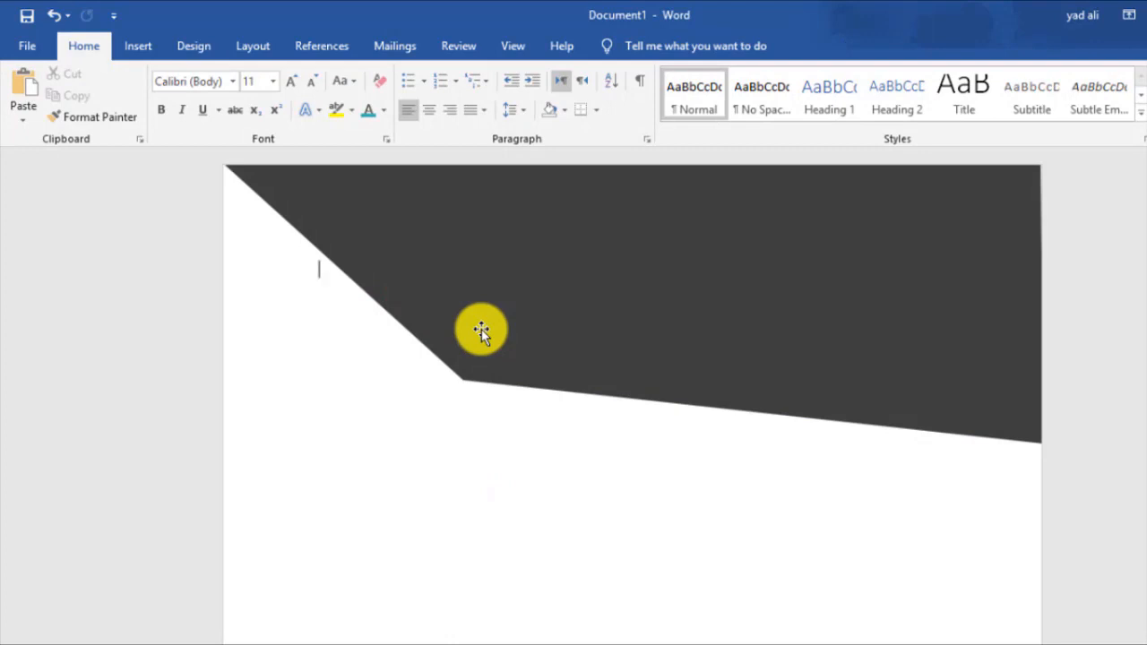
- Drag the dark angled header shape's left edge out to meet the page's left edge
click(461, 287)
drag(227, 300, 220, 297)
click(468, 471)
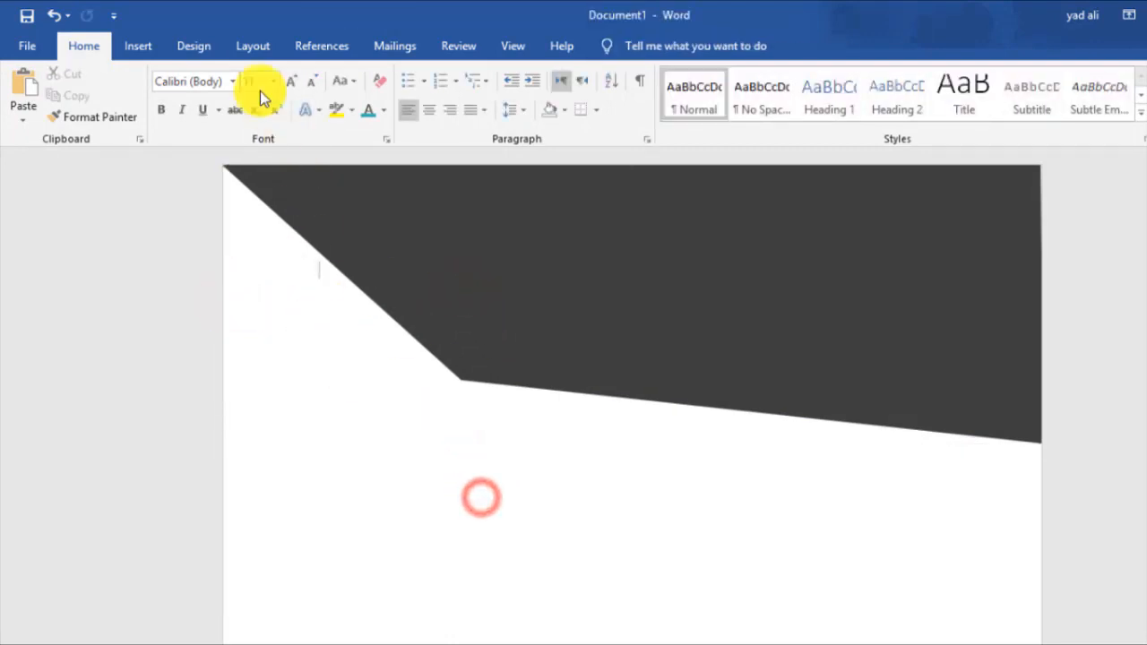
- Insert an oval shape onto the page
click(138, 47)
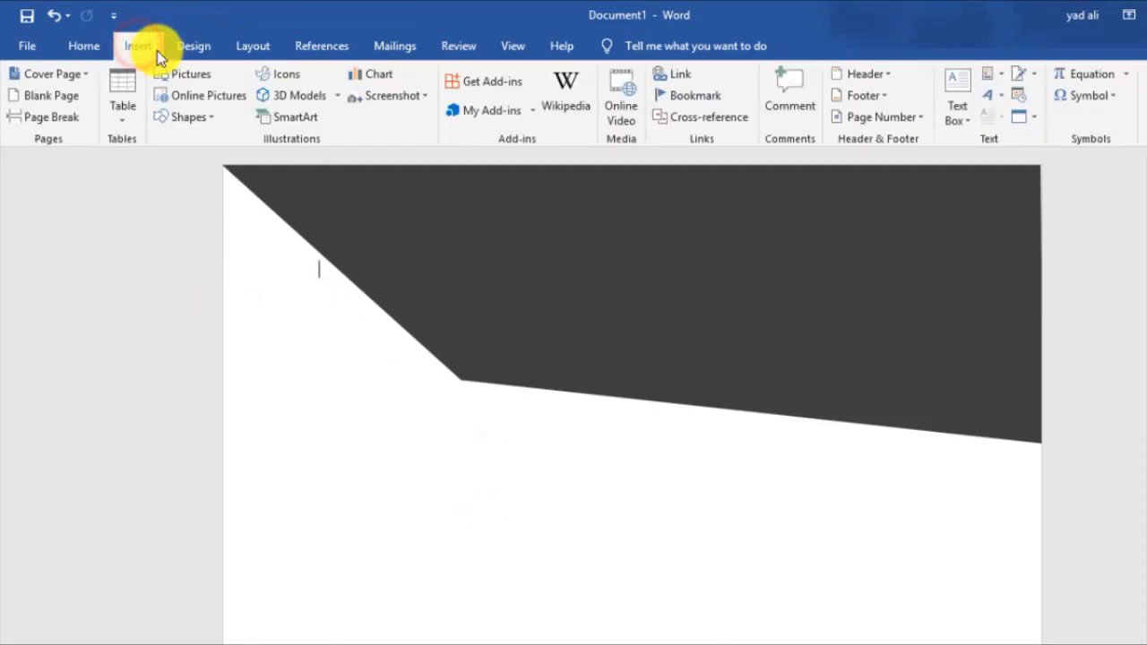
click(199, 118)
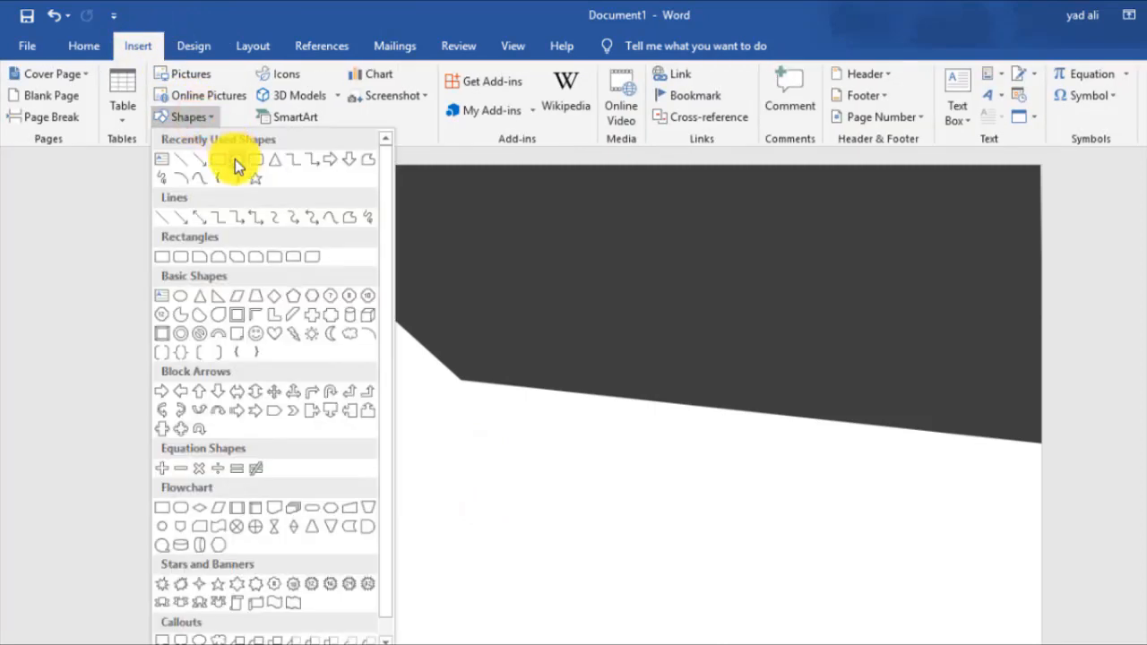
click(235, 166)
click(338, 240)
- Move and resize the circle so it overlaps the header's upper-left slanted edge
drag(383, 309, 320, 295)
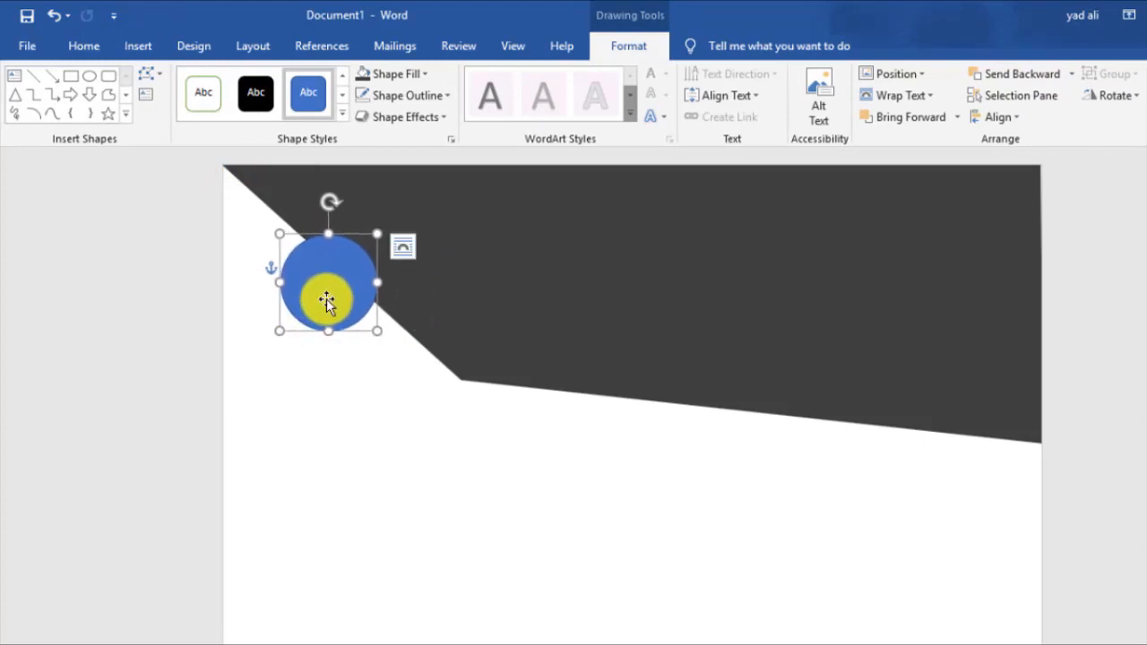
drag(381, 336, 379, 310)
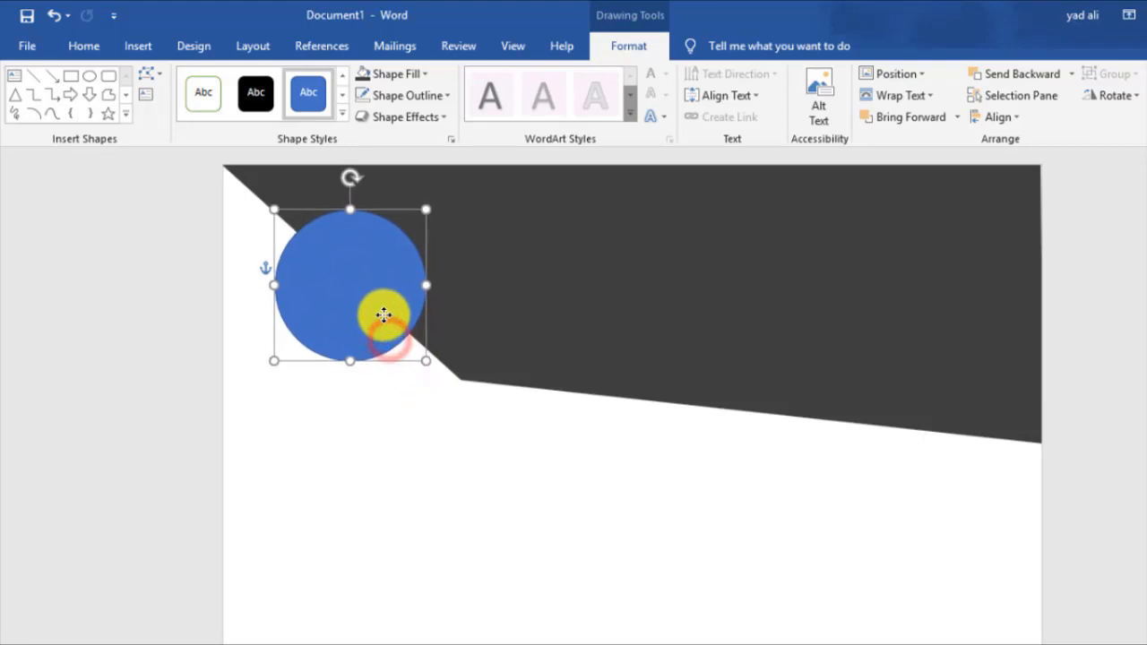
drag(423, 359, 364, 314)
click(365, 385)
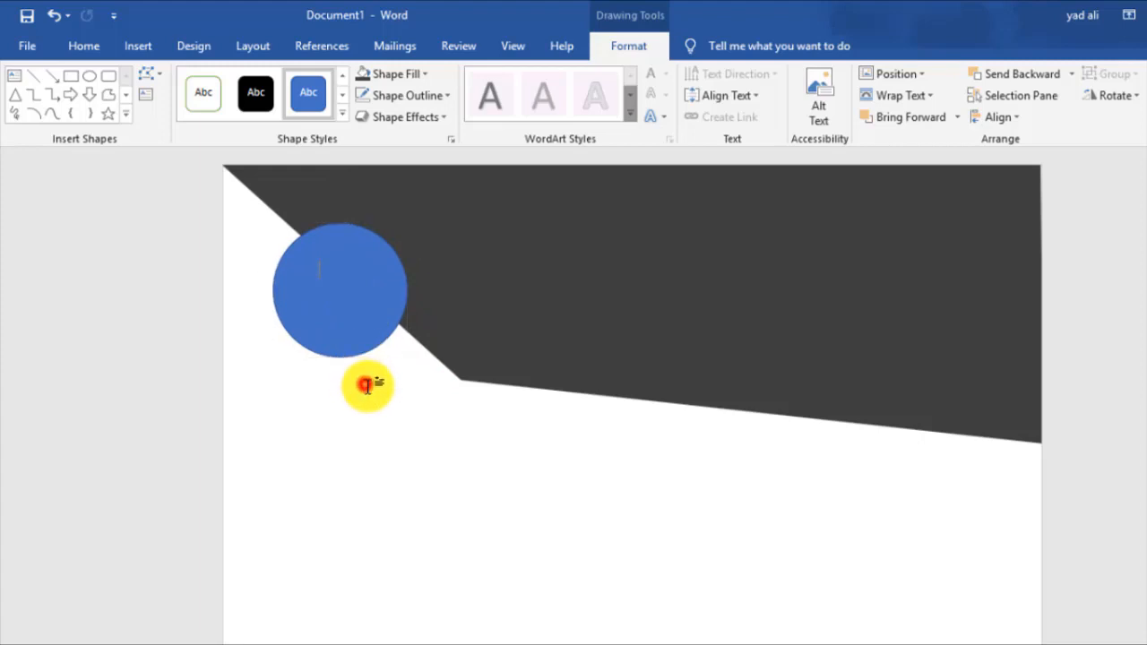
click(352, 307)
click(412, 80)
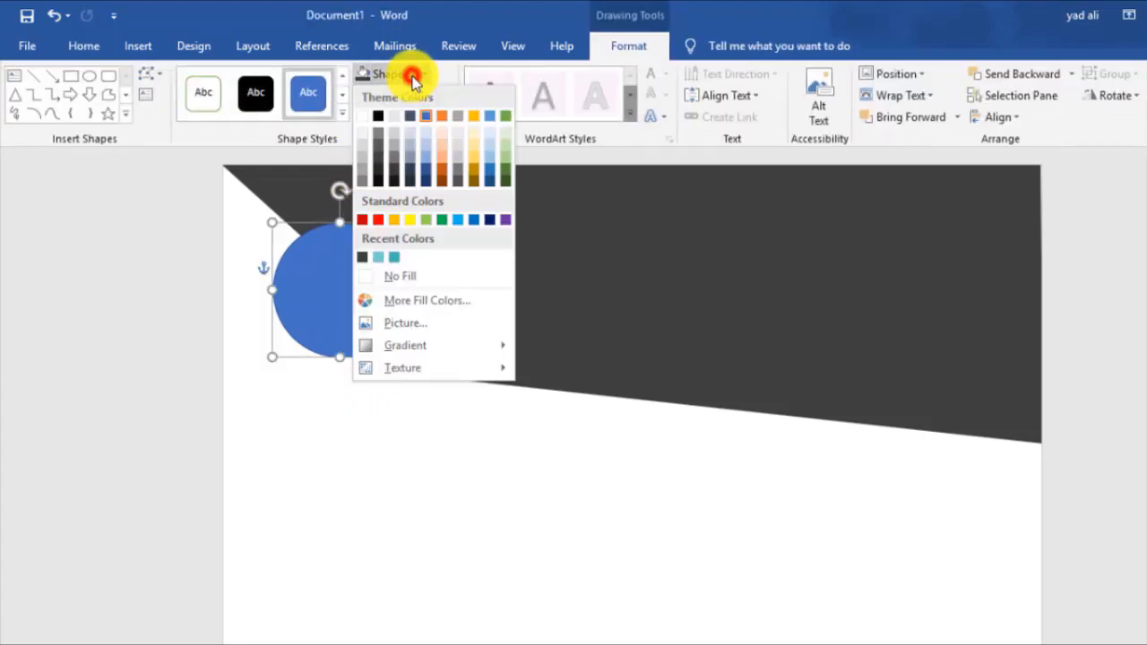
- Fill the circle with the portrait photo from a file
click(403, 321)
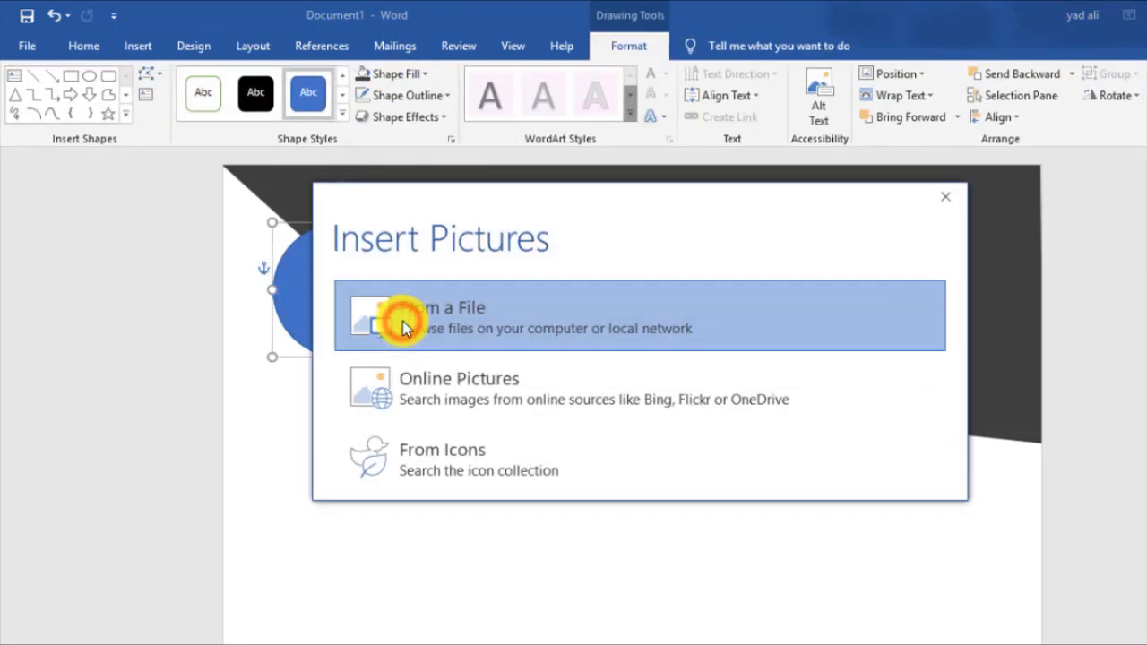
click(400, 318)
scroll(395, 311, down, 3)
click(328, 309)
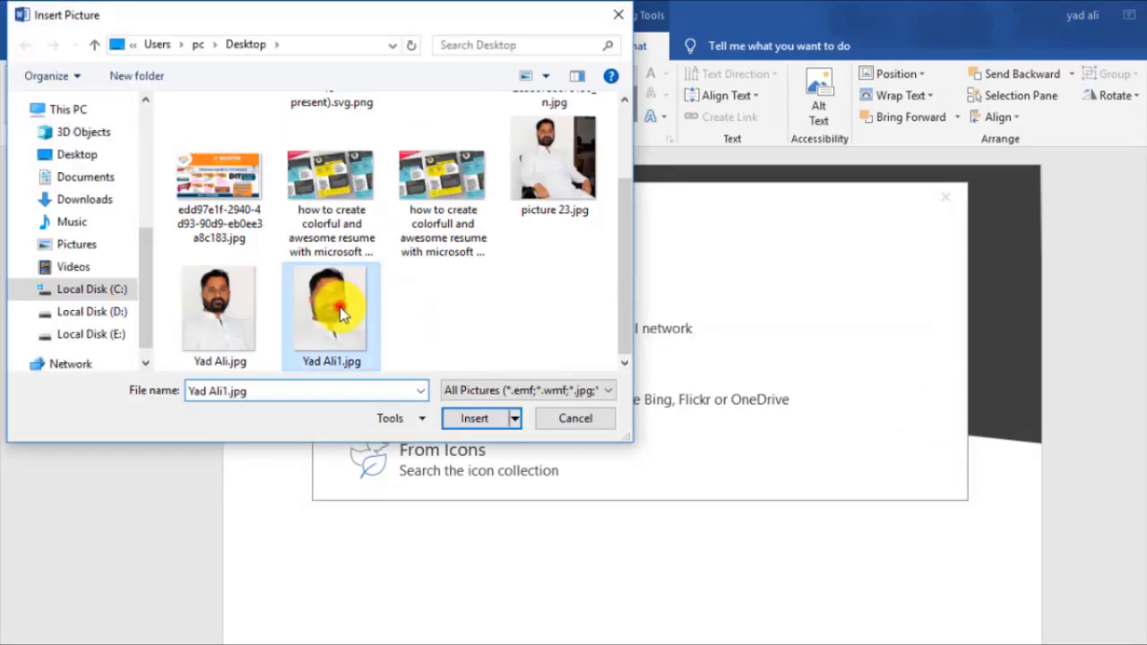
click(472, 417)
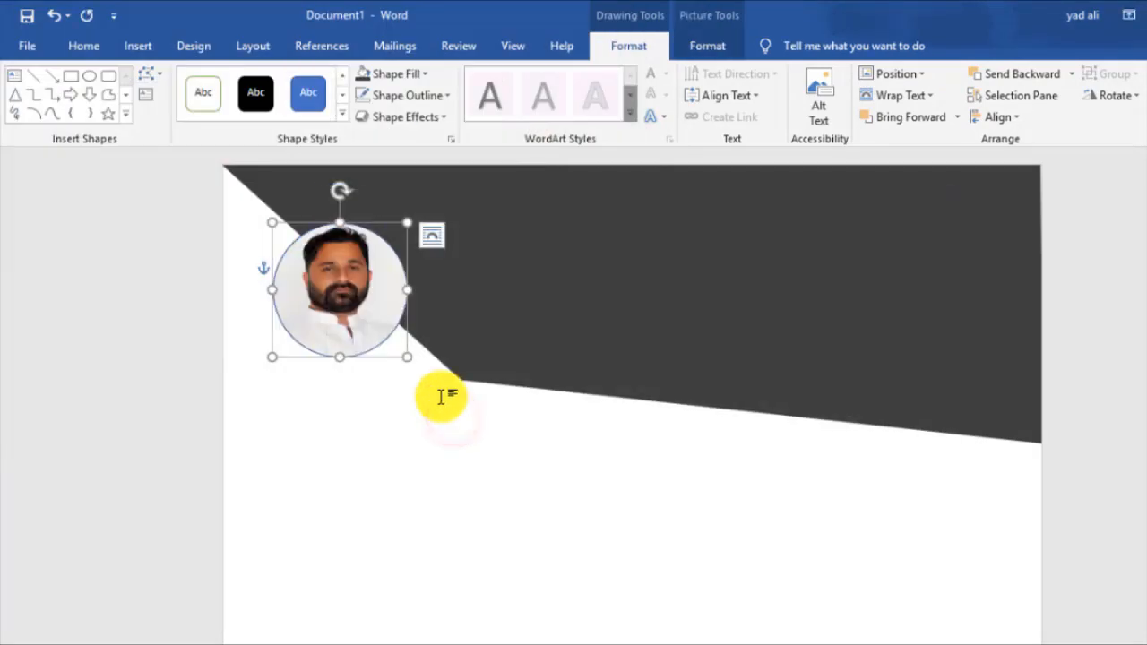
- Give the photo circle a thicker light-blue (teal) outline
click(411, 96)
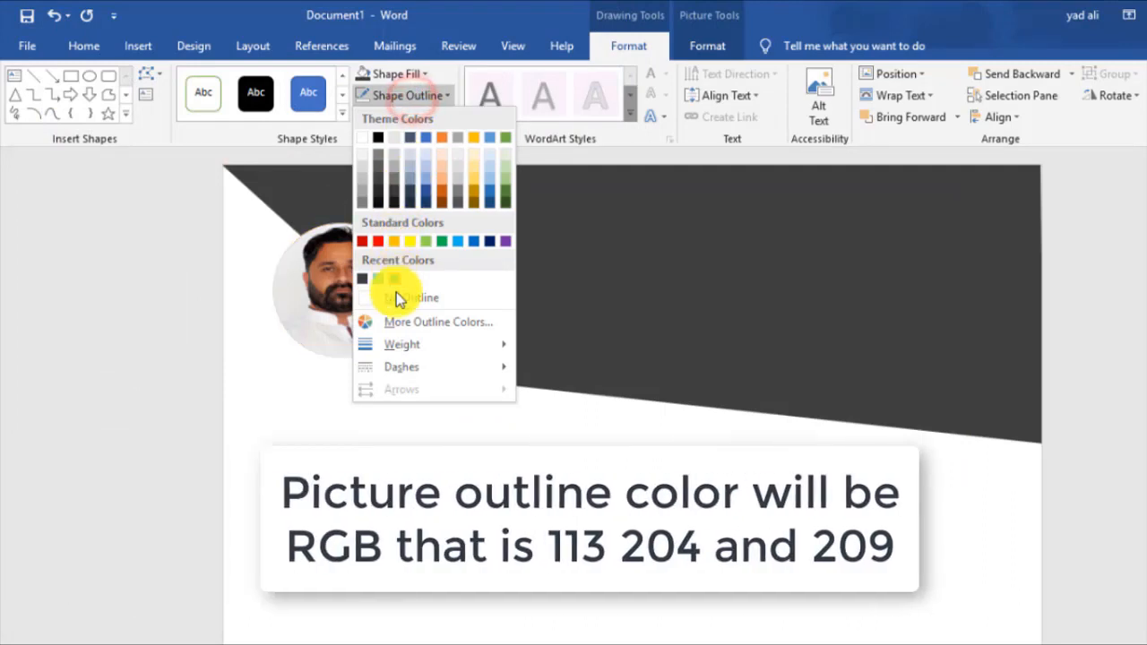
mouse_move(482, 346)
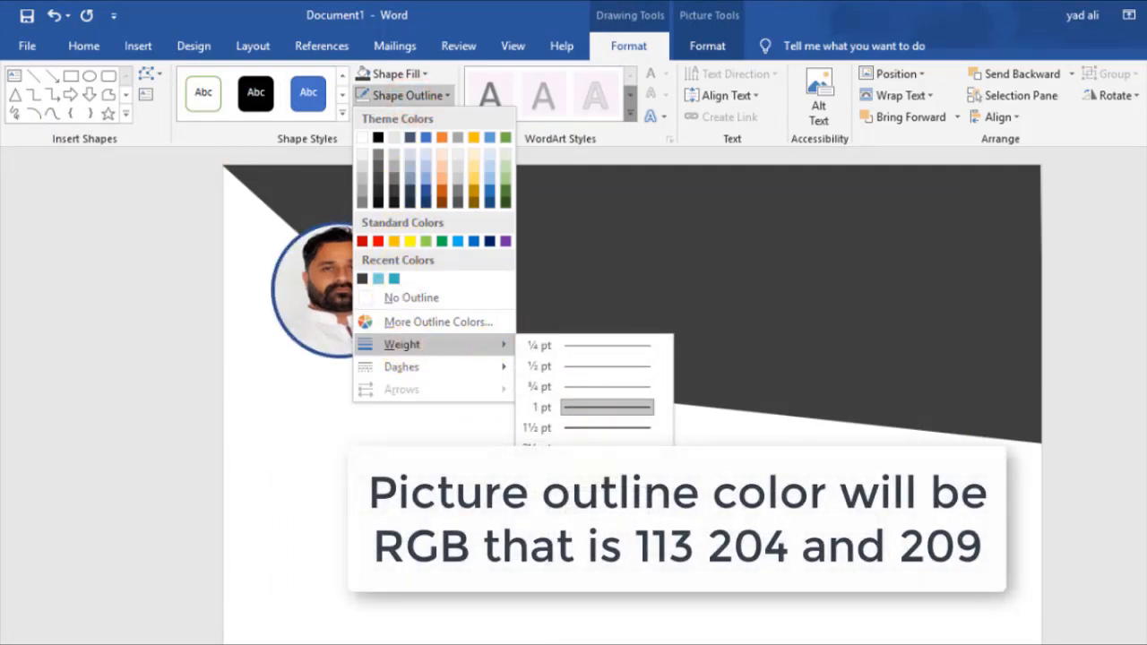
click(596, 490)
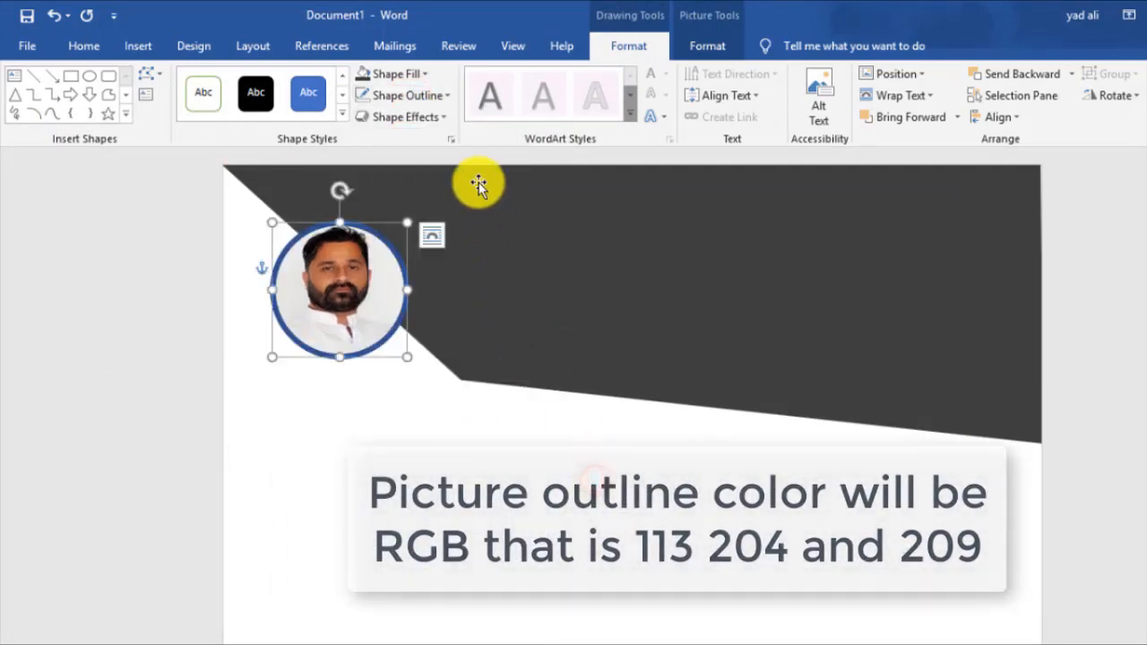
click(419, 93)
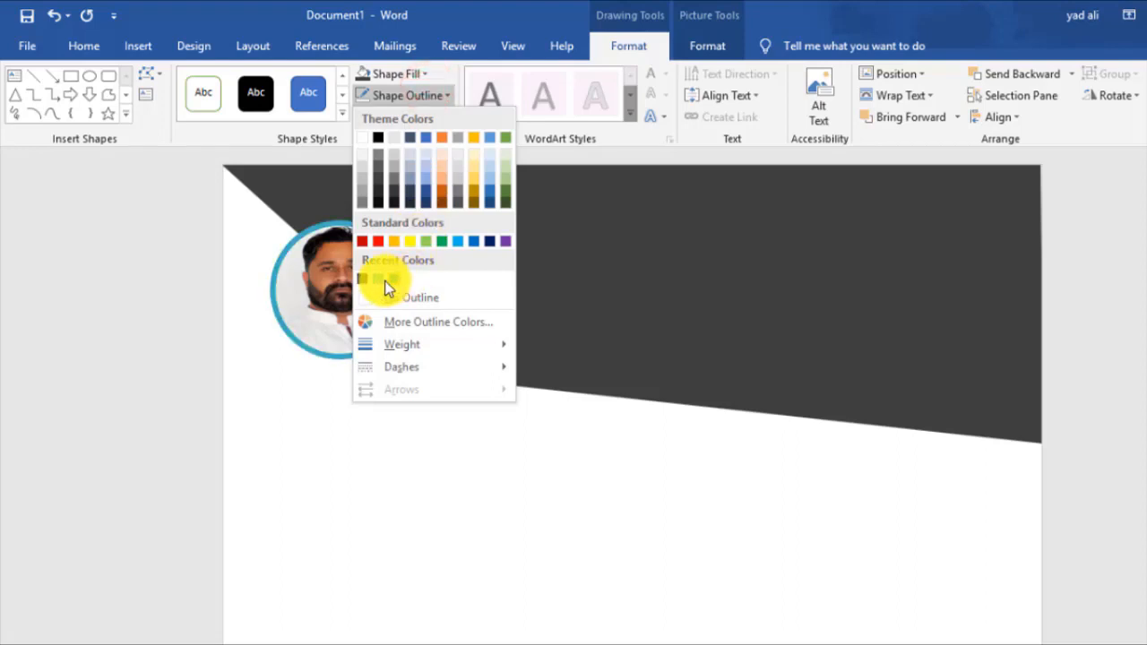
click(383, 280)
- Enlarge the photo circle slightly by dragging its corner handle
click(440, 448)
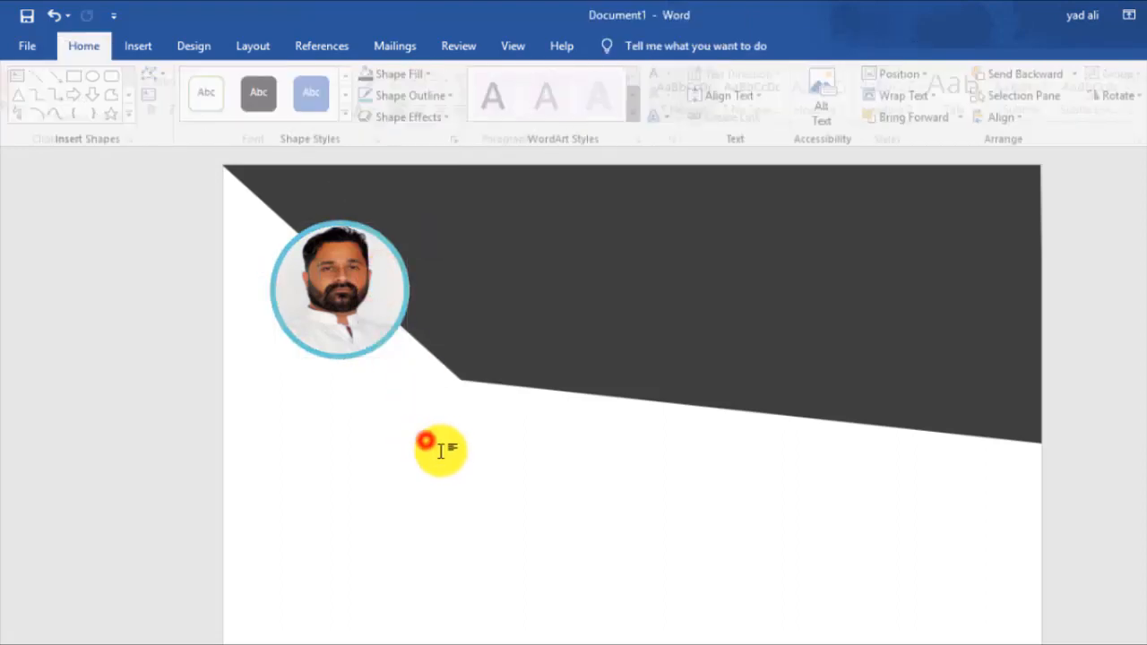
click(384, 309)
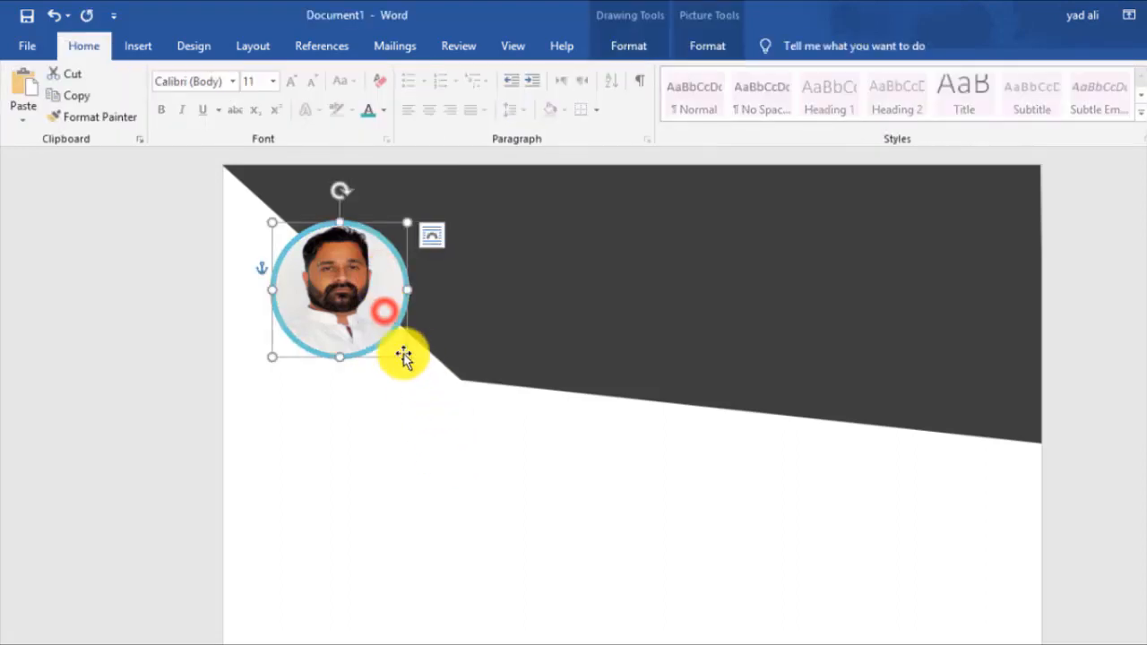
drag(406, 358, 416, 373)
click(441, 457)
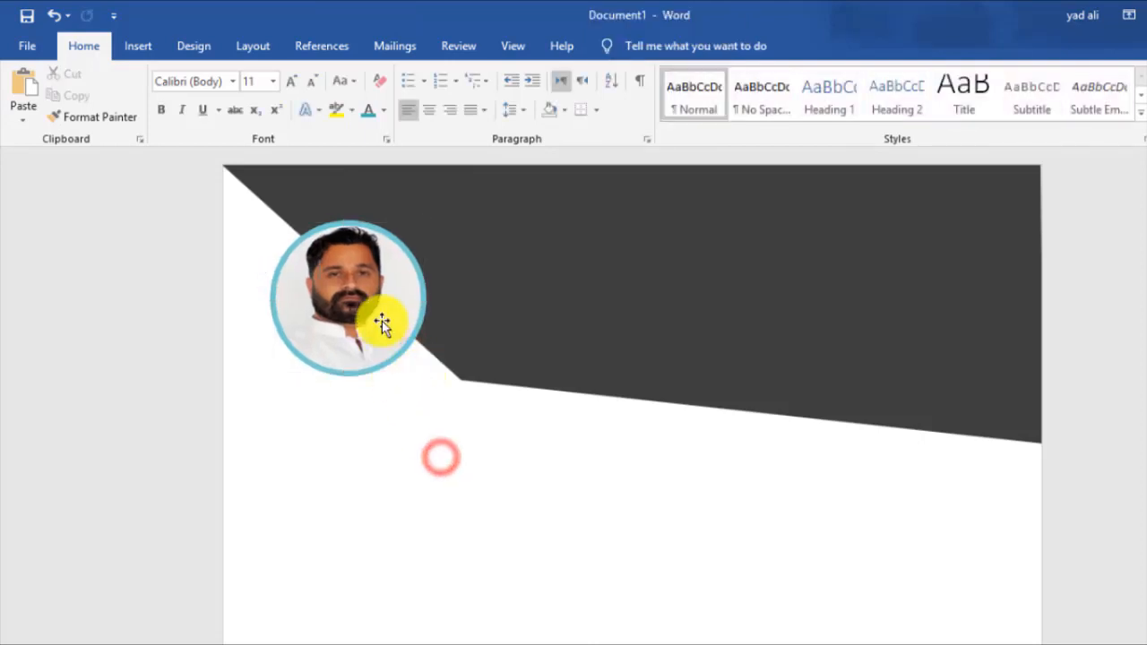
click(532, 457)
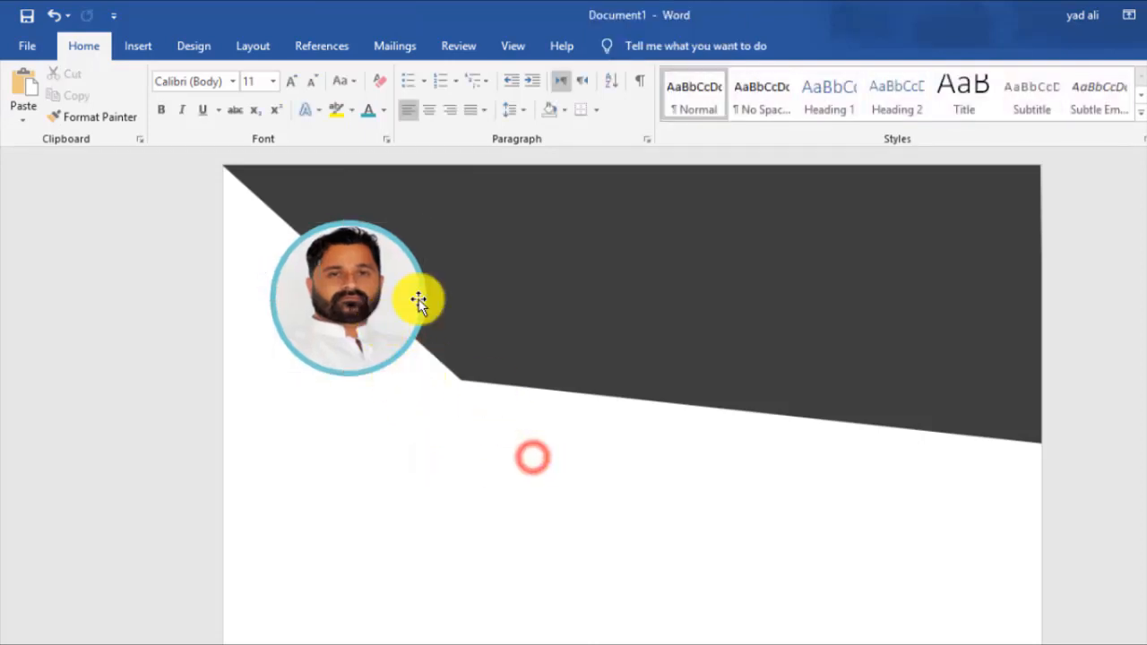
- Draw a text box in the header to the right of the photo
click(137, 54)
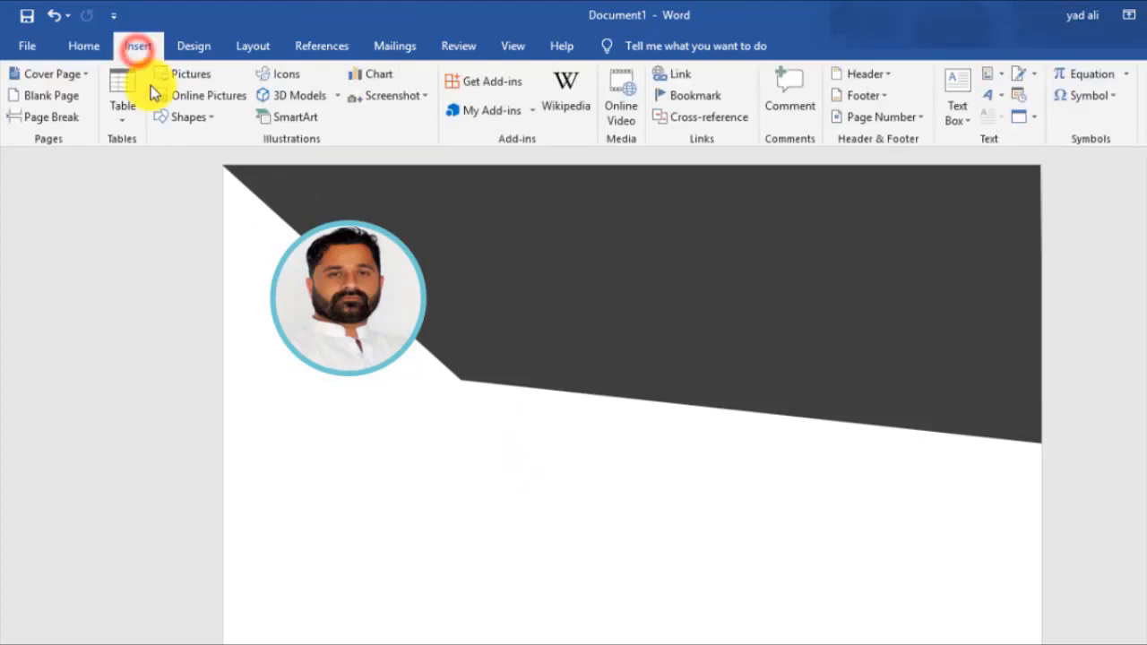
click(972, 114)
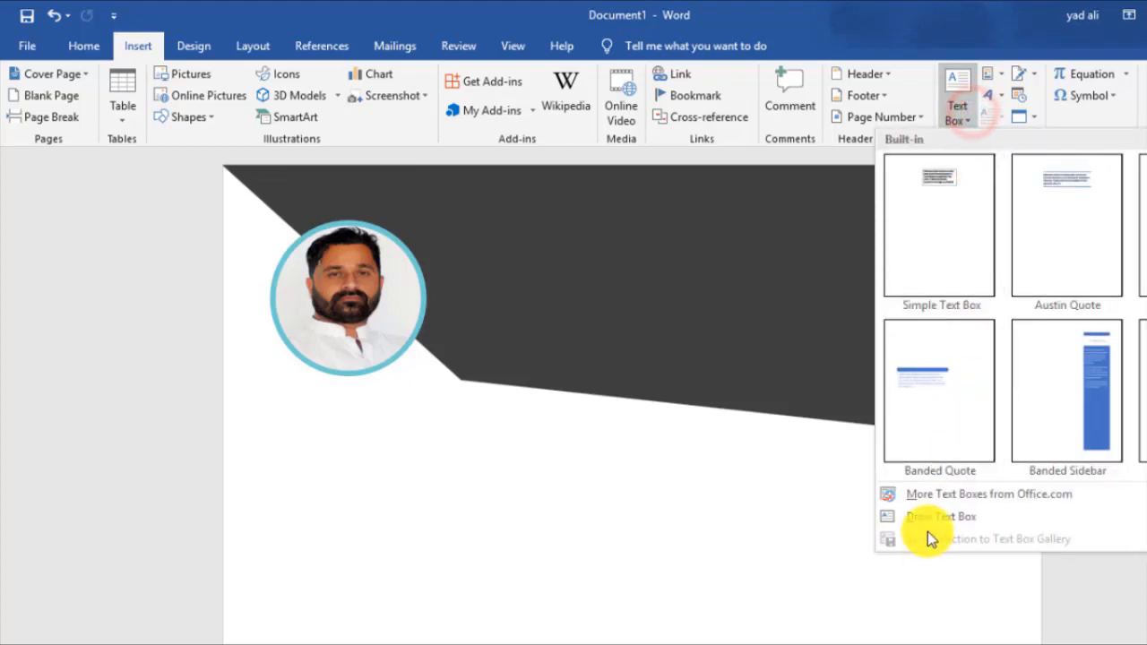
click(926, 518)
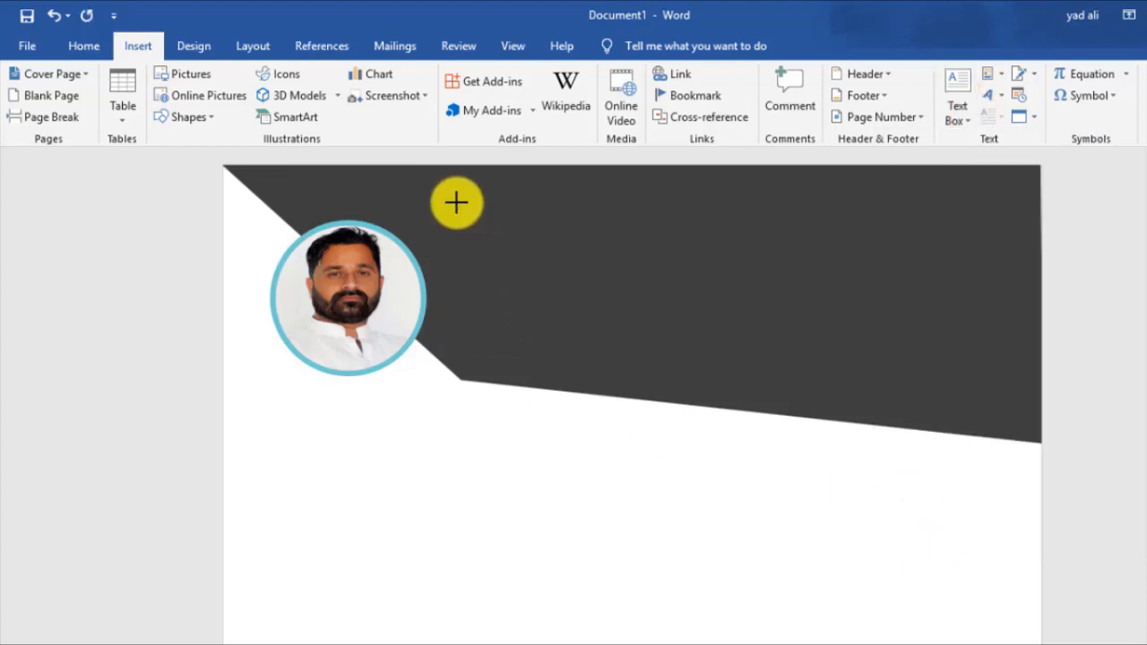
mouse_move(457, 206)
mouse_down()
mouse_move(471, 225)
mouse_move(619, 255)
mouse_move(696, 246)
mouse_move(695, 256)
mouse_up()
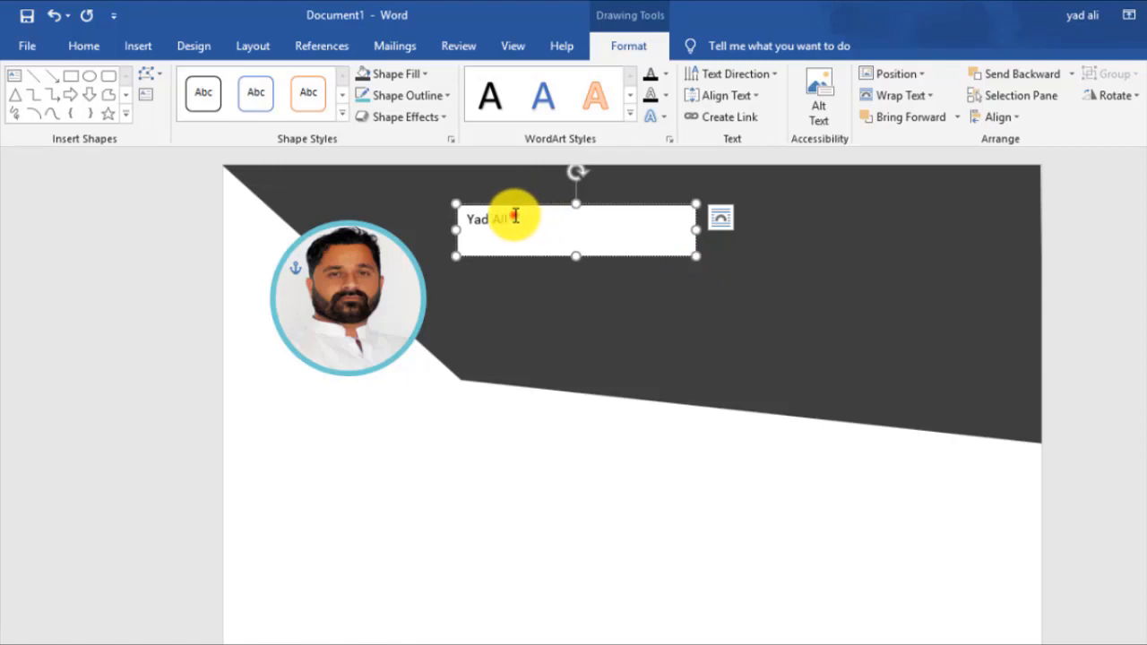
- Format the name in bold 28-pt Ubuntu and shrink its box to fit
drag(512, 218, 451, 217)
click(84, 46)
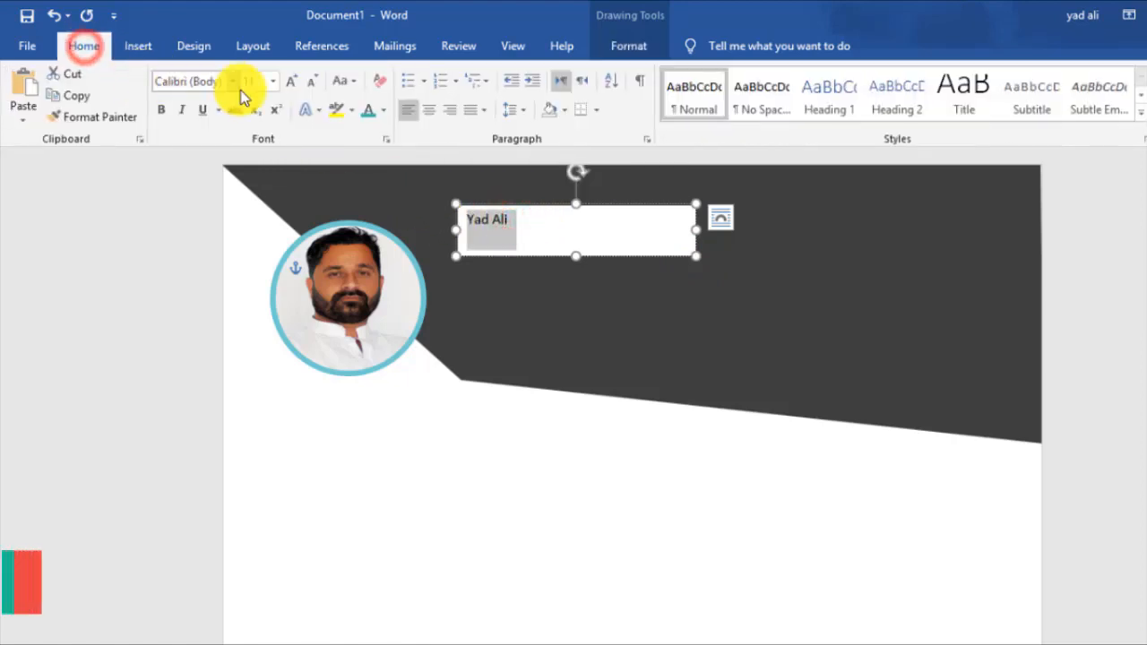
click(255, 85)
text(28)
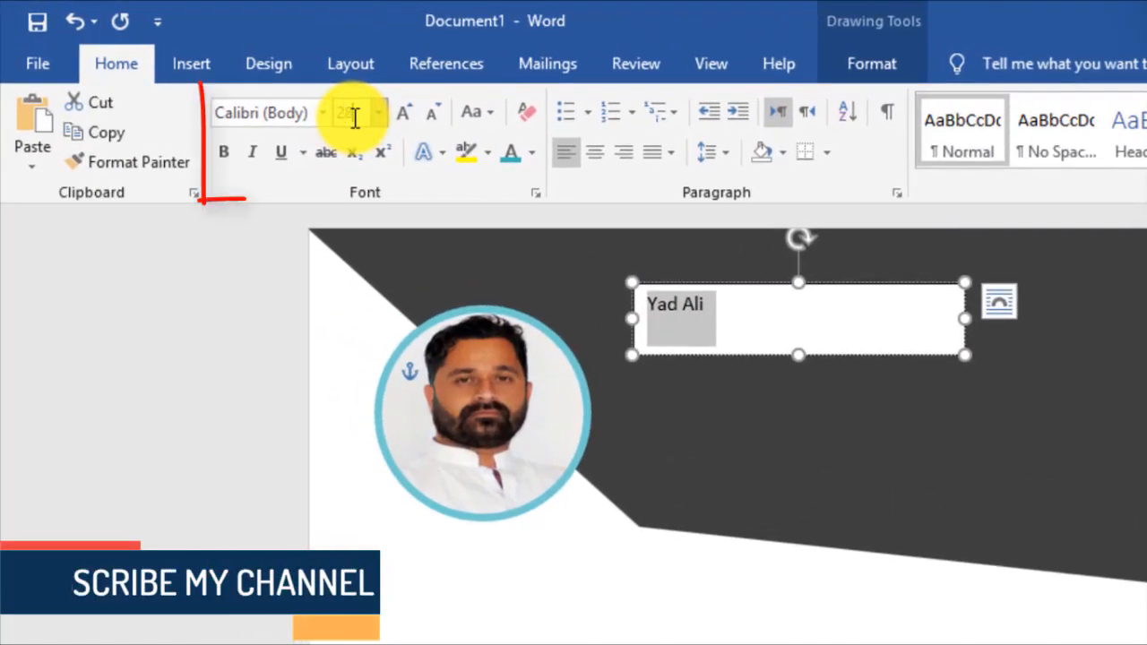
key(Return)
click(277, 115)
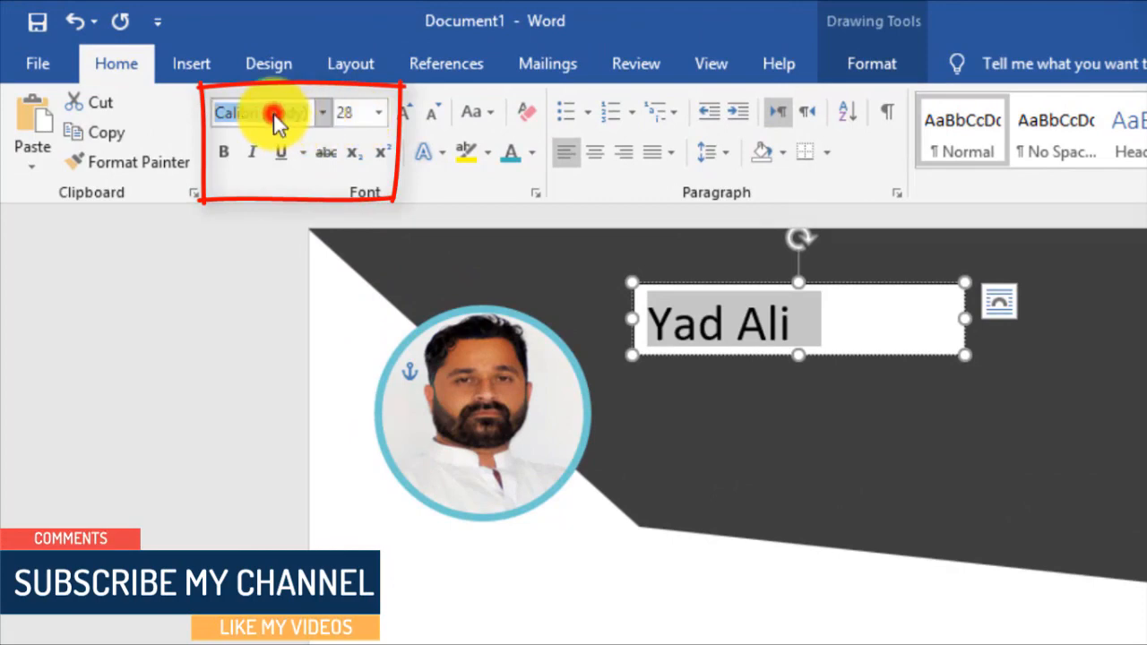
text(Ubuntu)
key(Return)
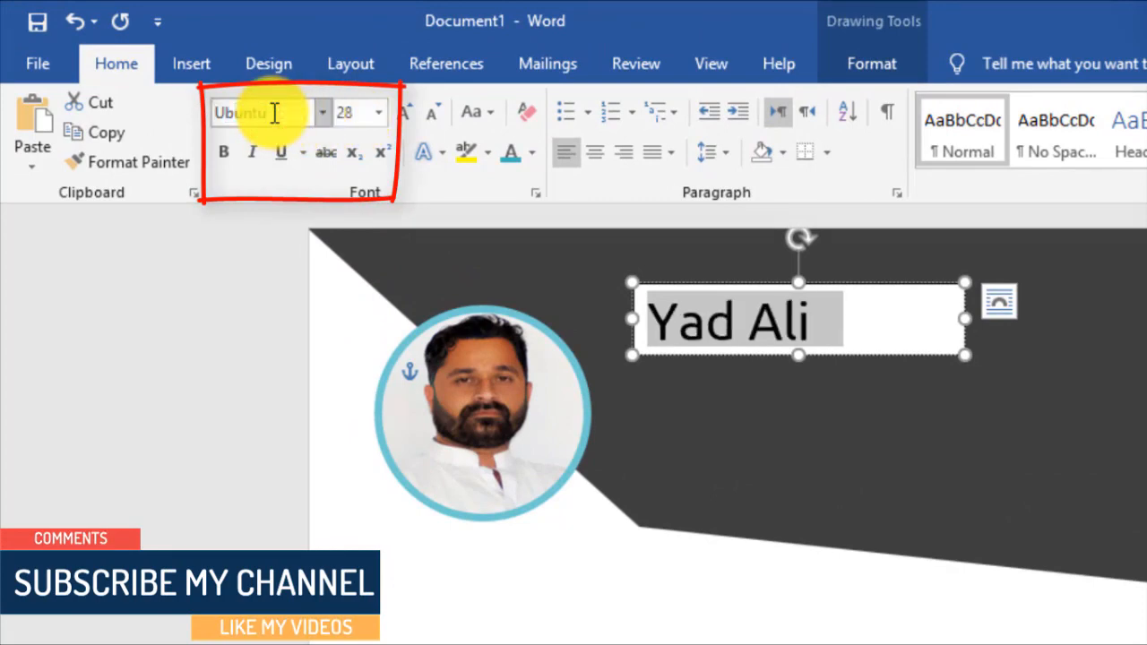
click(223, 151)
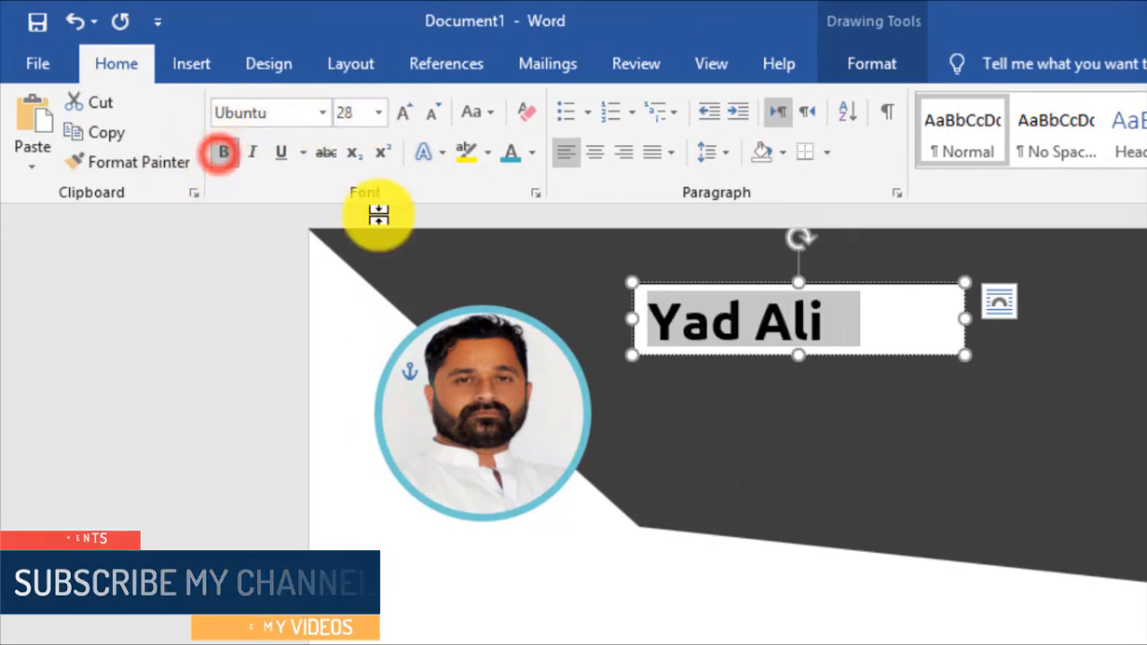
drag(964, 319, 861, 321)
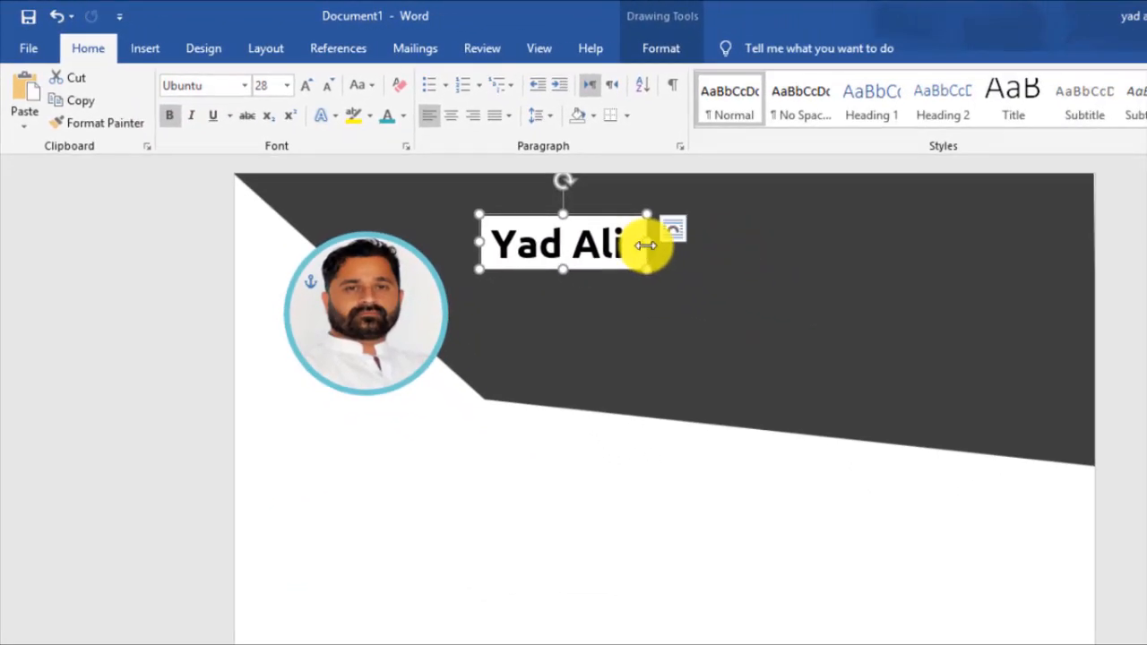
click(660, 48)
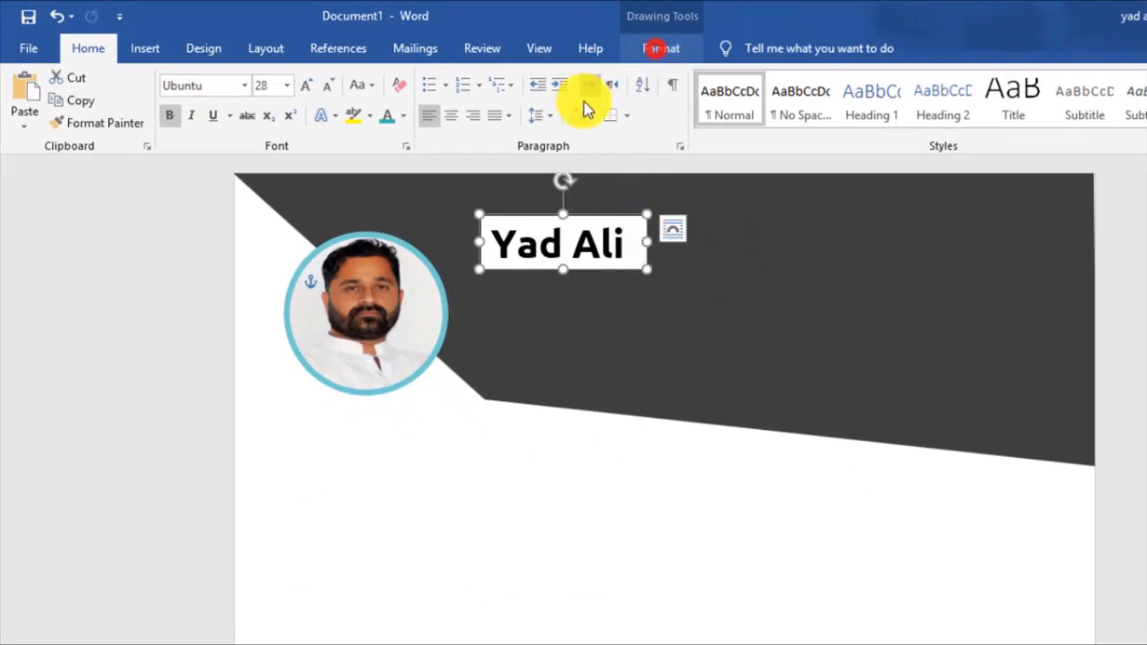
- Remove the name text box's white fill and its outline
click(433, 77)
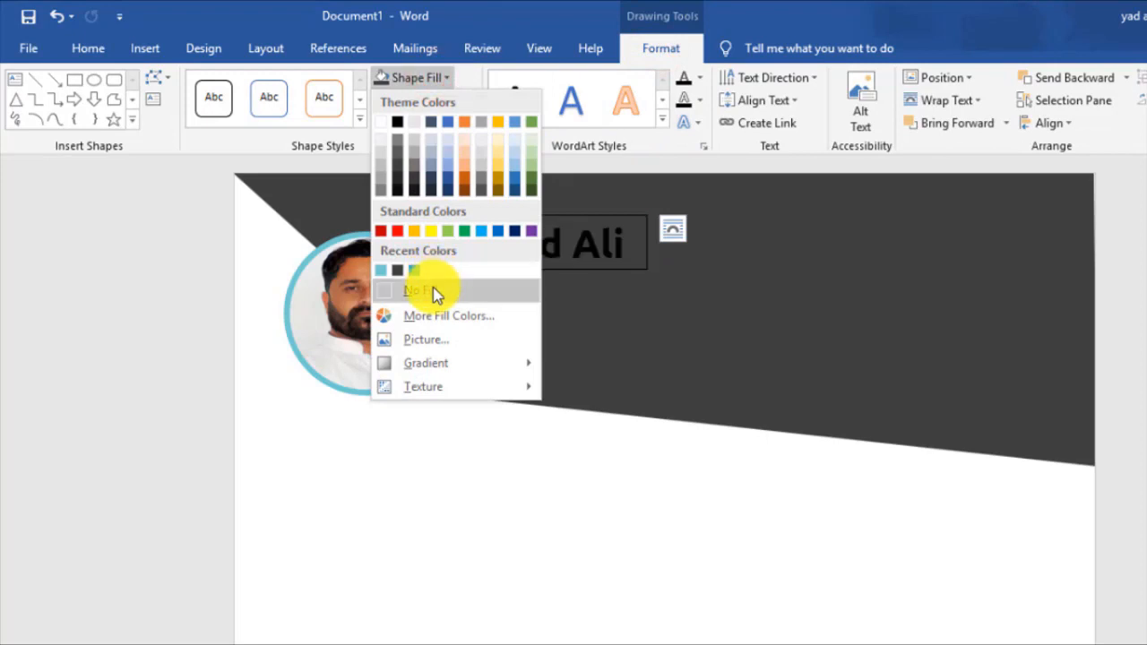
click(434, 290)
click(437, 99)
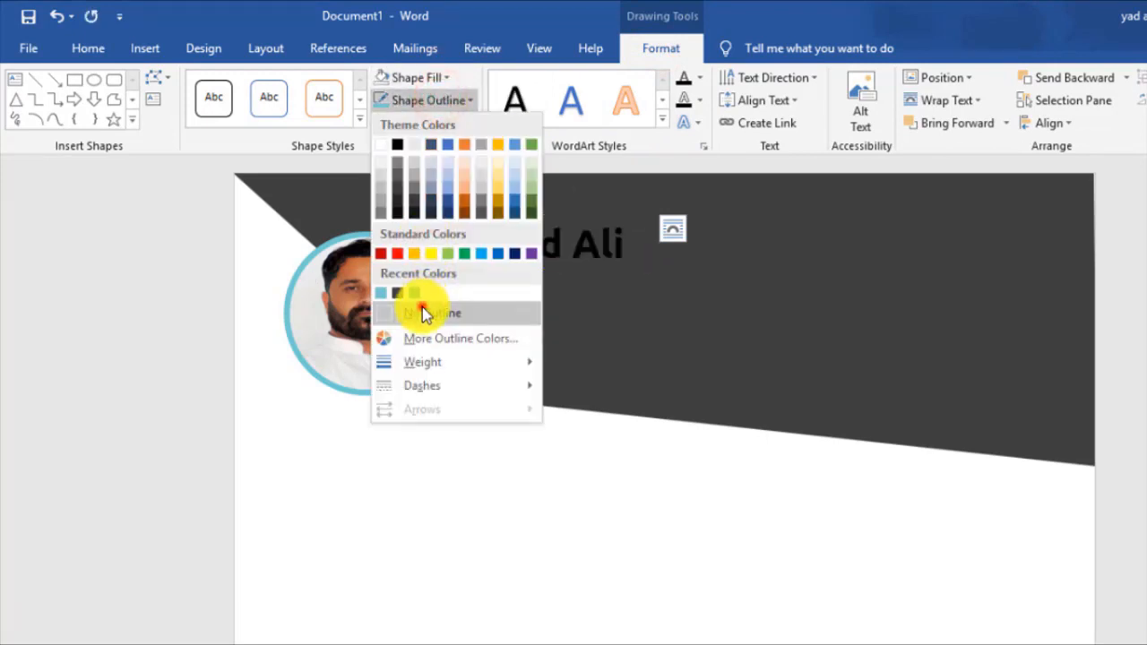
click(420, 308)
- Change the name text colour to teal
drag(624, 244, 485, 242)
click(99, 59)
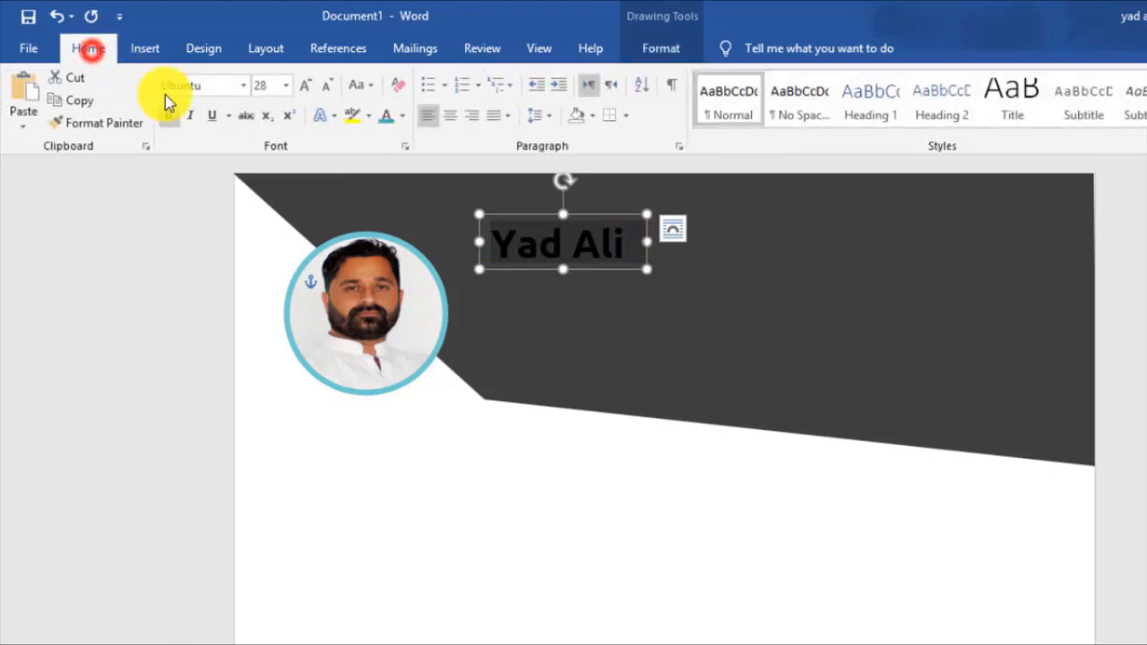
click(392, 116)
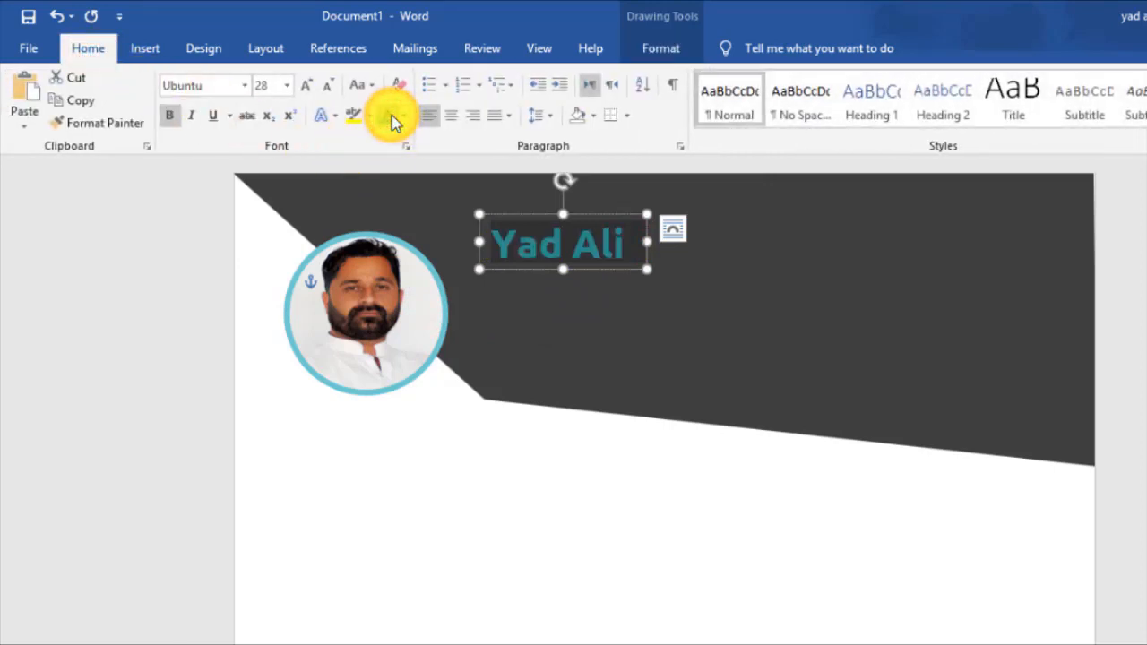
click(526, 470)
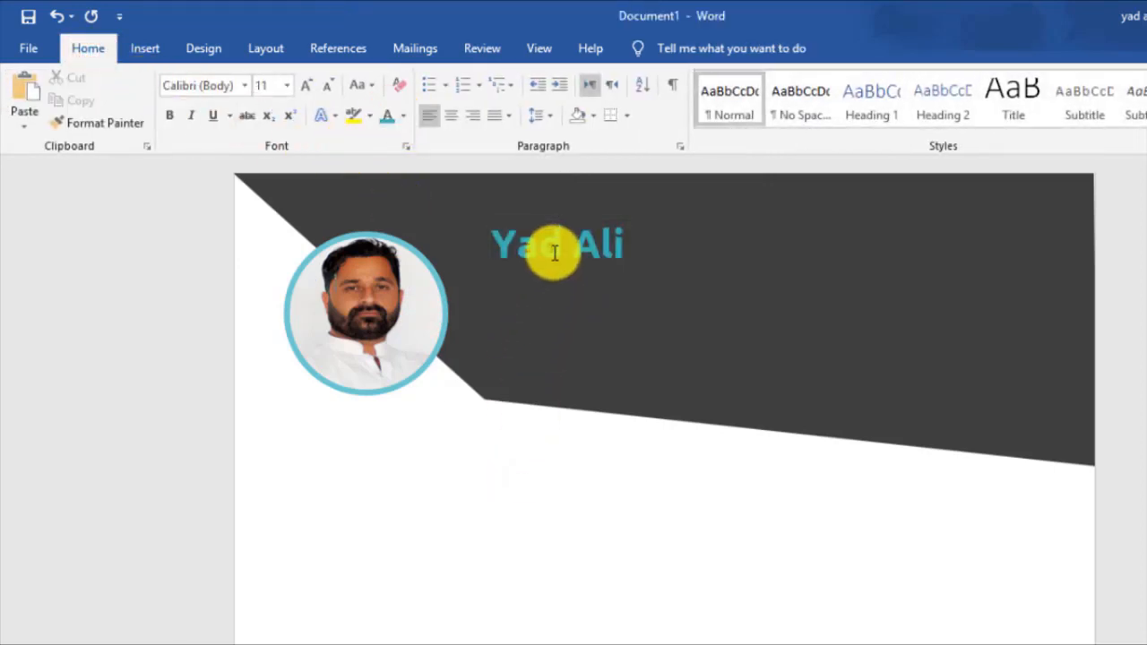
- Draw a text box under the name and type 'Business Development Manager'
click(145, 49)
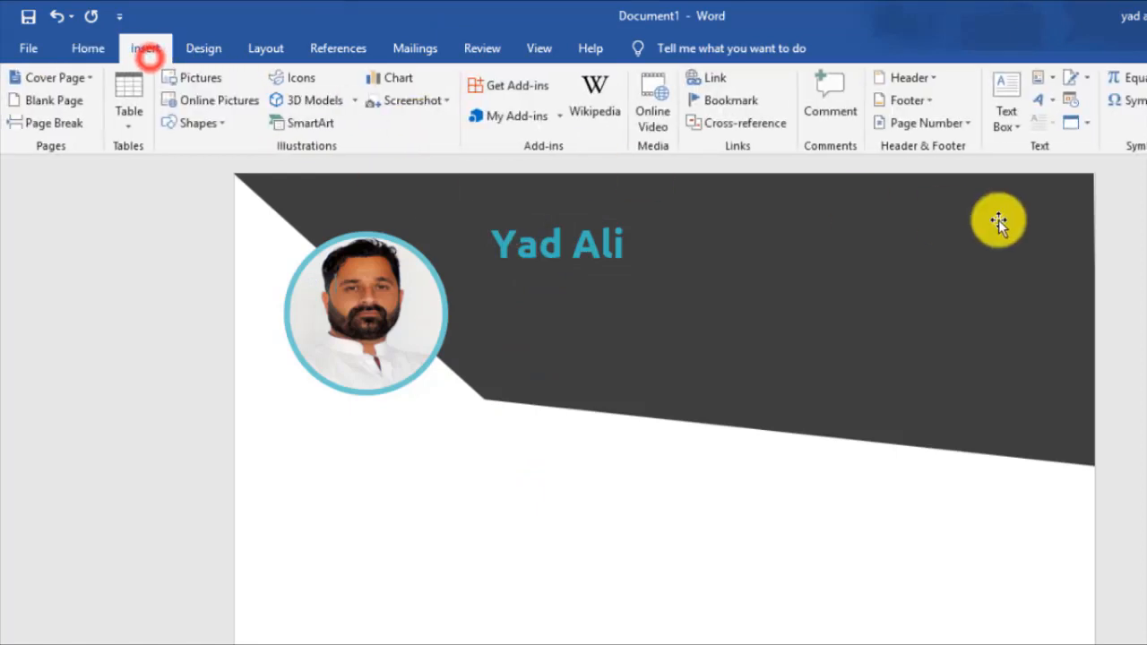
click(1024, 126)
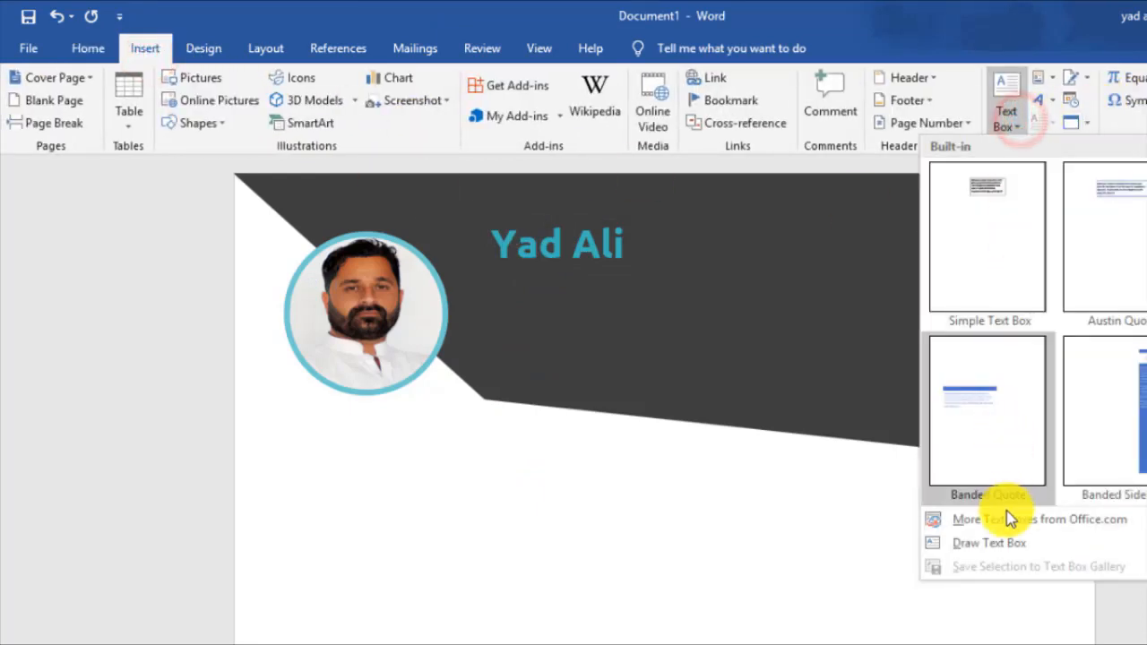
click(999, 543)
mouse_move(498, 265)
mouse_down()
mouse_move(630, 302)
mouse_move(788, 305)
mouse_up()
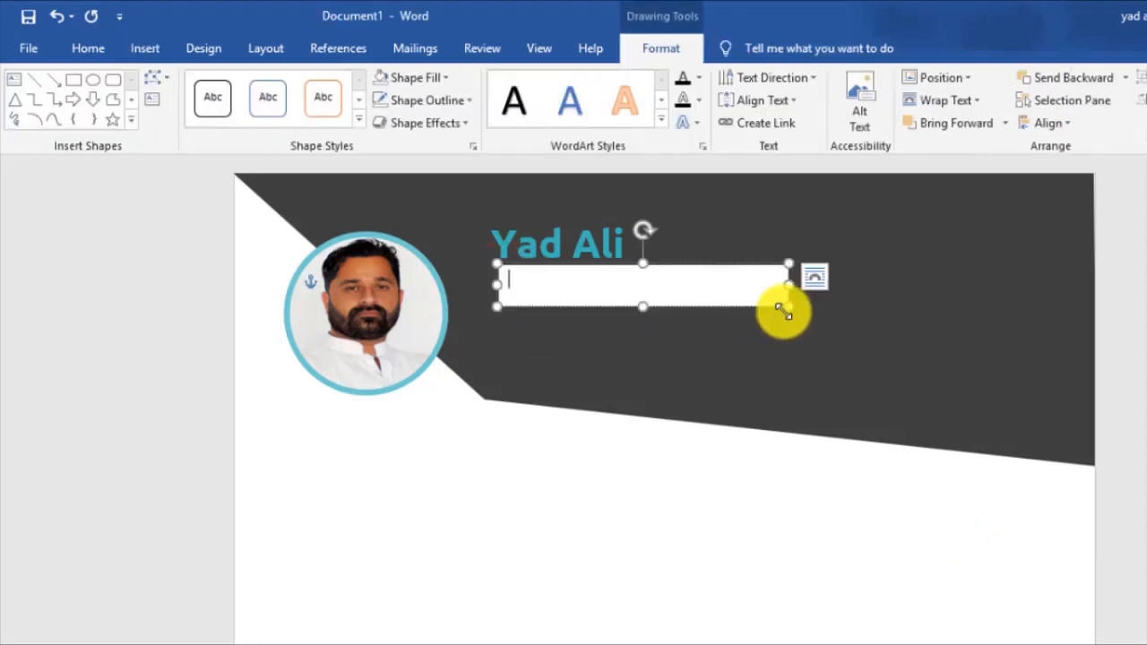
text(Business Development Manager)
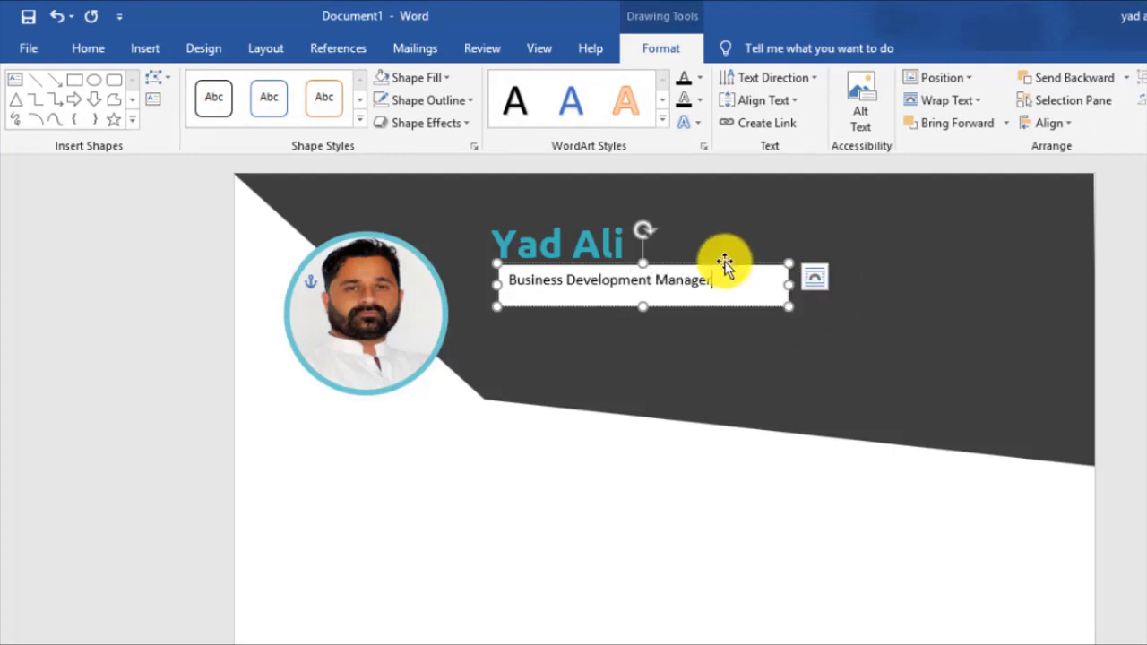
- Set the job title text to Ubuntu, size 12
drag(728, 282, 476, 281)
click(97, 54)
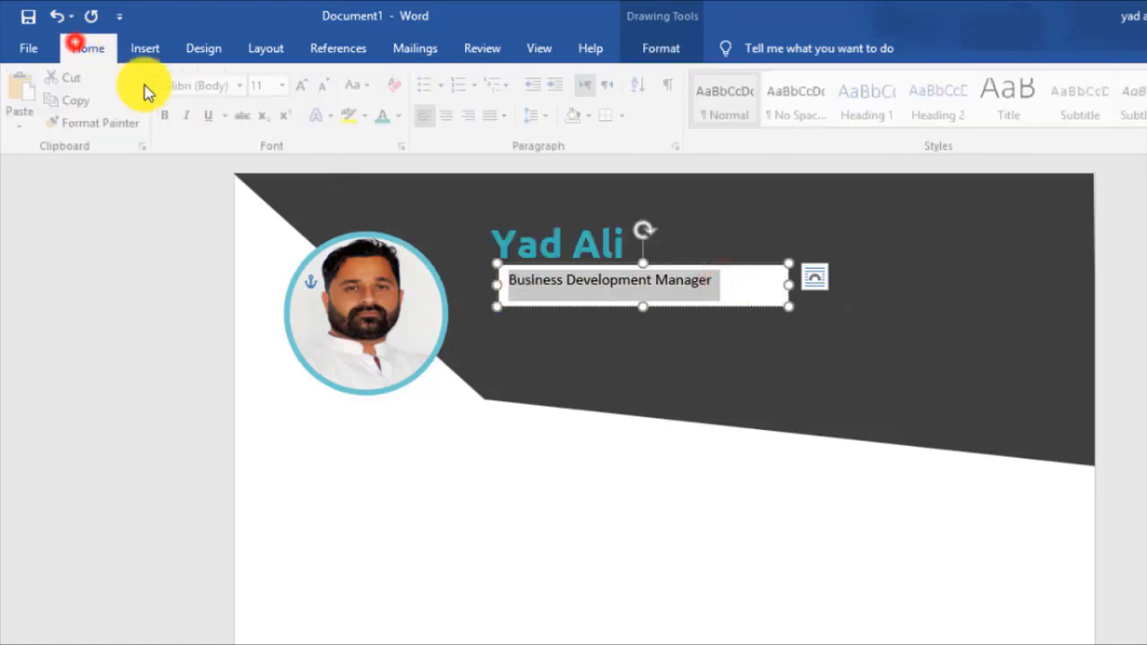
click(264, 86)
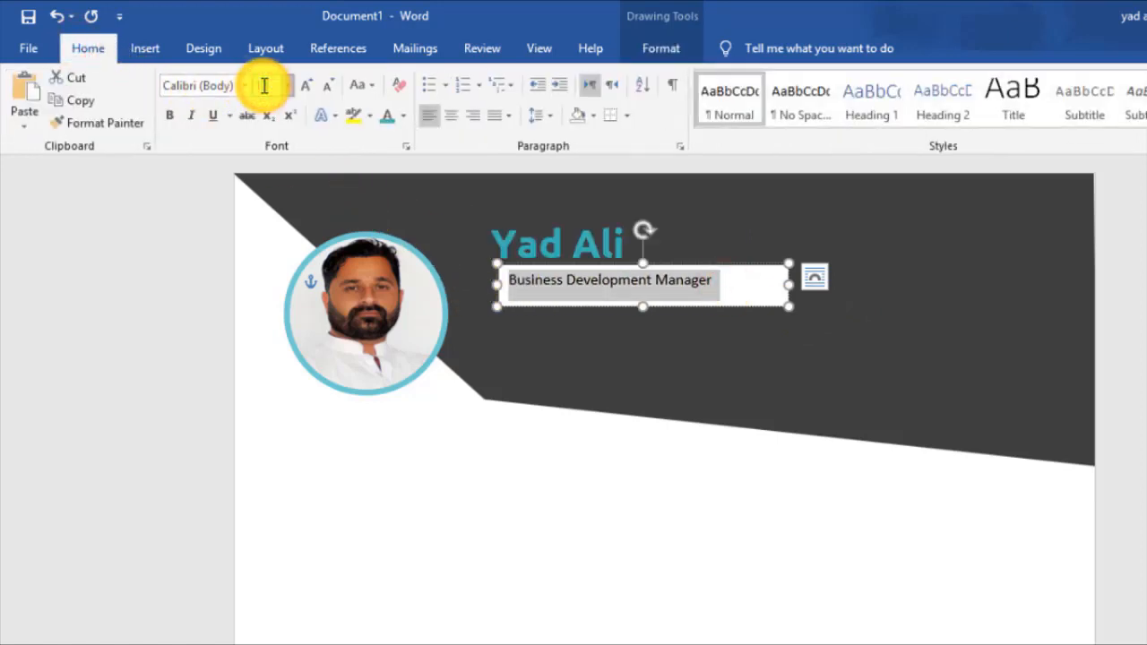
key(Return)
click(186, 85)
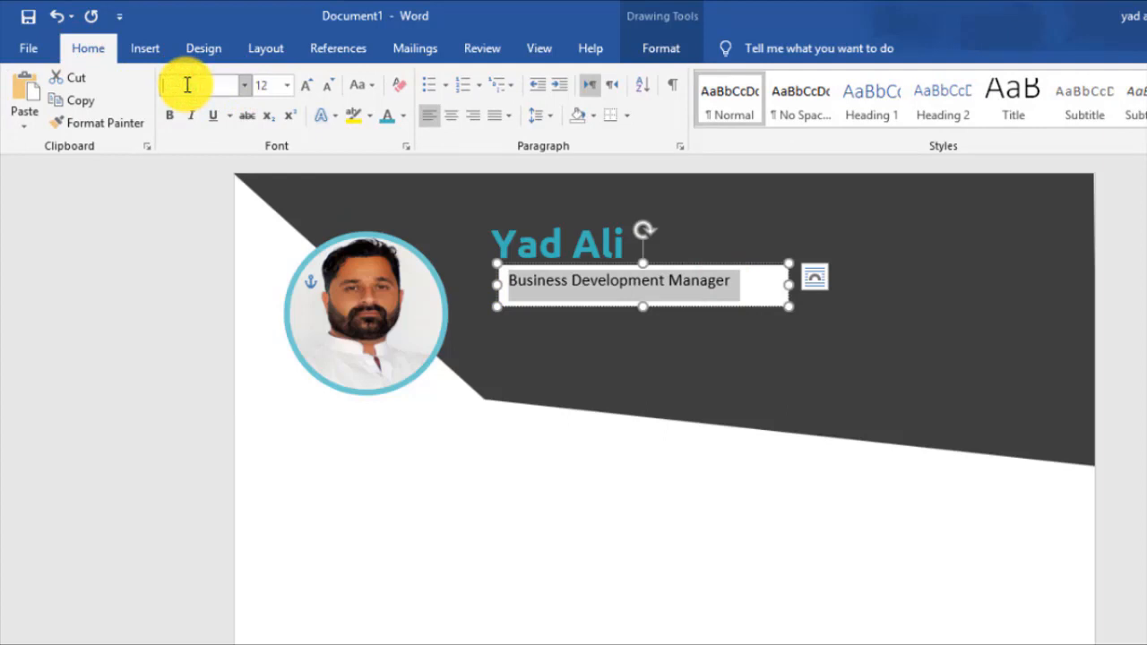
key(Return)
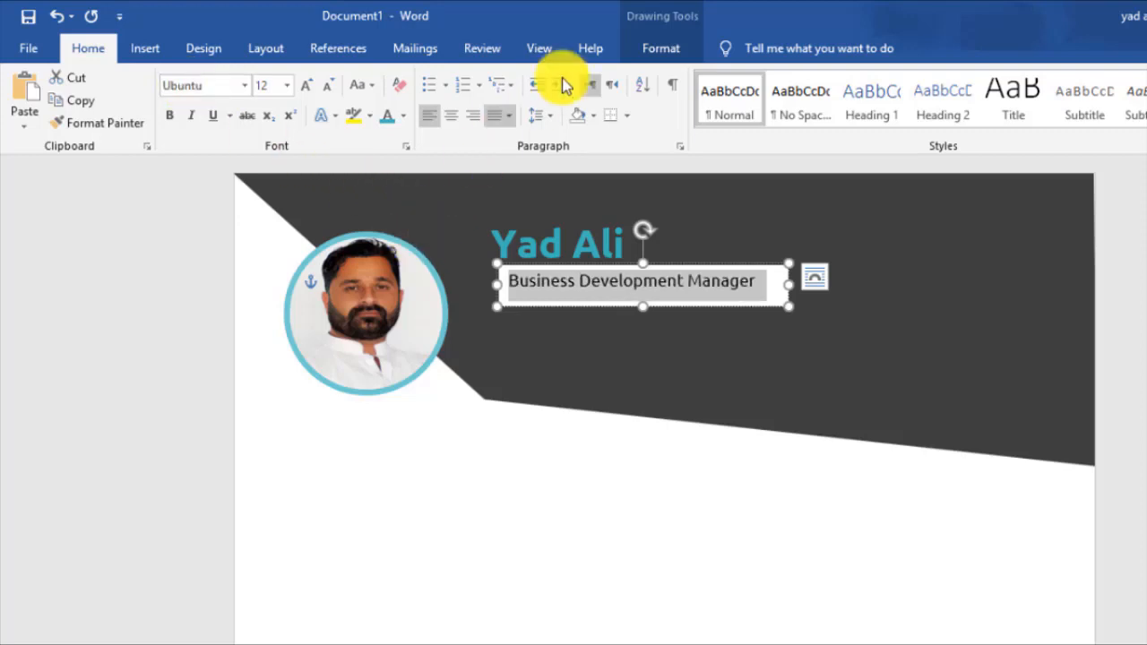
- Set the job title box to No Fill and No Outline
click(647, 46)
click(445, 80)
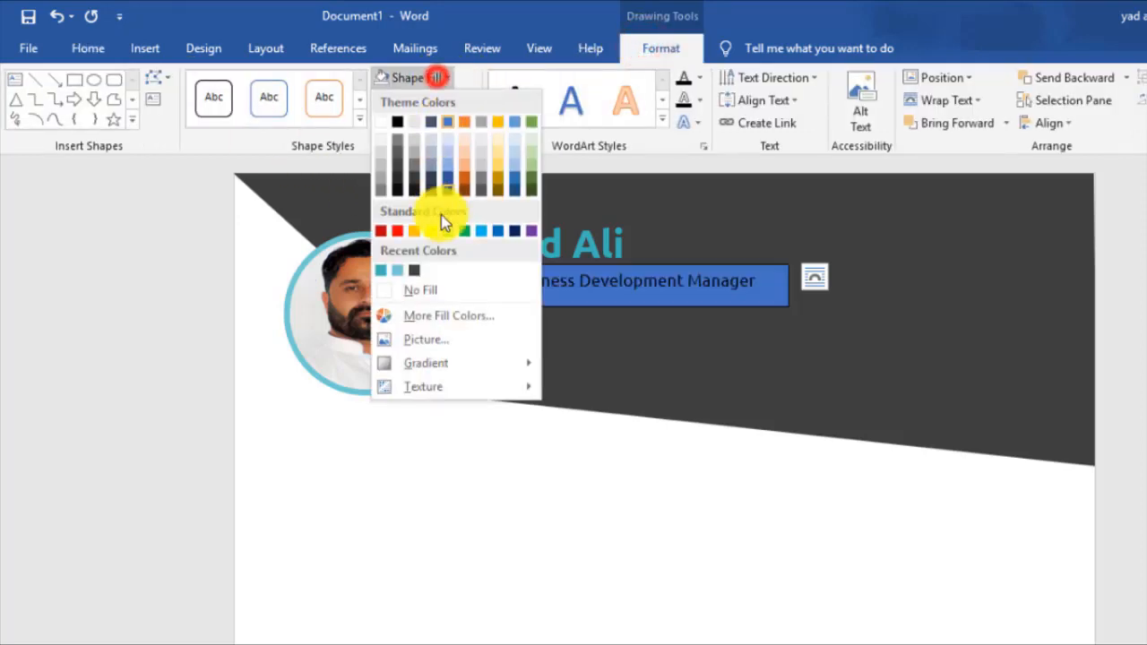
click(423, 292)
click(450, 101)
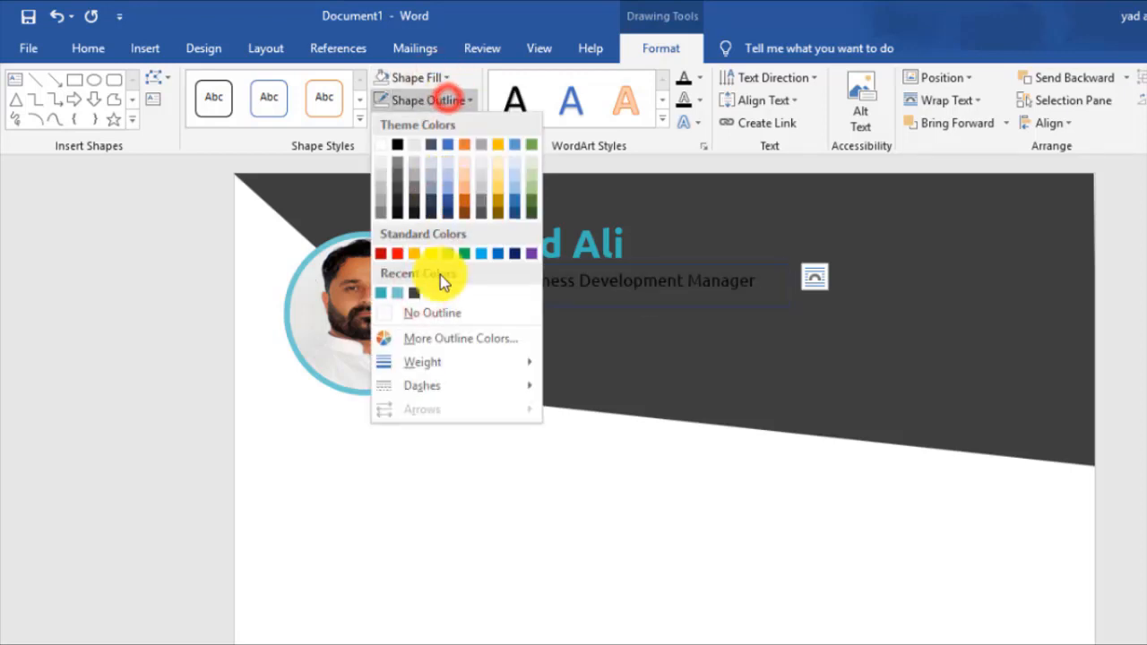
click(427, 309)
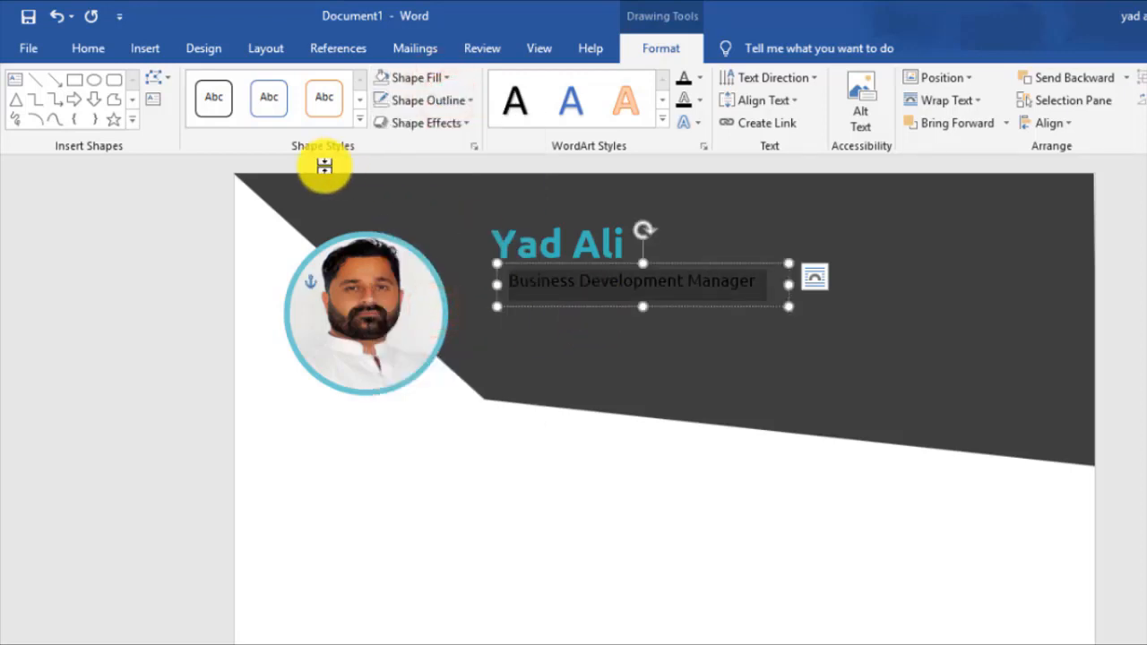
- Make the job title text light grey and bold
click(93, 51)
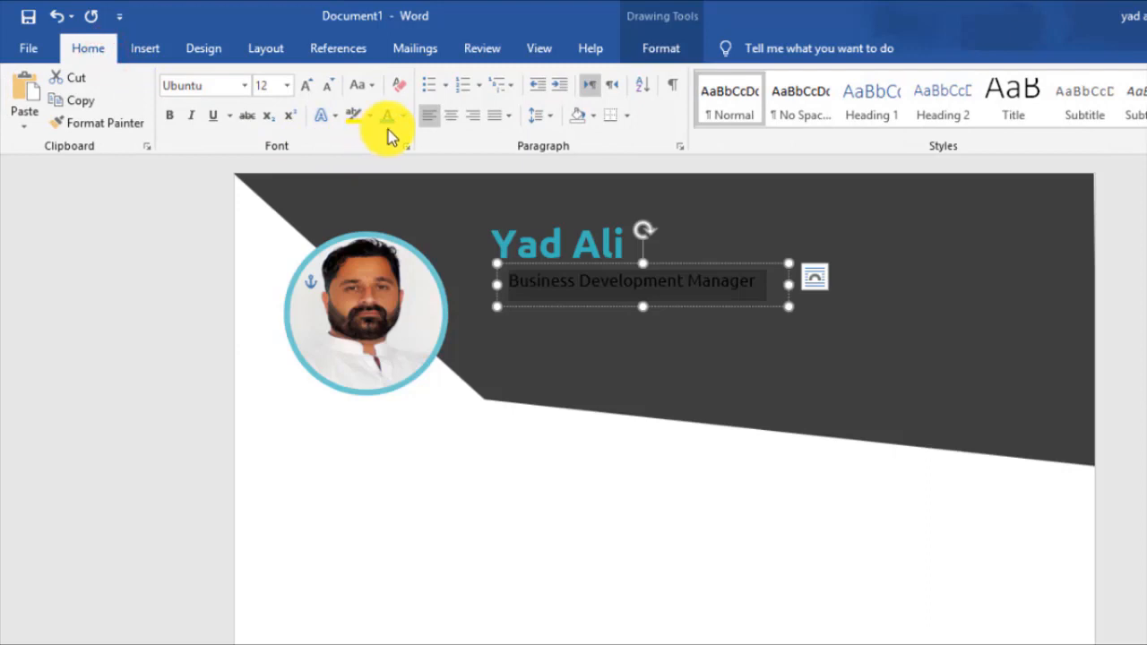
click(405, 118)
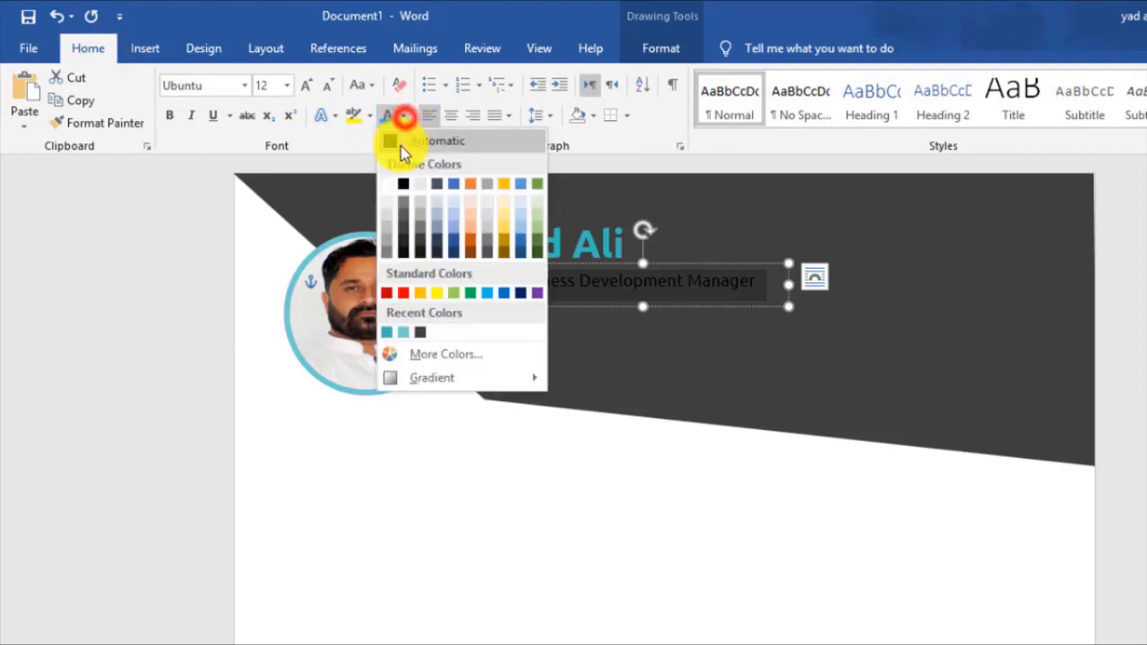
click(422, 220)
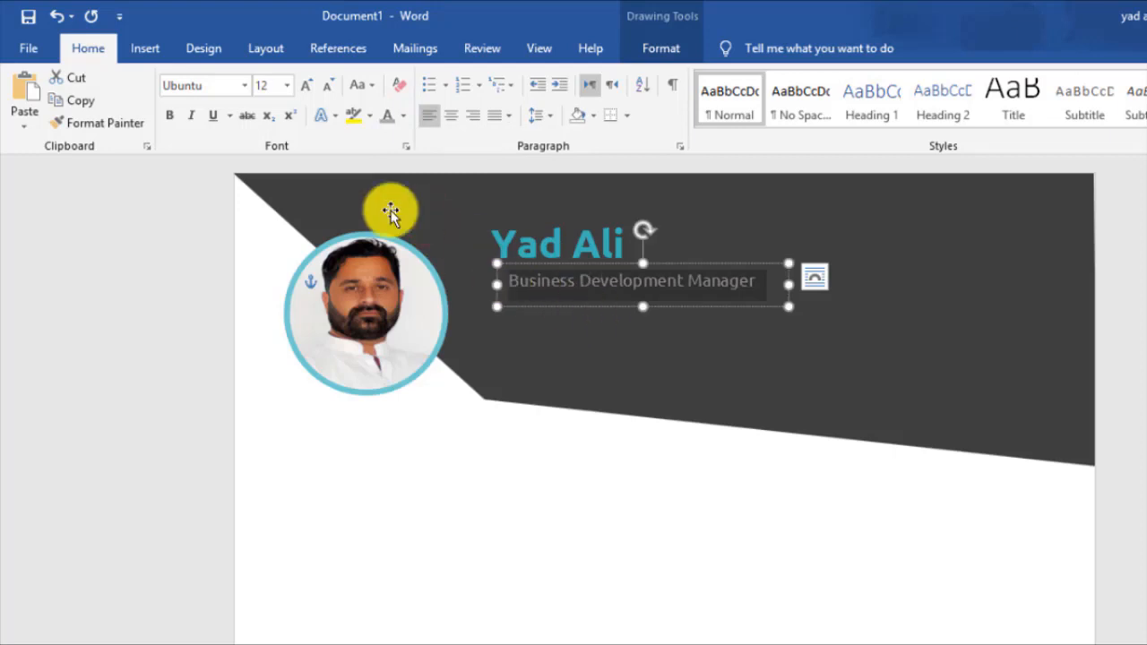
click(169, 116)
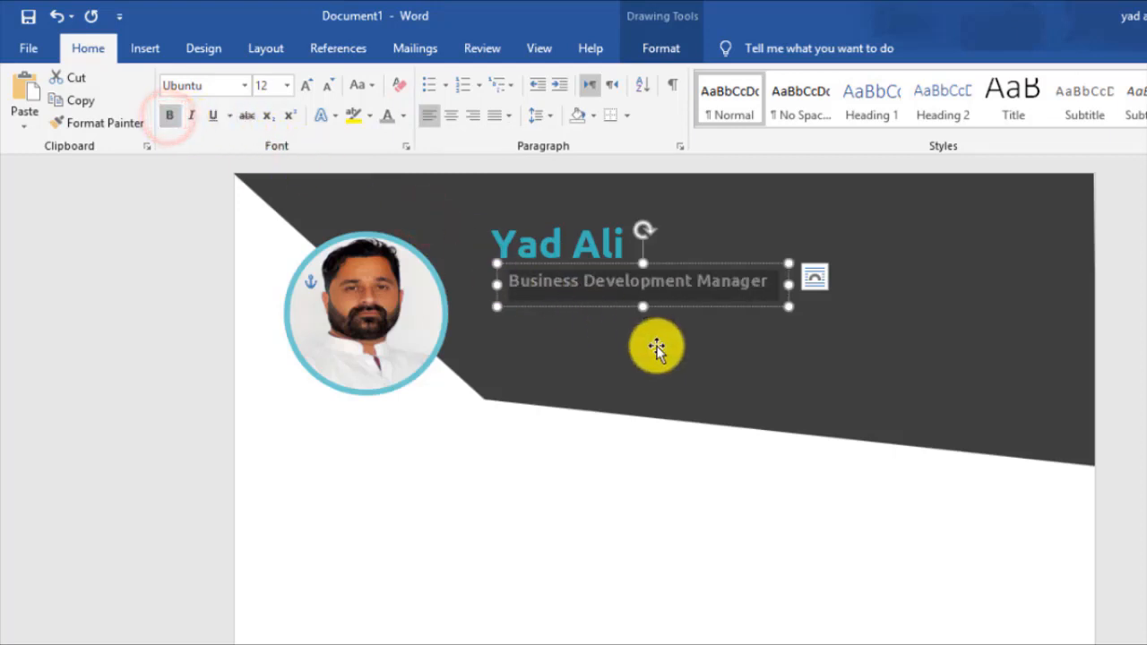
- Nudge the job title box left and up into place beneath the name
click(624, 475)
click(587, 284)
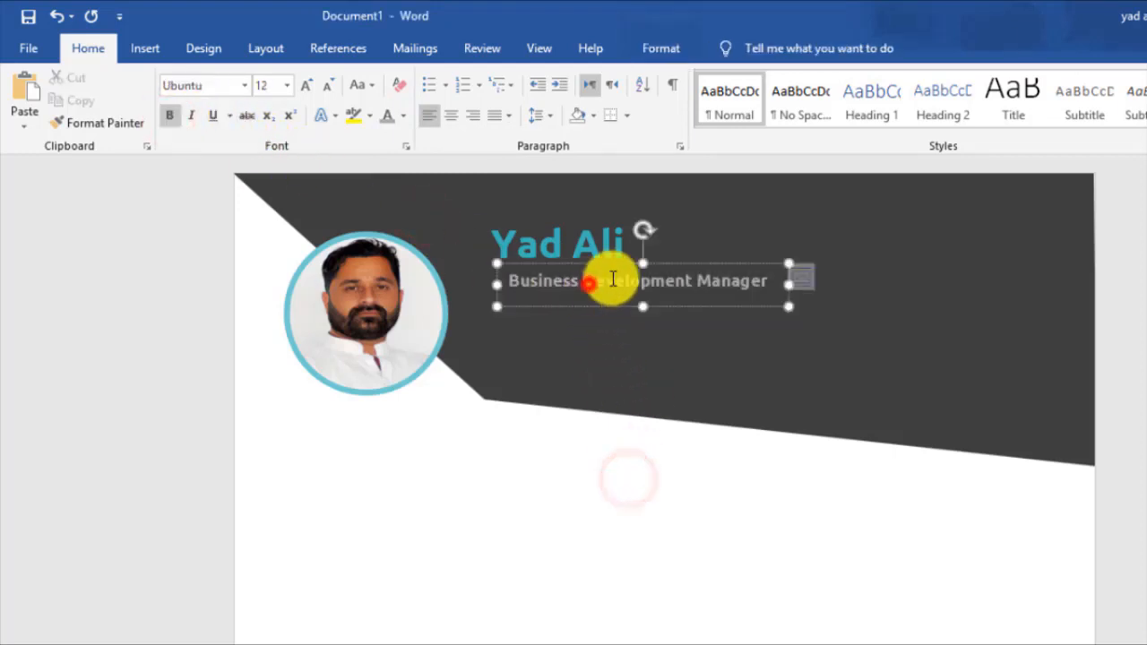
click(631, 268)
key(Left)
key(Left)
key(Left)
key(Left)
key(Left)
key(Left)
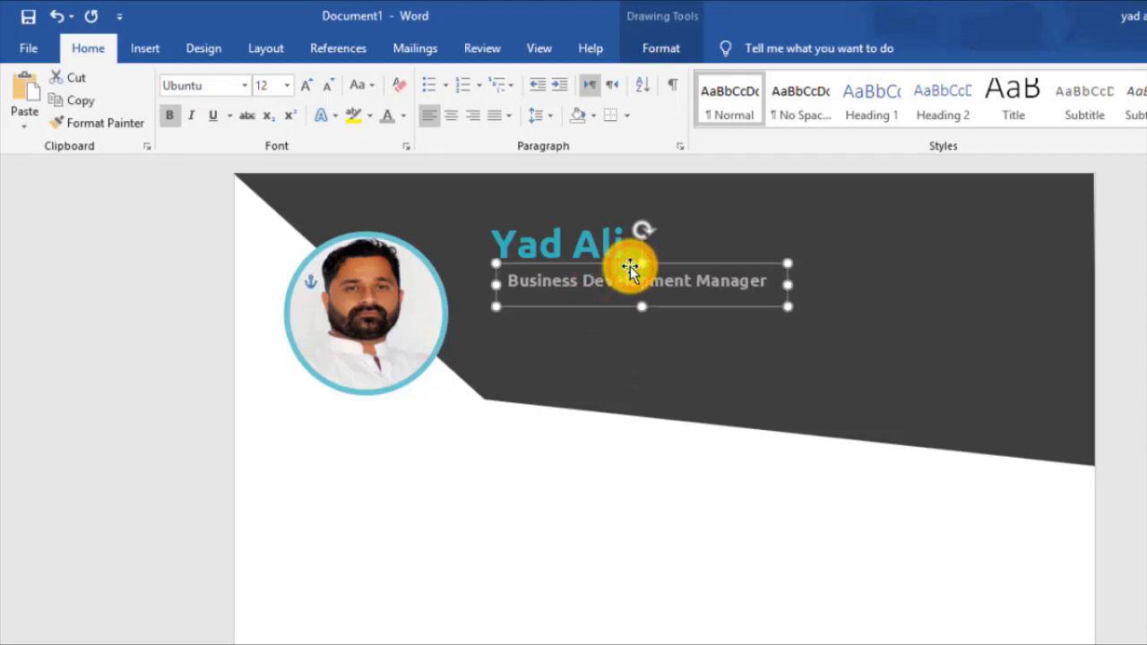
key(Up)
key(Up)
key(Up)
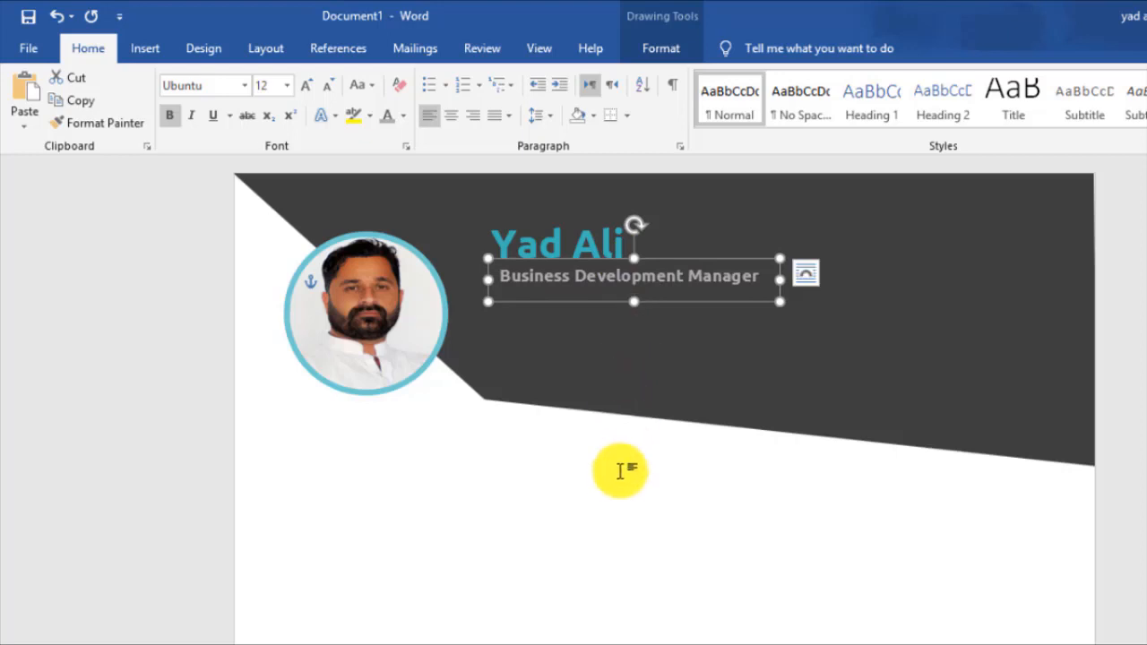
click(617, 483)
click(634, 270)
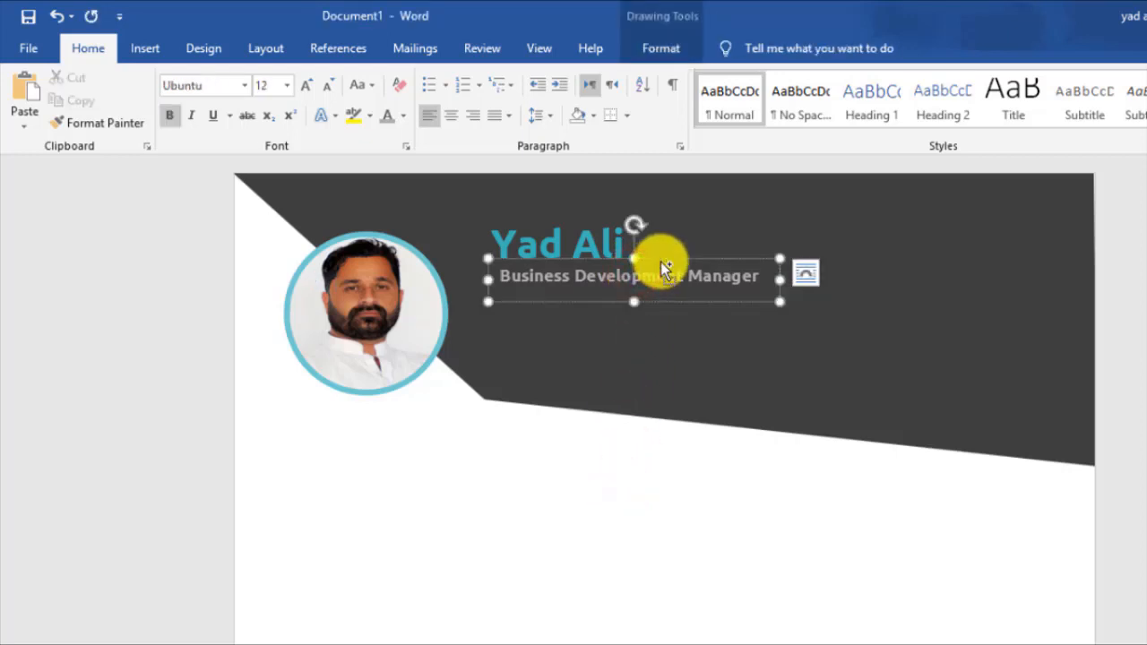
- Duplicate the job title box below it, enlarge it, and set its text to 10 pt, not bold
drag(660, 261, 667, 286)
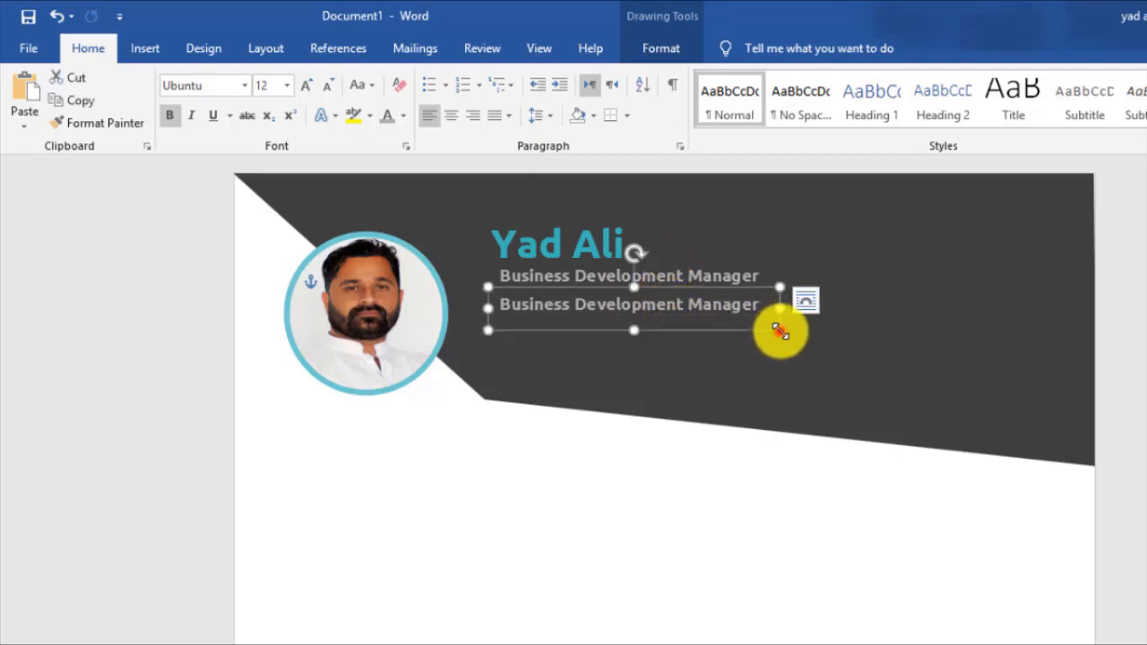
drag(779, 332, 834, 406)
drag(768, 300, 509, 301)
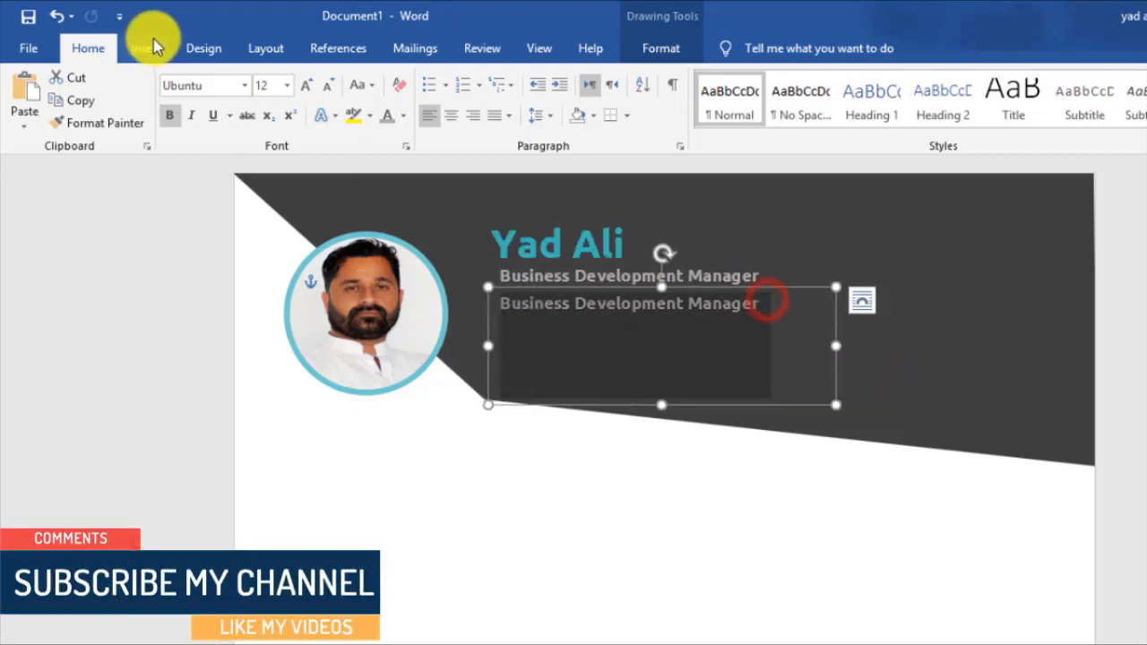
click(275, 85)
text(10)
key(Return)
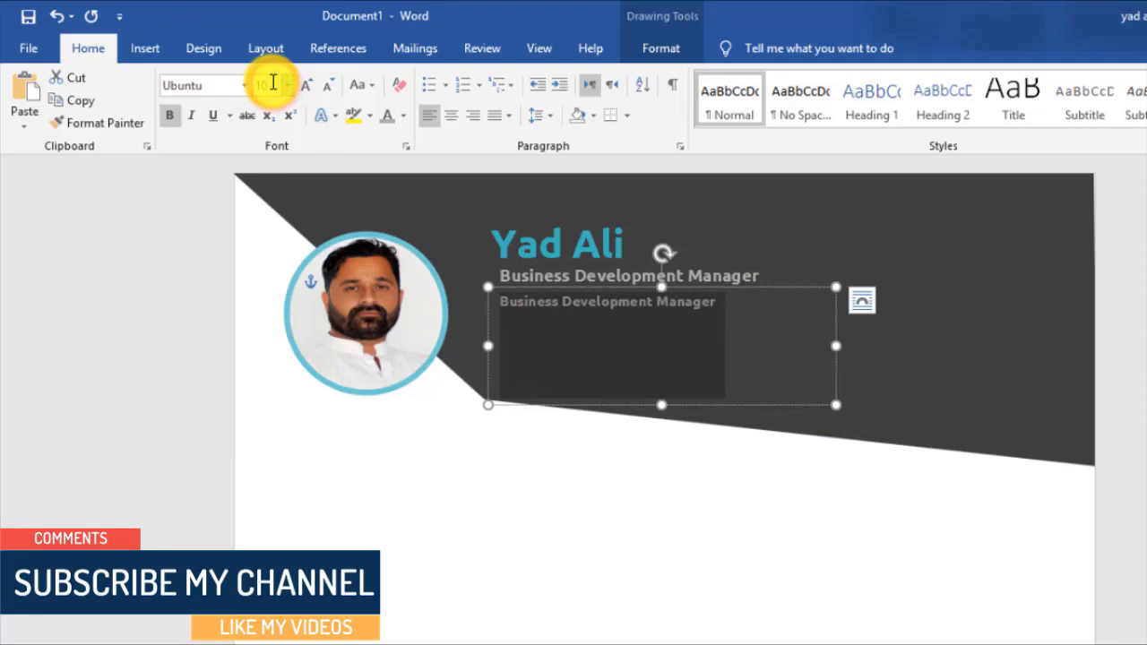
click(168, 115)
- Type the professional summary paragraph into the copied box
text(Professinoa)
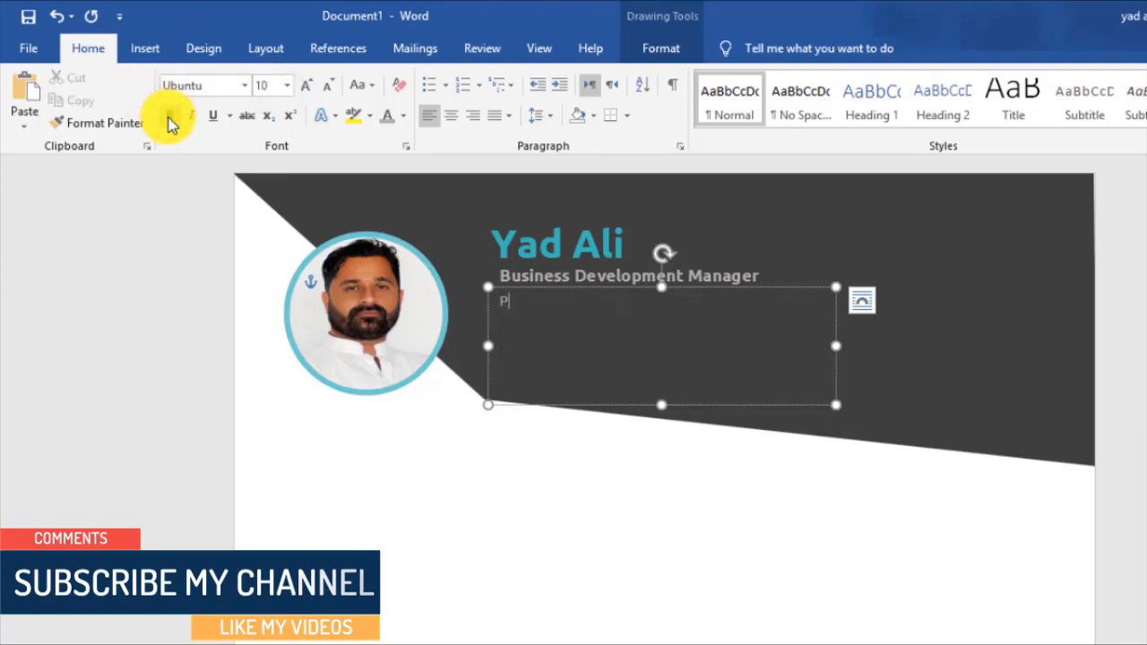
key(BackSpace)
key(BackSpace)
key(BackSpace)
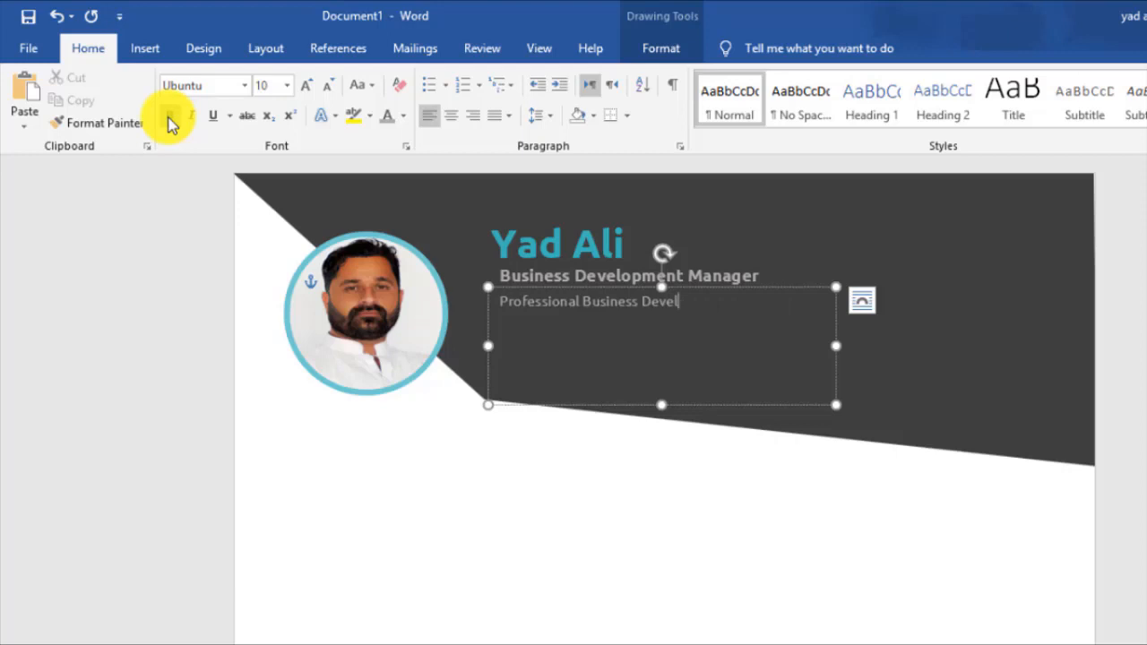
text(oper Manager with)
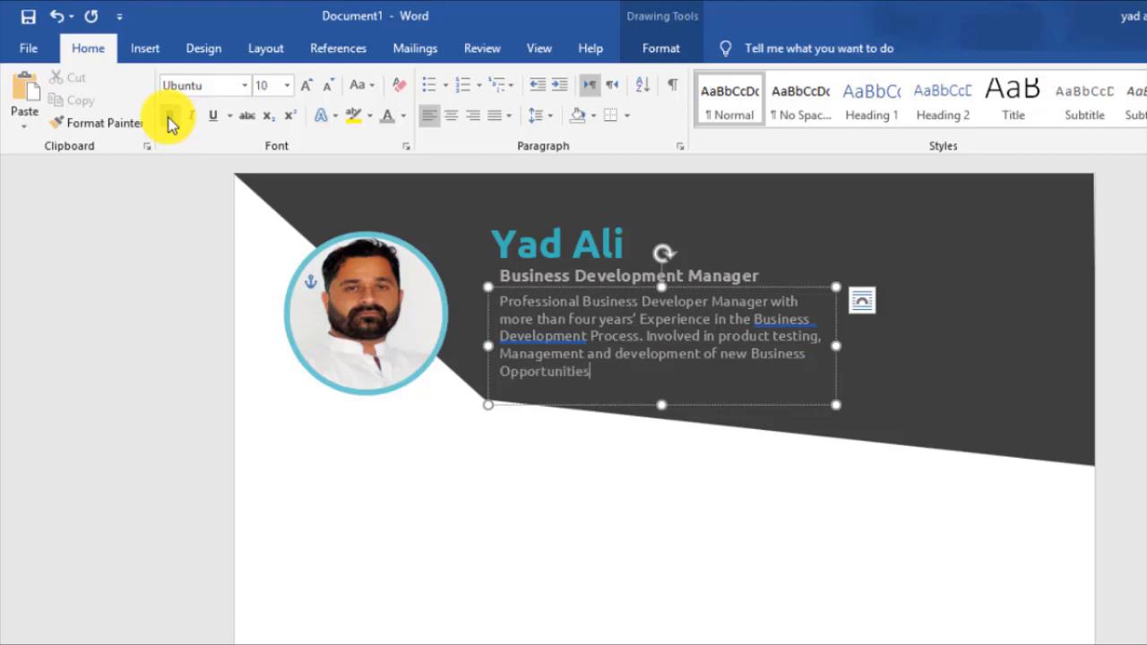
- Draw a text box at the header's upper right and type the e-mail address
click(145, 48)
click(1014, 126)
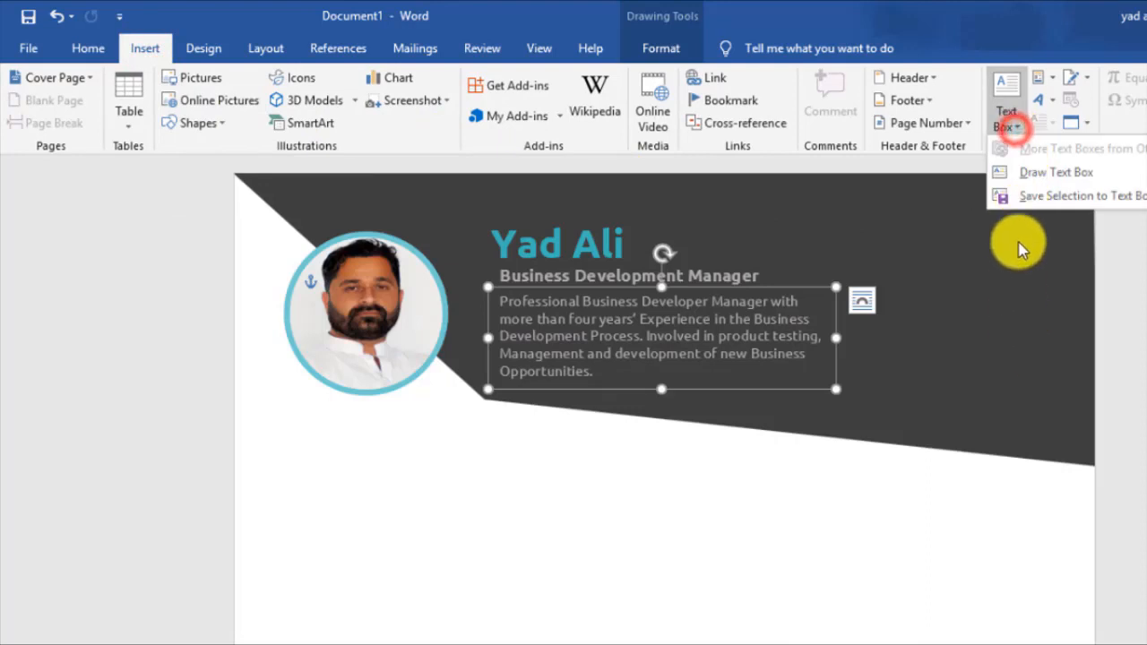
click(1031, 174)
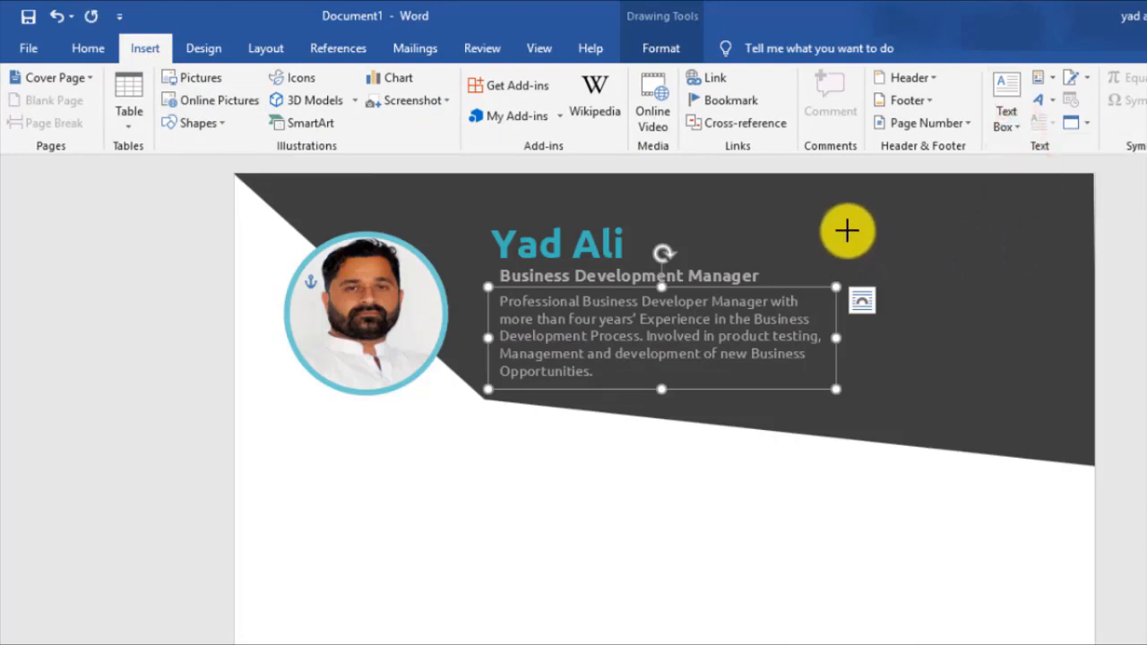
drag(852, 230, 1040, 260)
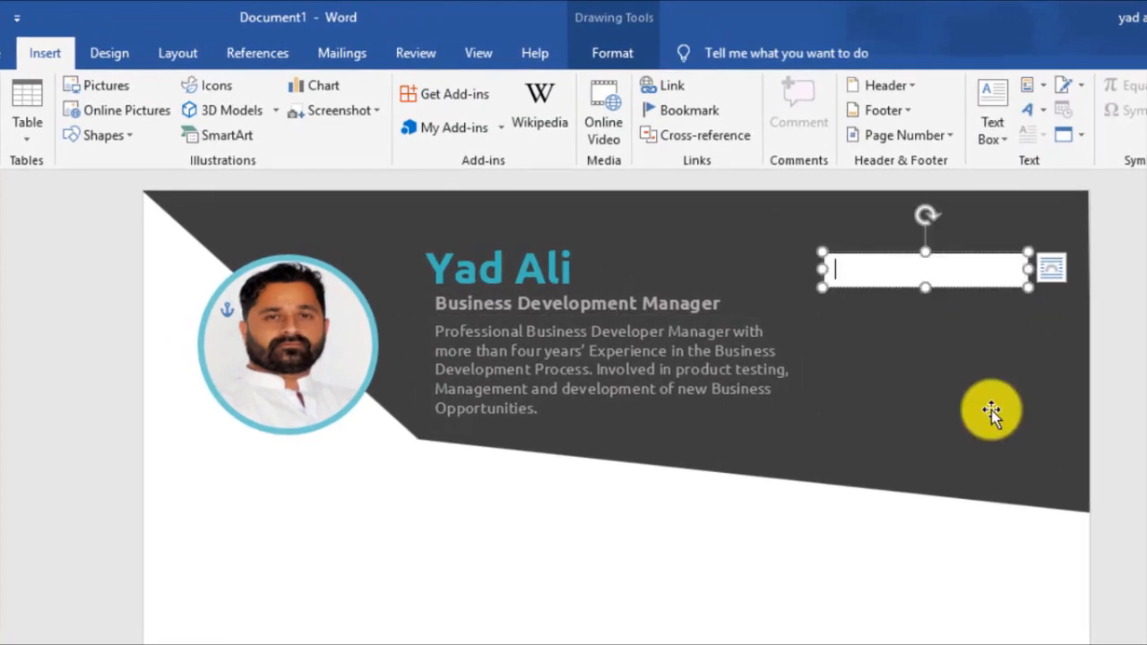
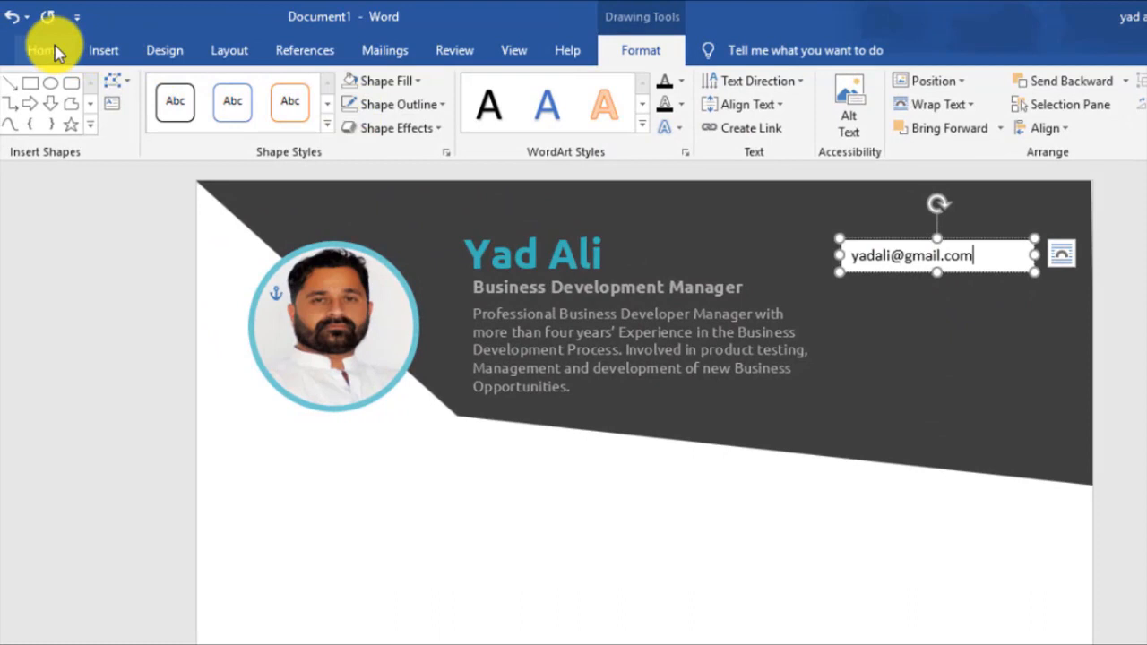
- Right-align the e-mail text and set its box to No Fill and No Outline
click(50, 51)
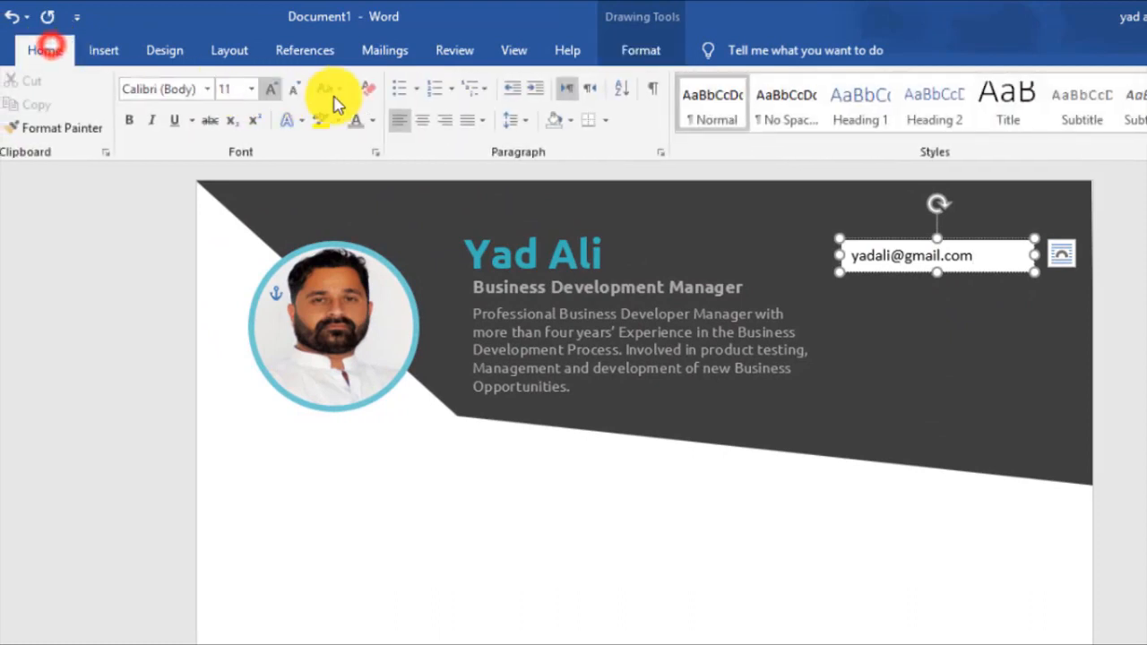
click(450, 121)
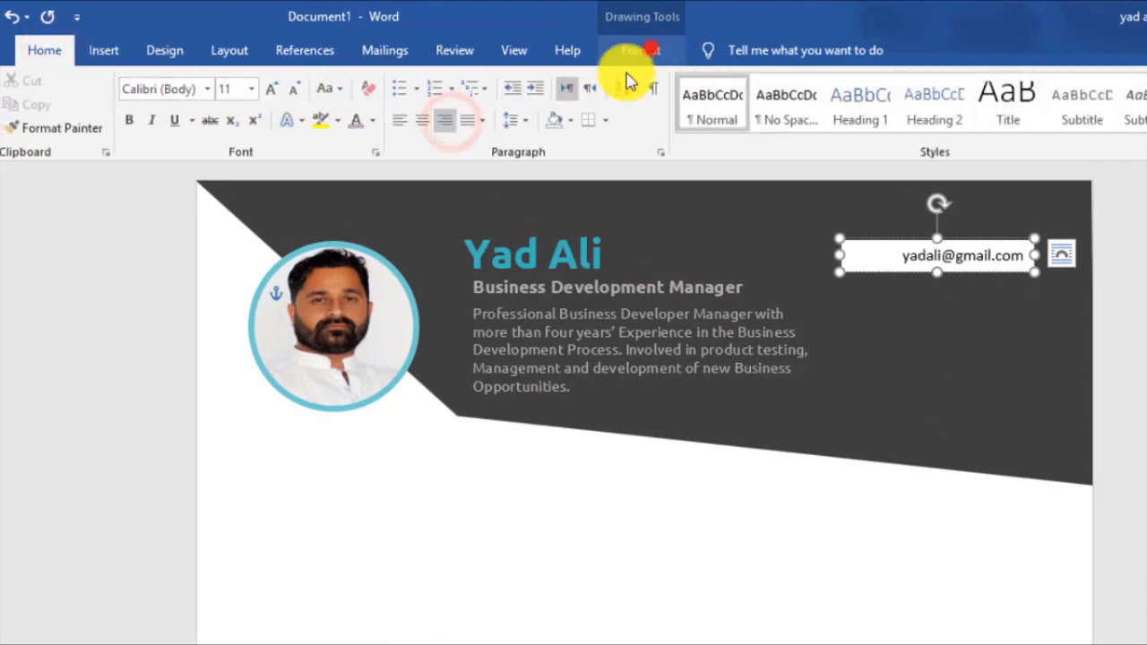
click(641, 51)
click(381, 80)
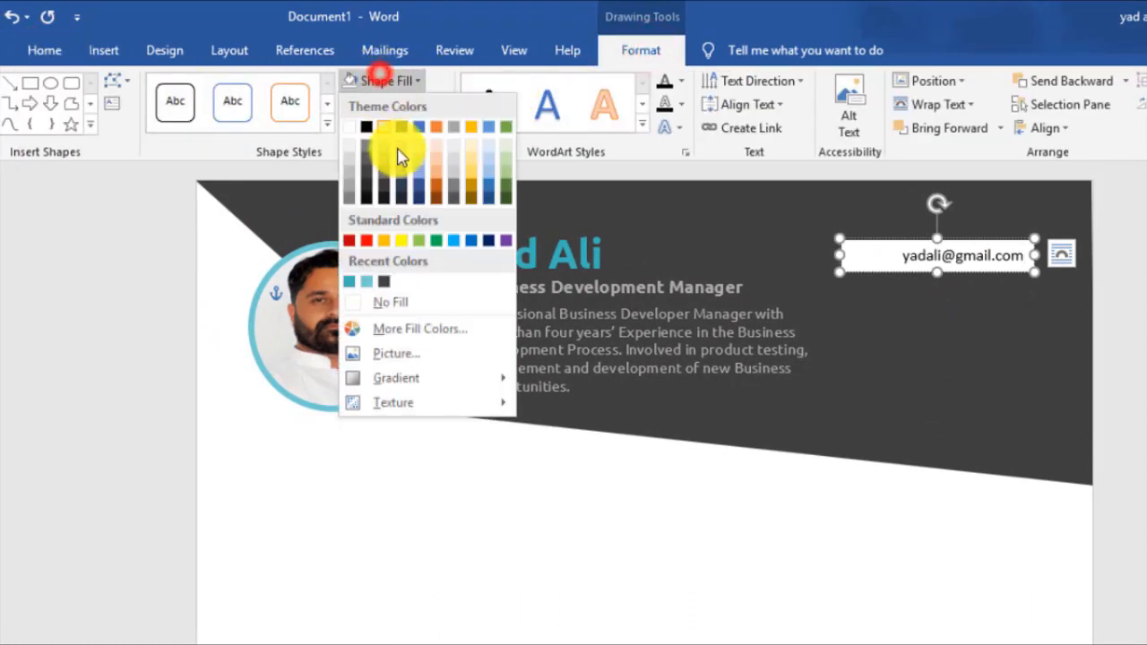
click(405, 293)
click(428, 105)
click(415, 326)
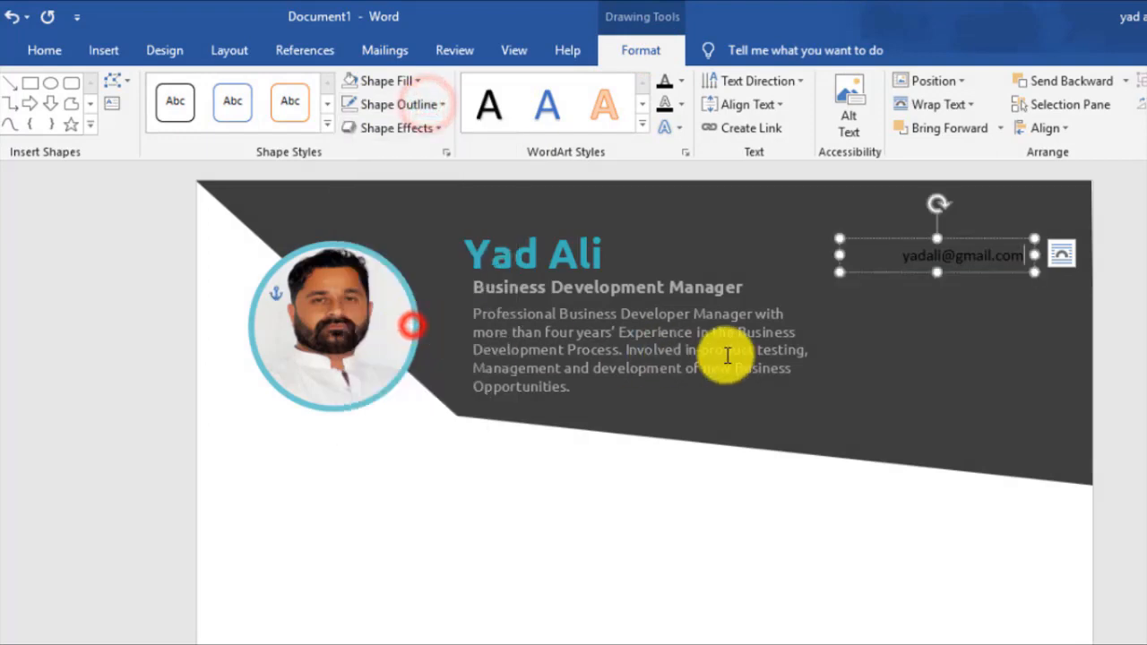
- Colour the e-mail address text grey
click(905, 253)
drag(934, 253, 991, 256)
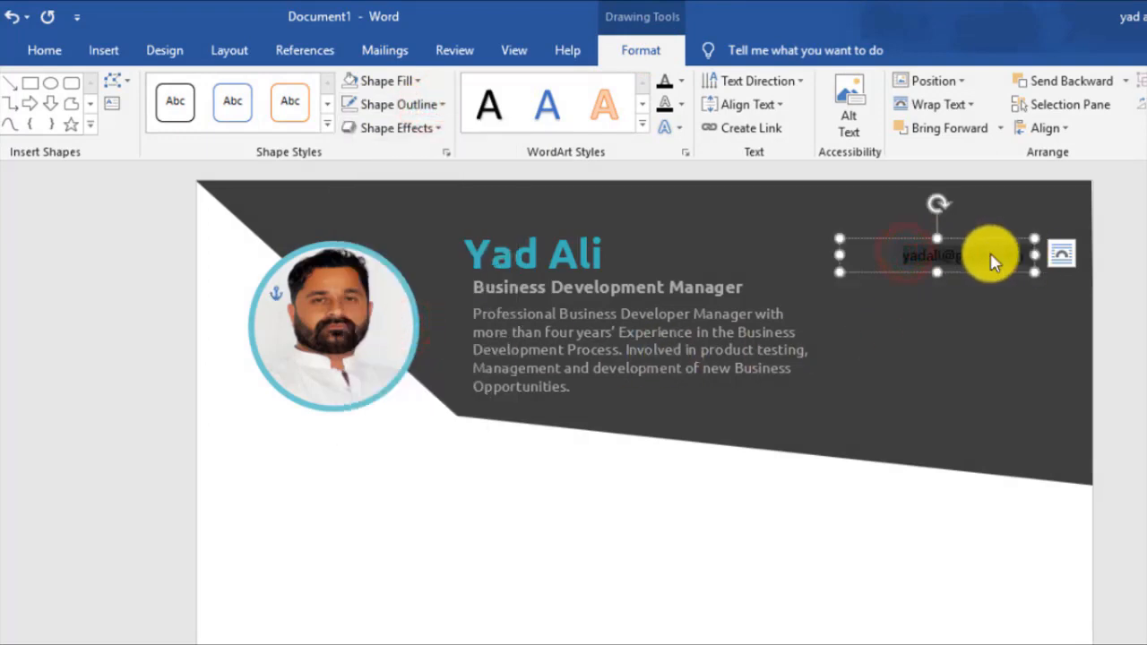
click(49, 51)
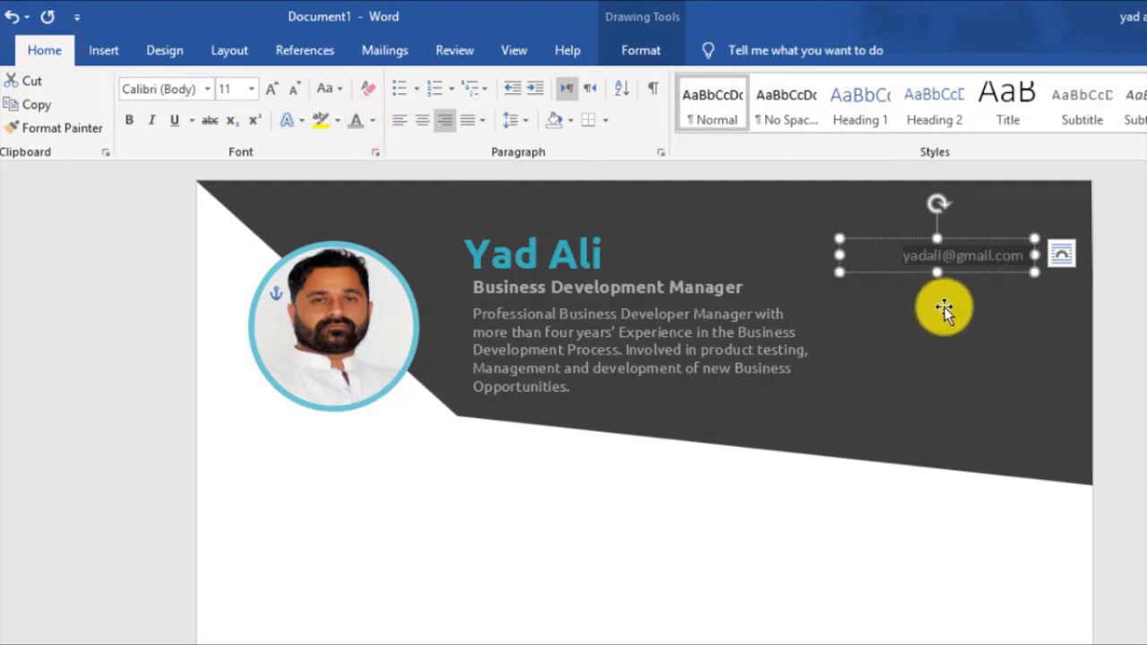
click(1071, 327)
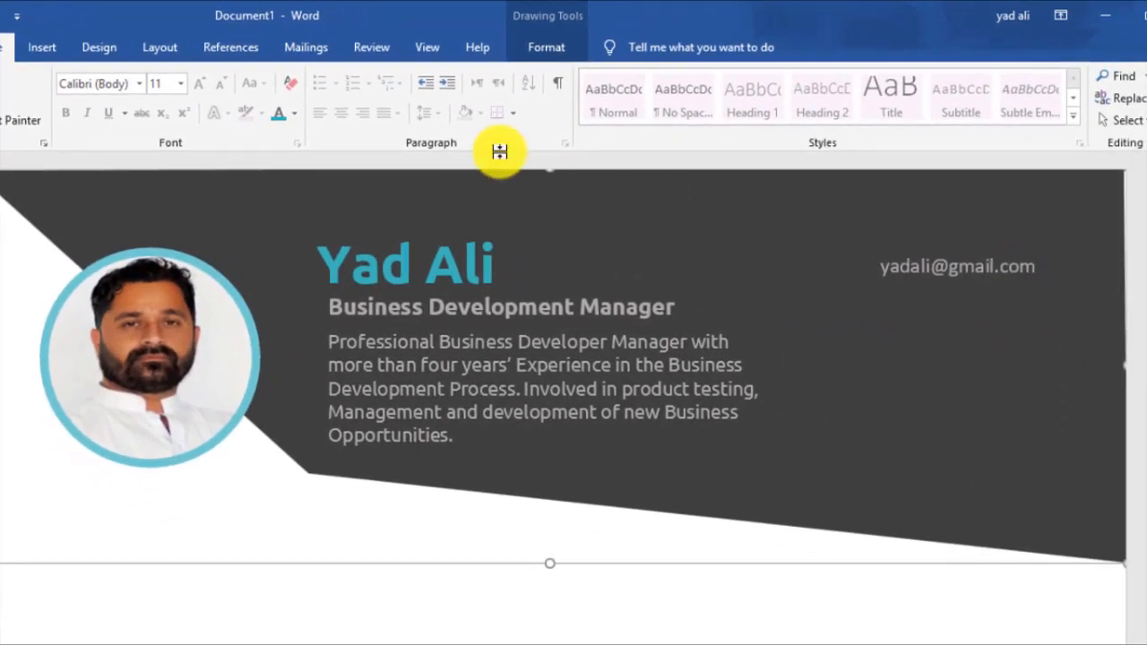
- Draw a small text box right of the e-mail and insert an envelope symbol in it
click(41, 47)
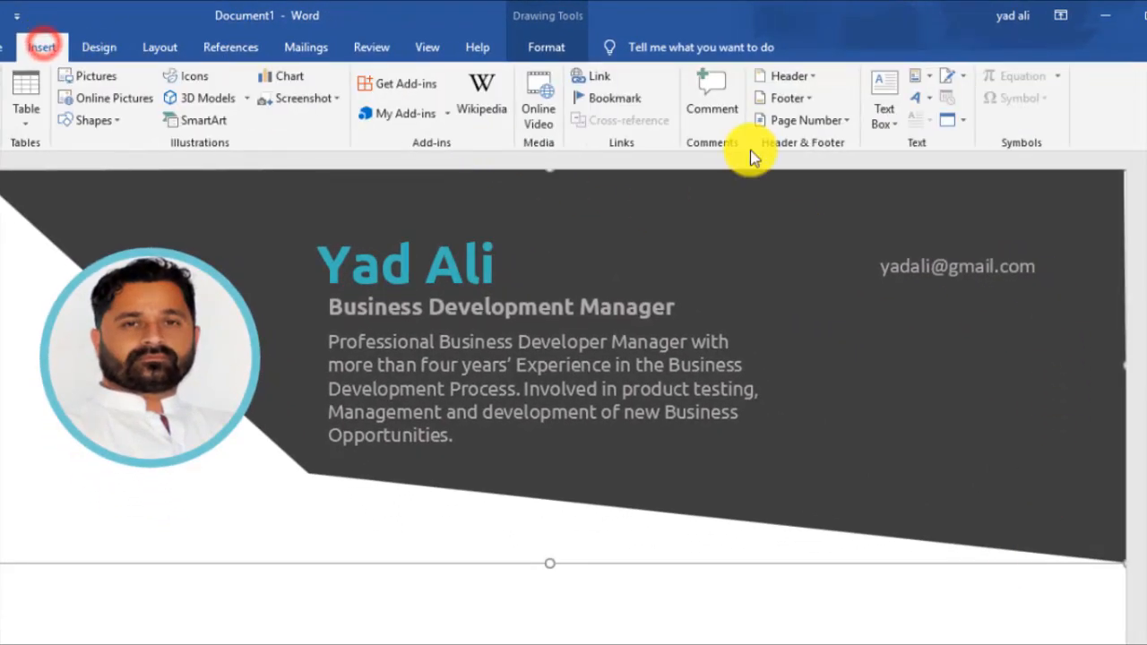
click(899, 127)
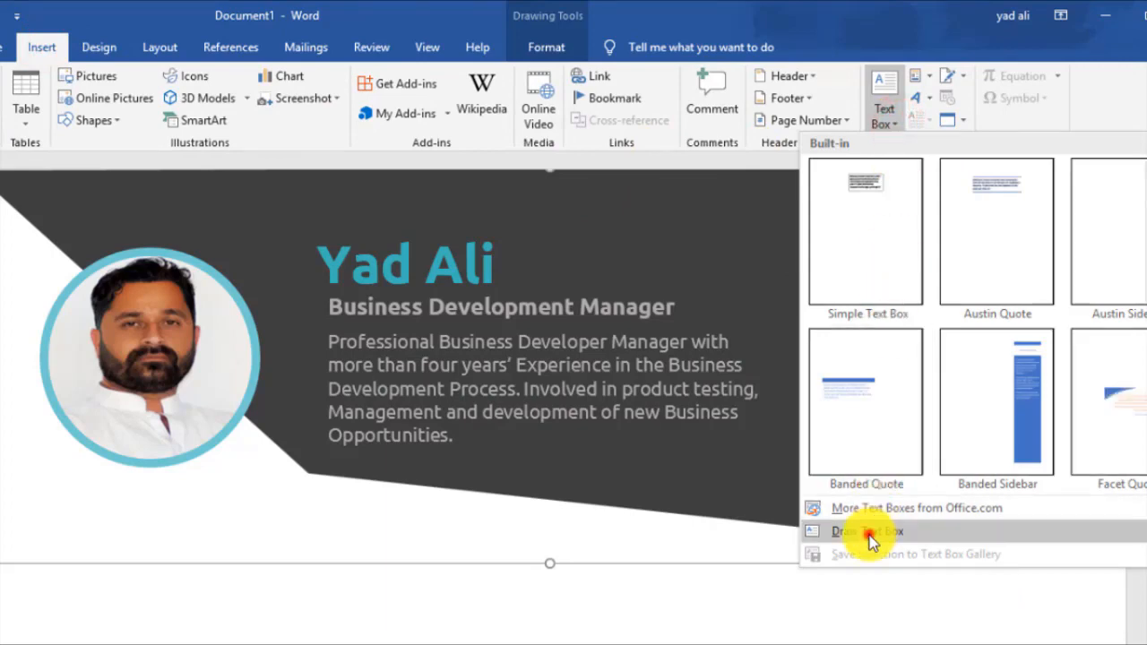
click(869, 532)
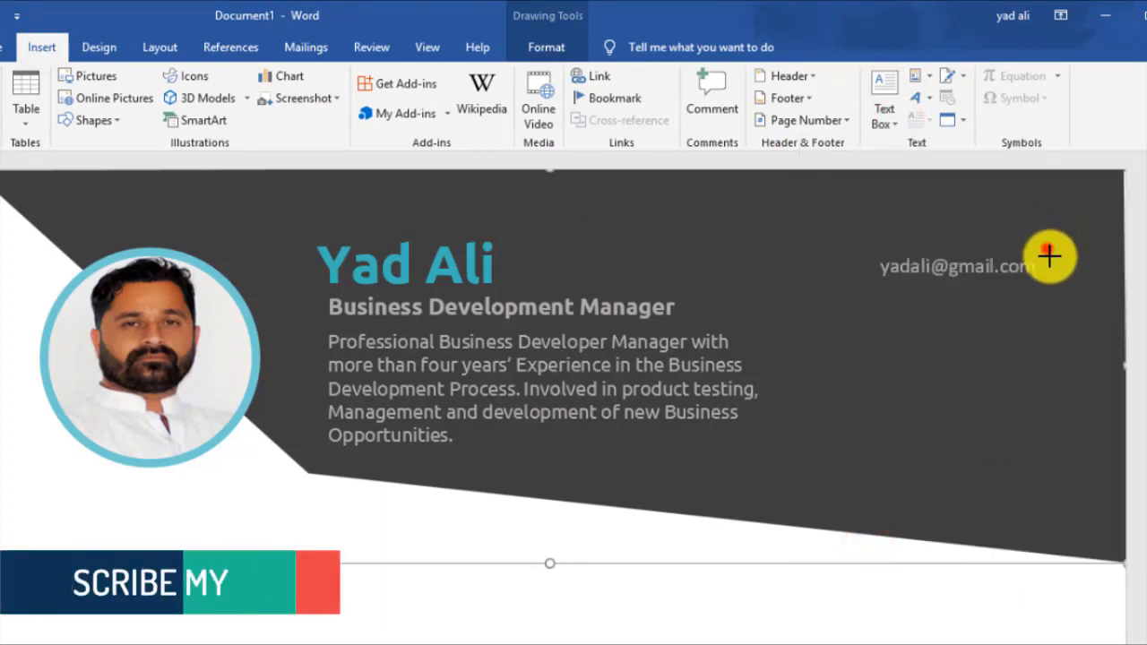
drag(1047, 250, 1093, 287)
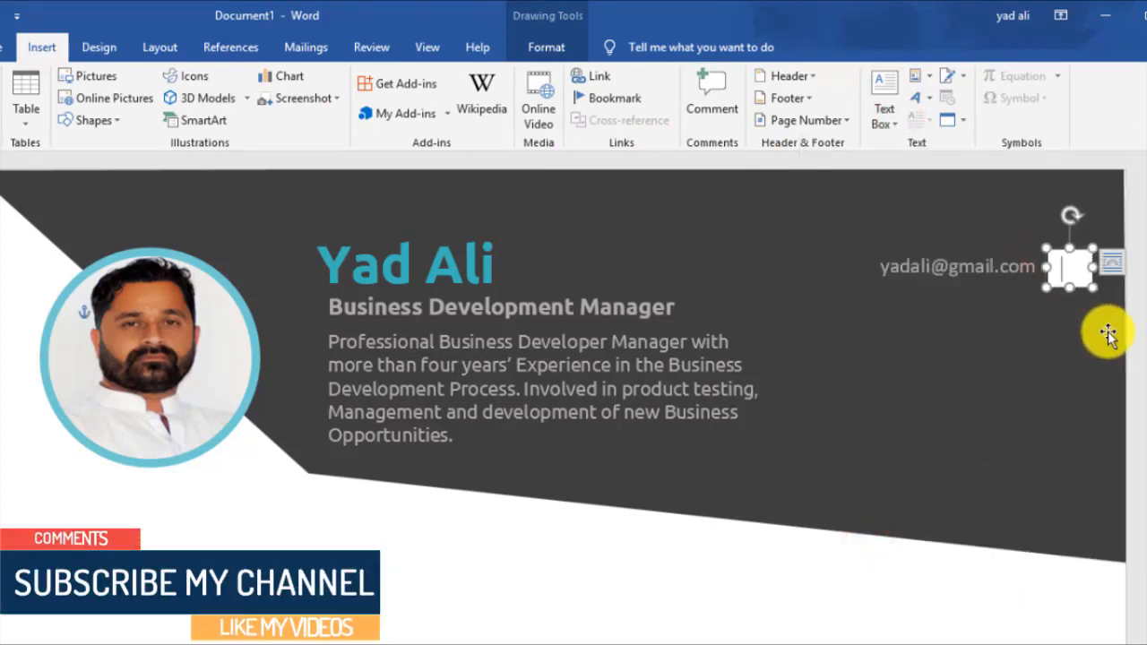
click(42, 47)
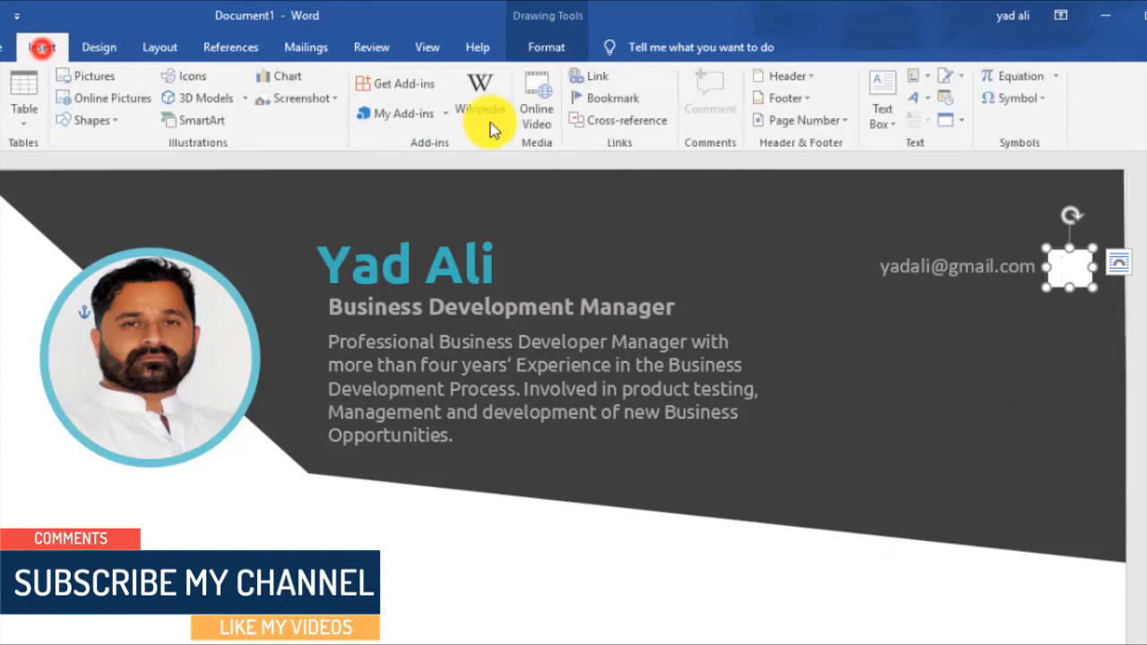
click(1037, 100)
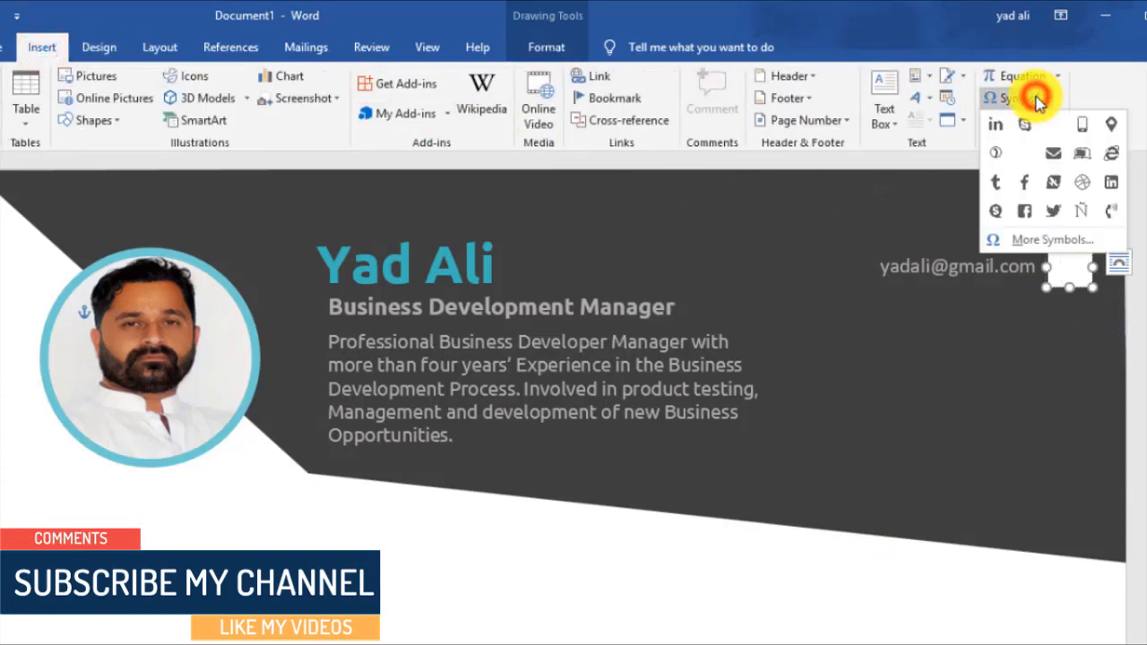
click(1052, 156)
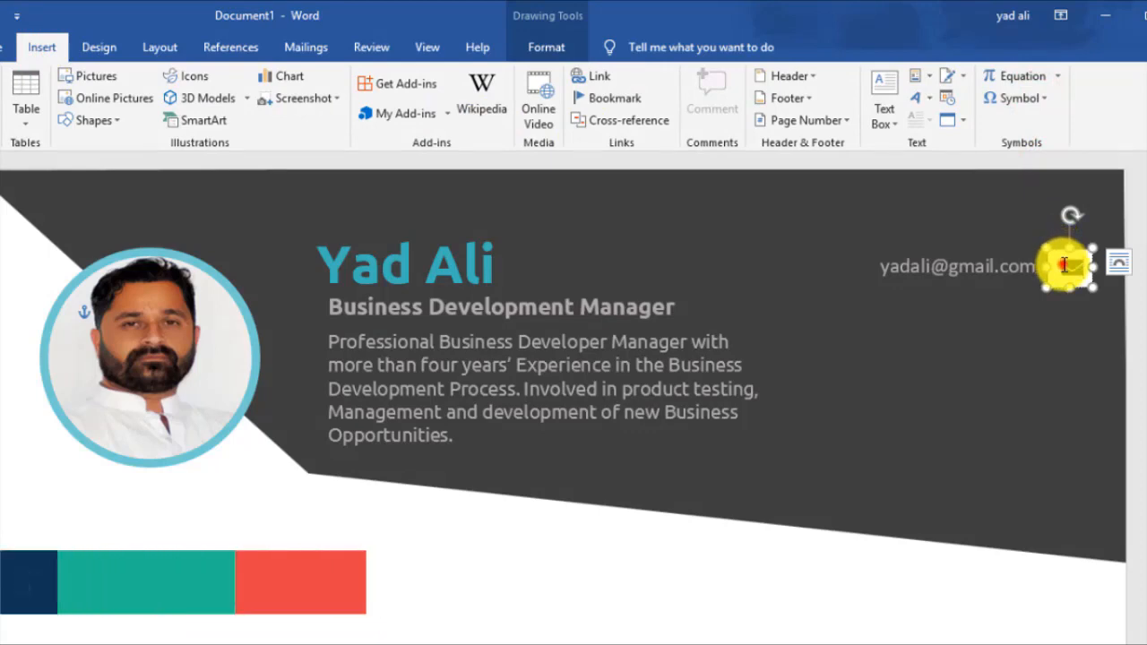
- Colour the envelope symbol teal
drag(1064, 265, 1080, 264)
click(37, 46)
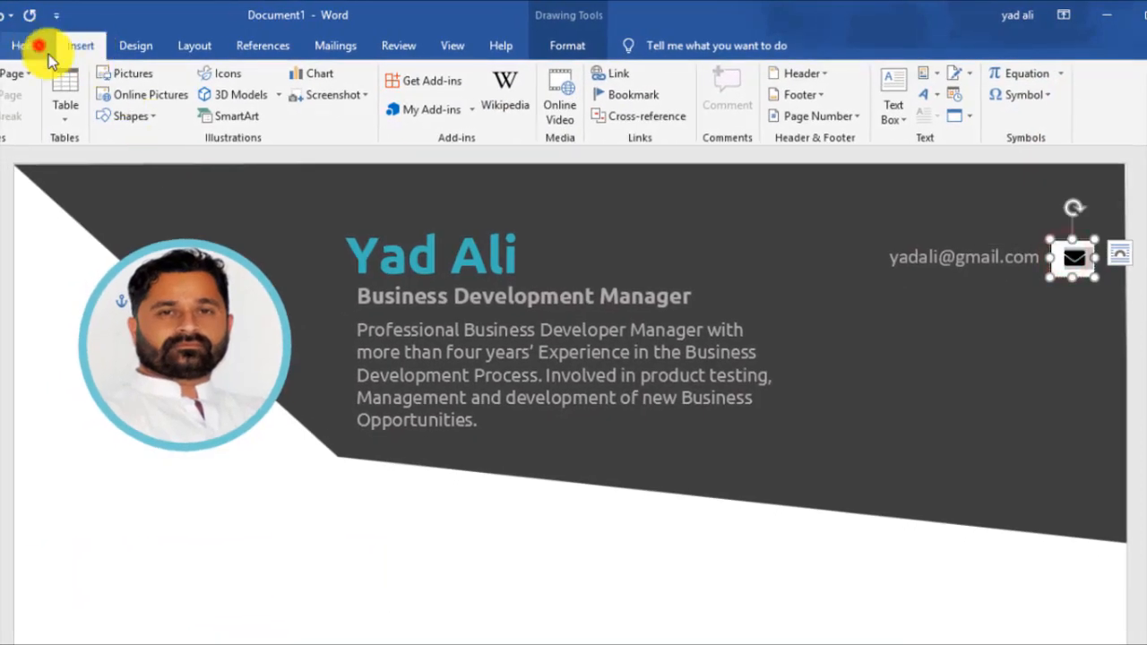
click(324, 109)
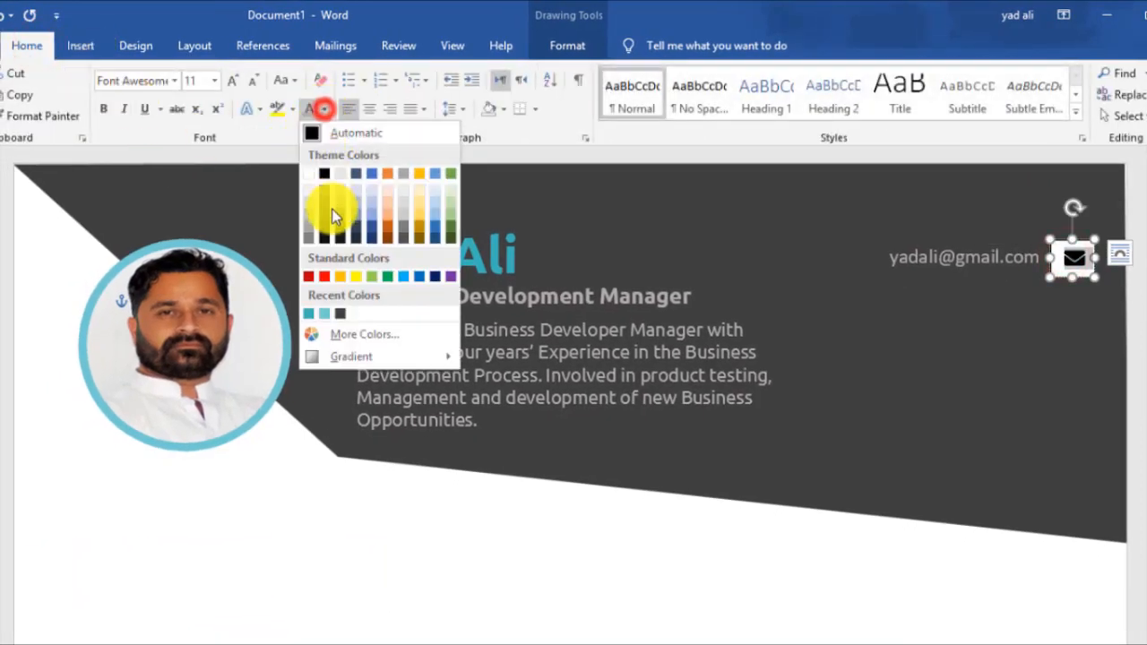
click(326, 313)
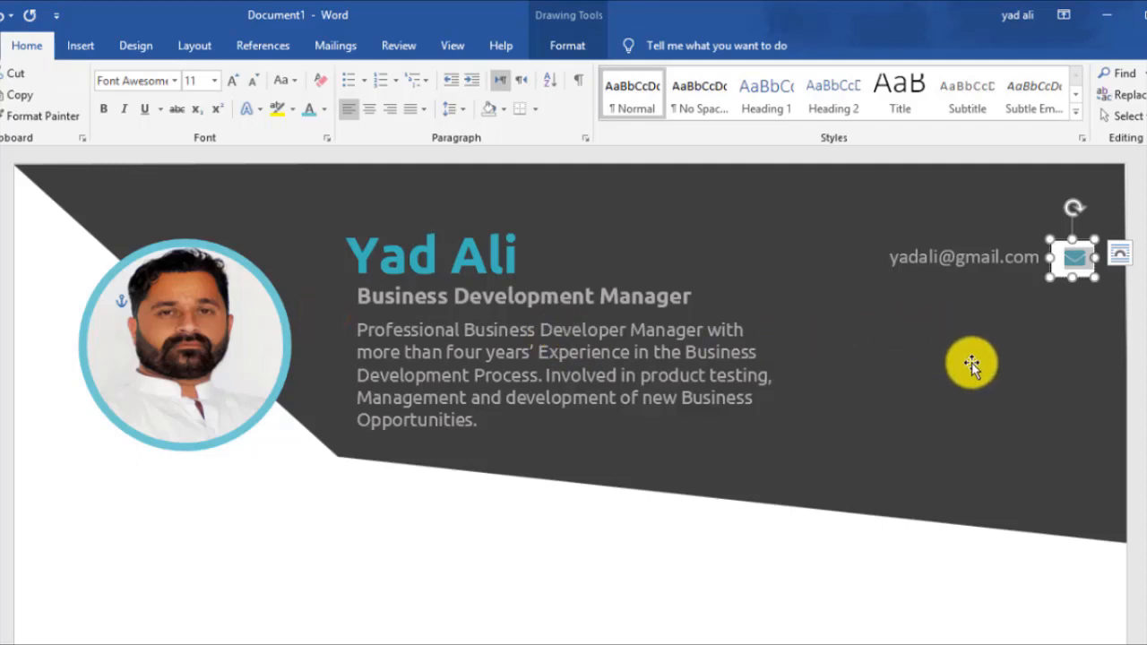
- Set the icon box to No Fill and No Outline and centre the envelope
click(550, 45)
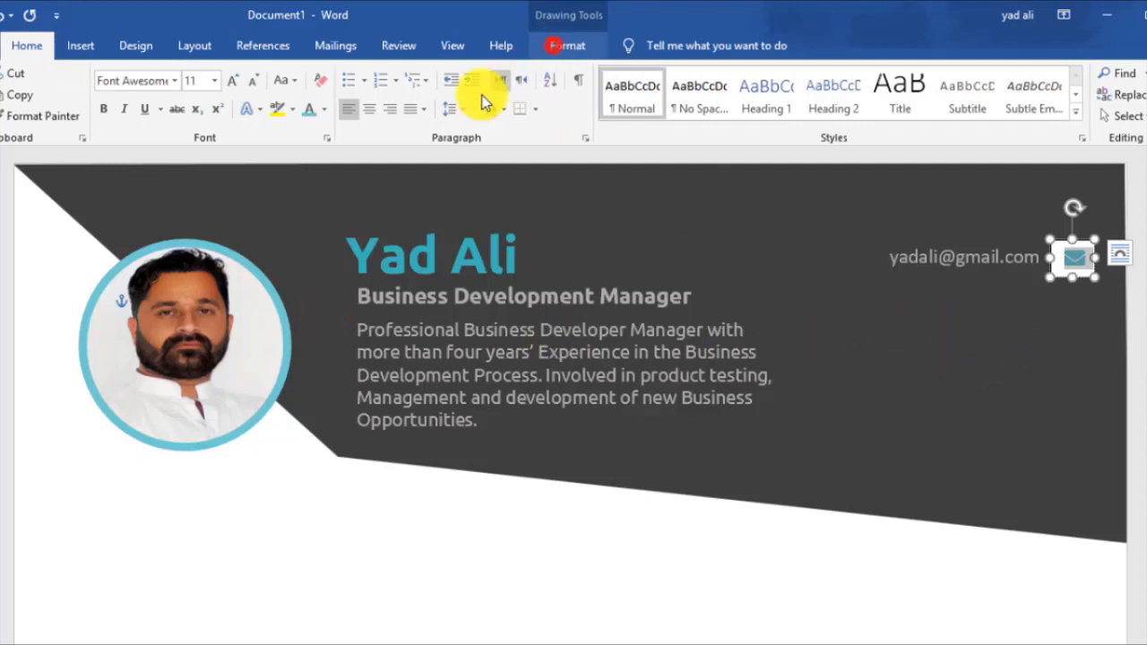
click(349, 73)
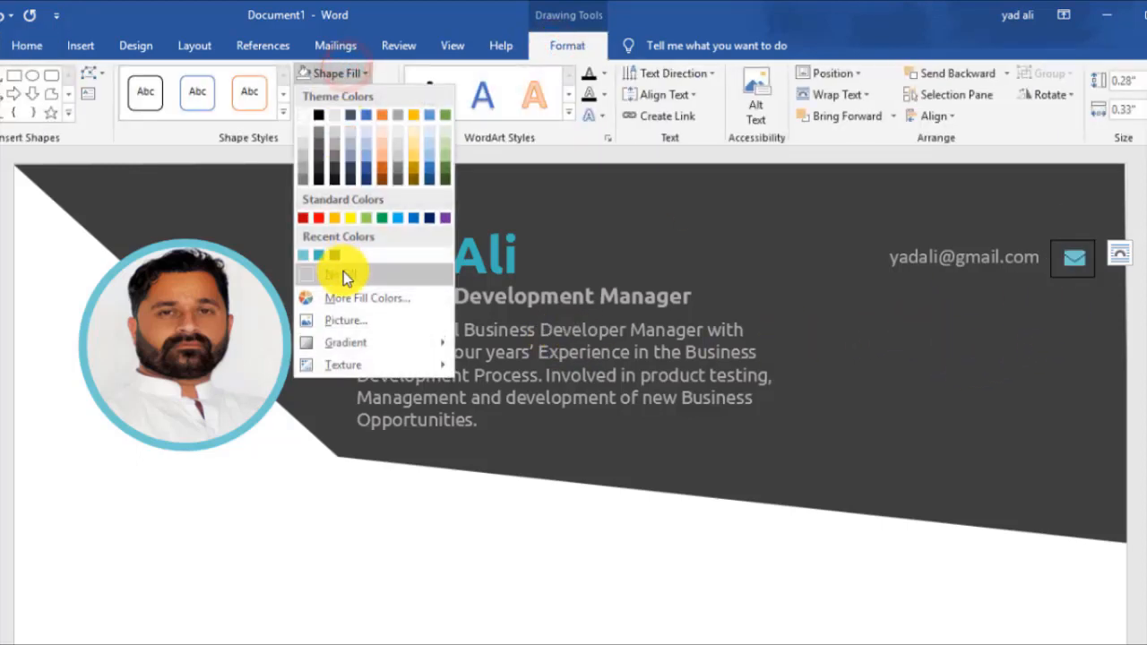
click(343, 269)
click(359, 94)
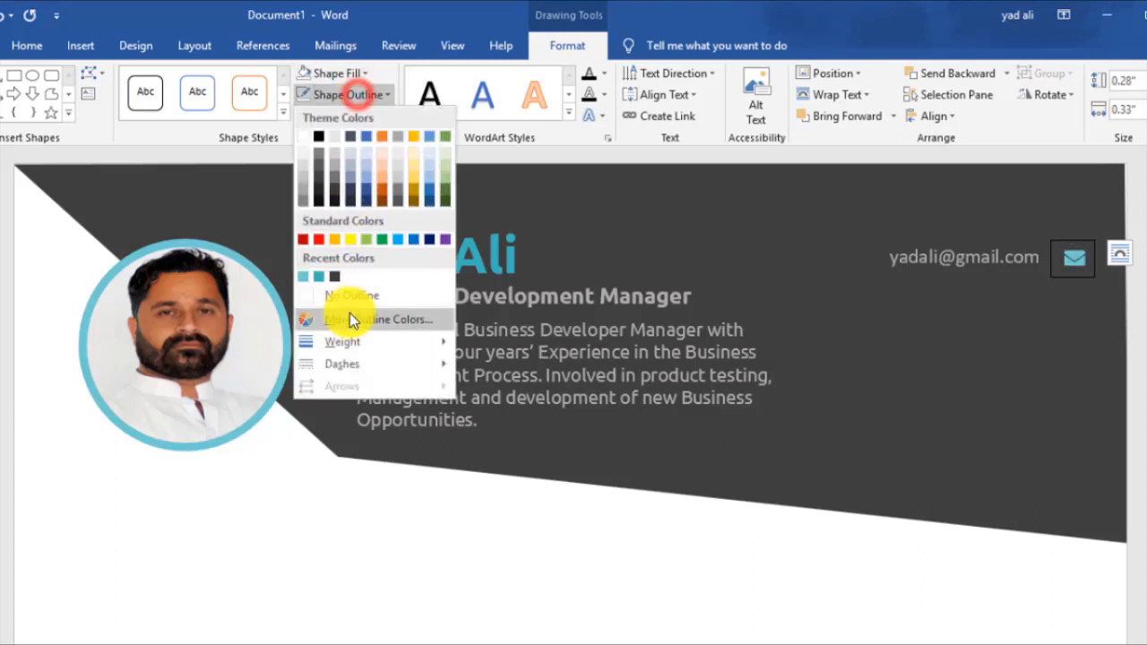
click(350, 293)
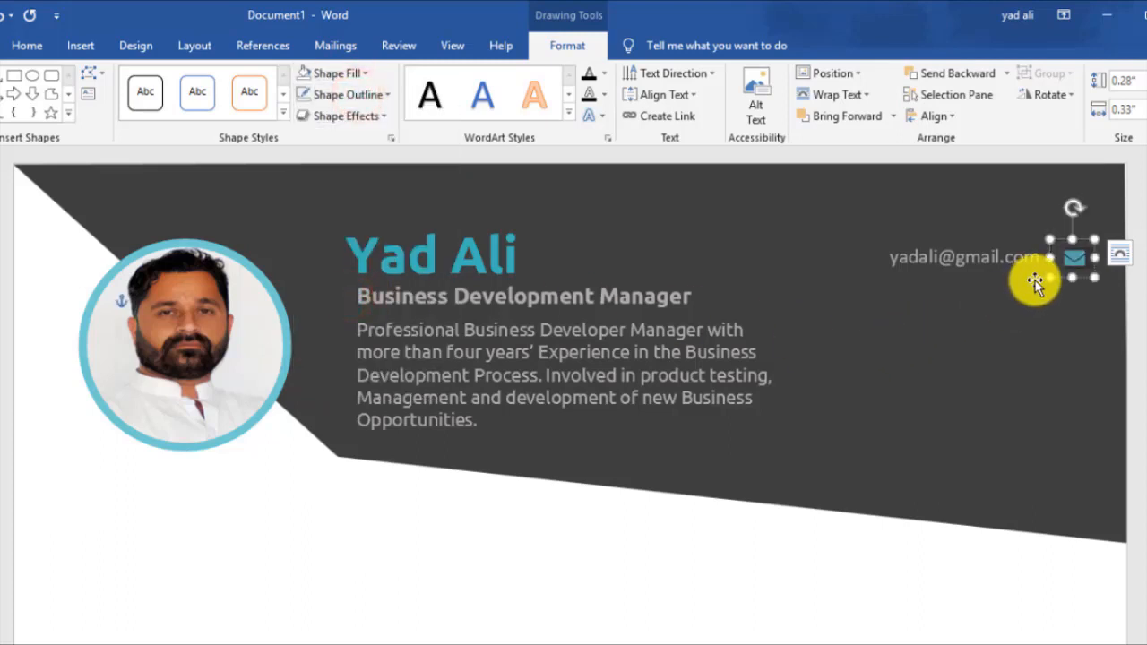
click(27, 45)
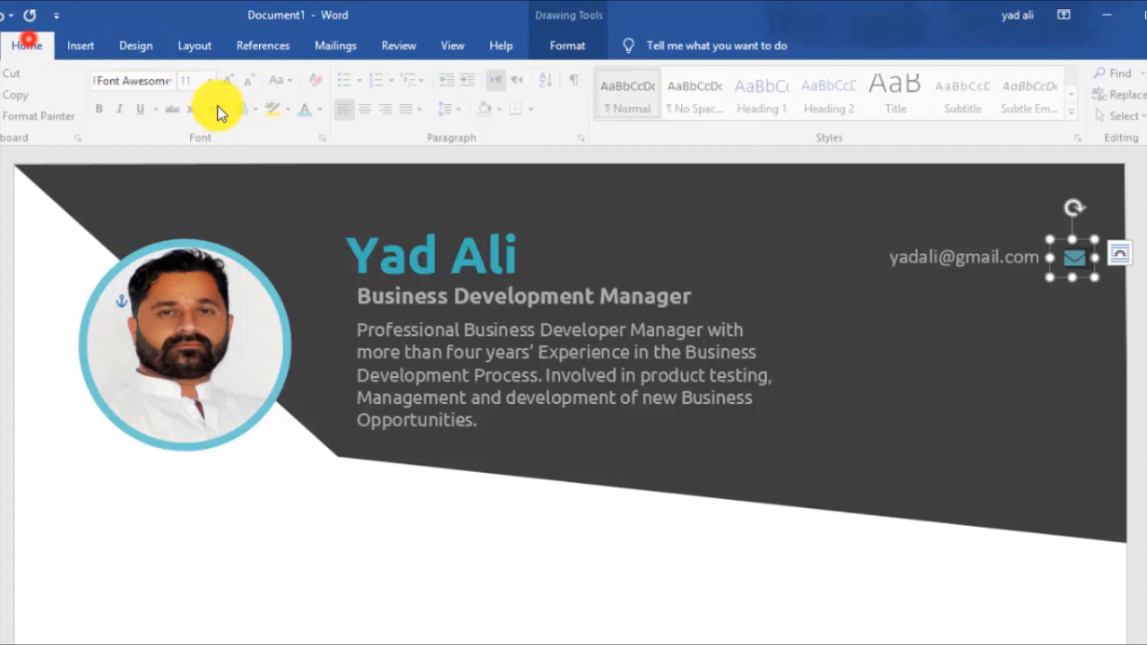
click(371, 109)
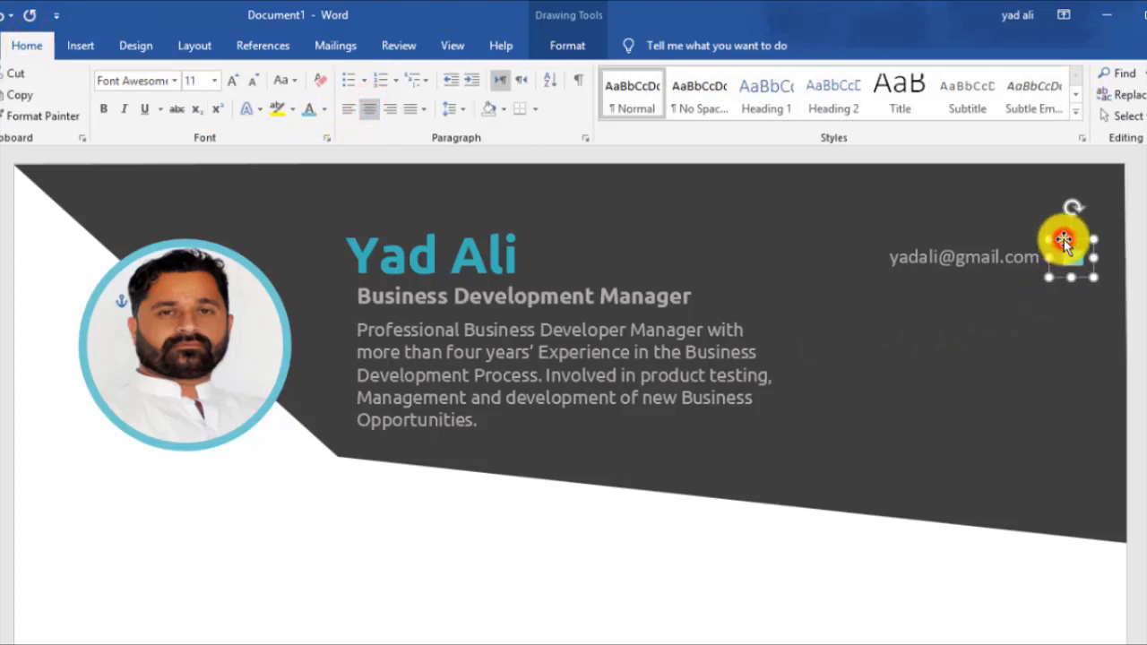
- Select both the envelope icon box and the e-mail box together
click(1070, 331)
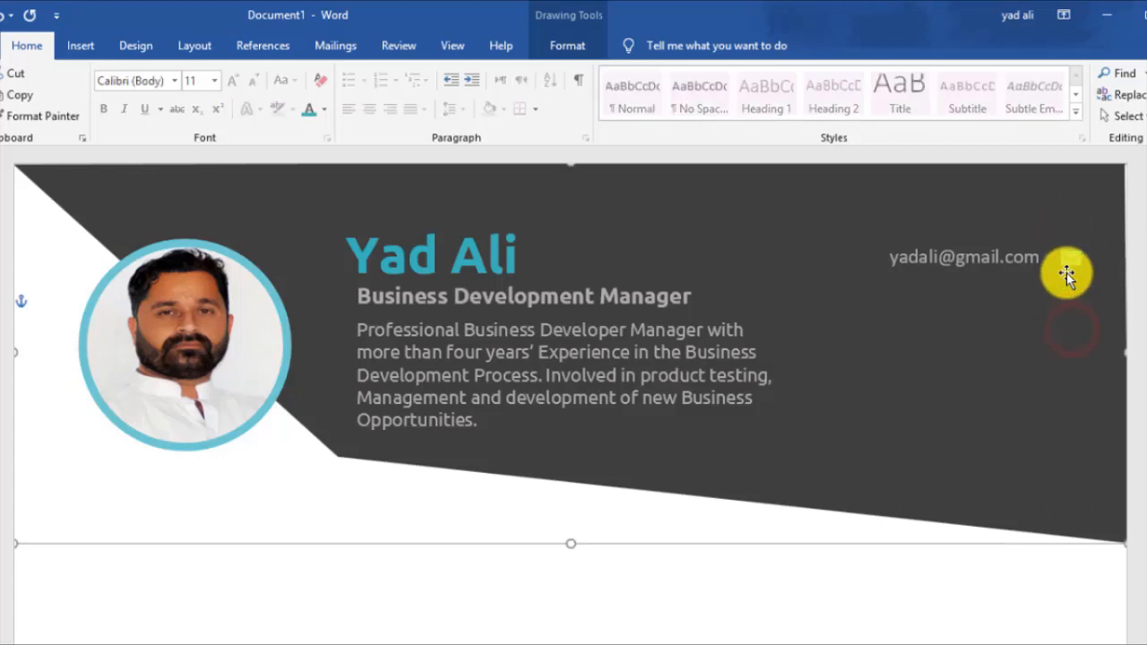
click(1067, 261)
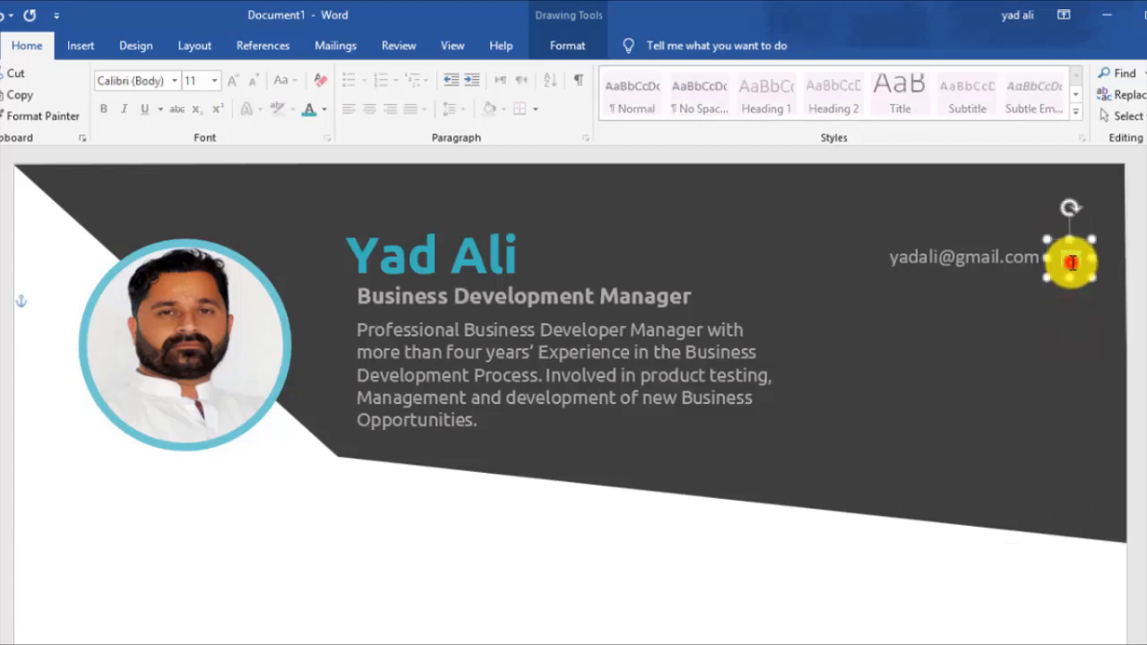
shift+click(986, 242)
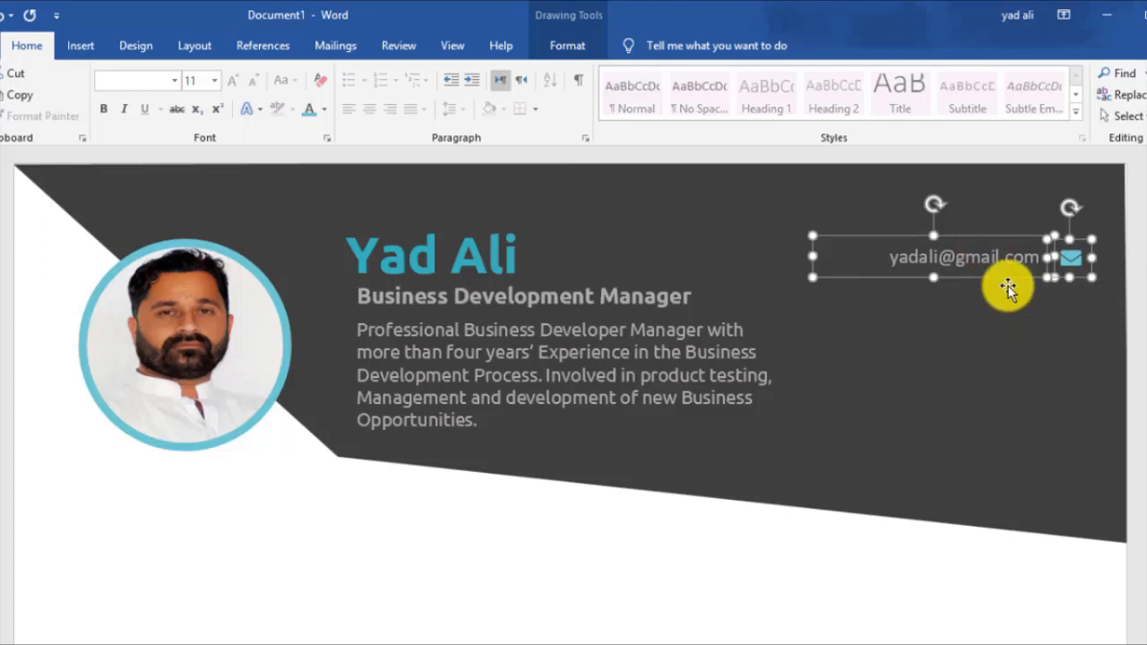
- Group the e-mail box with the envelope icon box
click(568, 45)
click(1056, 79)
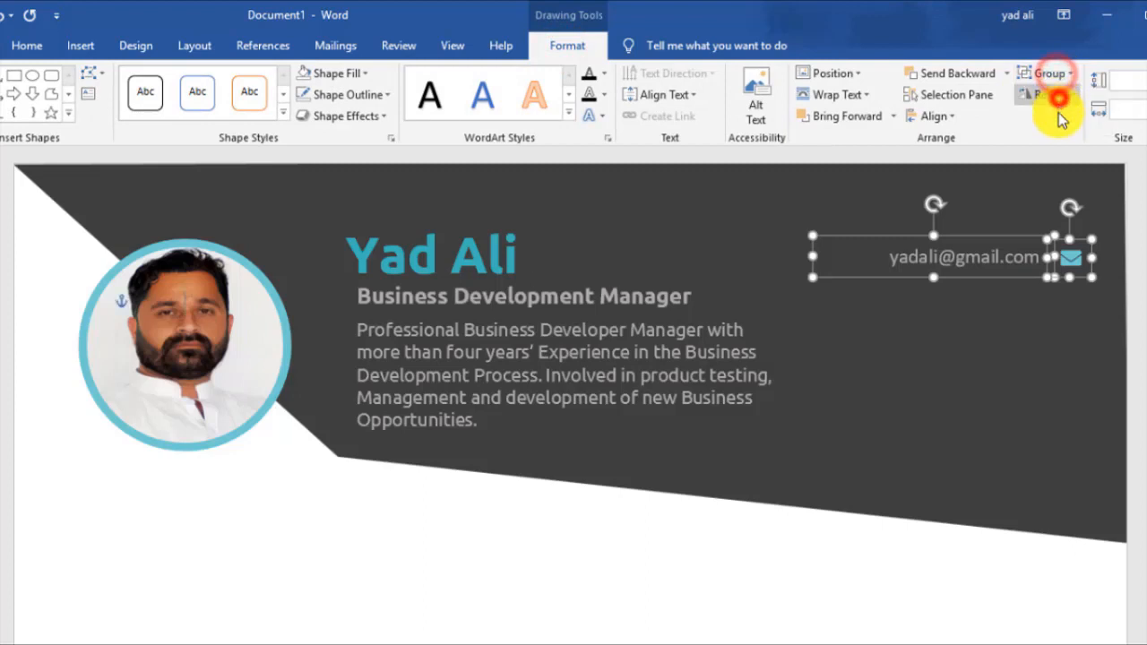
click(1057, 100)
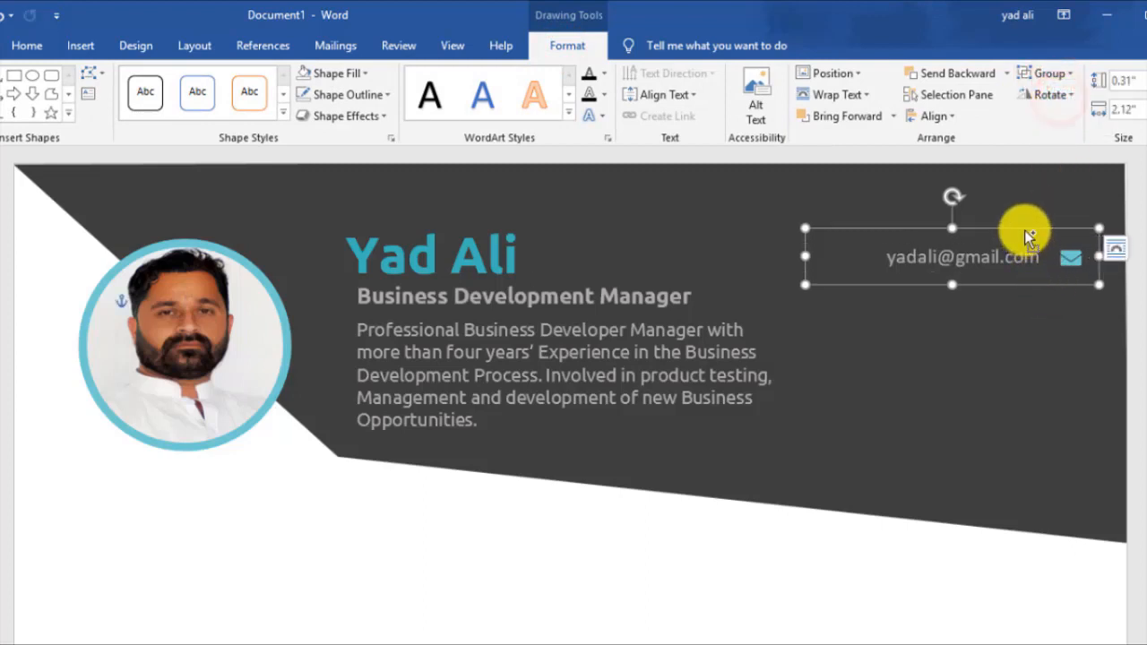
- Copy the grouped e-mail line downward to make five stacked lines
drag(1028, 235, 1049, 370)
click(1035, 259)
click(1042, 300)
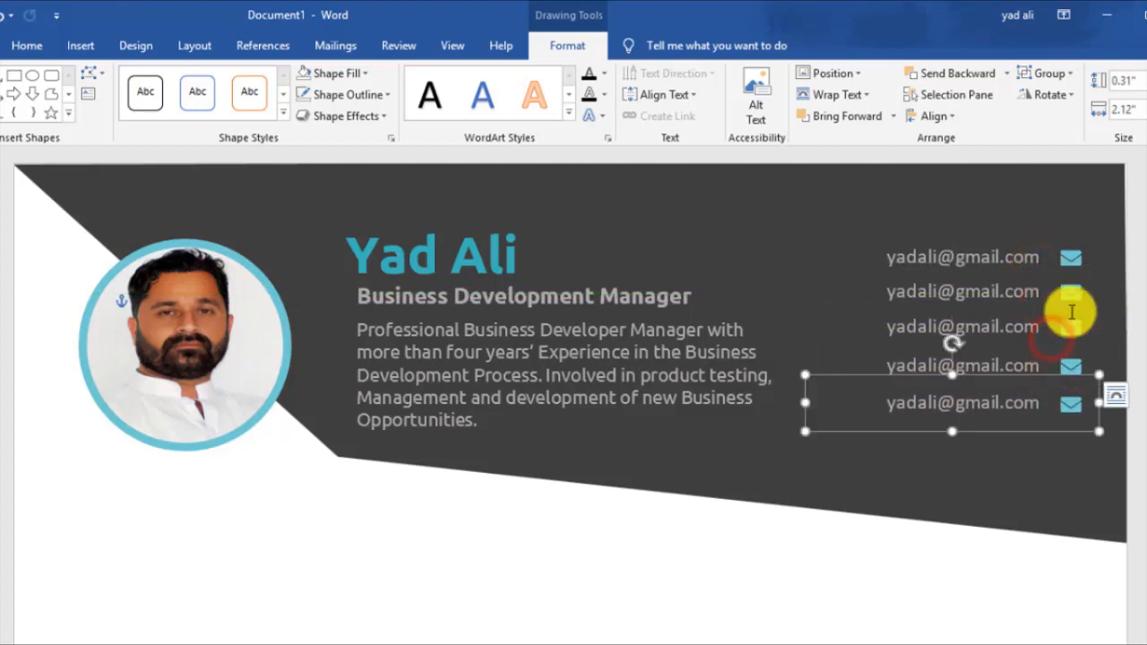
click(1068, 294)
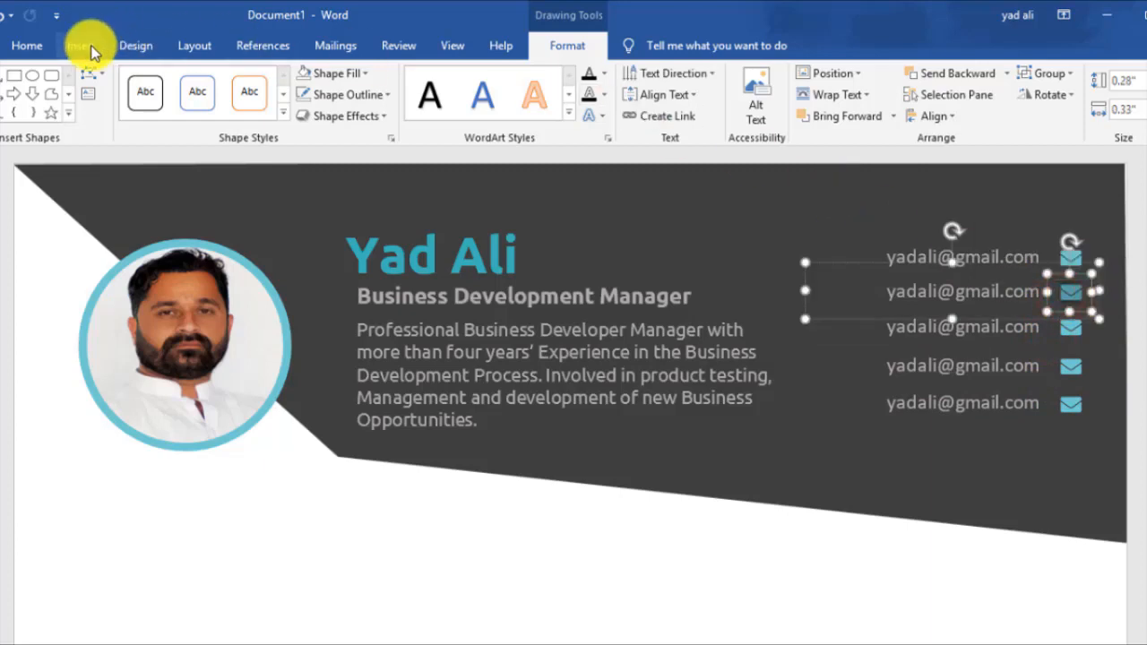
- Give the second contact line a phone icon and replace its text with a phone number
click(81, 45)
click(1026, 94)
click(1109, 121)
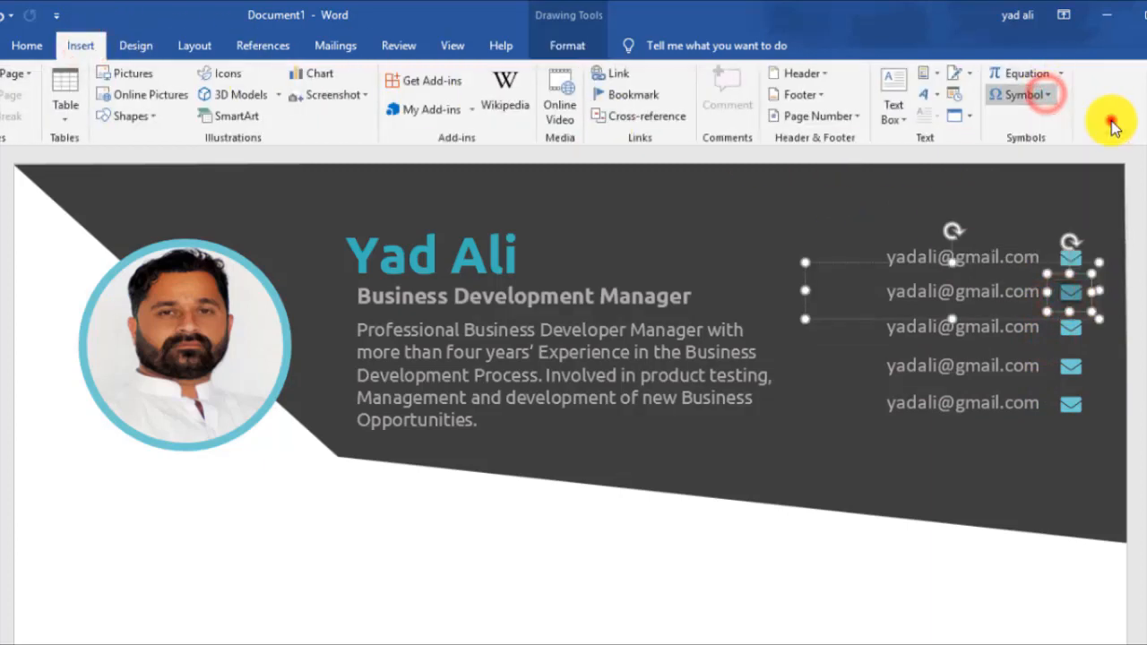
click(892, 289)
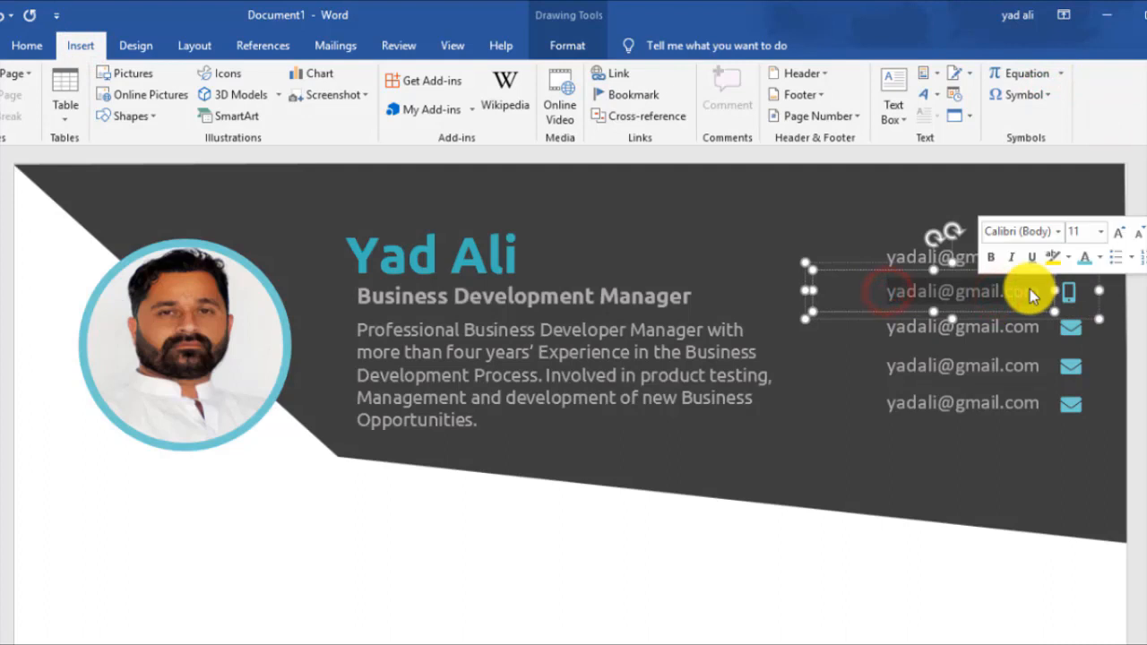
text(202-555-0123)
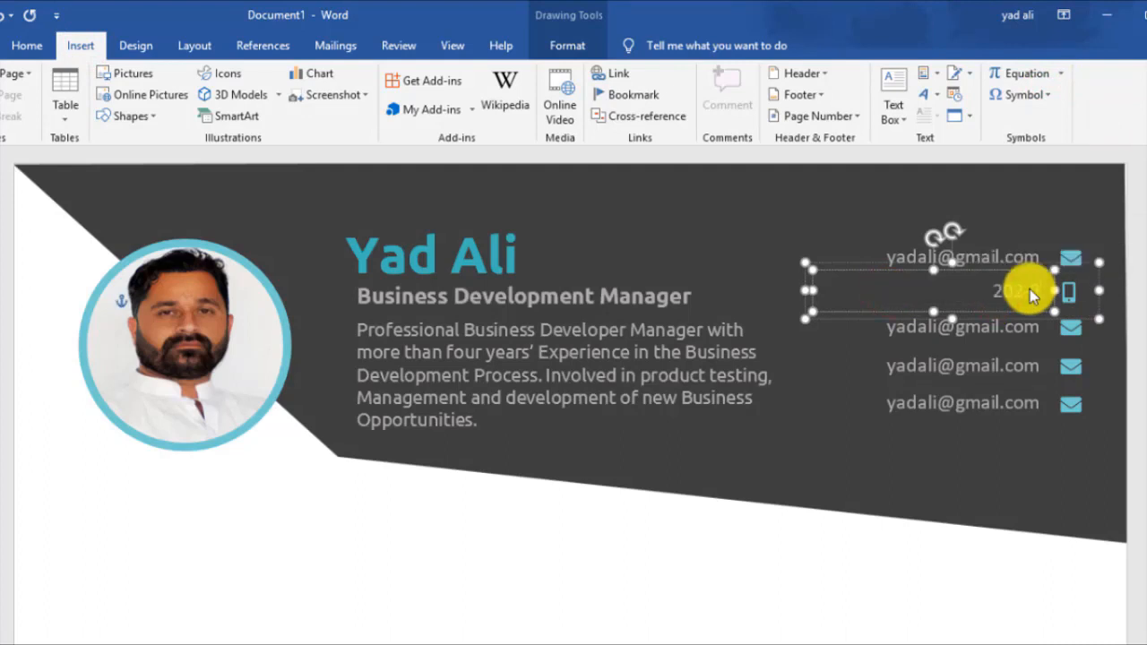
- Change the third line to a location pin icon reading 'New York, USA'
click(1064, 328)
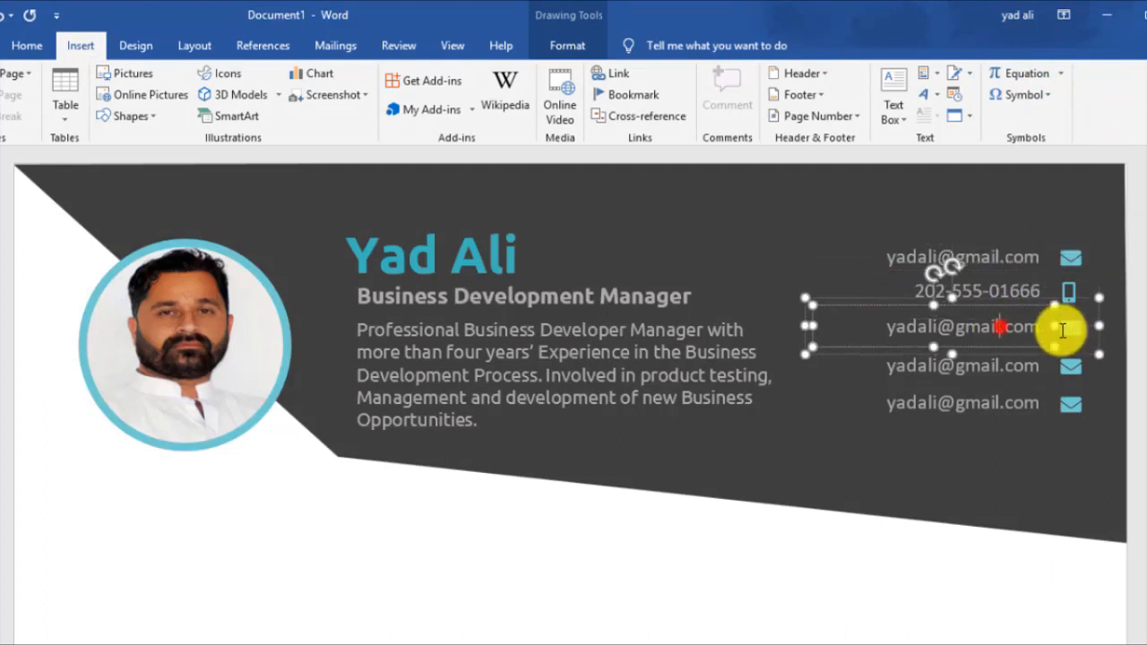
click(1043, 95)
click(1004, 146)
click(1011, 328)
drag(885, 328, 1042, 341)
key(BackSpace)
text(New)
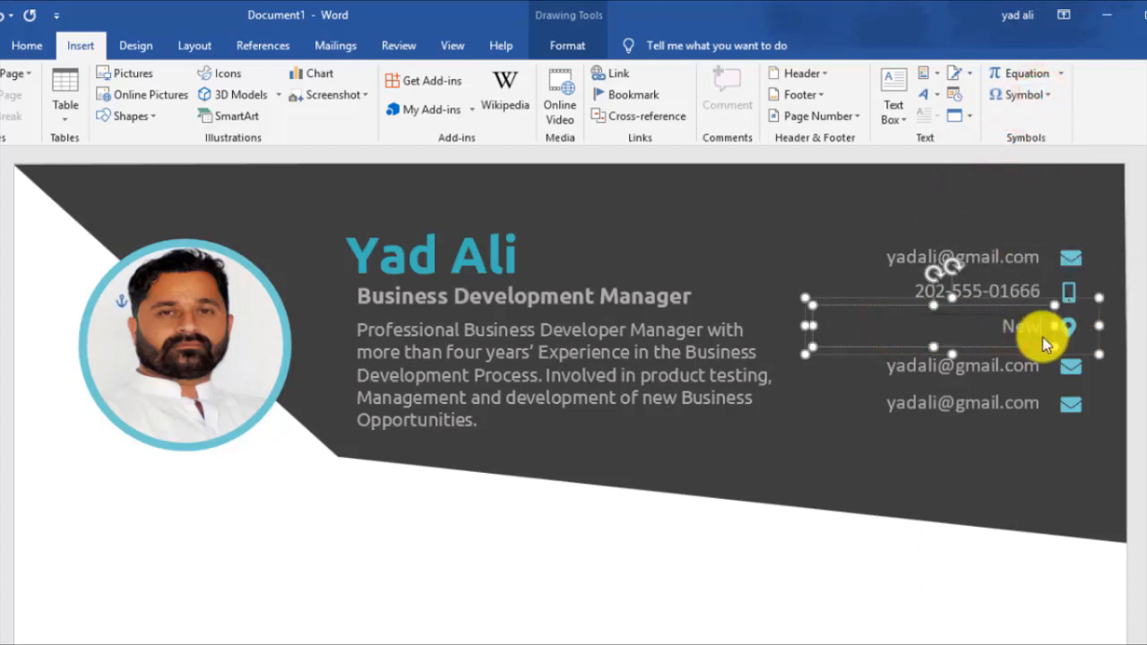
text( York, USA)
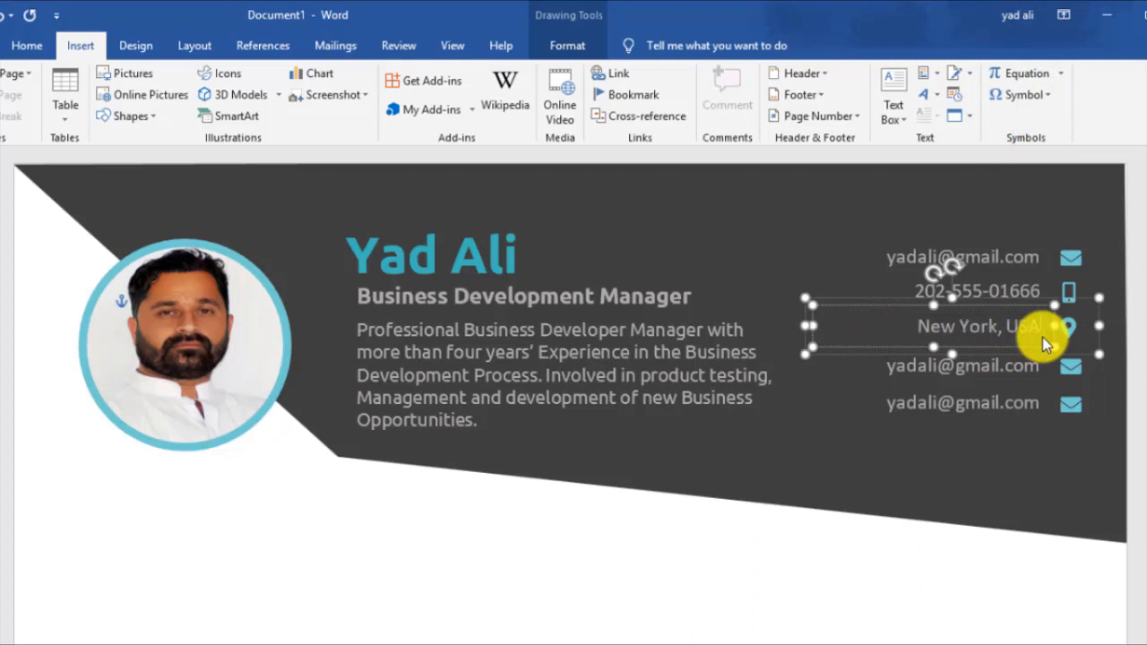
- Give the fourth line a Skype icon and replace its text with the Skype username
click(1031, 369)
click(1067, 365)
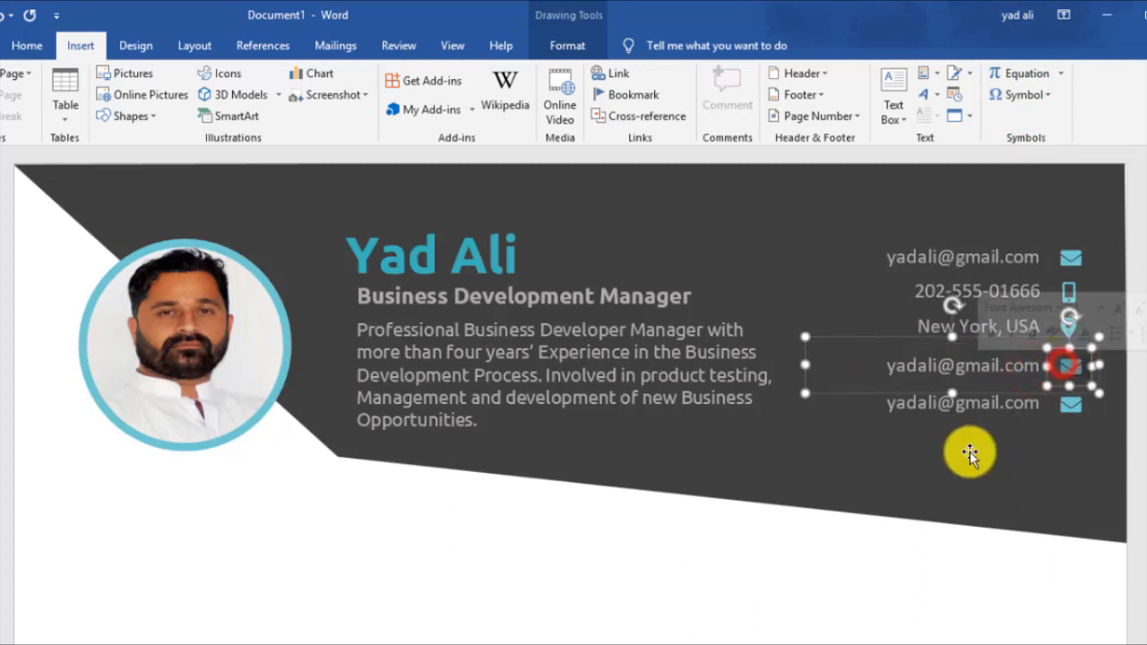
click(1051, 95)
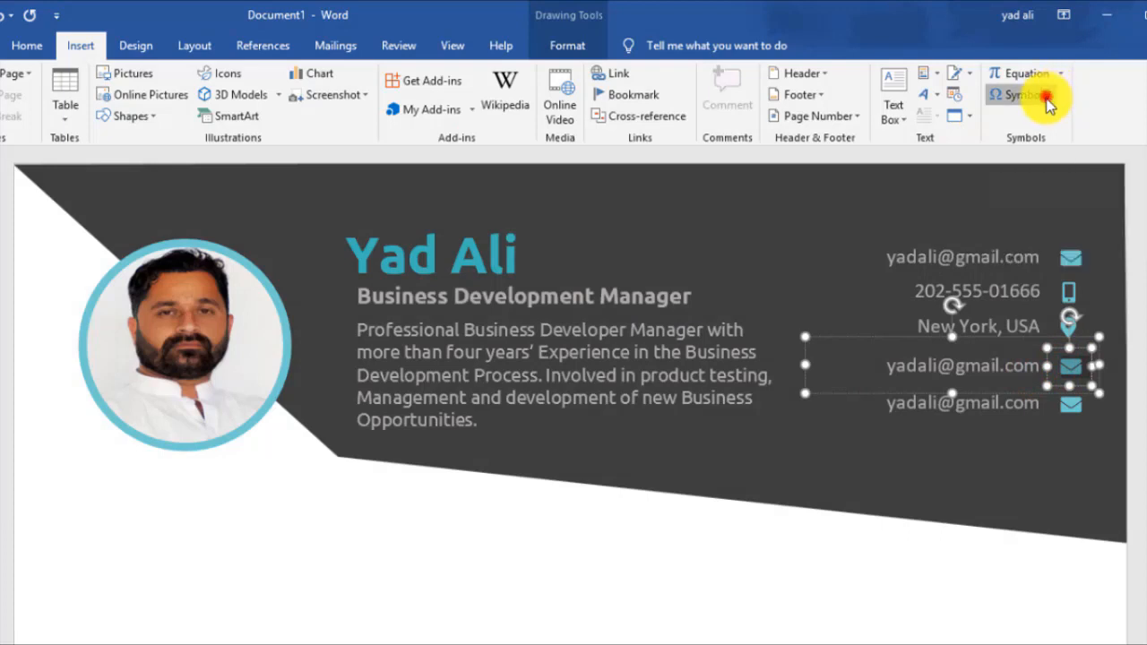
click(1109, 126)
click(973, 365)
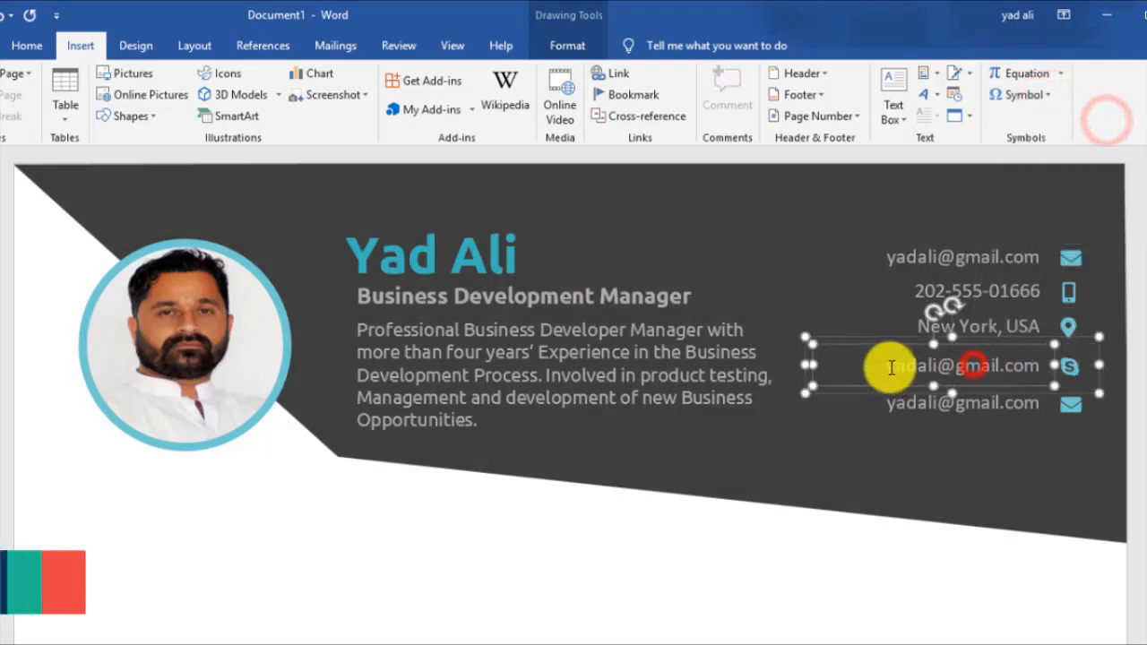
drag(888, 366, 1021, 363)
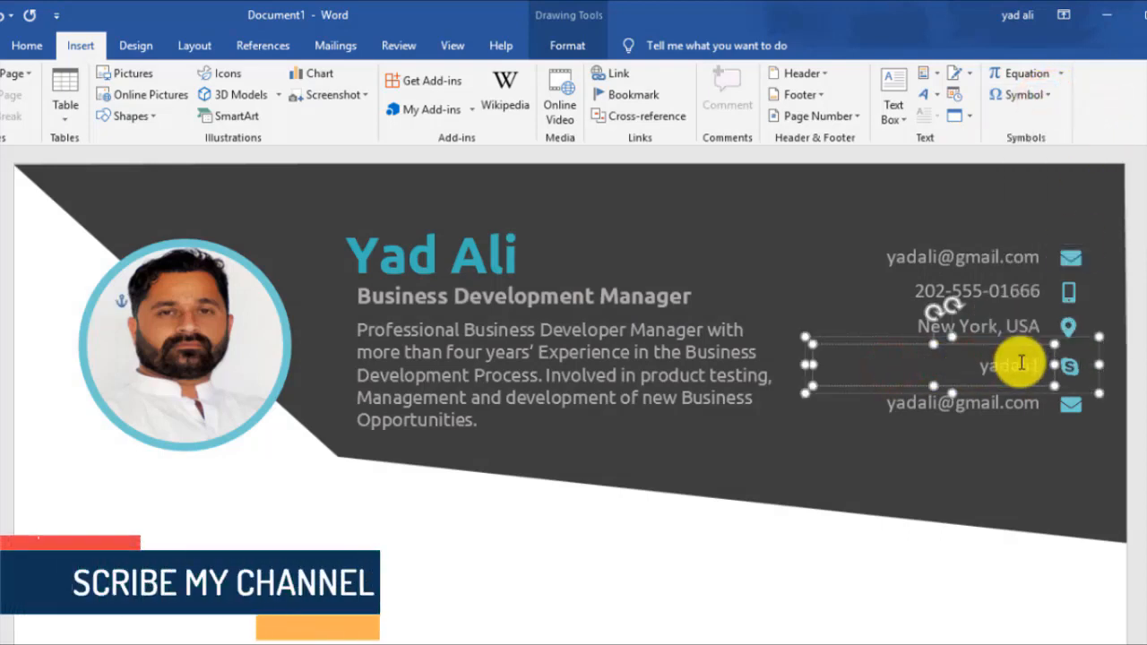
- Swap the fifth line's icon for the LinkedIn symbol and enter the LinkedIn profile address
click(995, 408)
drag(1063, 409, 1082, 402)
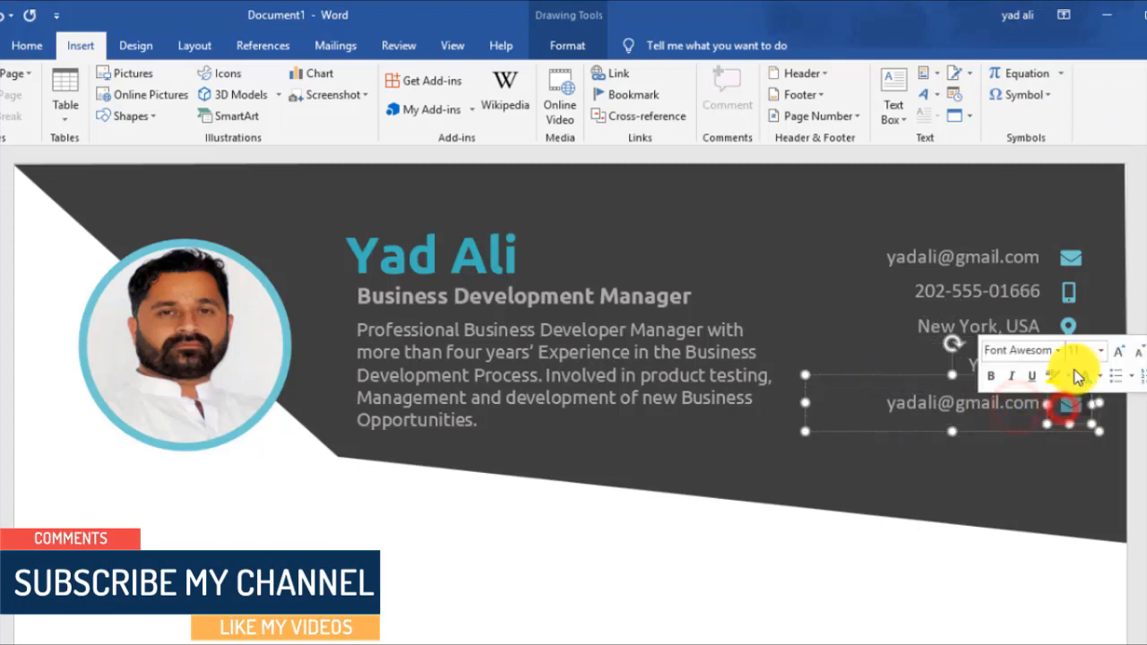
click(1046, 96)
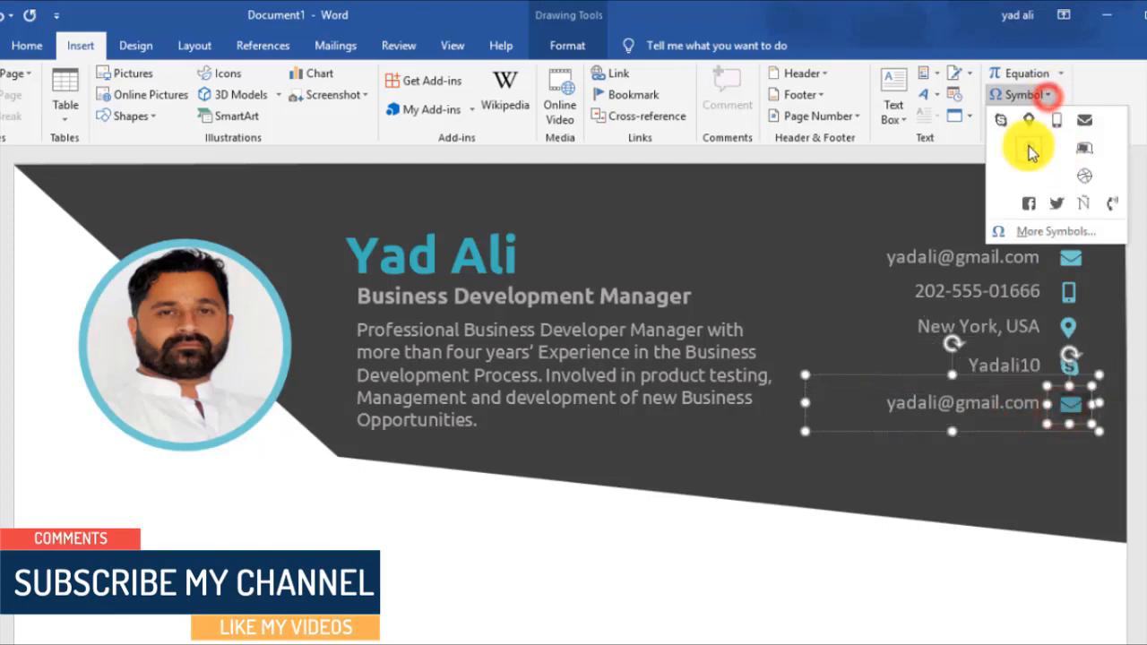
click(1049, 228)
click(461, 386)
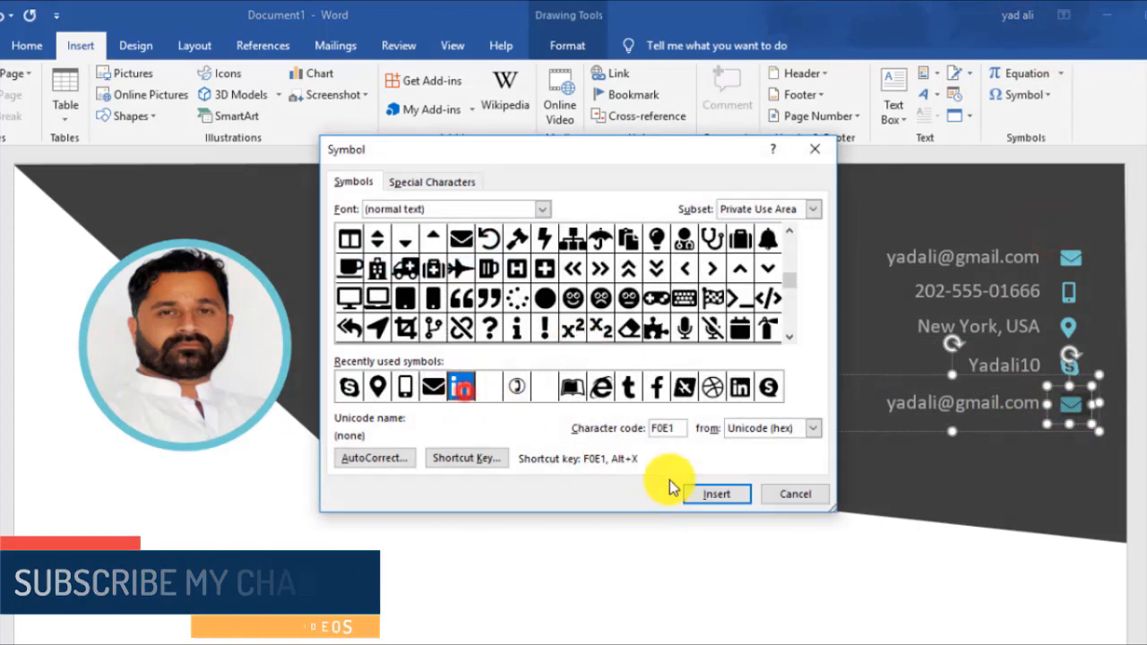
click(708, 494)
click(811, 496)
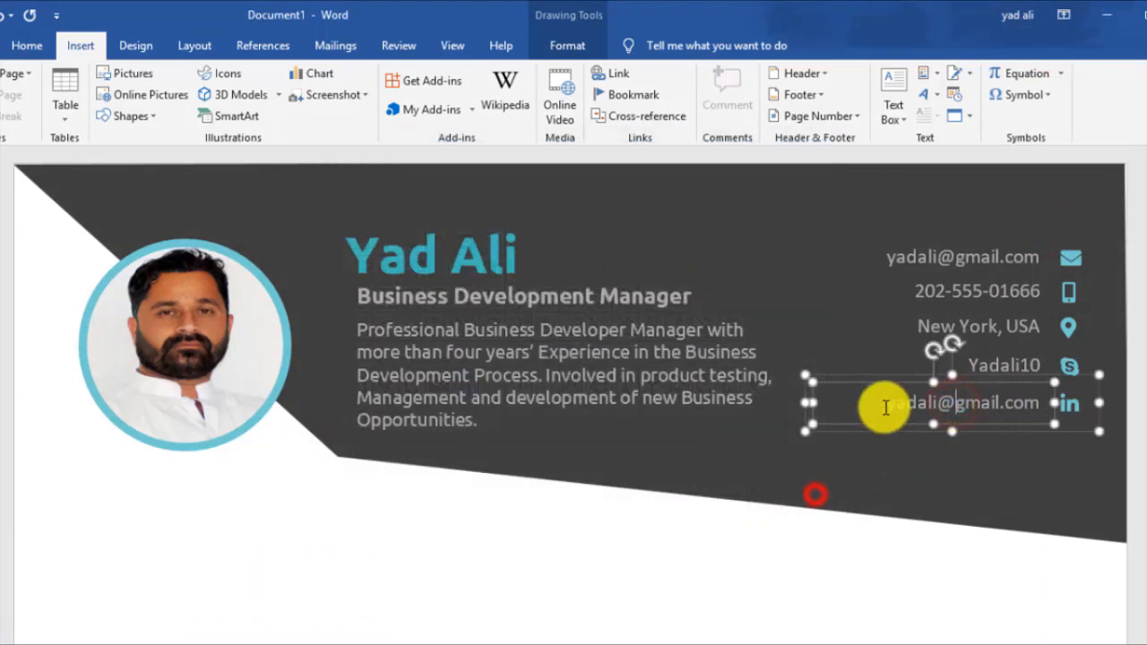
drag(888, 403, 1013, 413)
key(Delete)
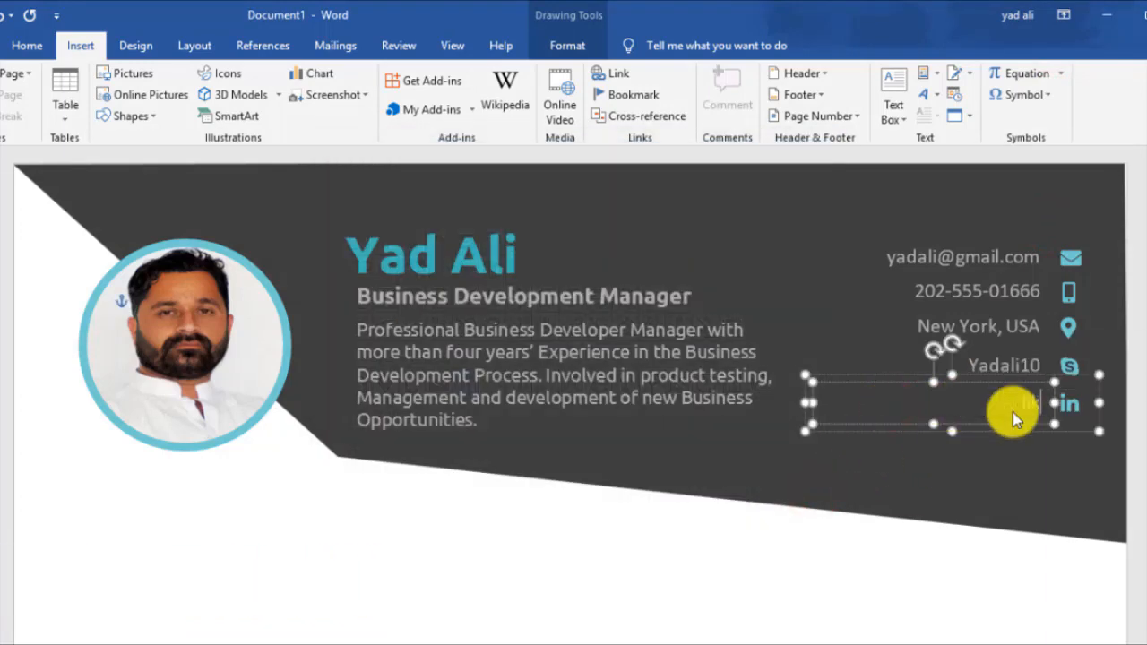
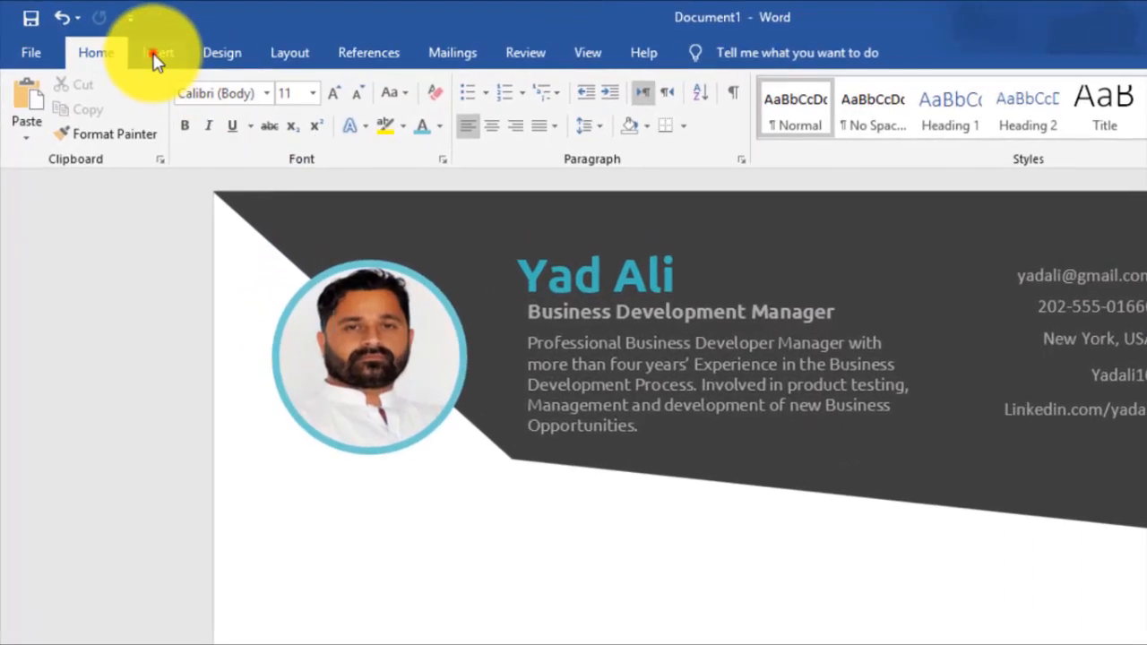
click(128, 43)
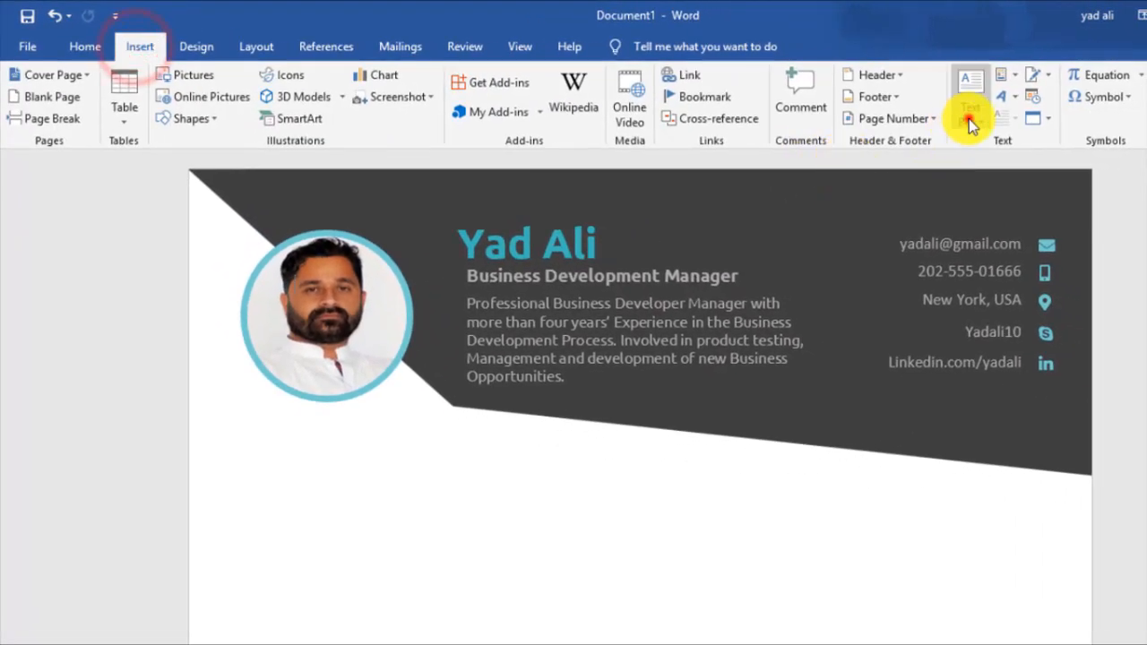
- Draw a text box below the dark header with no fill and no outline
click(891, 105)
click(936, 523)
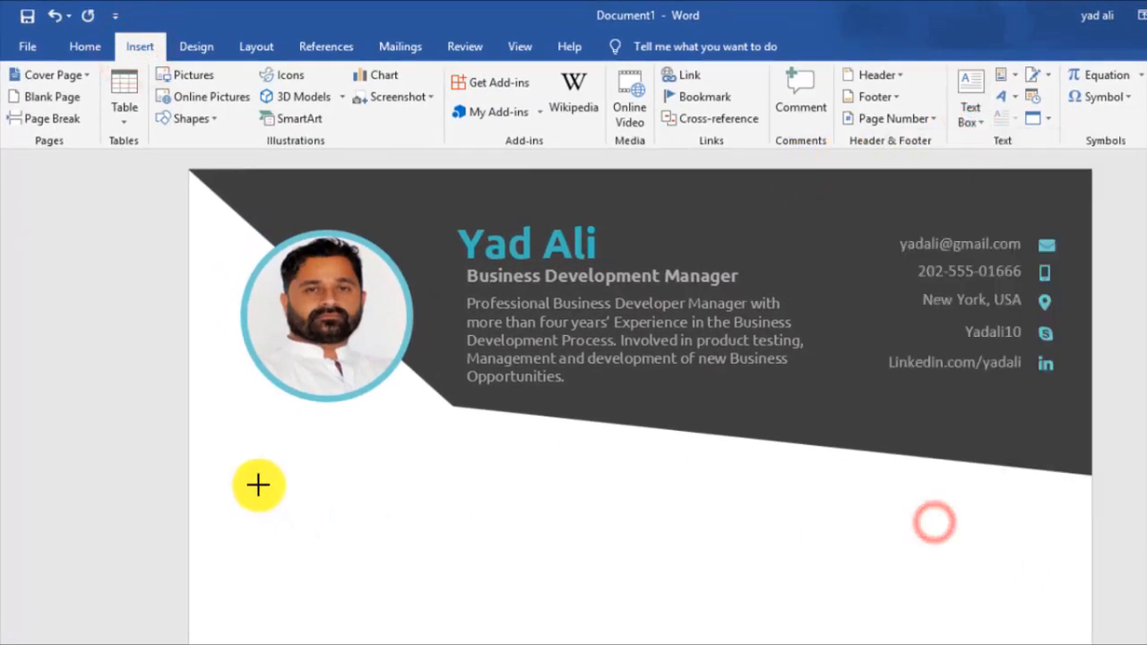
mouse_move(239, 484)
mouse_down()
mouse_move(361, 530)
mouse_move(498, 526)
mouse_up()
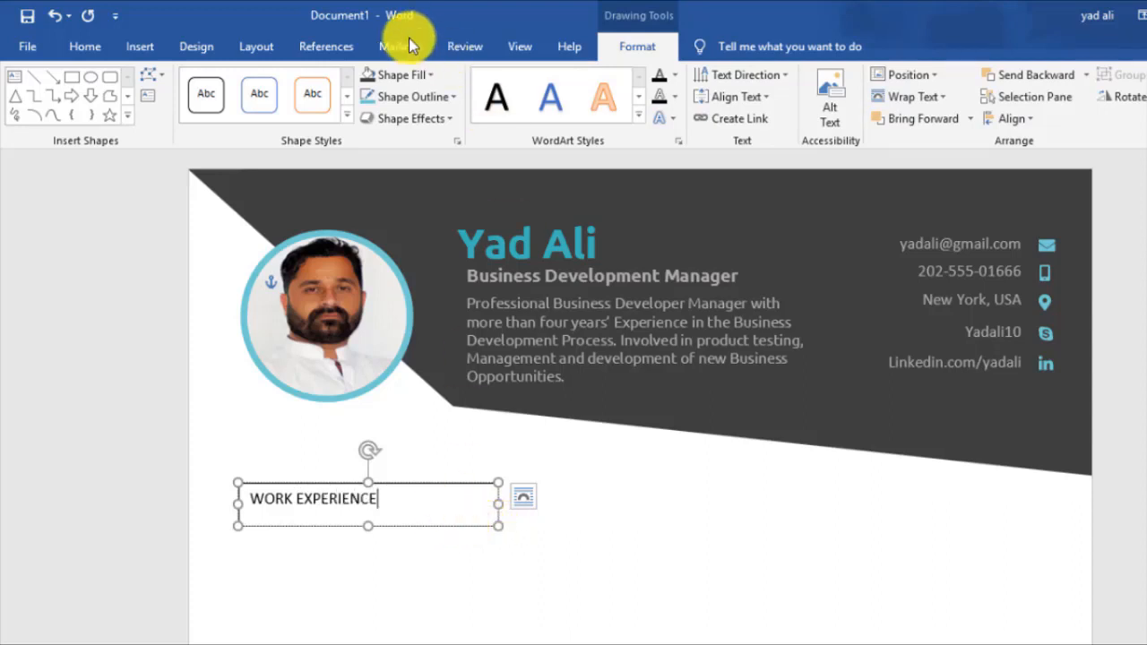
click(417, 74)
click(411, 281)
click(412, 96)
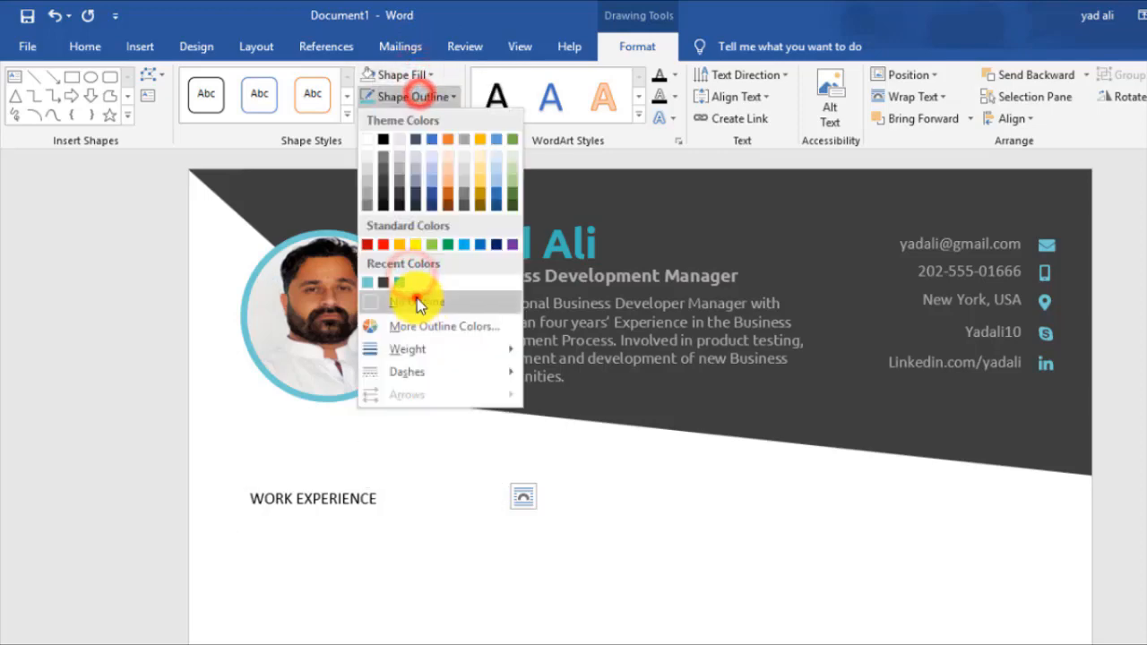
click(411, 286)
- Format WORK EXPERIENCE as bold 14 pt teal Ubuntu and narrow its box to fit
drag(385, 503, 239, 495)
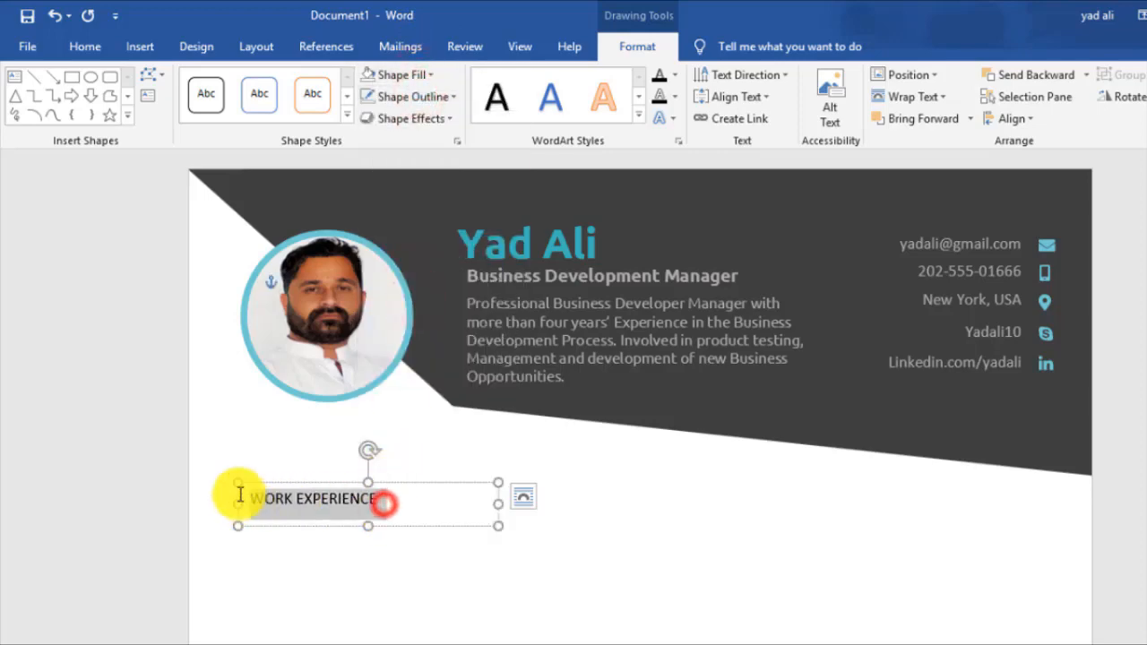
click(82, 46)
click(212, 83)
text(Ubuntu)
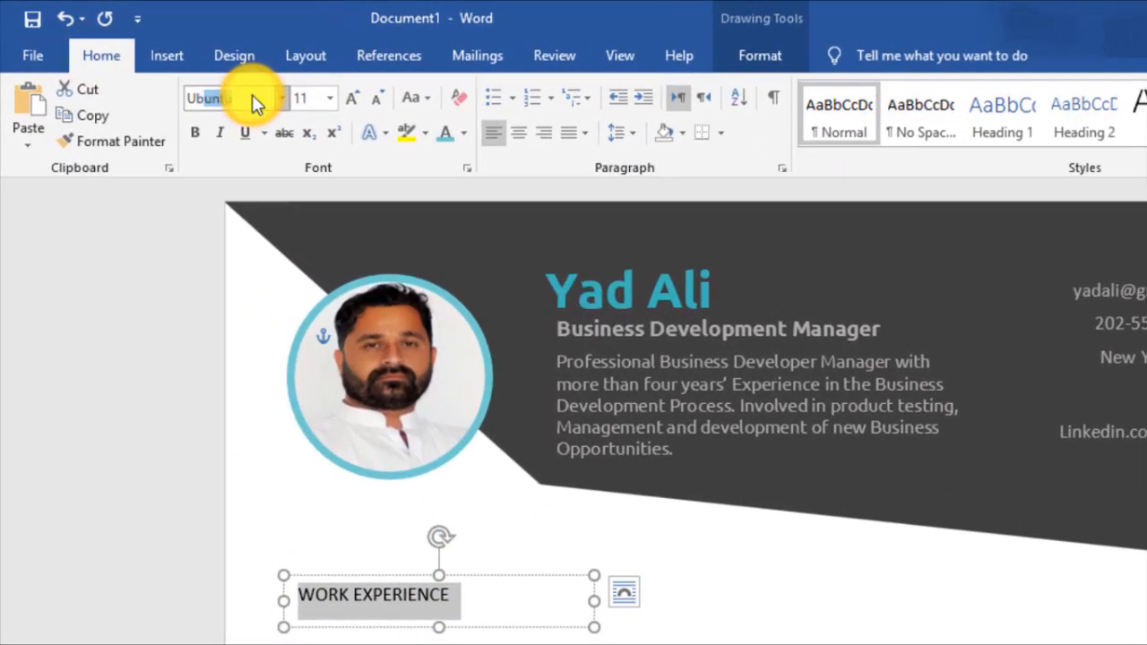
key(Return)
click(307, 99)
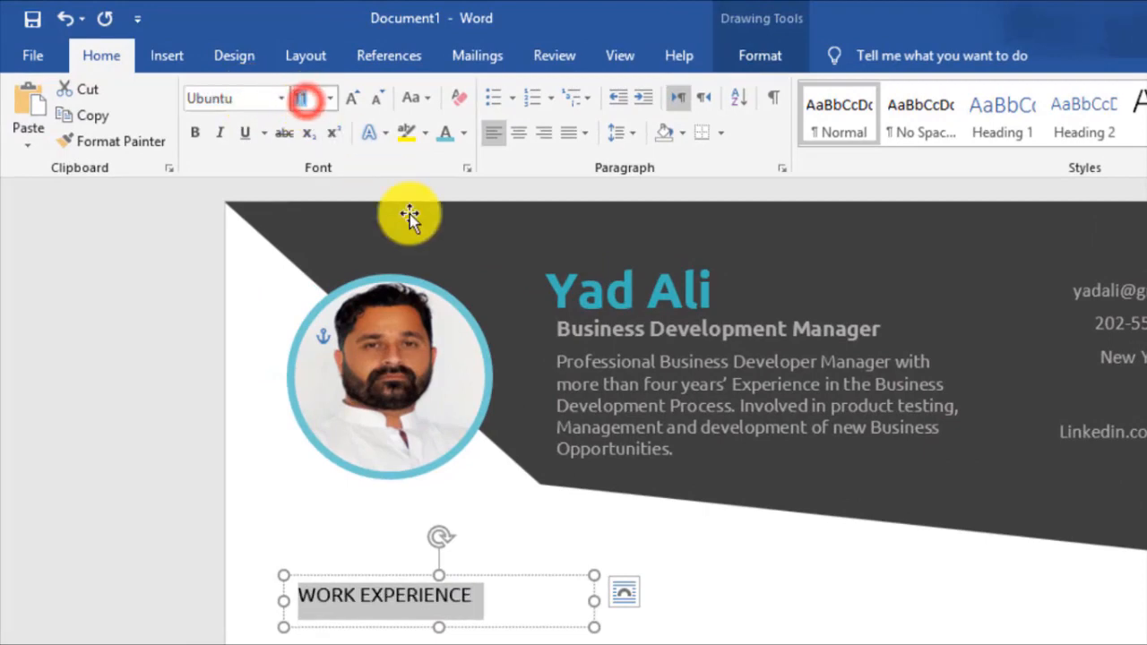
text(14)
key(Return)
click(195, 132)
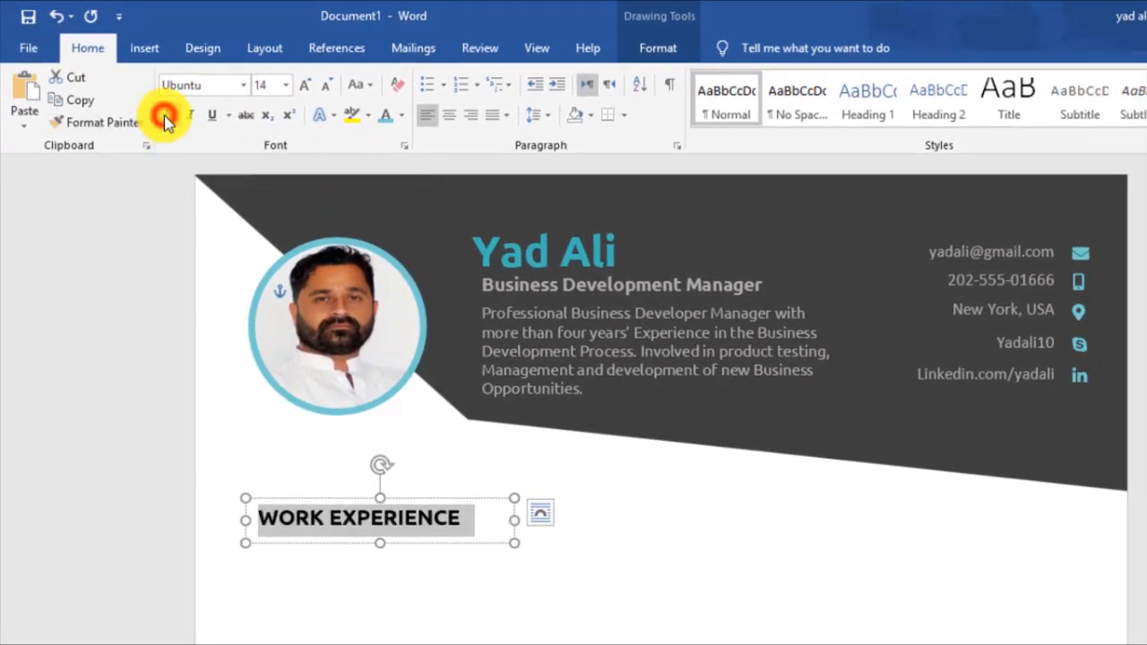
click(387, 115)
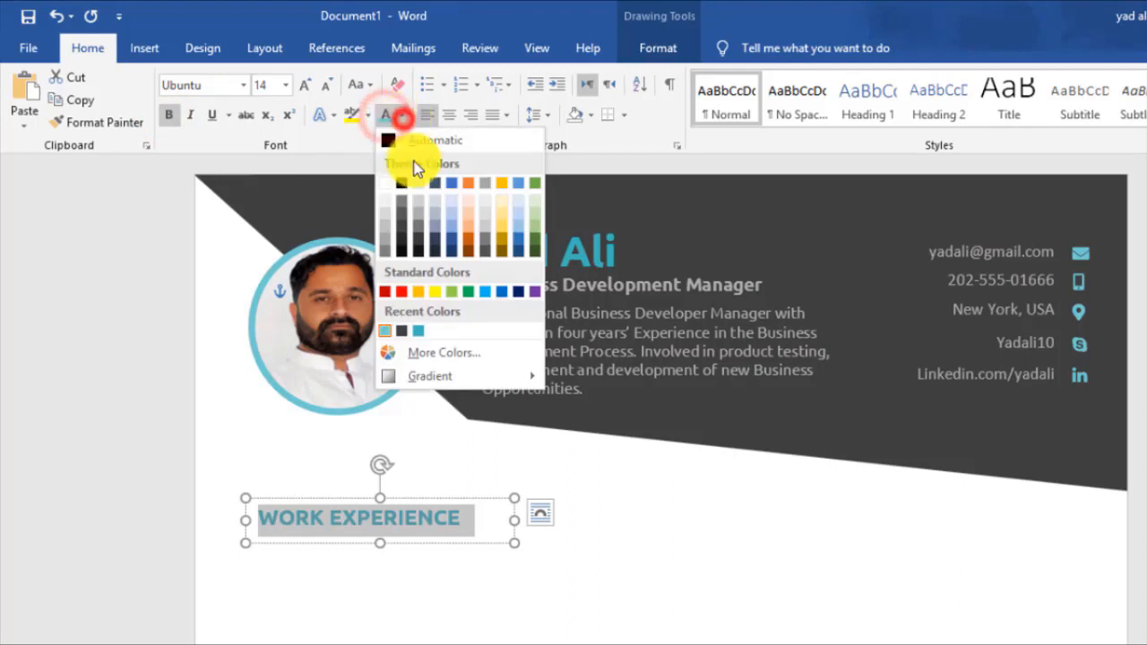
click(416, 333)
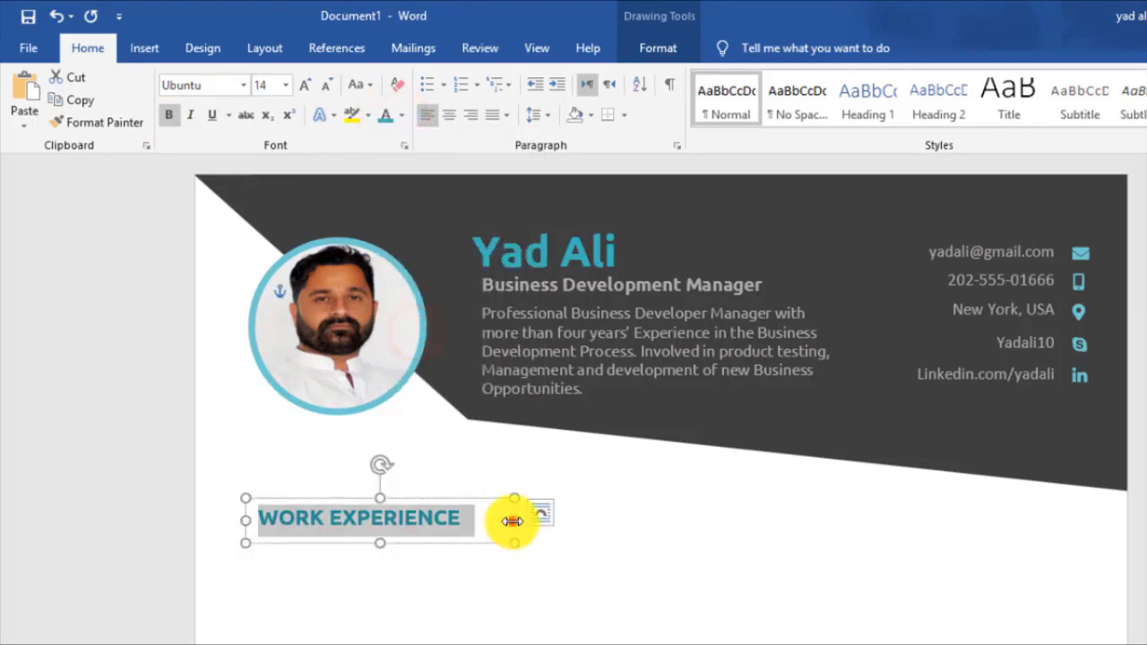
drag(513, 520, 425, 501)
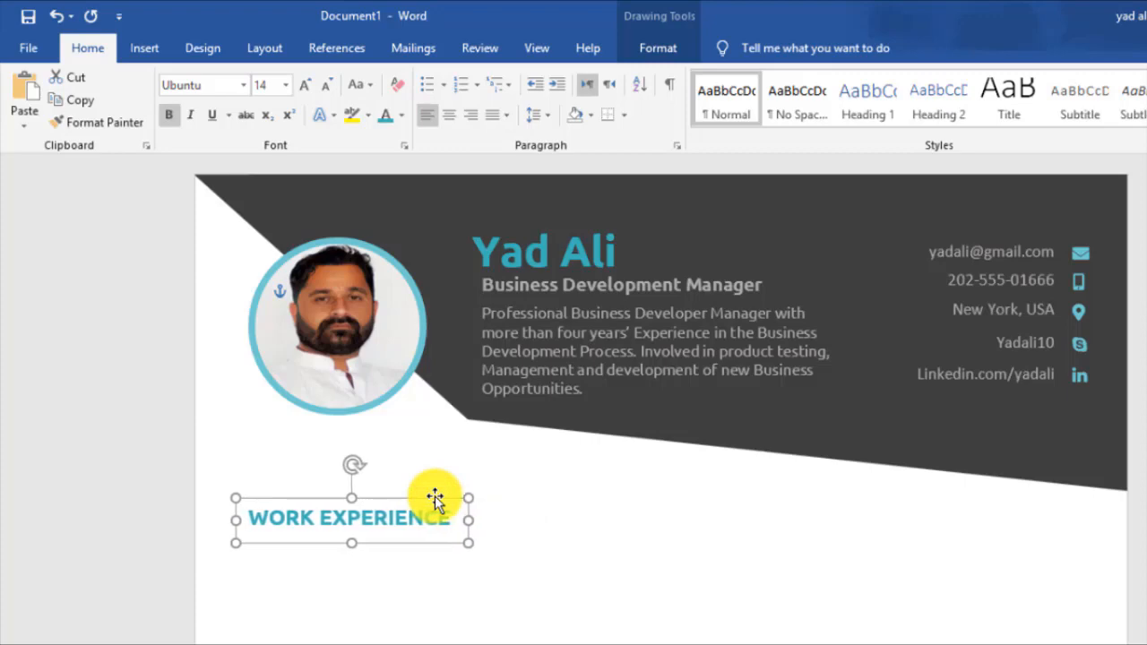
click(539, 555)
click(146, 49)
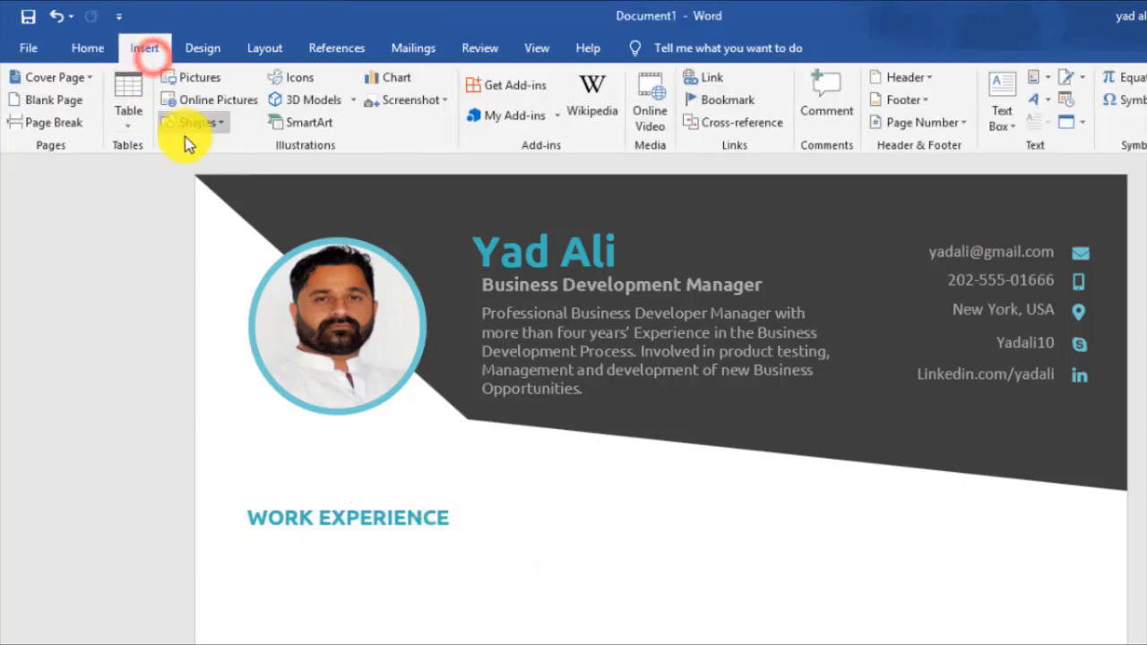
- Draw a thick teal line under WORK EXPERIENCE, stretched to the heading's width
click(199, 123)
click(191, 172)
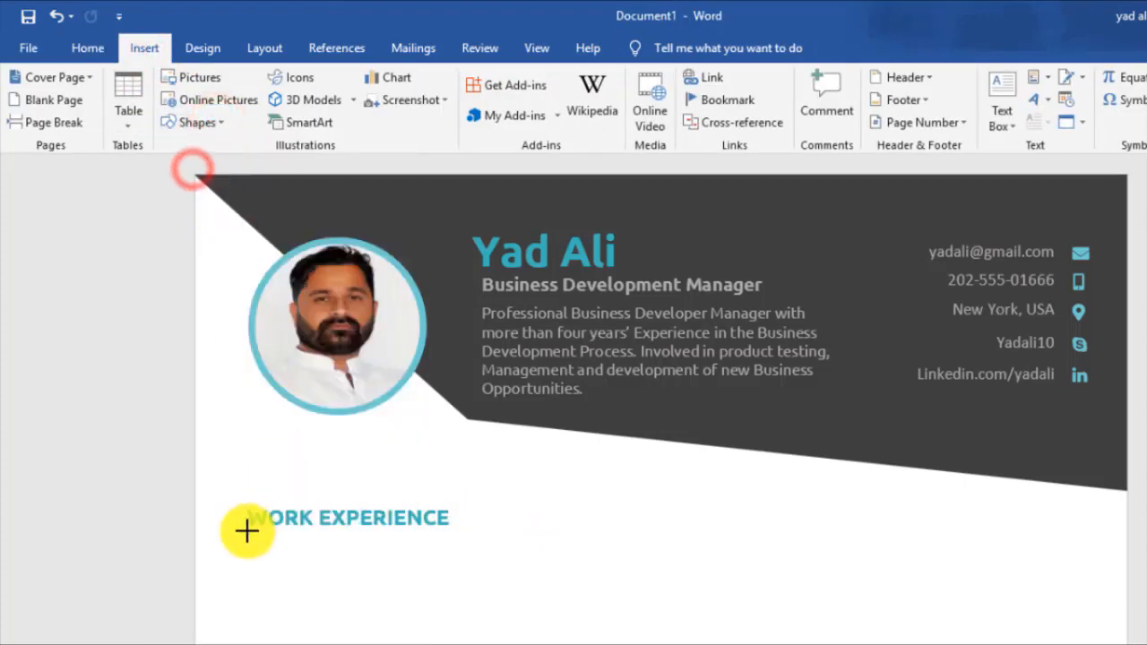
drag(247, 531, 448, 536)
click(467, 99)
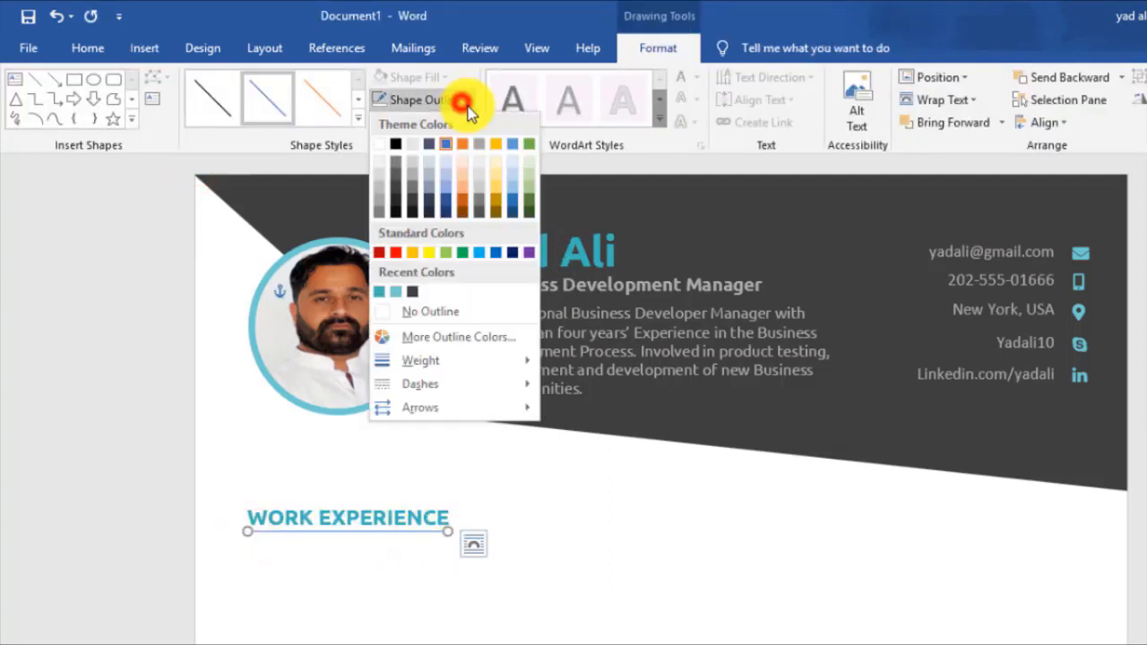
click(379, 292)
click(426, 103)
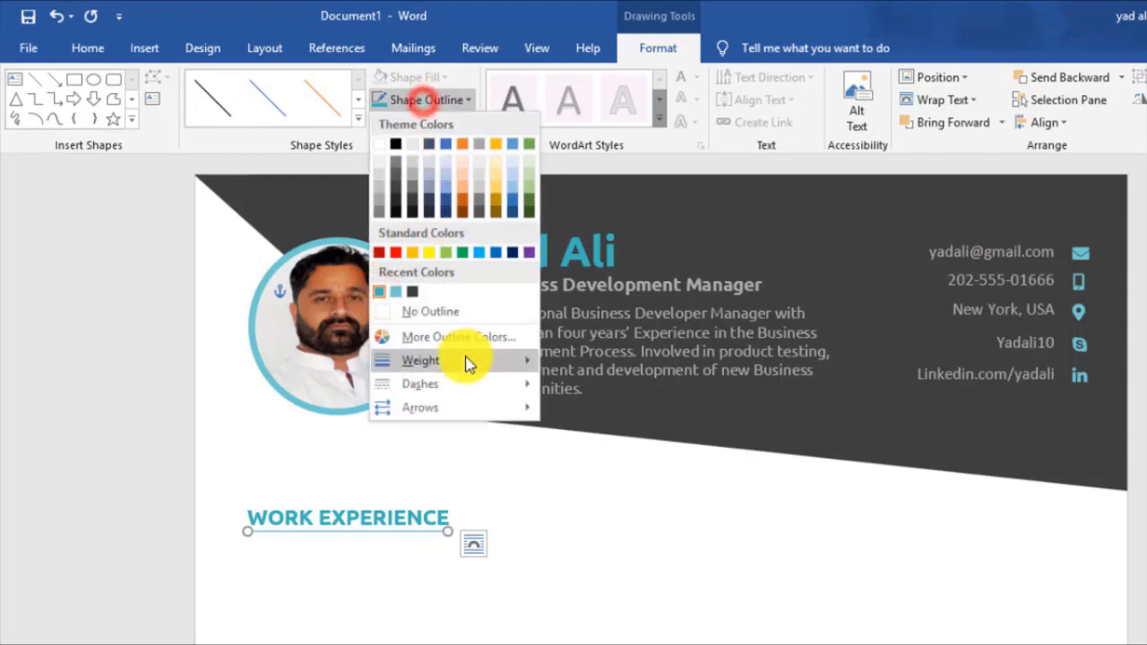
mouse_move(474, 360)
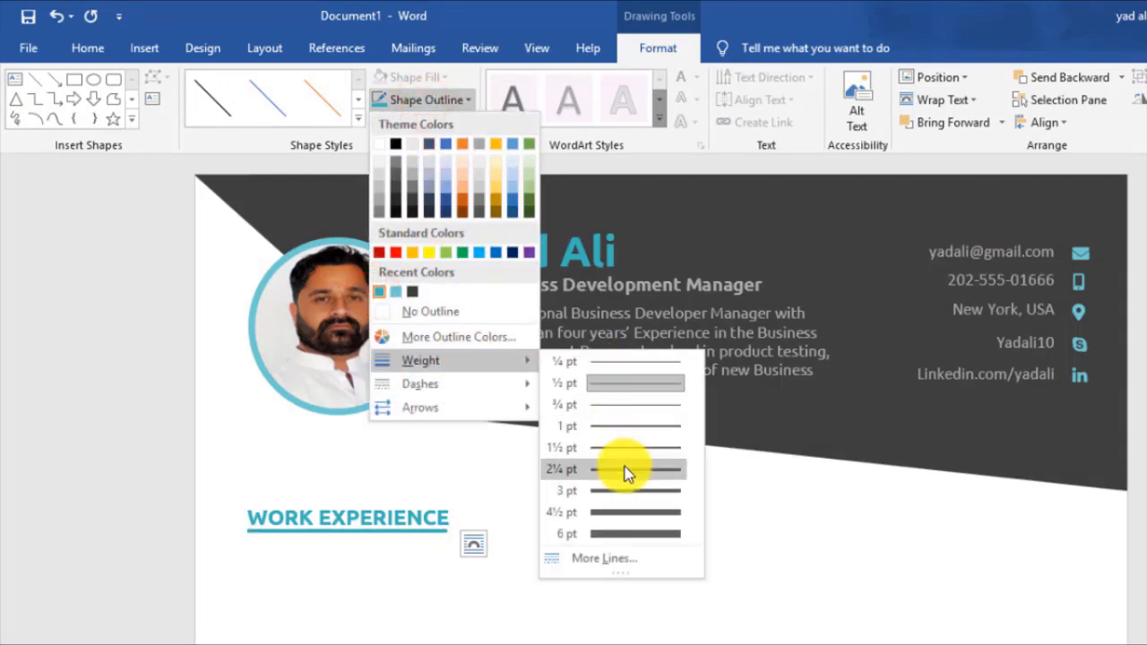
click(626, 448)
ctrl+scroll(379, 574, up, 8)
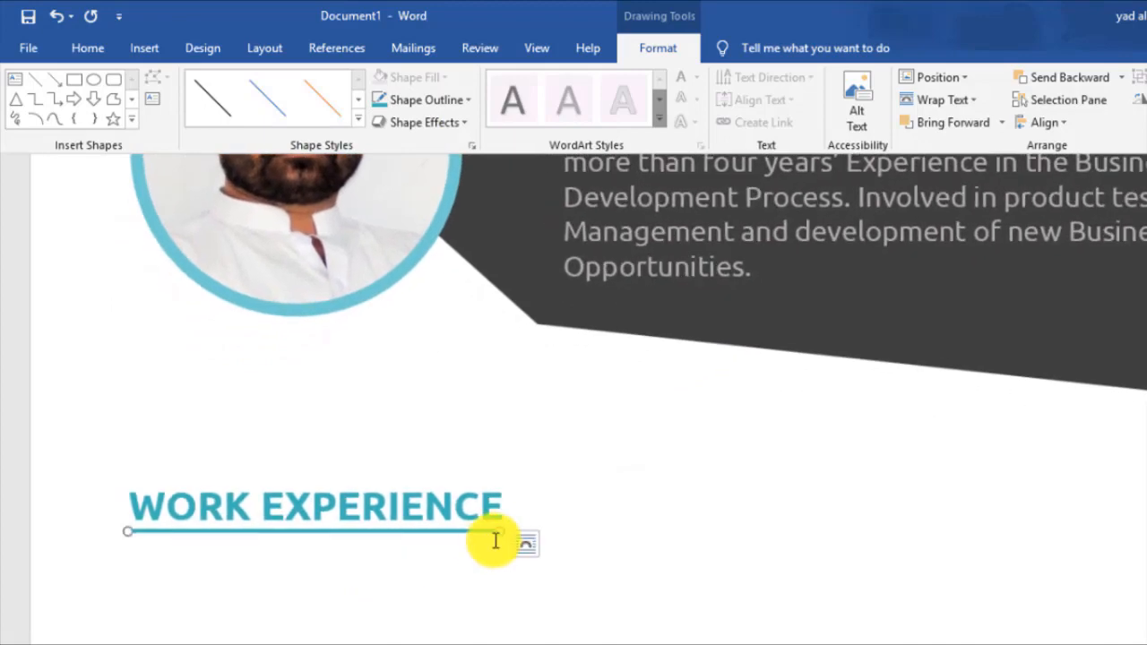
drag(505, 532, 504, 532)
- Group the WORK EXPERIENCE heading box together with its underline
click(468, 481)
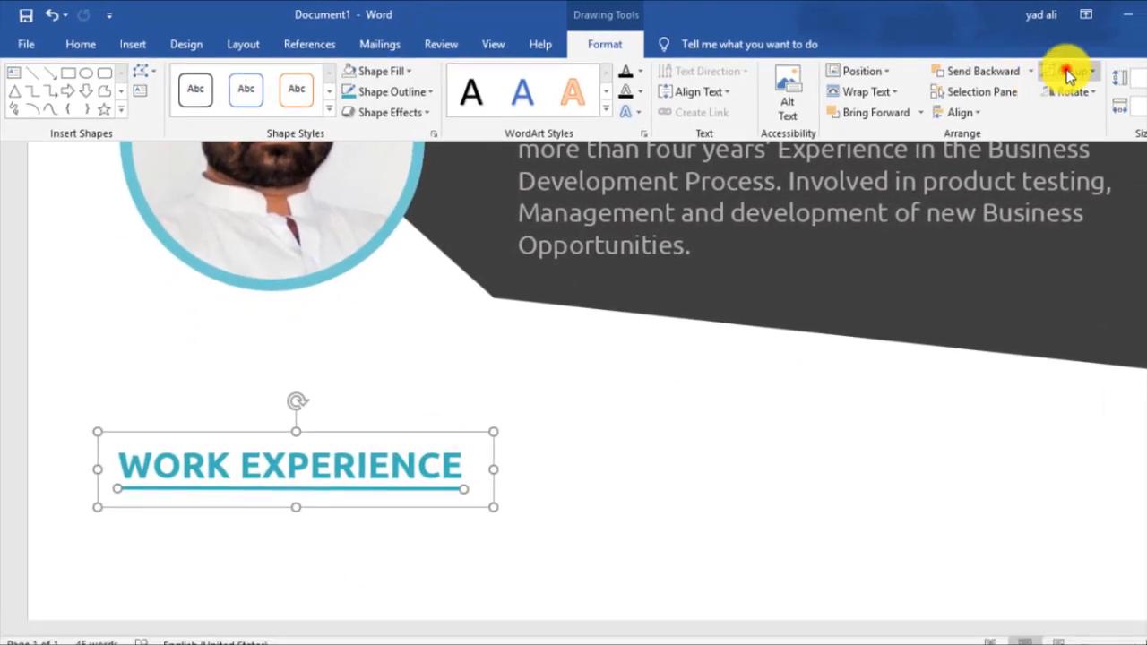
click(1067, 75)
click(640, 469)
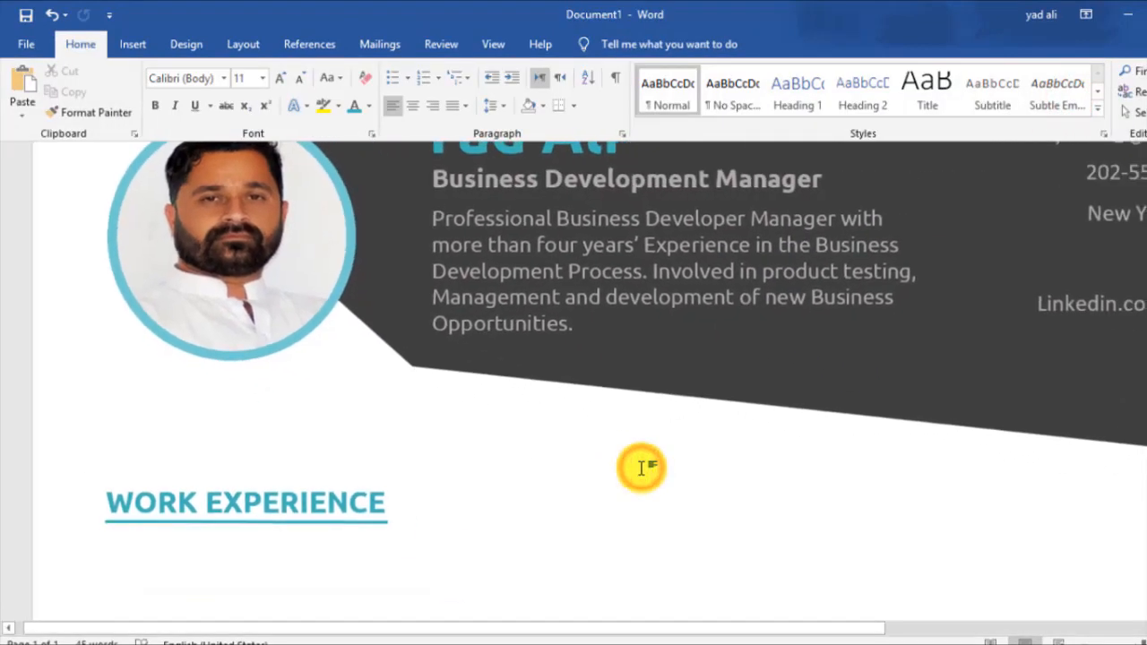
scroll(640, 469, down, 3)
click(141, 45)
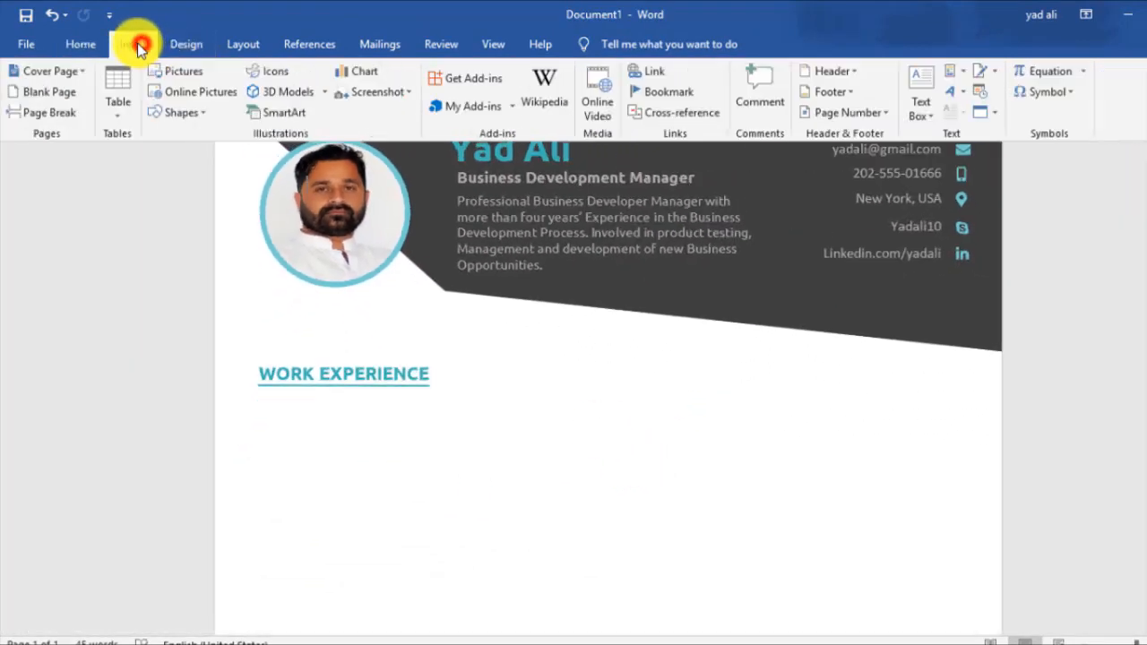
- Draw a text box below WORK EXPERIENCE containing 'Business Development Manager'
click(933, 105)
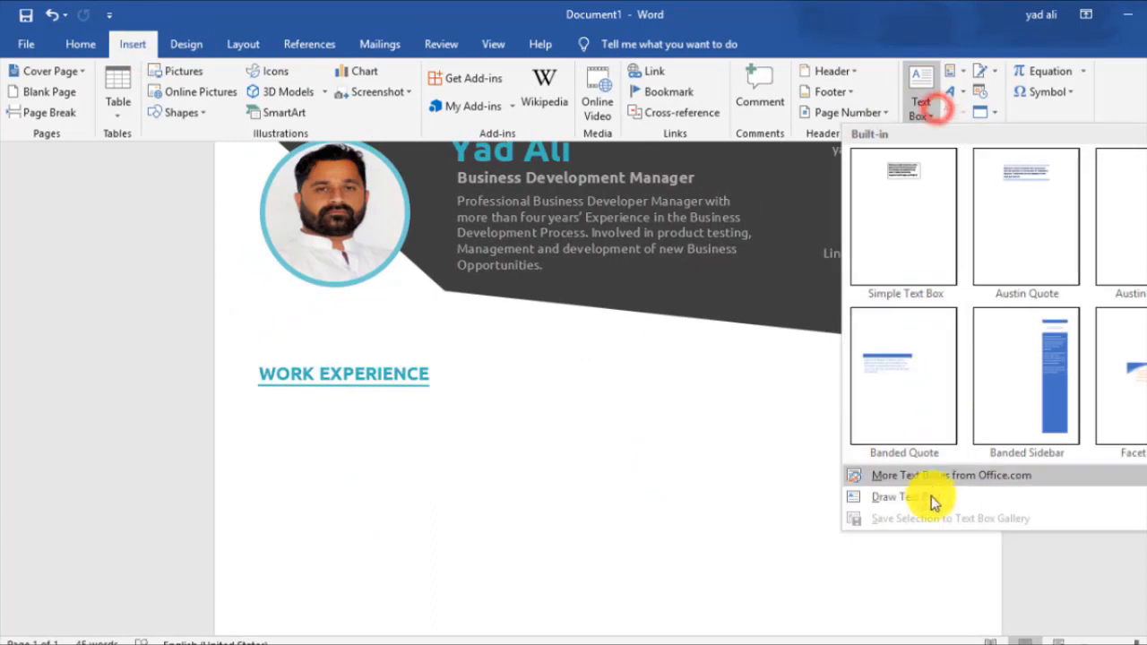
click(921, 498)
drag(258, 397, 526, 436)
text(bus)
key(BackSpace)
key(BackSpace)
key(BackSpace)
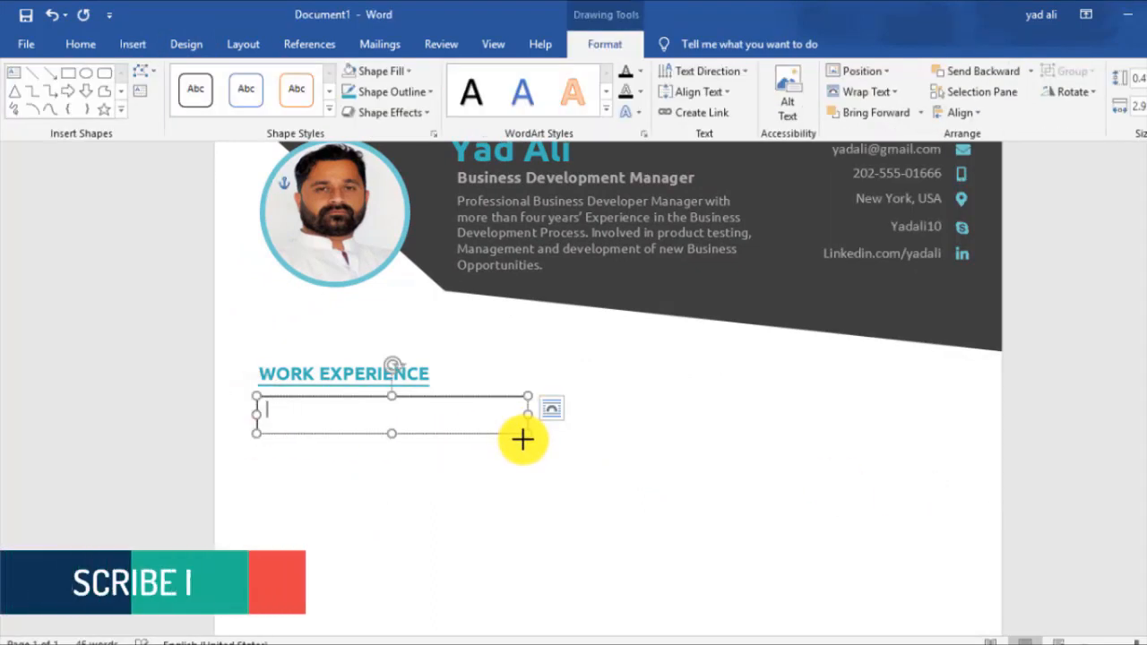
text(Business Development)
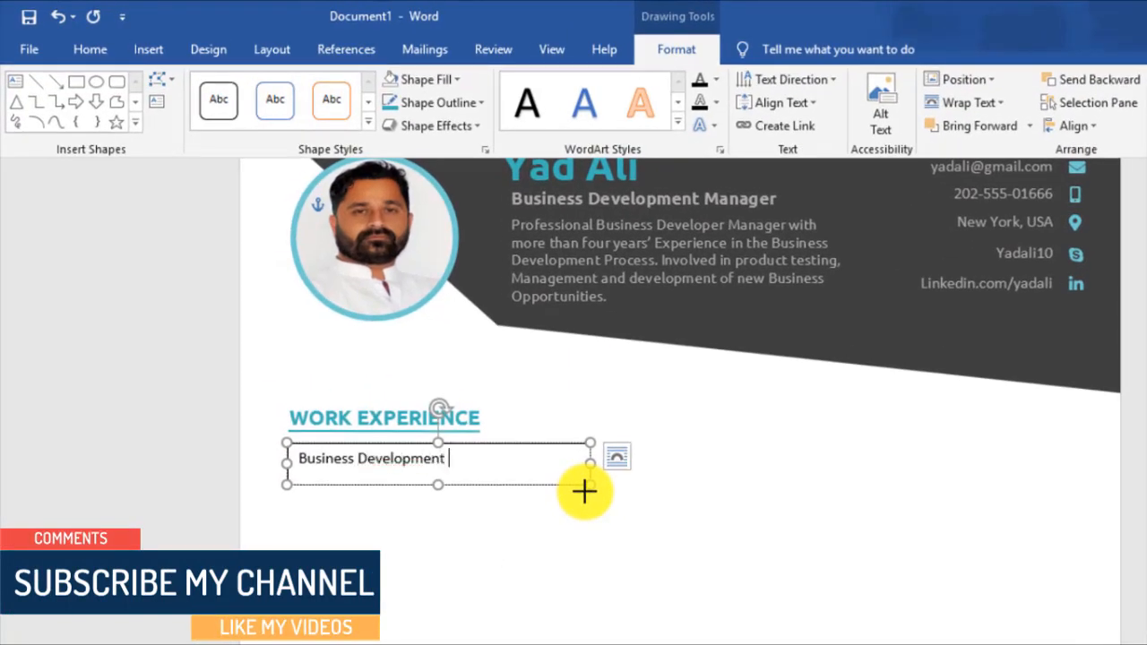
text( Manager)
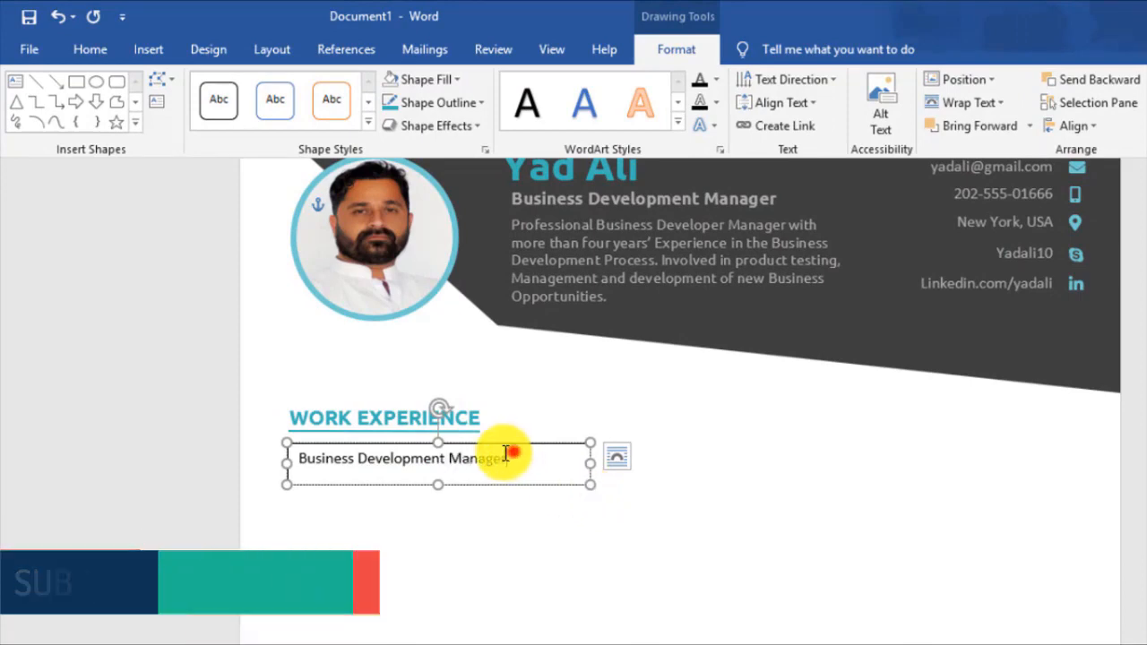
- Make the job title bold 12 pt Ubuntu
drag(509, 454, 161, 208)
click(90, 49)
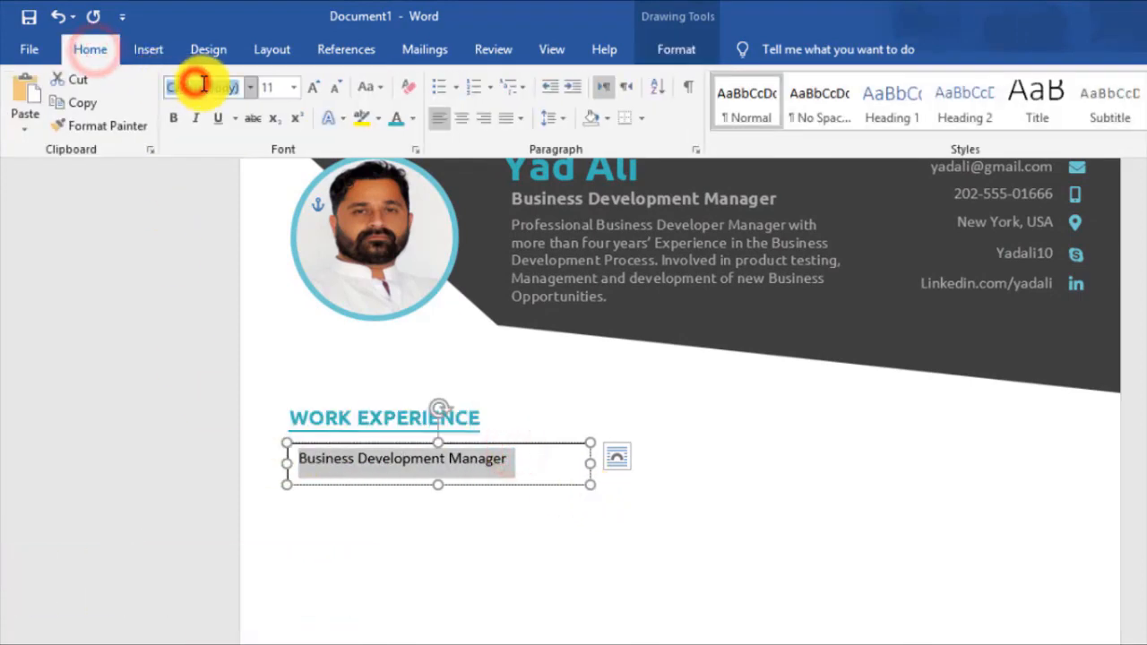
key(Return)
click(271, 90)
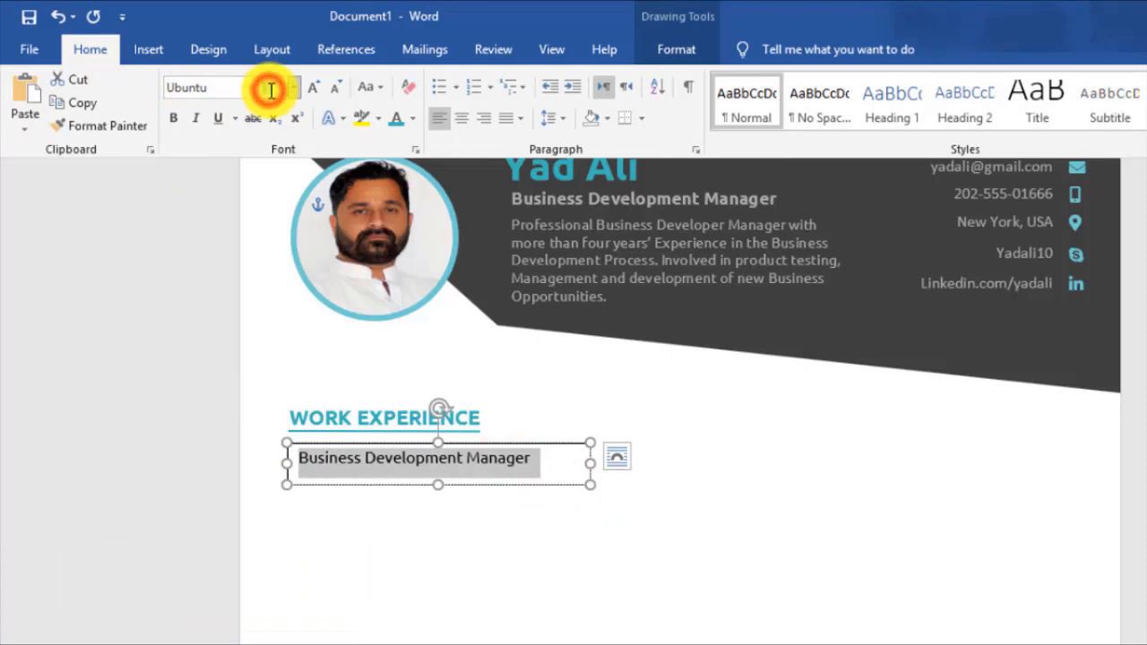
text(12)
key(Return)
click(173, 118)
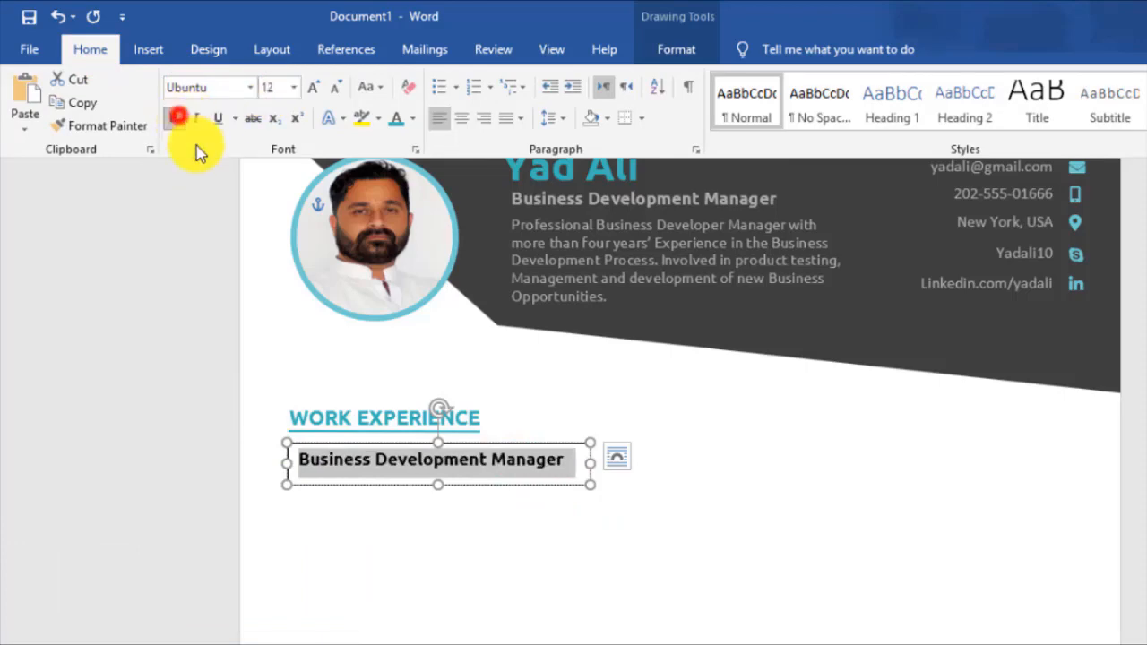
- Remove the job title box's fill and outline, colour the text grey, and nudge it into place
click(667, 49)
click(428, 80)
click(436, 295)
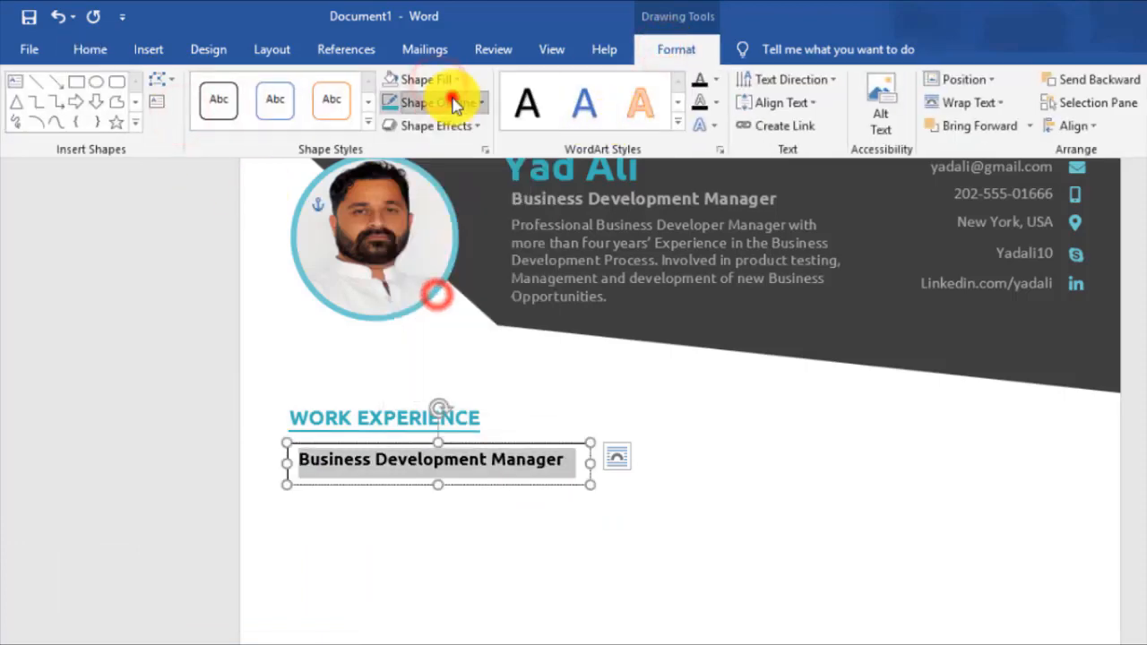
click(453, 103)
click(448, 315)
click(90, 50)
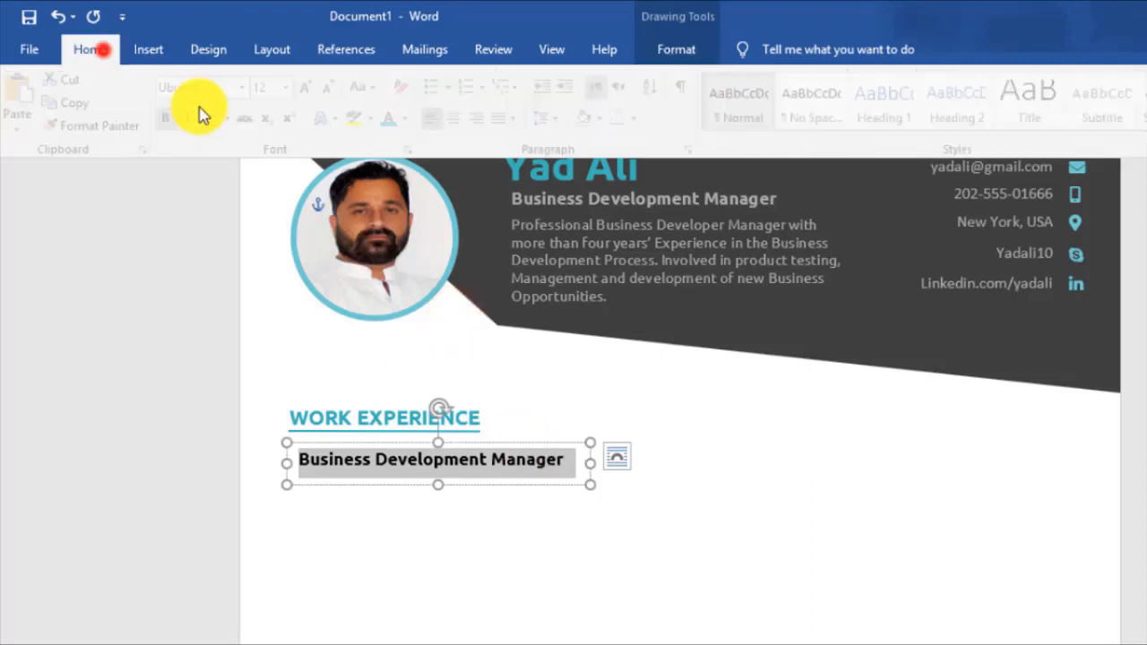
click(412, 118)
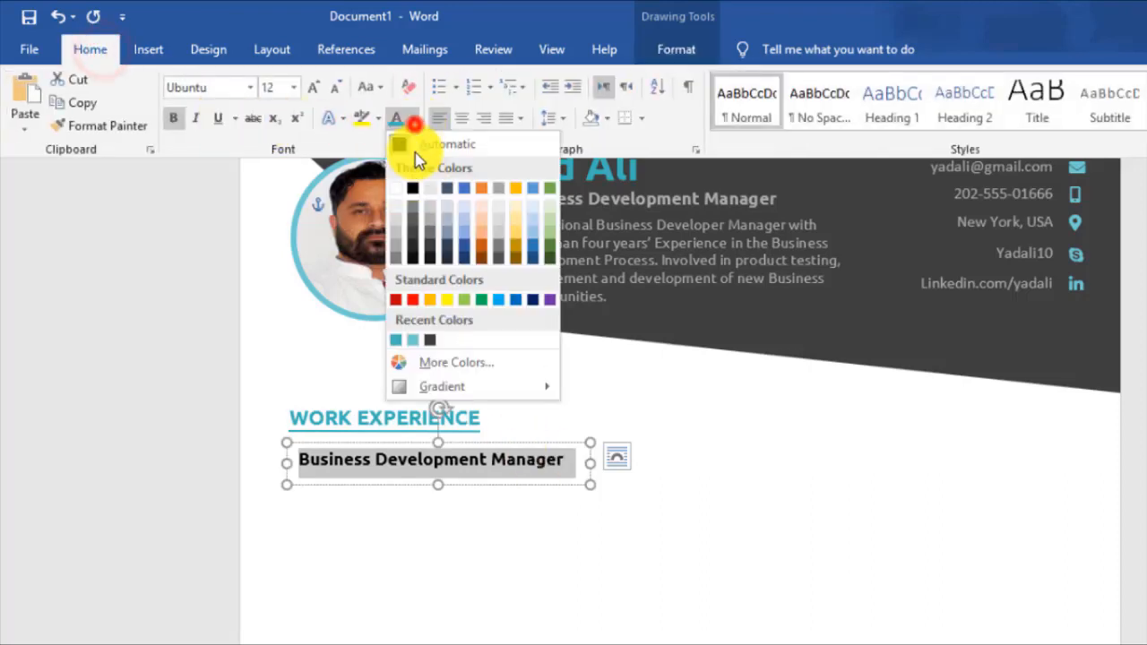
click(432, 235)
mouse_move(510, 445)
mouse_down()
mouse_move(505, 436)
mouse_move(536, 466)
mouse_move(468, 482)
mouse_move(249, 479)
mouse_up()
click(628, 493)
- Duplicate the title box below as 'Air State Solution' in 11 pt, not bold
click(533, 455)
text(Air State Solution)
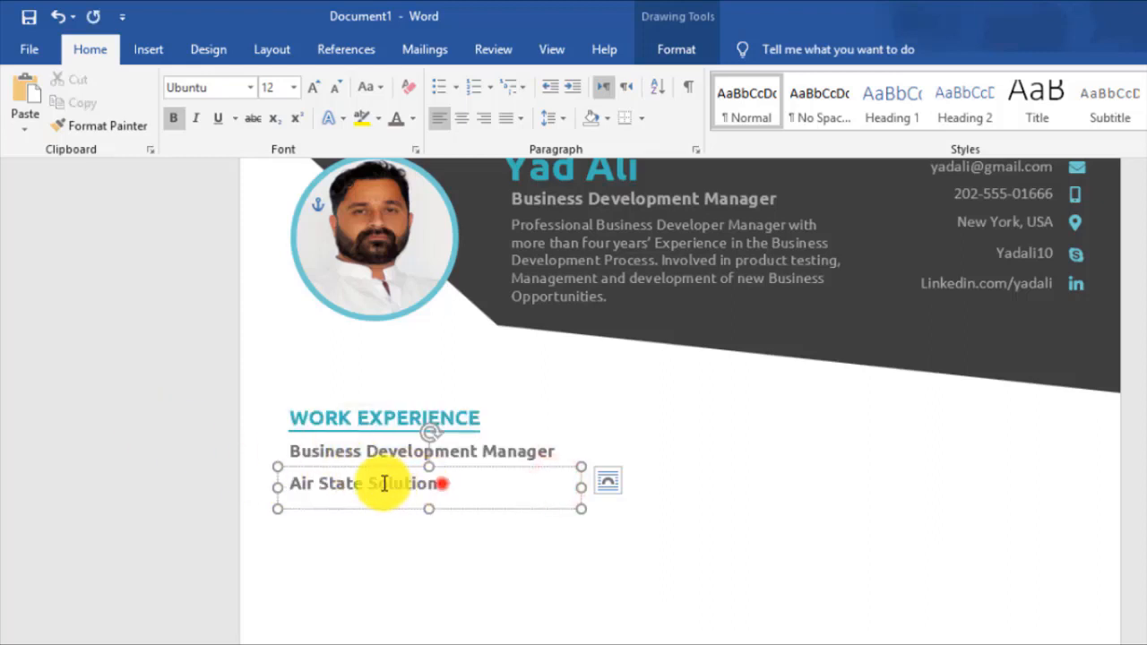
triple_click(440, 481)
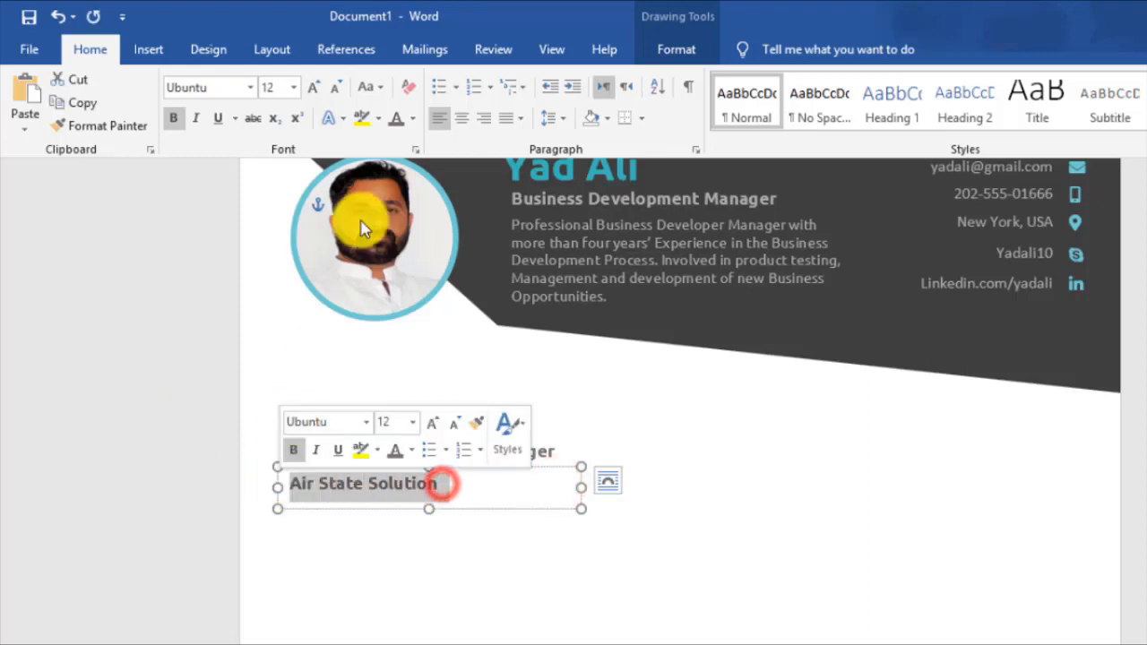
click(277, 86)
text(11)
key(Return)
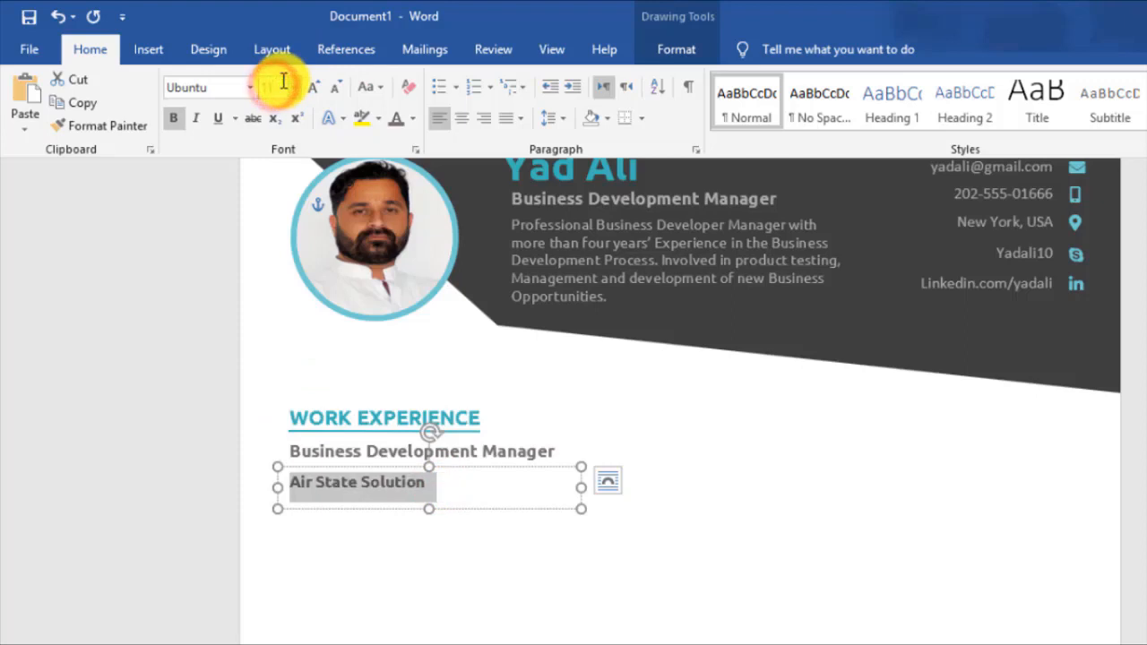
click(172, 121)
click(496, 547)
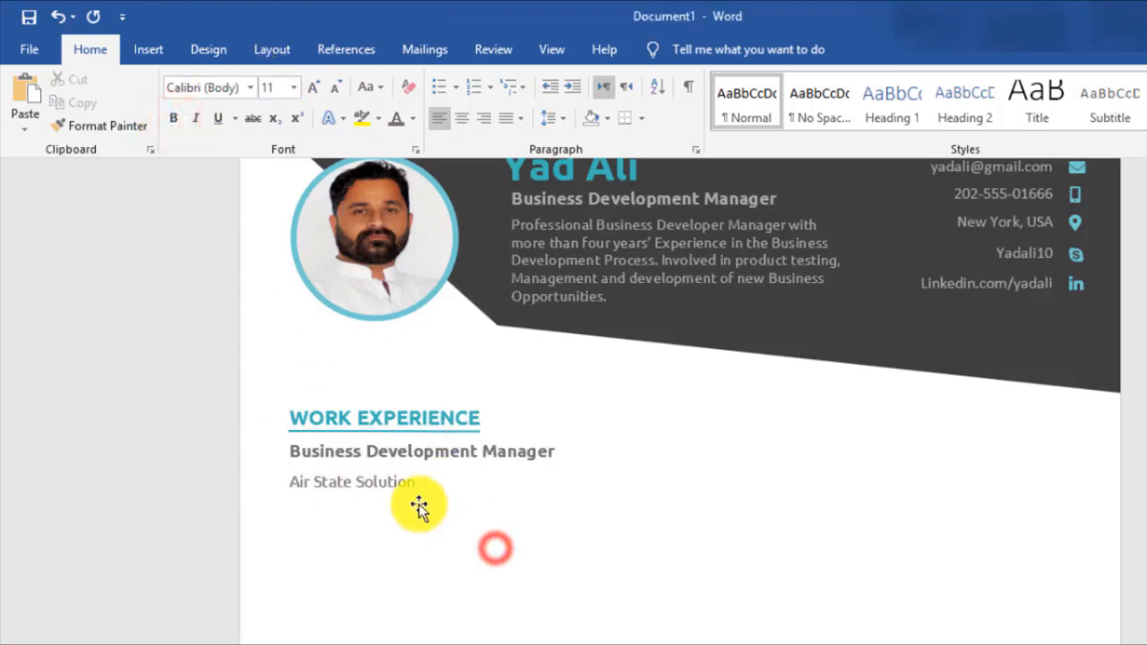
- Duplicate the company box below as '2006/2014' in 10 pt, narrowed to fit
click(400, 485)
drag(411, 468, 287, 525)
click(412, 517)
text(2006/2014)
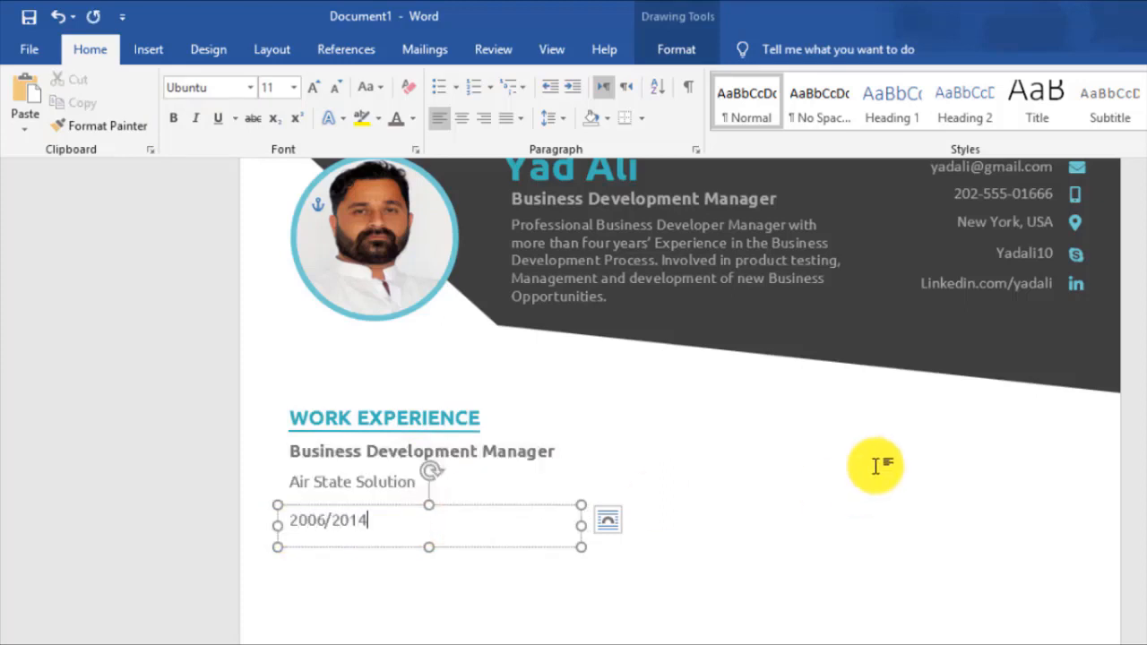
drag(580, 526, 286, 524)
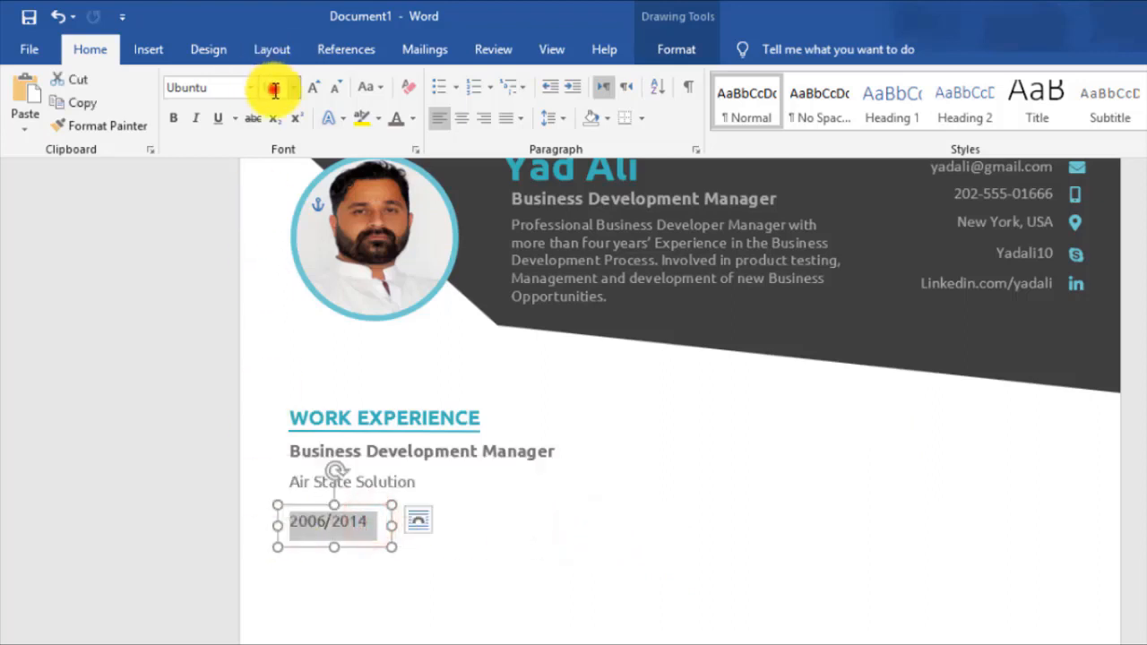
text(10)
key(Return)
key(Escape)
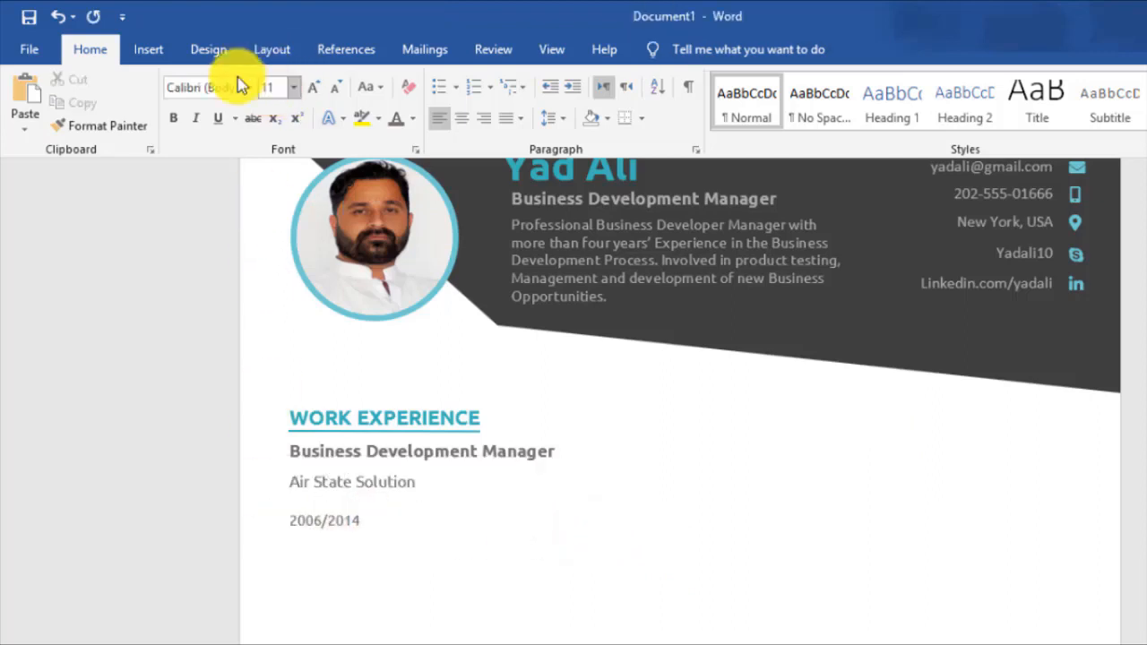
- Copy the dates box to the right as 'New York, USA', then duplicate the dates box below
click(325, 522)
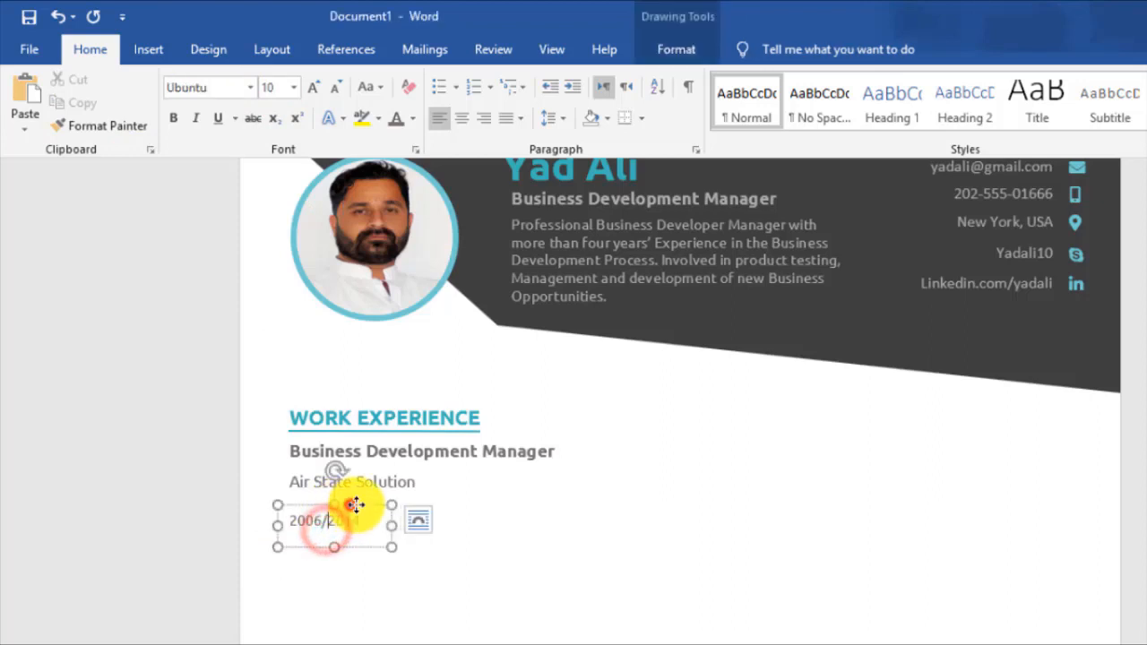
mouse_move(350, 504)
mouse_down()
mouse_move(699, 509)
mouse_move(673, 520)
mouse_move(584, 518)
mouse_up()
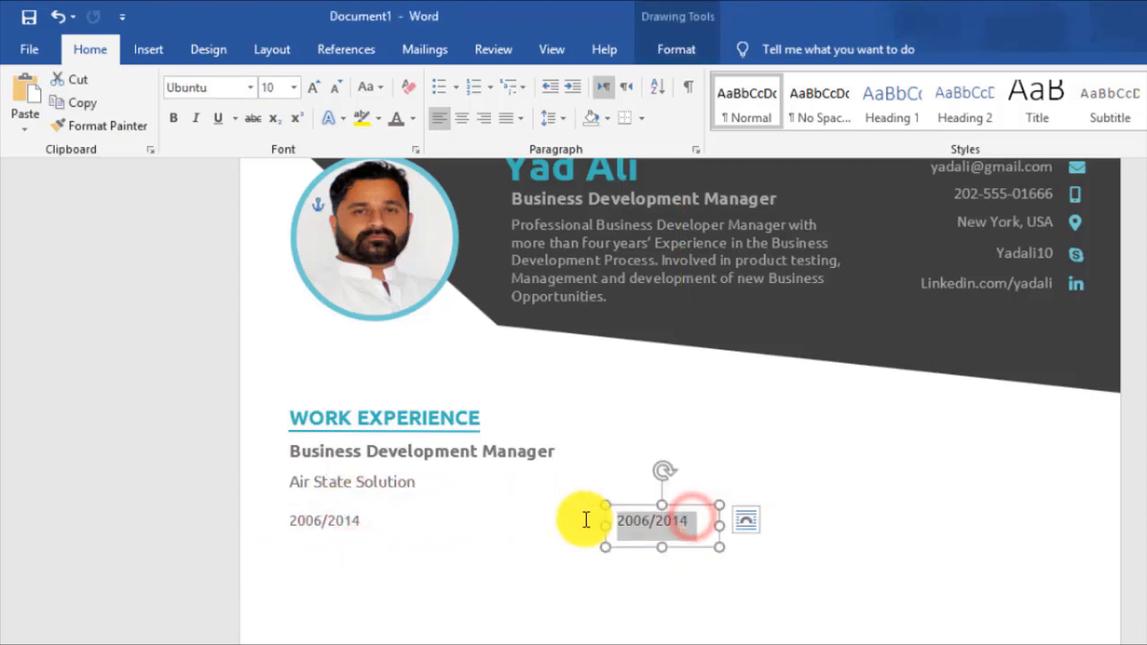
text(New York, US)
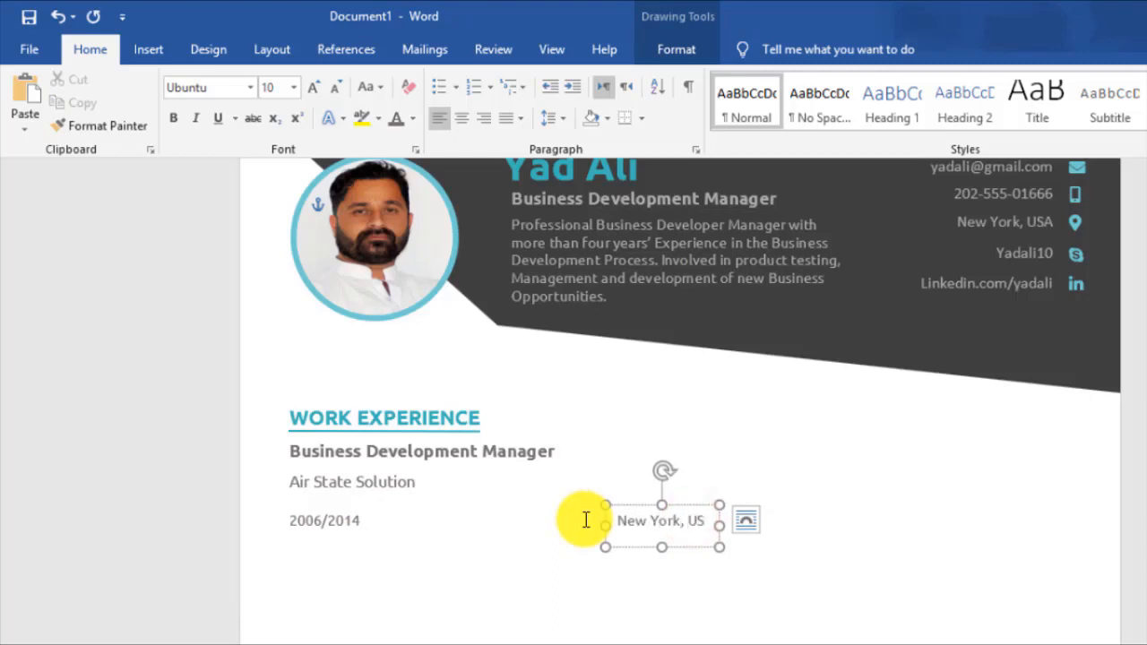
text(A)
drag(720, 526, 633, 505)
click(475, 479)
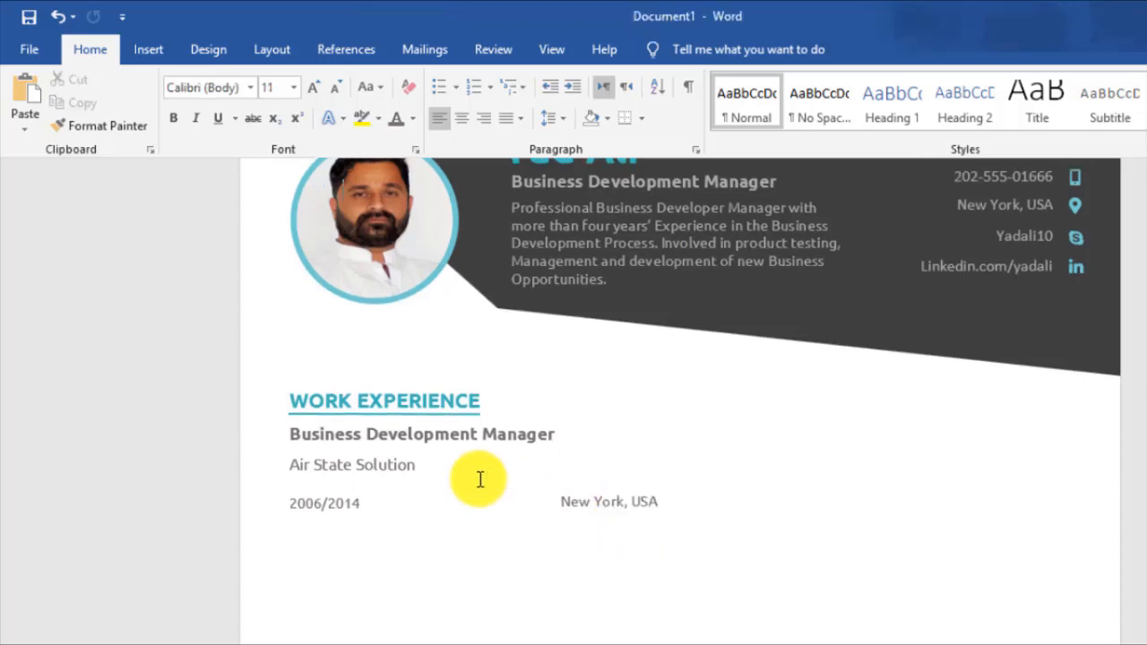
click(346, 499)
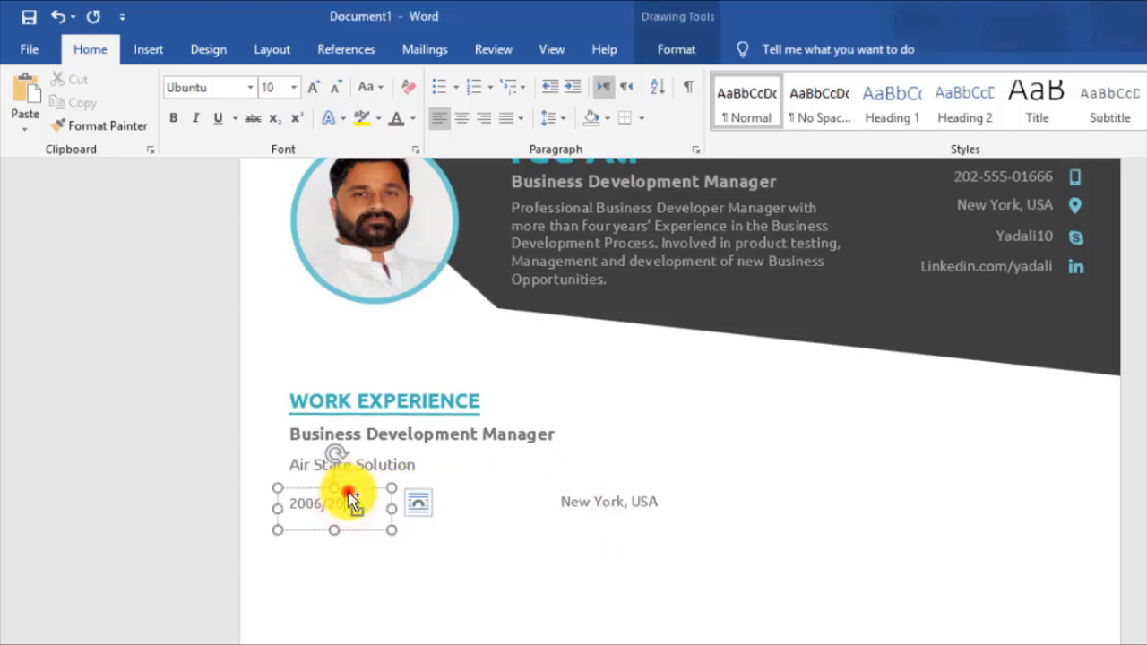
drag(351, 501, 659, 644)
scroll(627, 638, down, 1)
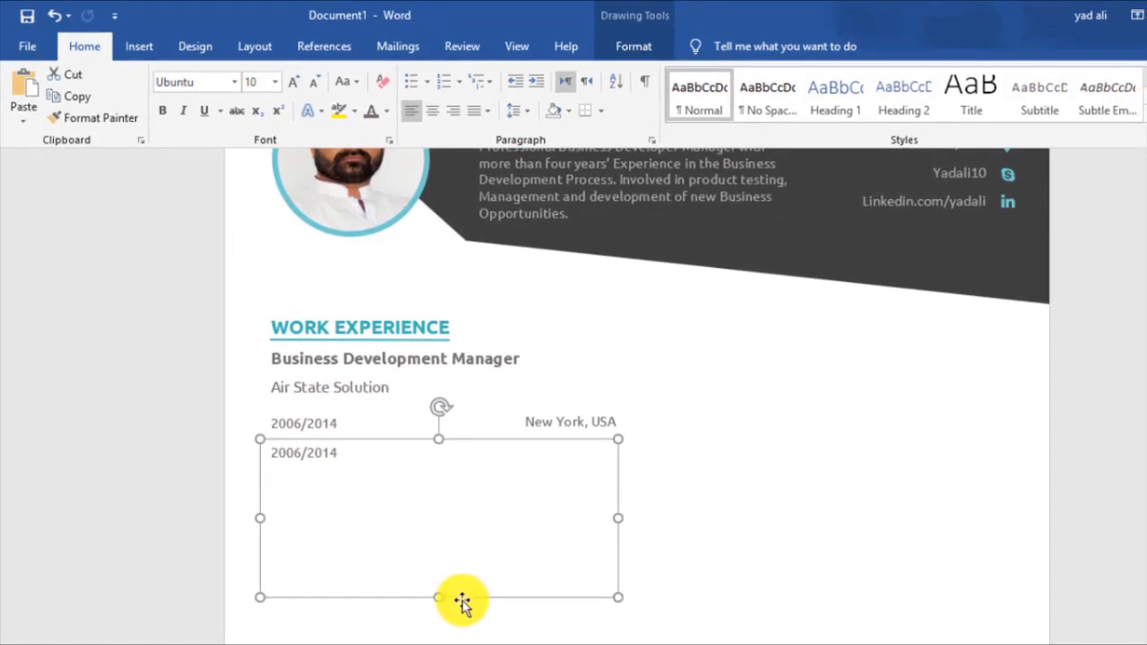
- Turn the copied box into a dot-bulleted list of job achievements
drag(436, 601, 440, 627)
drag(339, 455, 269, 456)
click(425, 83)
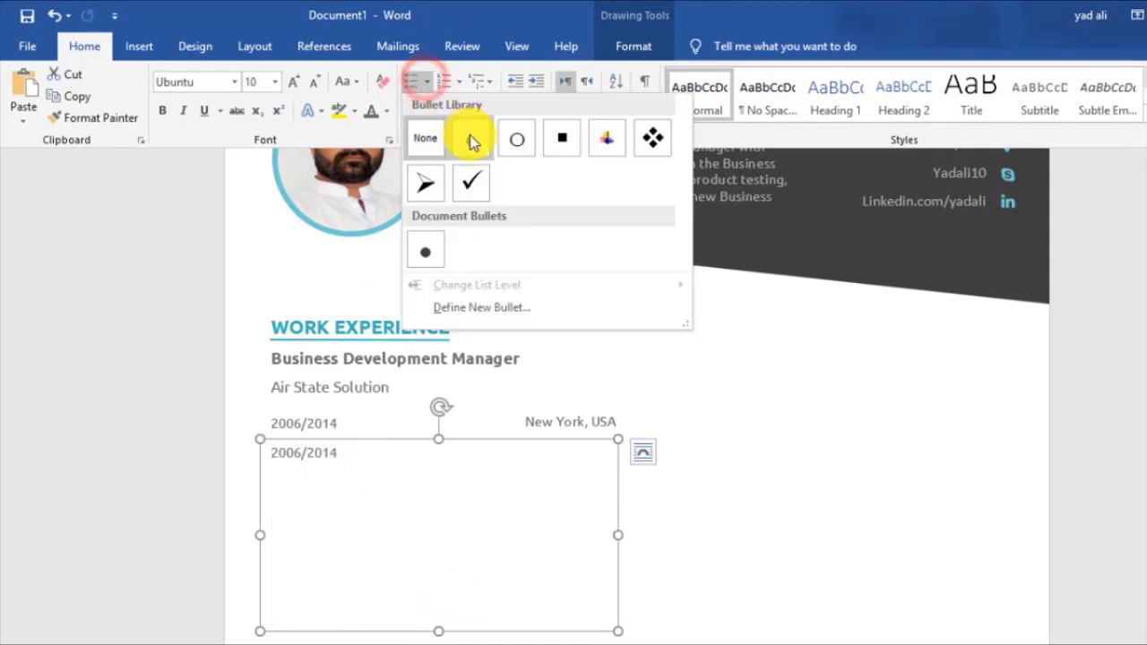
click(468, 139)
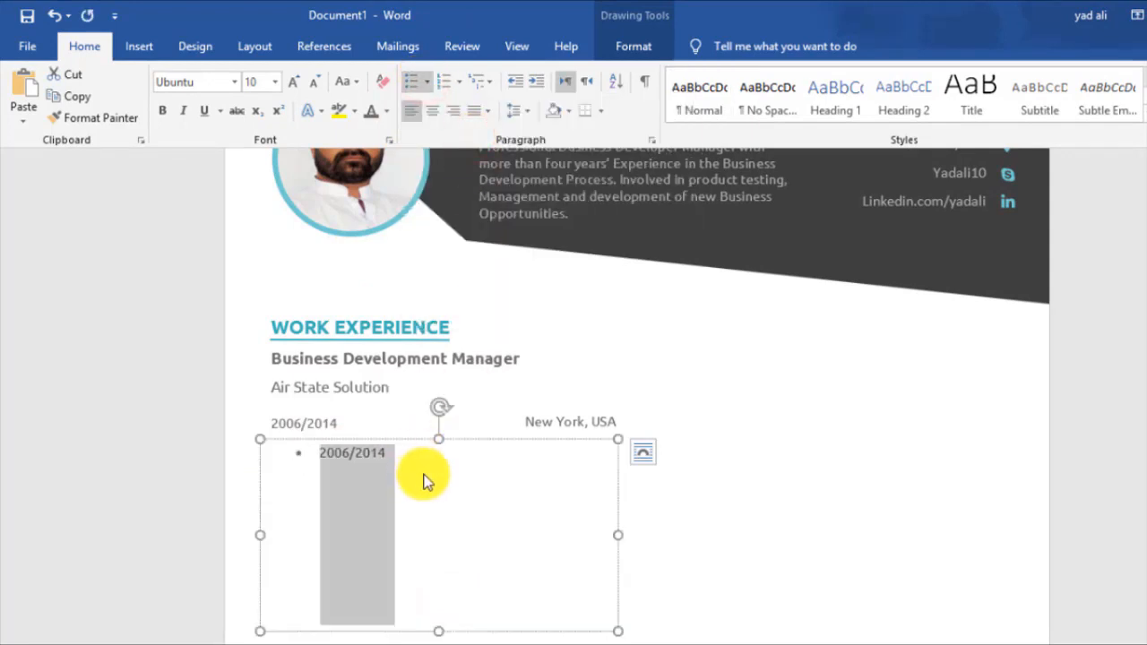
text(S)
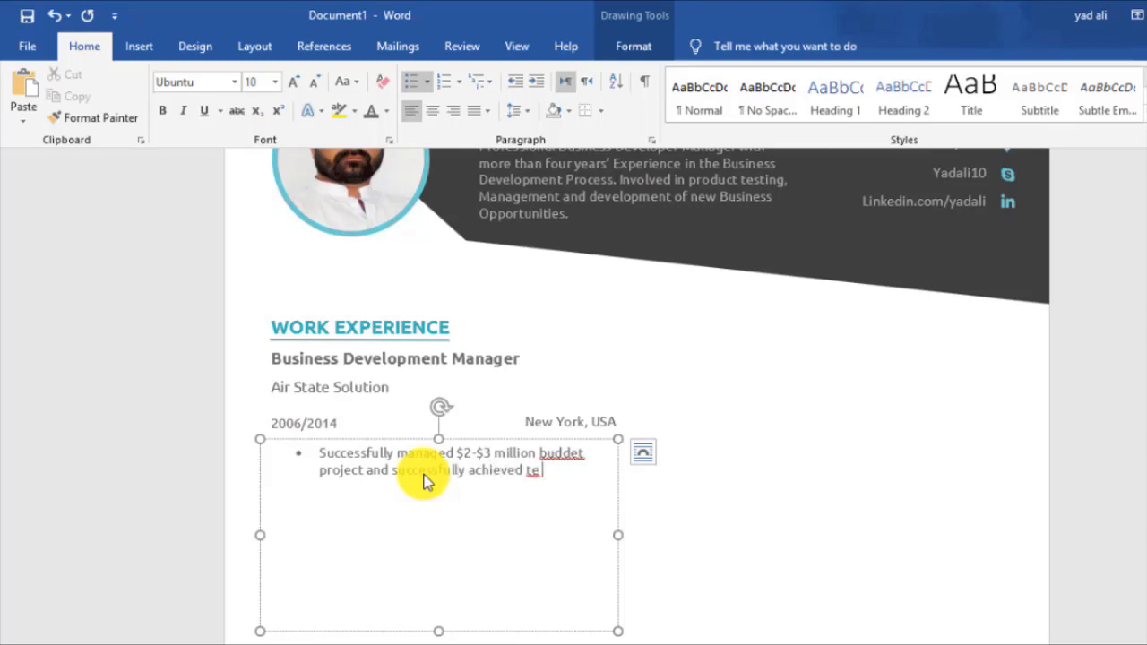
text(goal.)
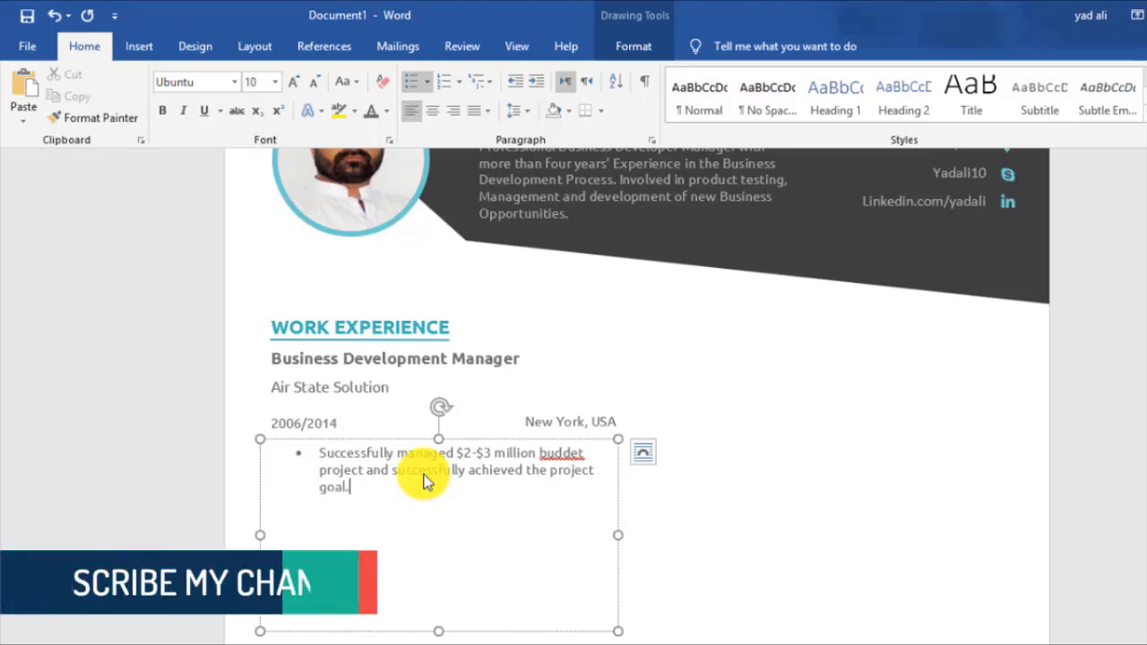
key(Return)
text(Developed and implemented)
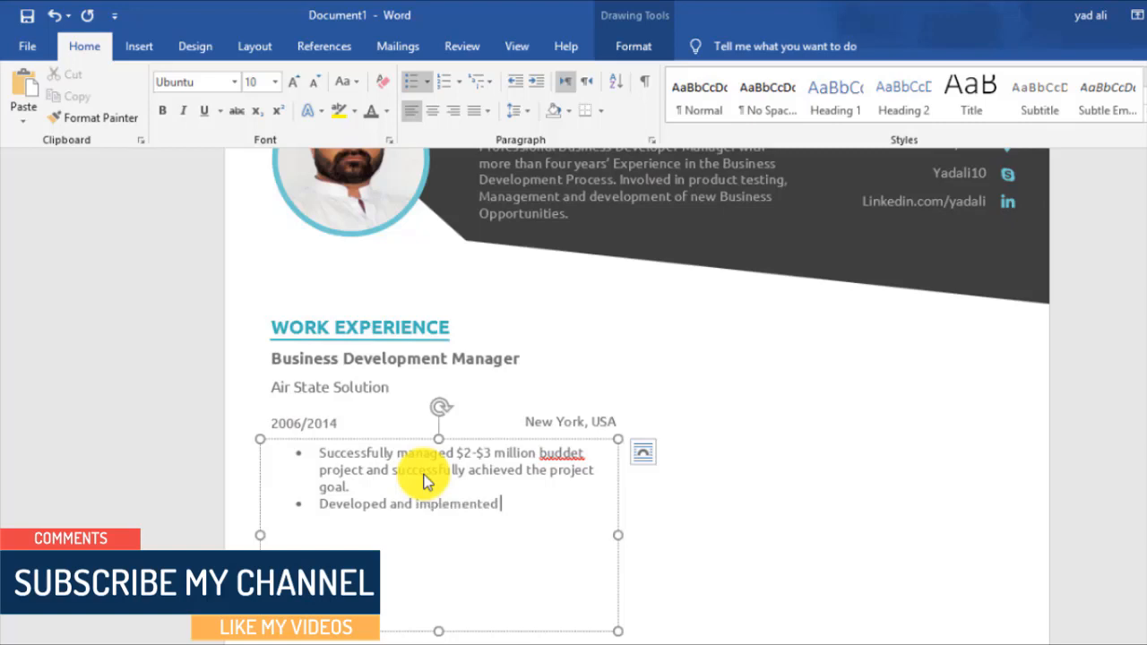
text( new marketing)
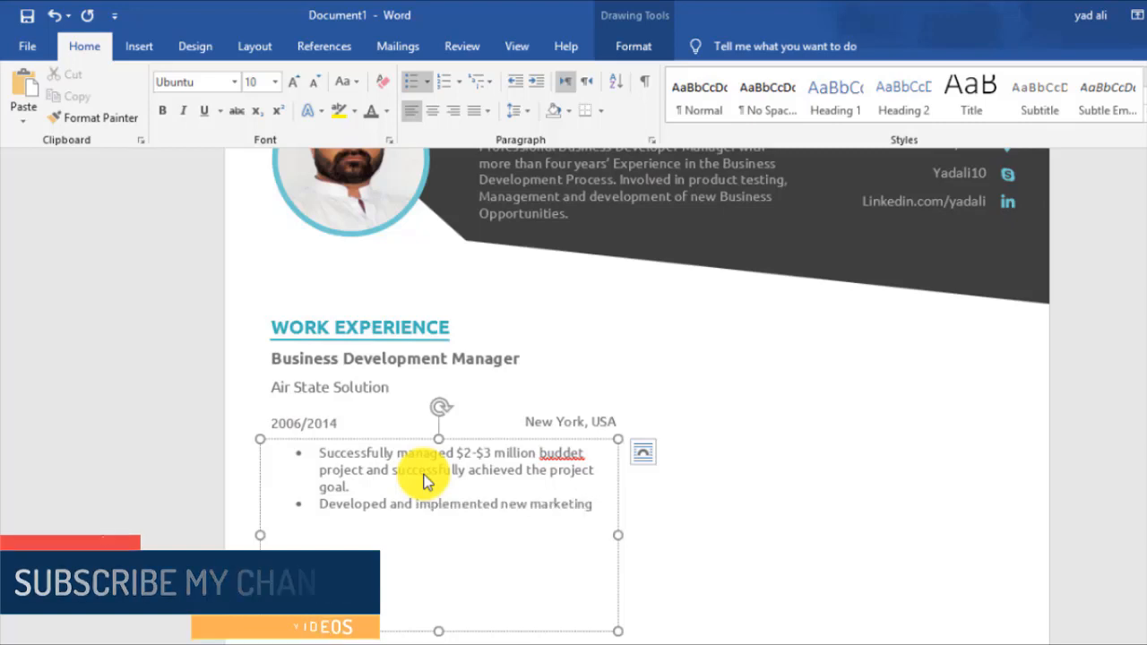
text( and sale)
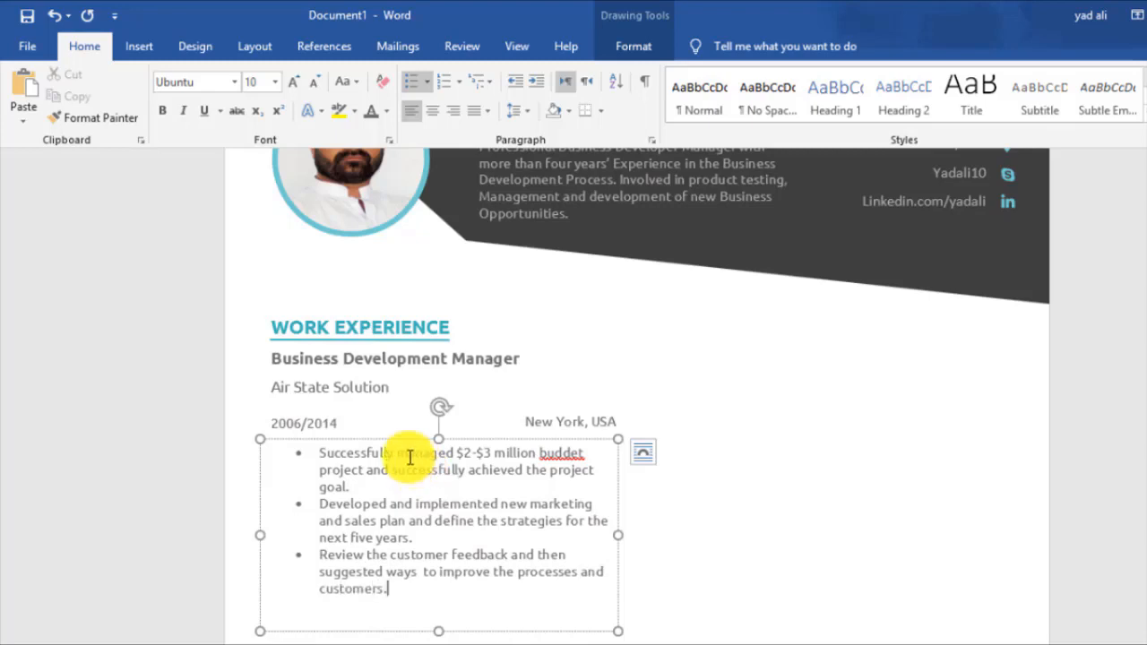
- Move and widen the bullet box, then set all its text to size 11
drag(414, 439, 390, 432)
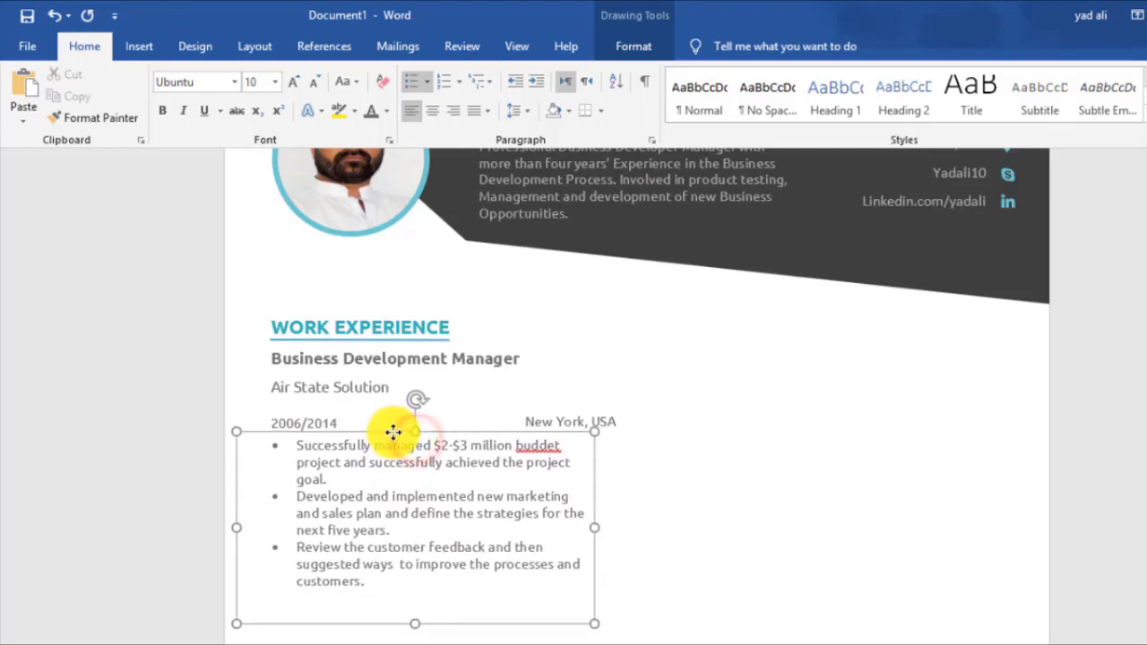
drag(596, 528, 627, 525)
click(594, 546)
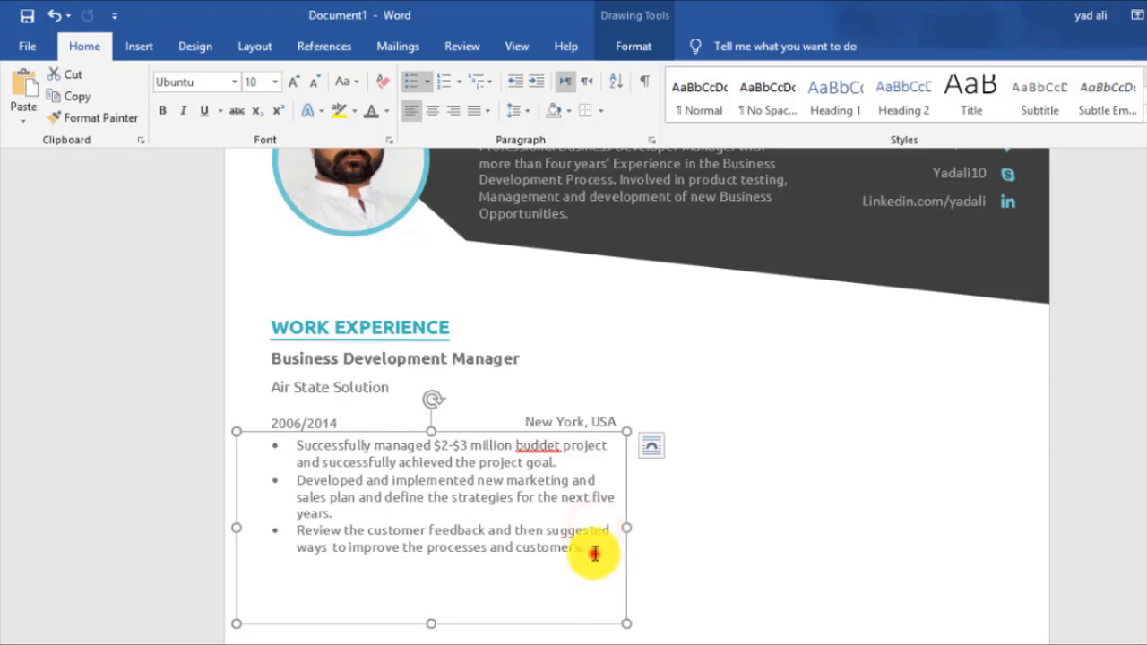
key(ctrl+a)
click(258, 83)
text(11)
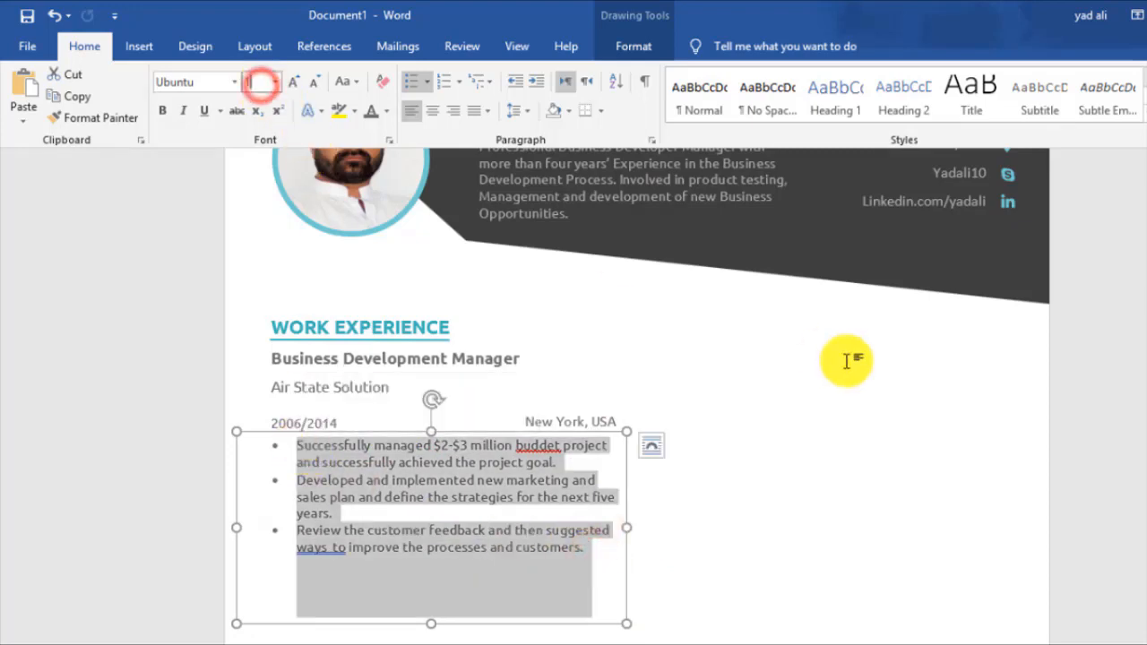
key(Return)
- Fix the double space in 'ways to' and correct 'buddet' to 'budget'
click(542, 607)
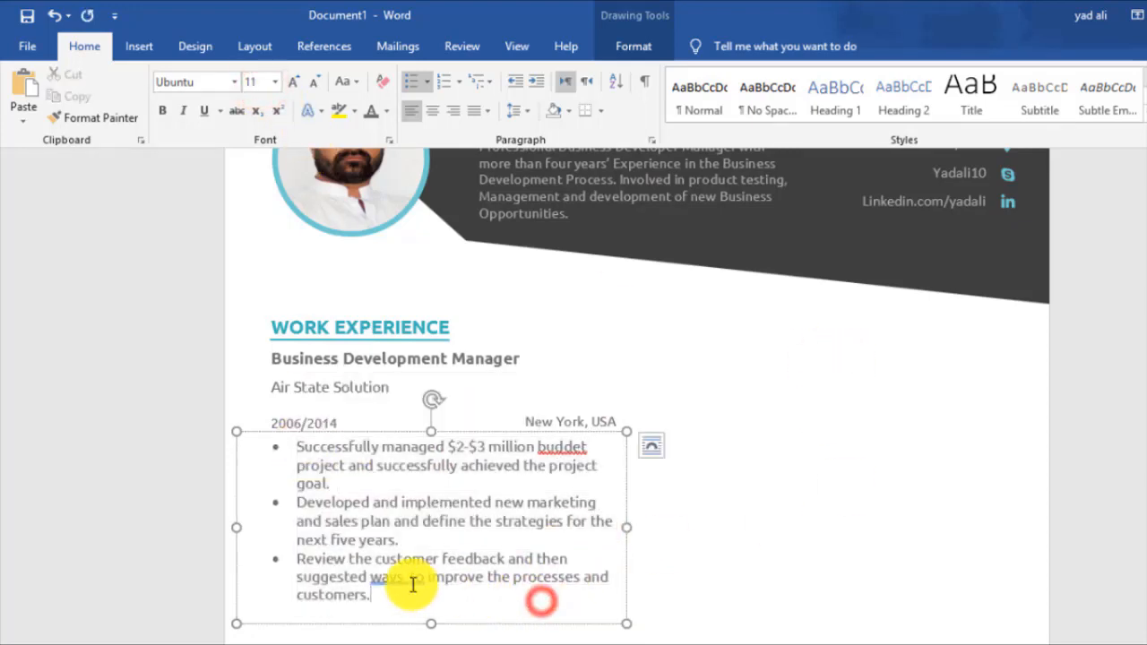
right_click(389, 570)
click(317, 320)
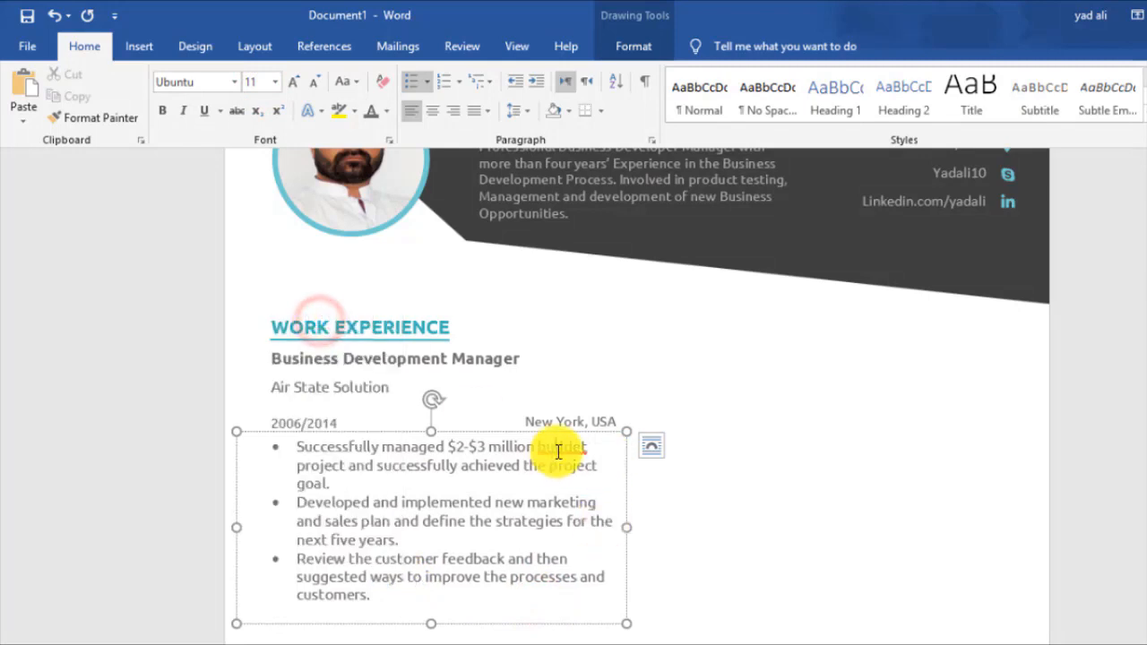
right_click(557, 446)
click(505, 140)
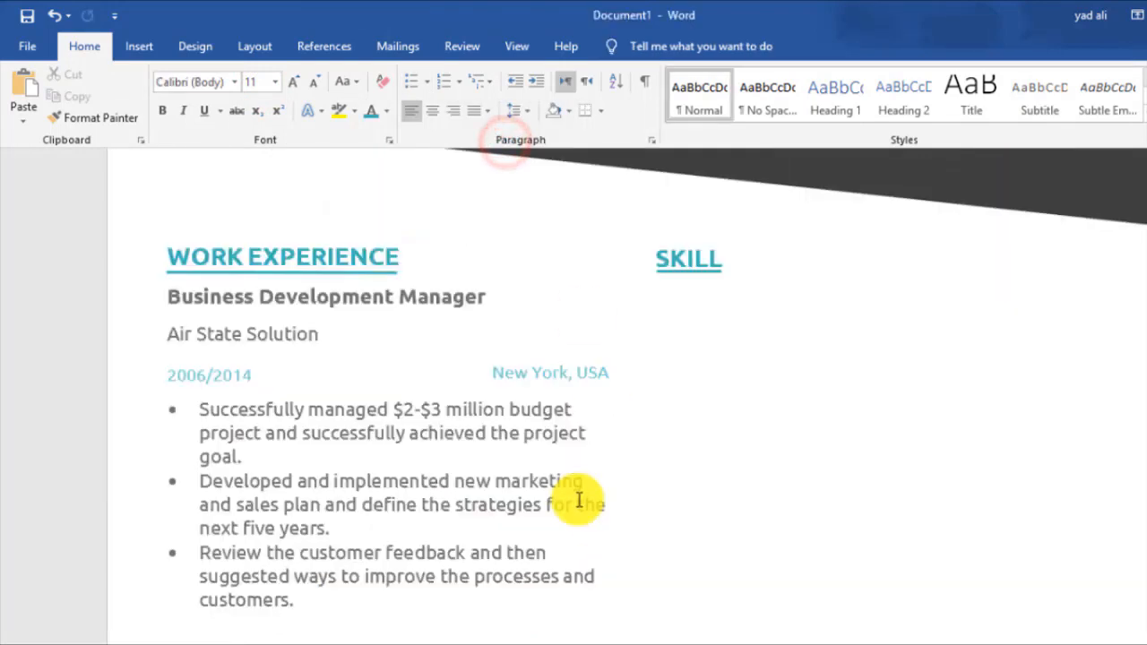
- Draw a text box reading SEO under SKILL, with no fill and no outline
click(139, 46)
click(965, 112)
click(950, 520)
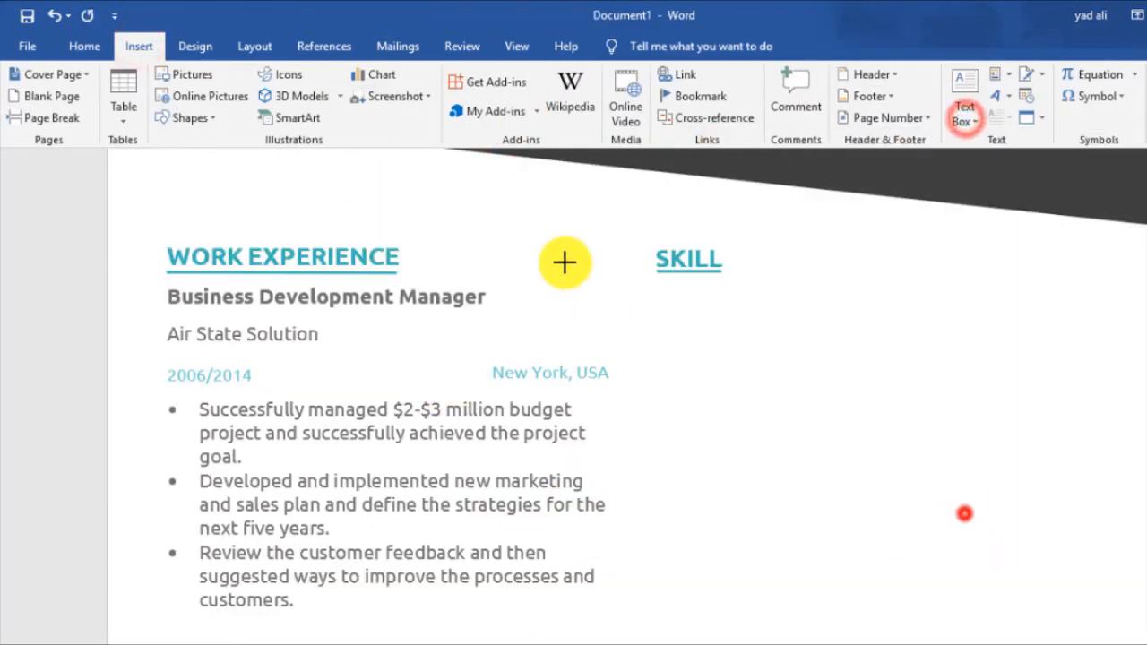
drag(658, 287, 731, 320)
text(se)
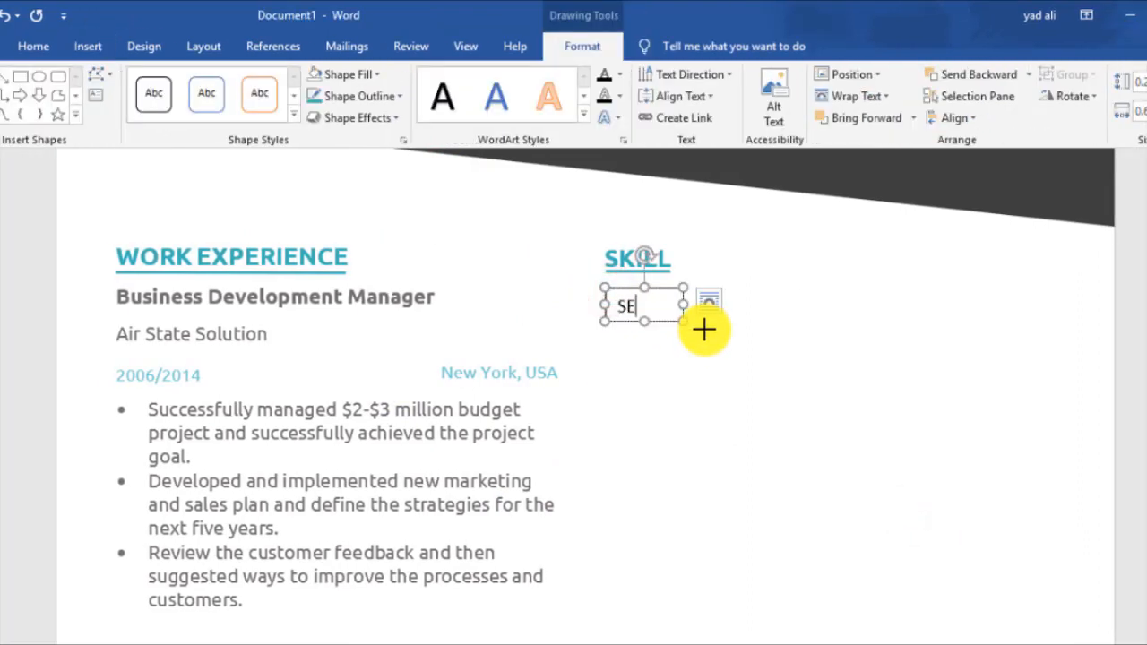
text(O)
click(377, 74)
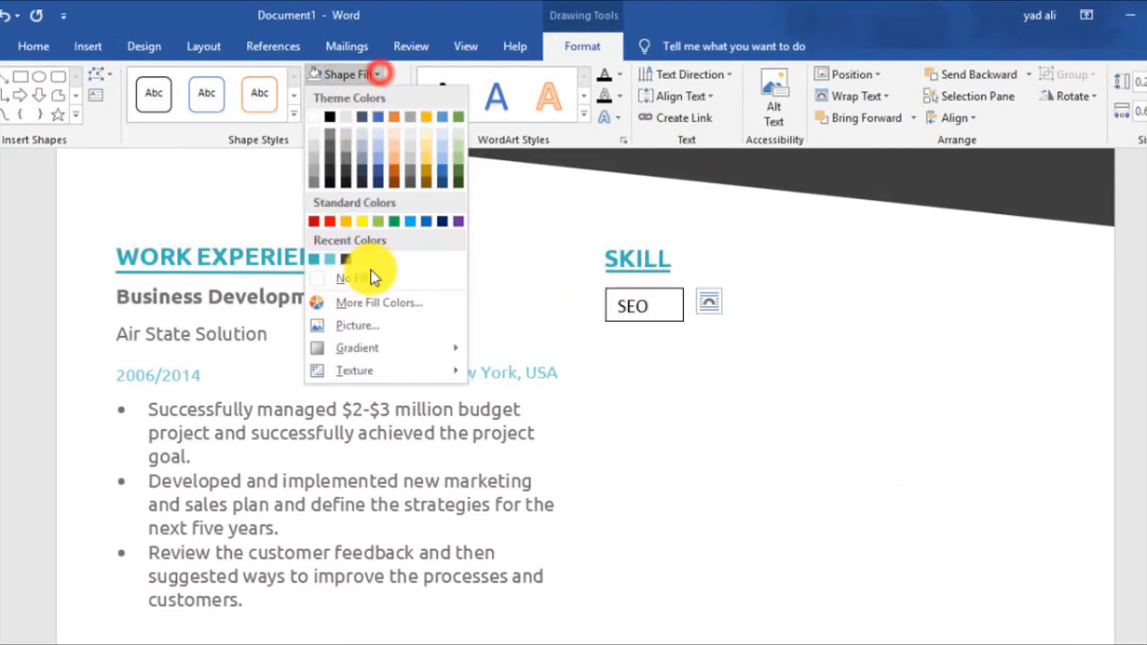
click(372, 272)
click(375, 92)
click(384, 295)
- Duplicate the SEO box down the list and retype copies as Public Speaking, Email Marketing, Sales and Marketing
drag(661, 286, 675, 445)
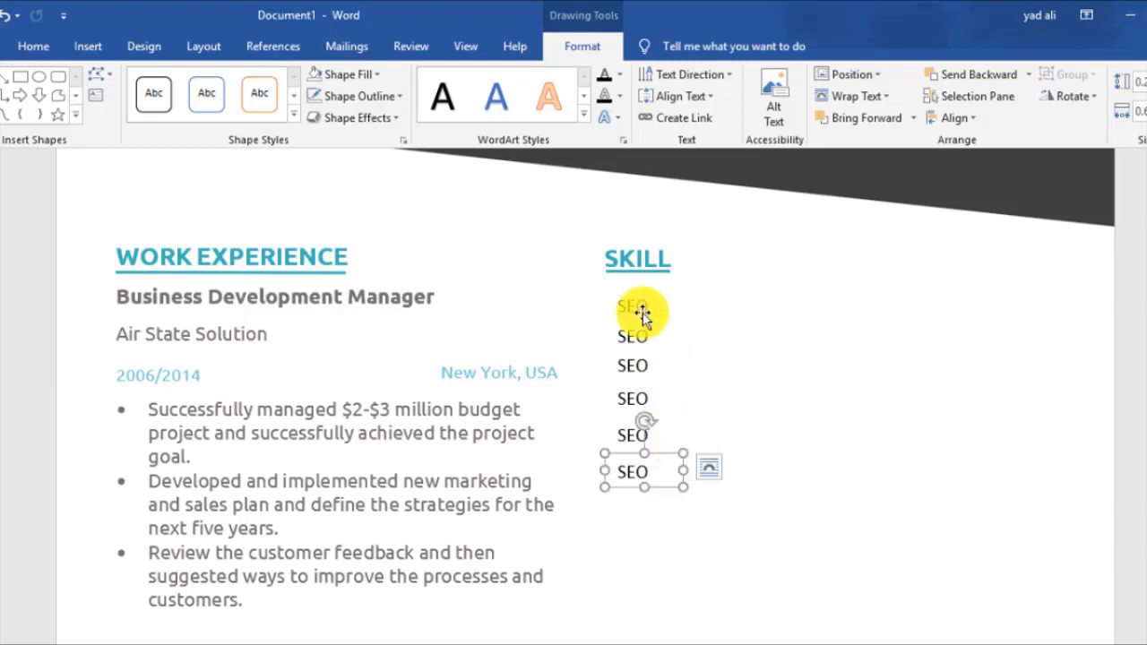
click(640, 328)
drag(685, 334, 620, 335)
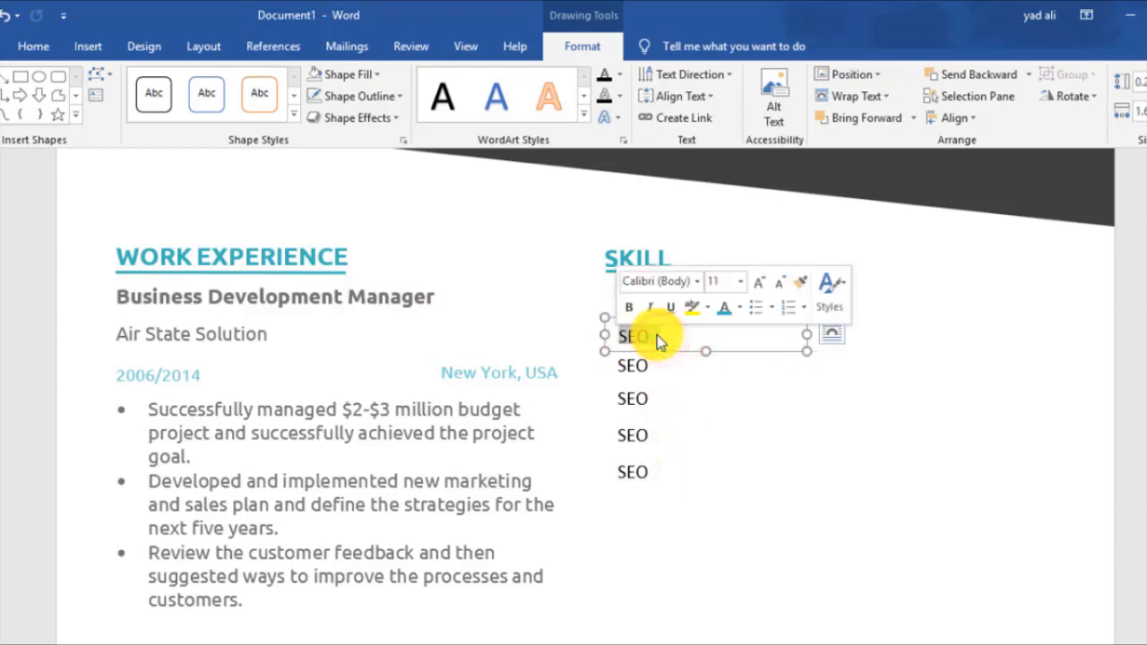
text(Public S)
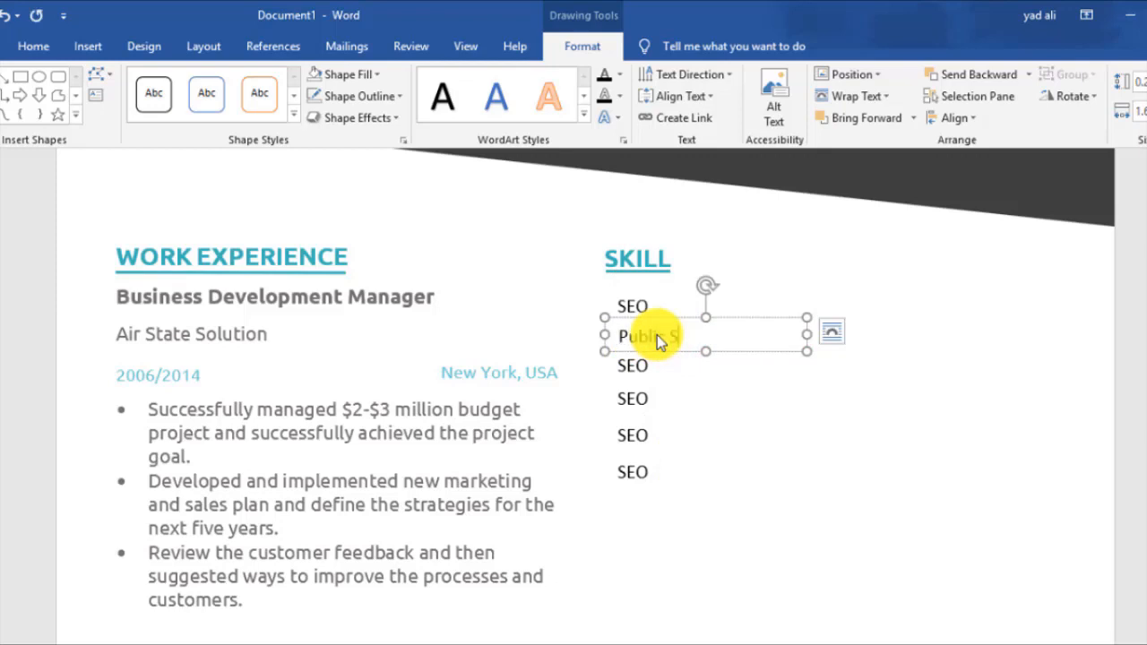
text(peaking)
drag(807, 336, 765, 338)
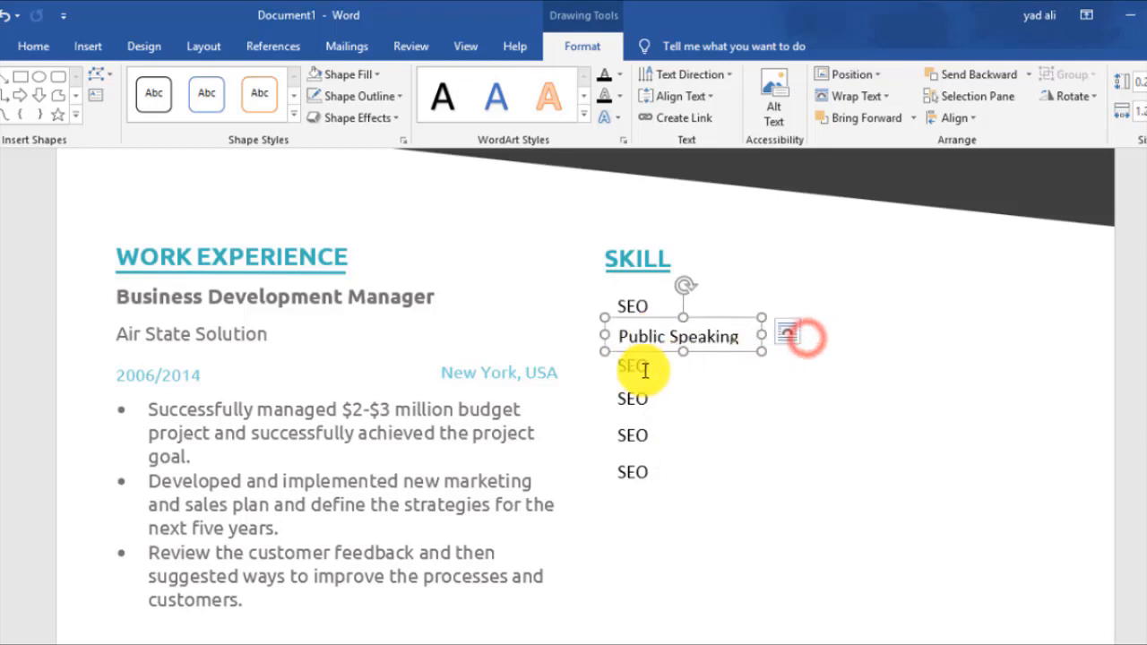
click(644, 368)
drag(683, 366, 764, 365)
drag(662, 366, 622, 373)
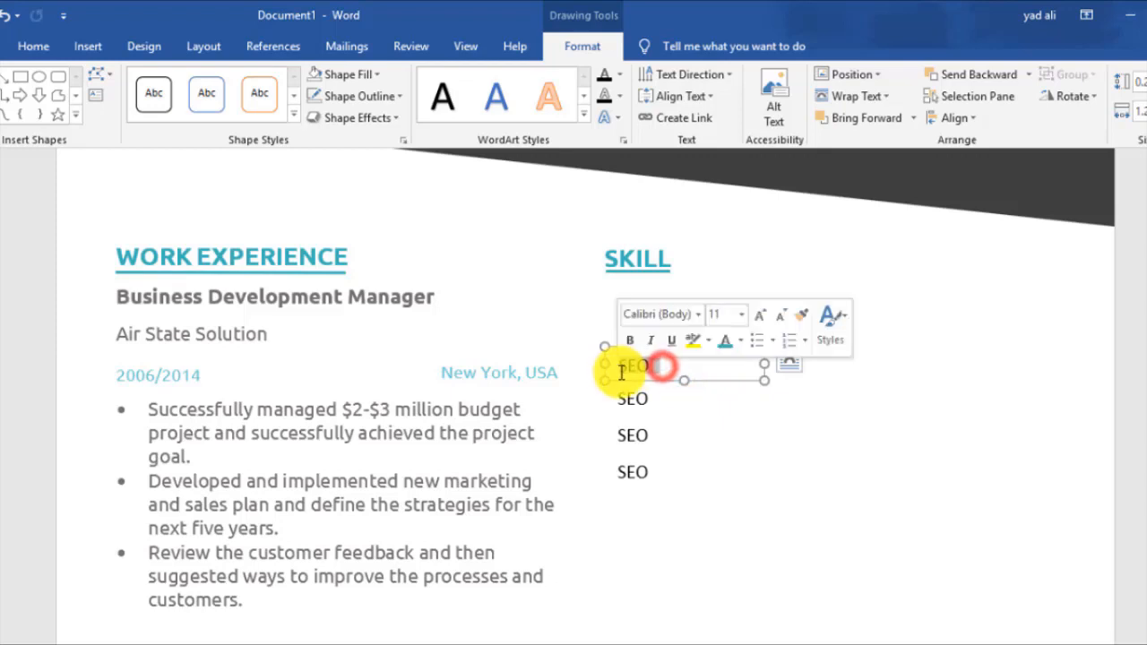
text(Public Speaking)
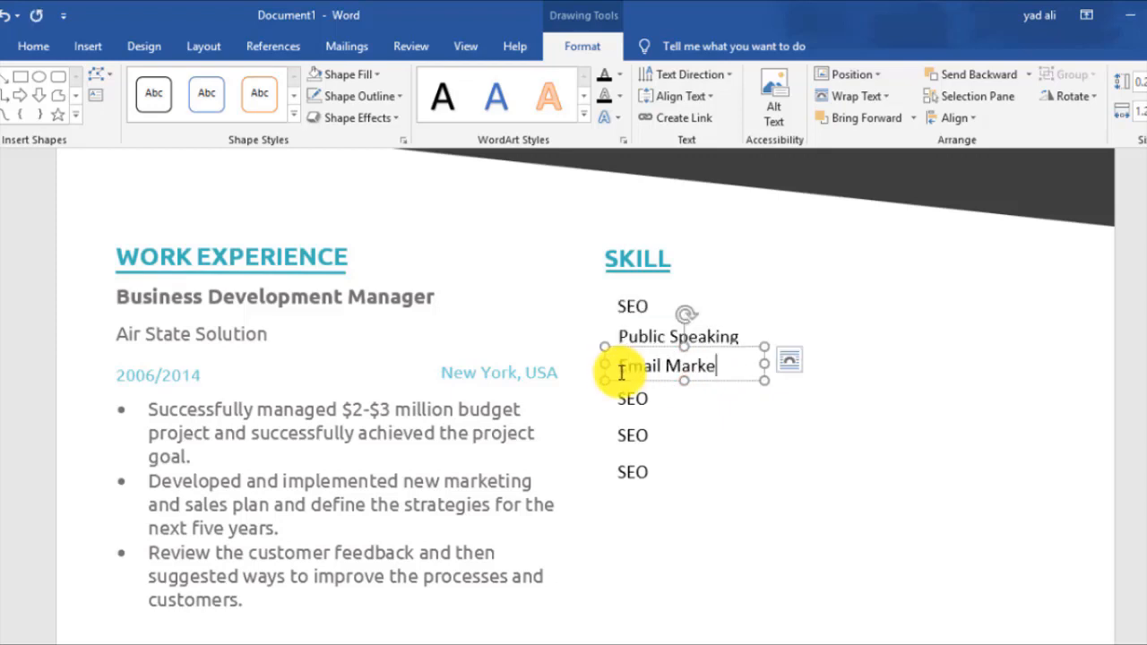
click(646, 397)
drag(686, 398, 773, 400)
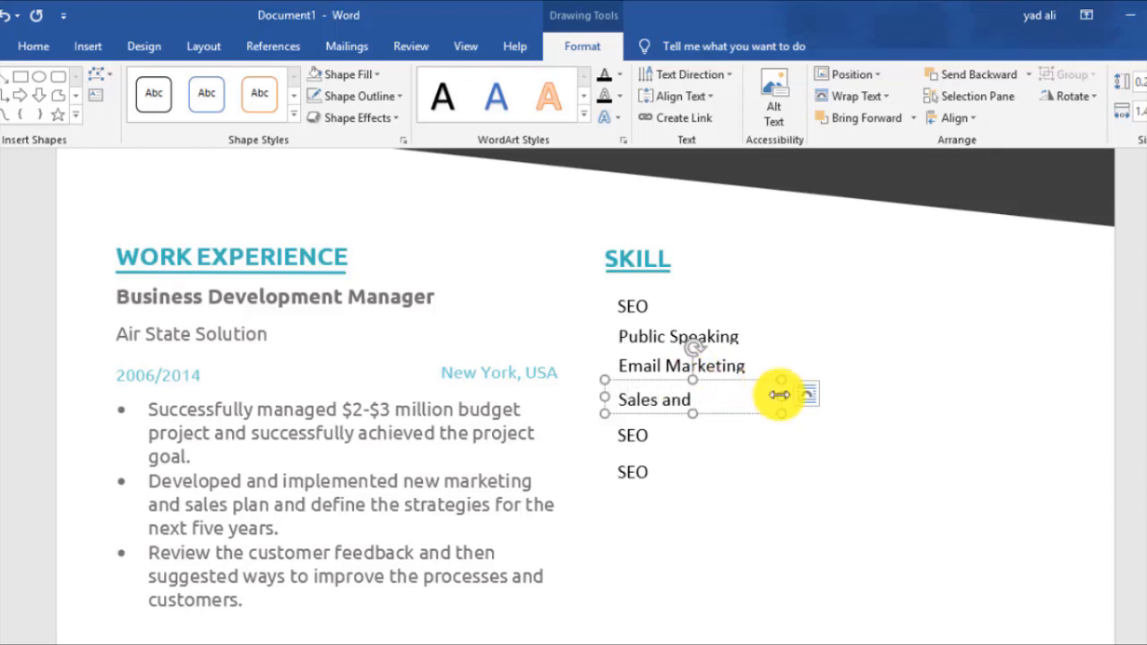
text(Marketing)
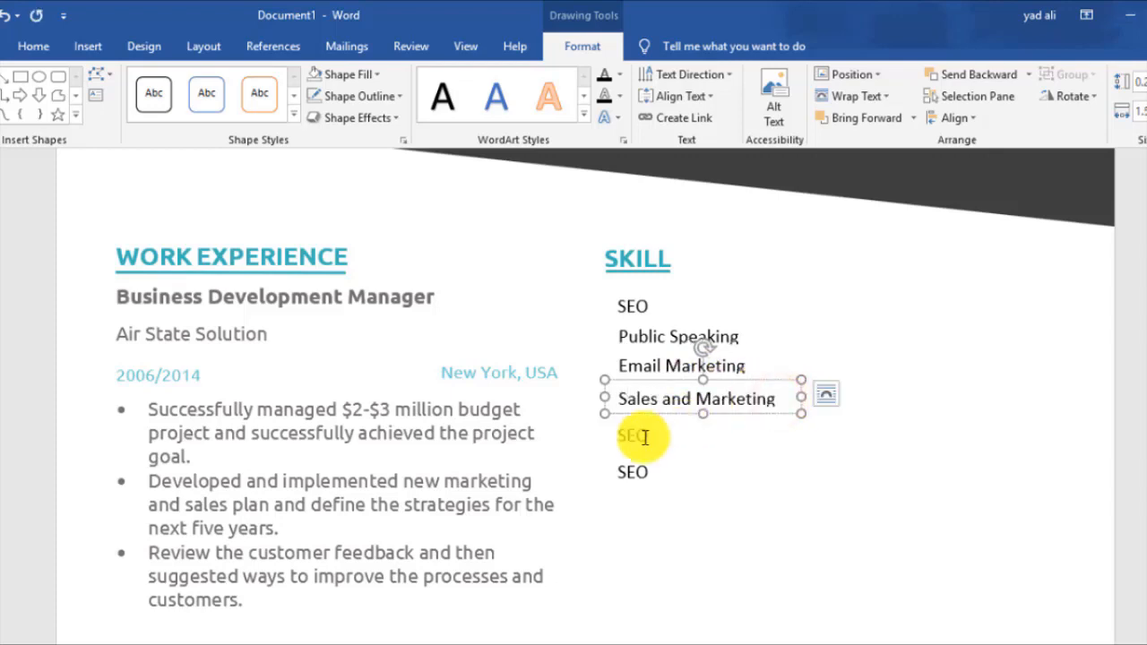
- Retype the remaining copies as Google Analytics and Teamwork, and clear the extra bottom box's text
click(645, 436)
drag(683, 435, 616, 441)
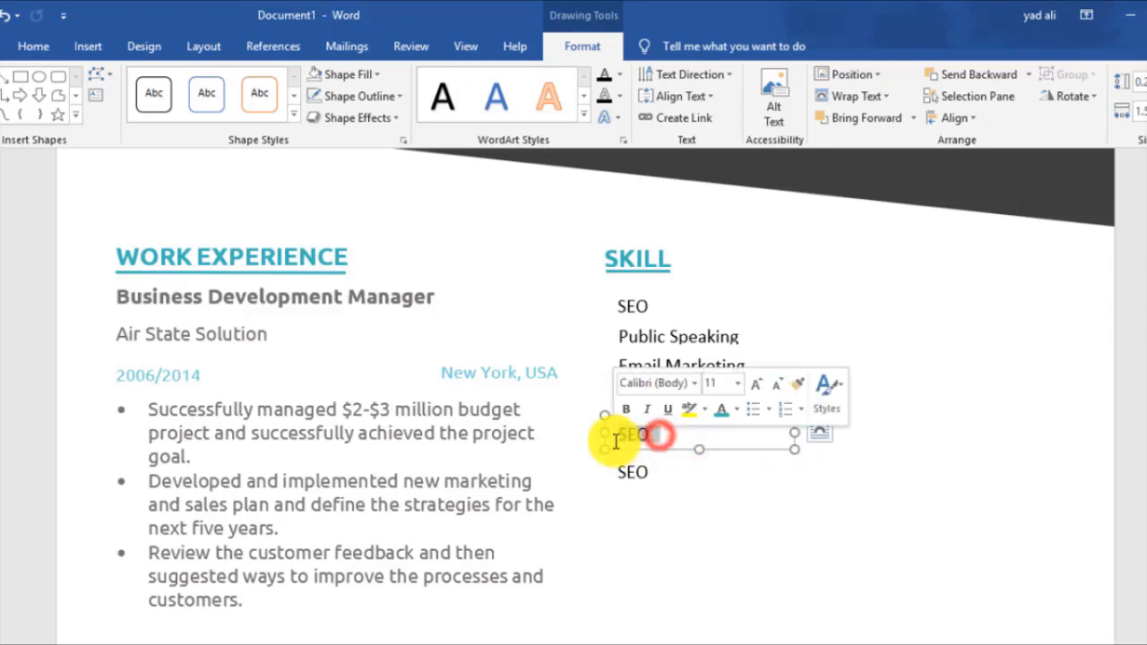
text(Google Analytics)
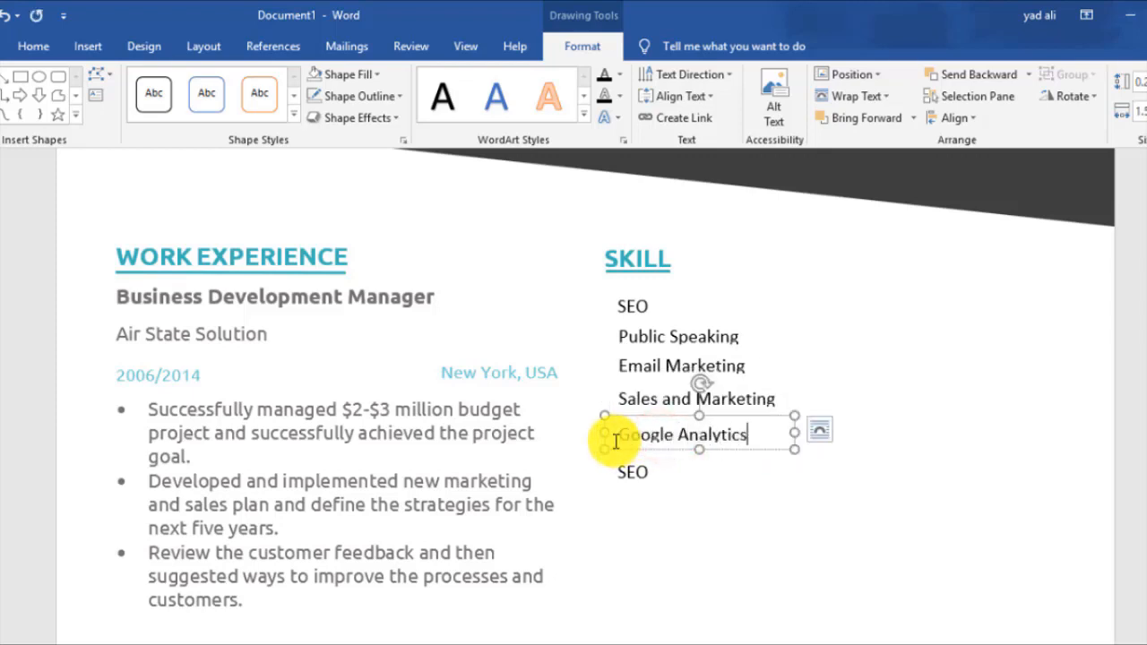
click(630, 470)
double_click(626, 473)
text(Te)
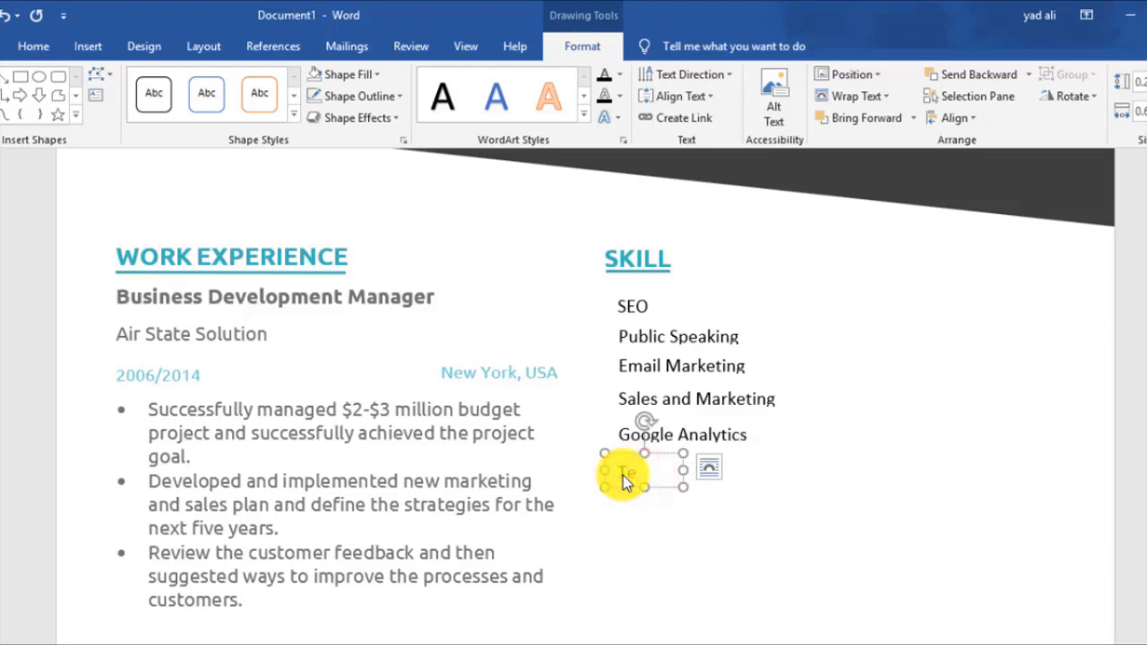
text(amwork)
drag(683, 469, 626, 508)
click(690, 507)
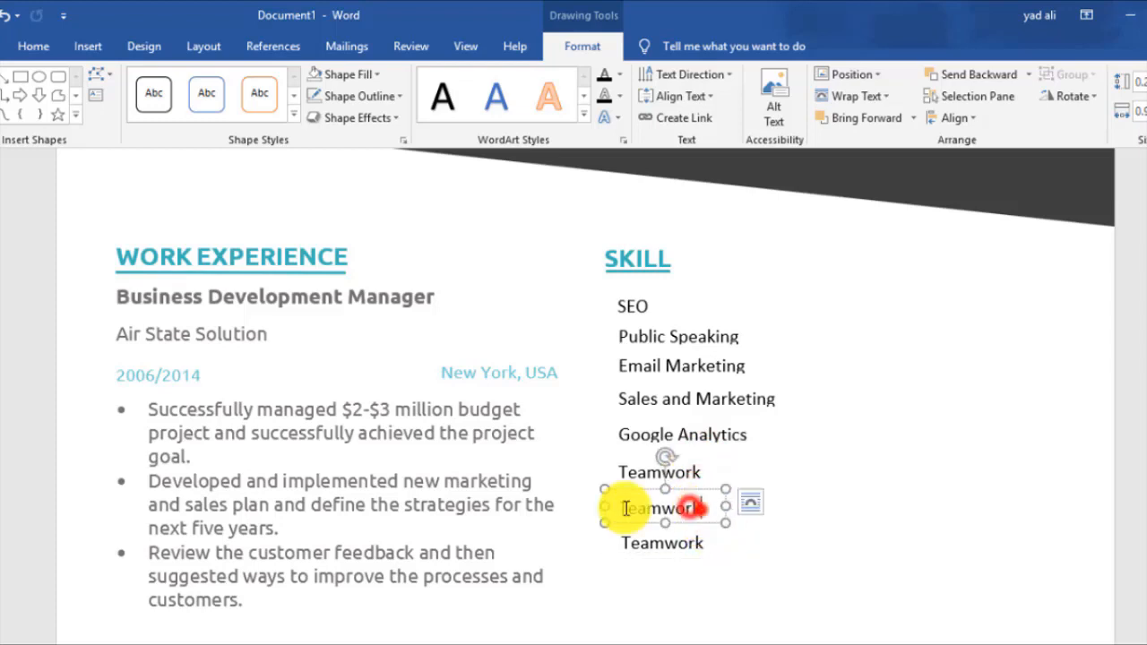
text(Role)
click(708, 543)
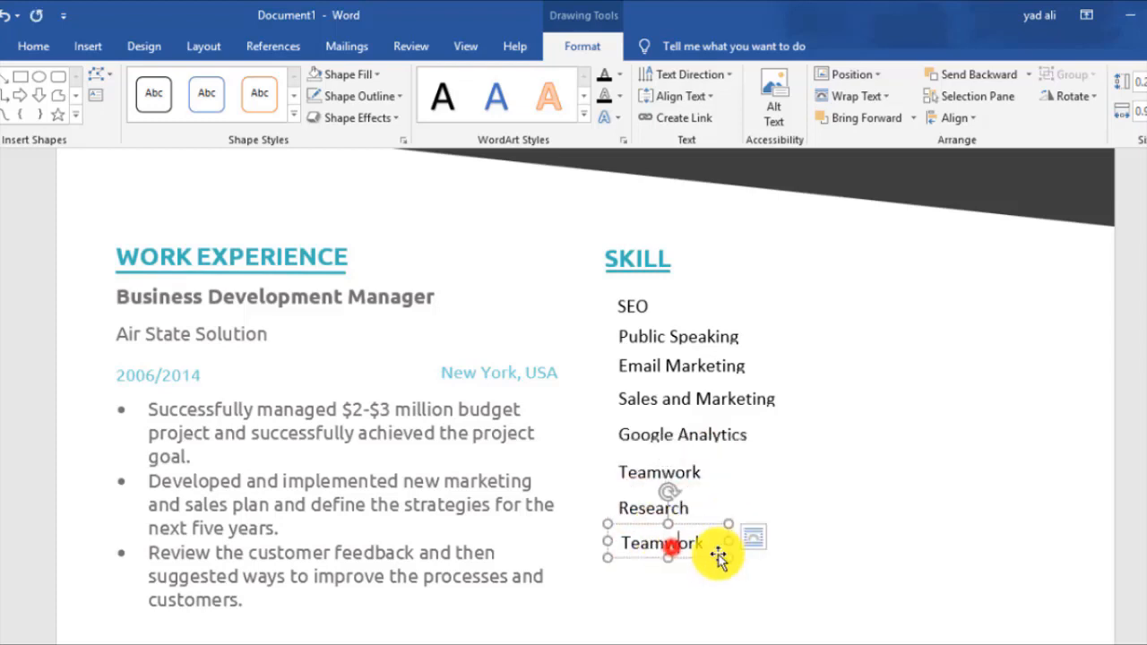
drag(708, 543, 609, 540)
key(BackSpace)
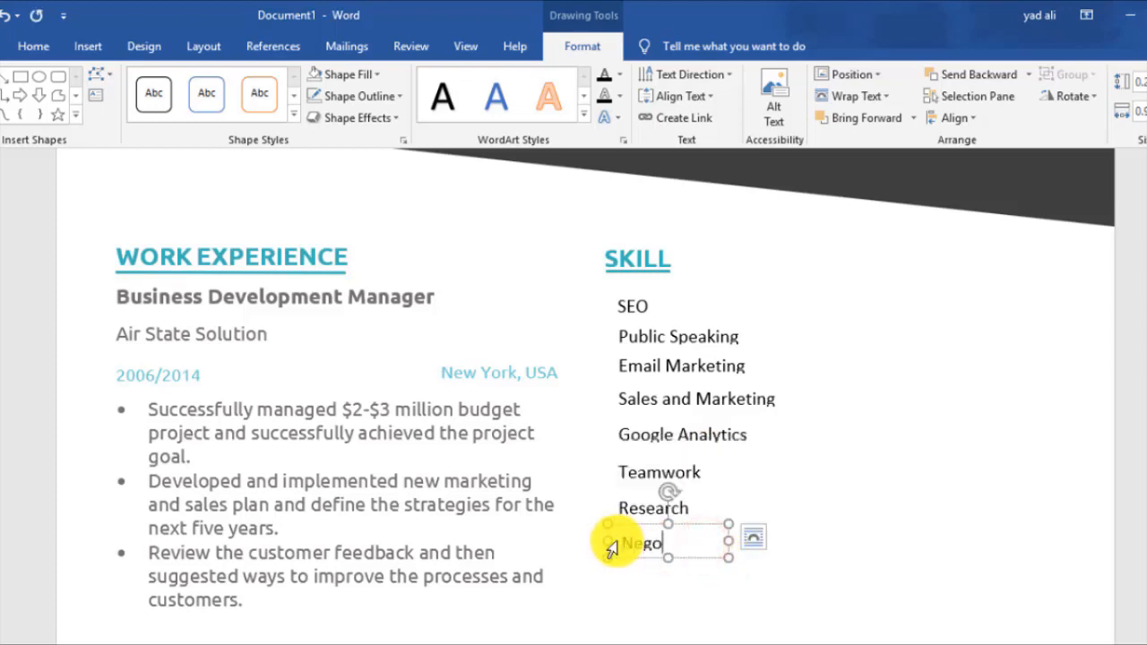
- Choose the rounded rectangle shape for drawing skill bars
click(87, 46)
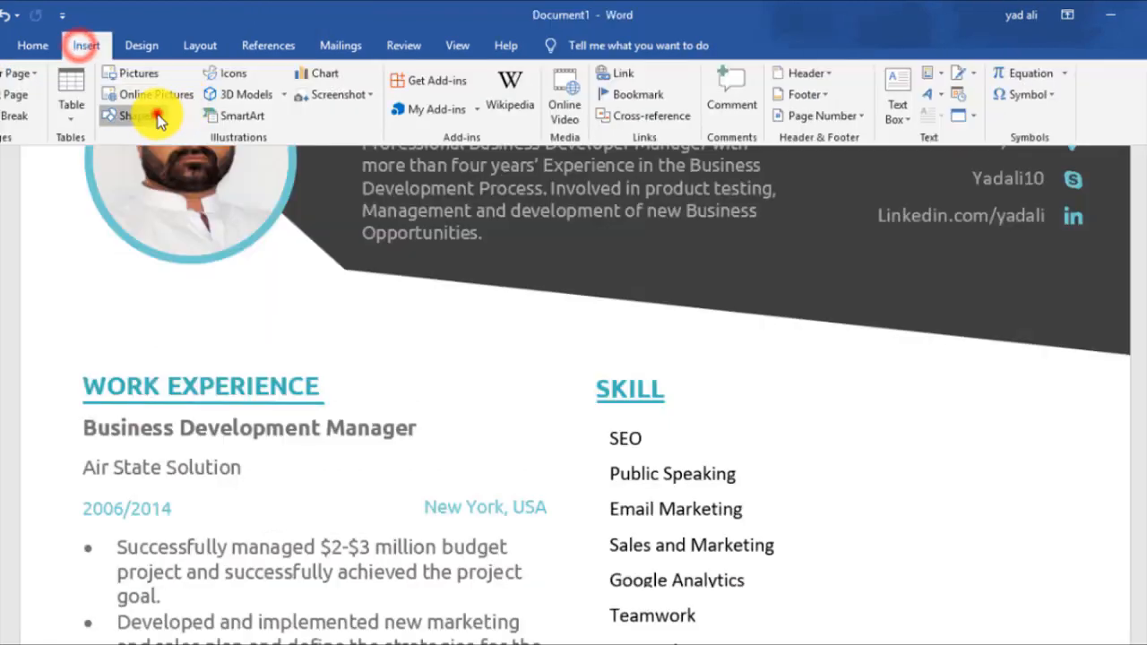
click(136, 116)
click(197, 161)
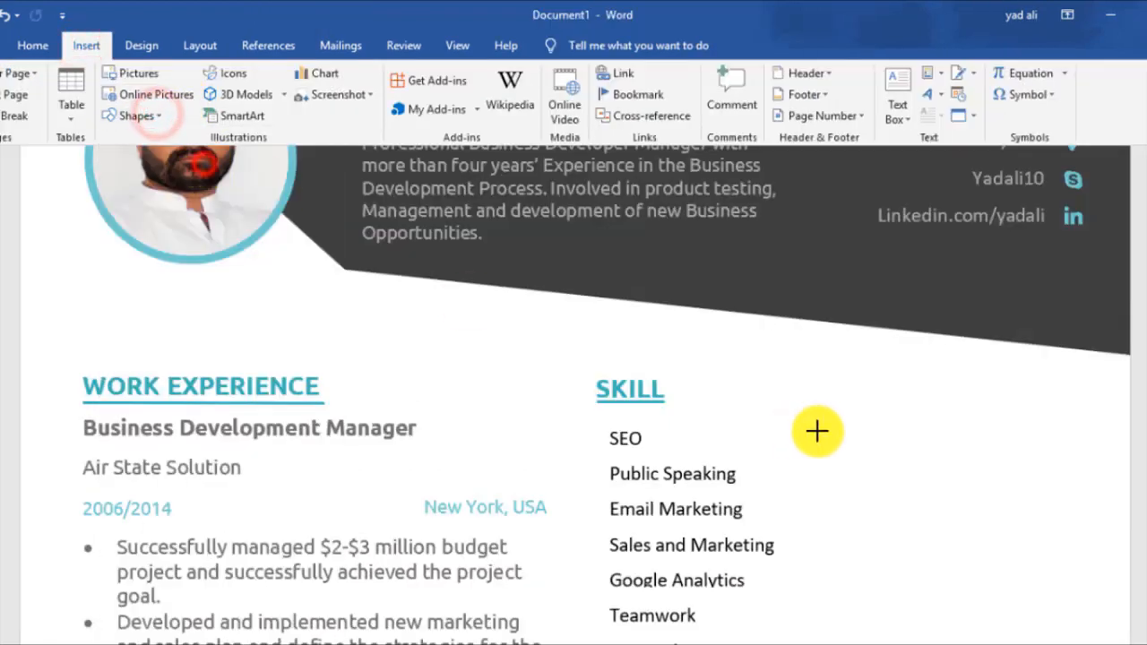
- Draw two rounded bars beside SEO, fill one dark grey, and center them on each other
drag(806, 423, 887, 453)
drag(957, 463, 1096, 458)
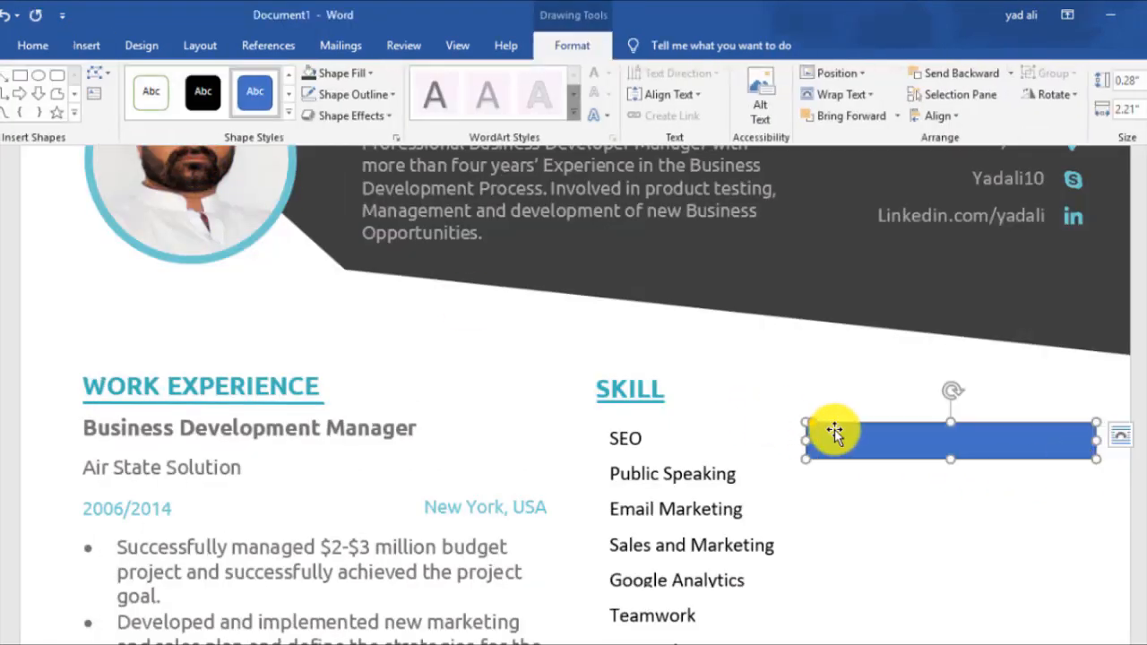
click(368, 72)
click(310, 257)
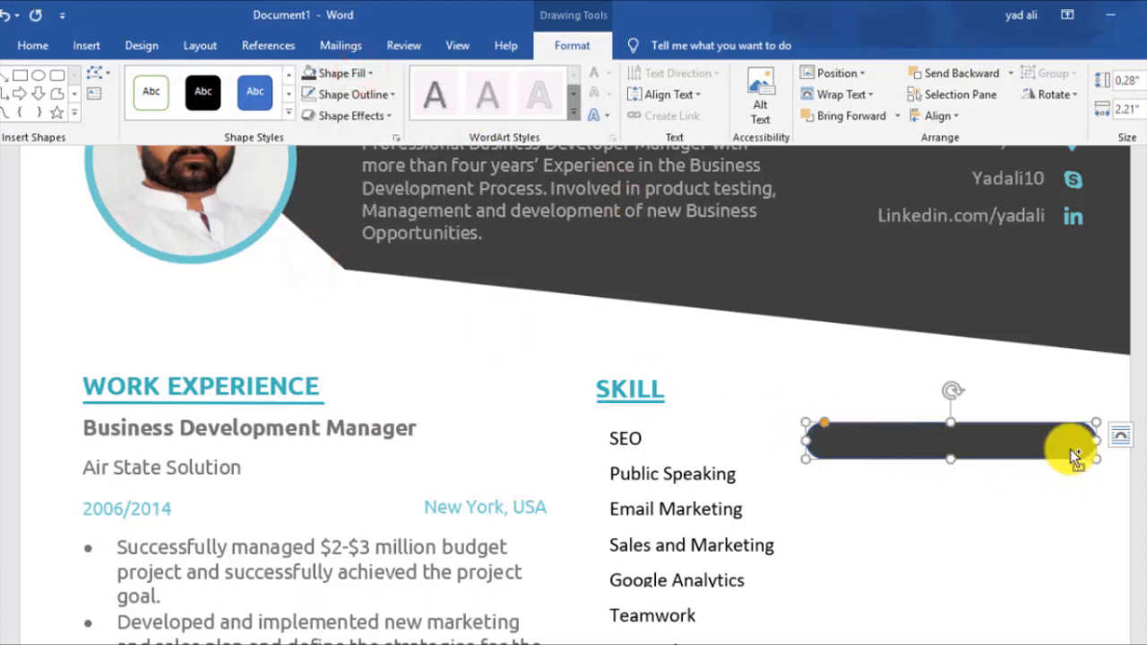
drag(1070, 455, 1056, 451)
click(938, 116)
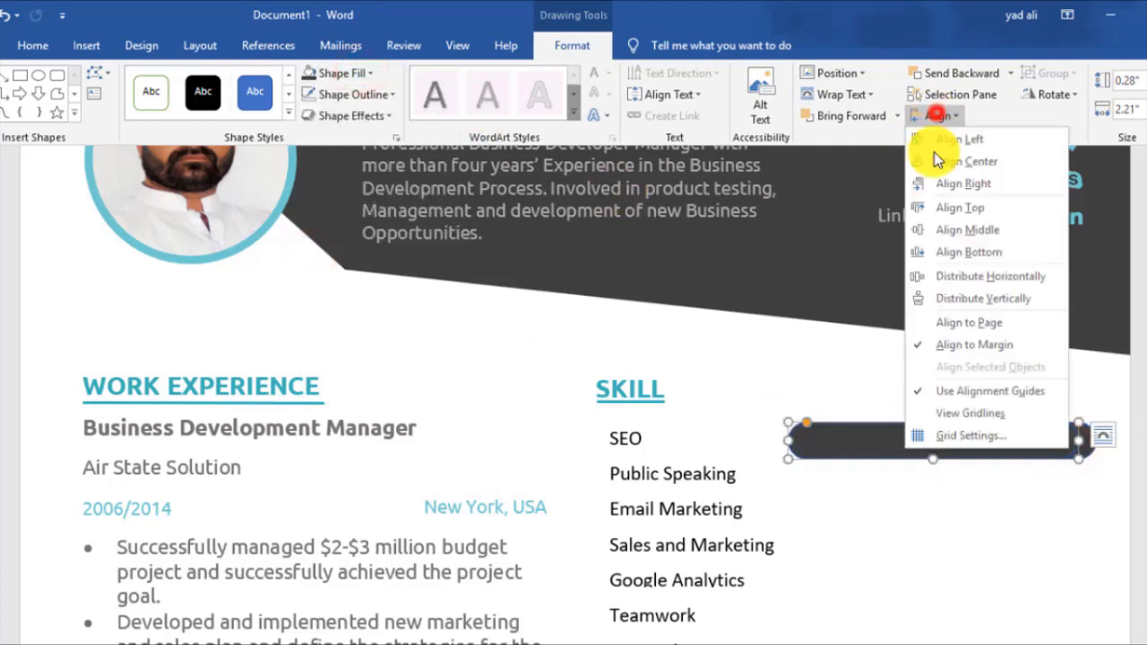
click(1045, 566)
shift+click(1083, 456)
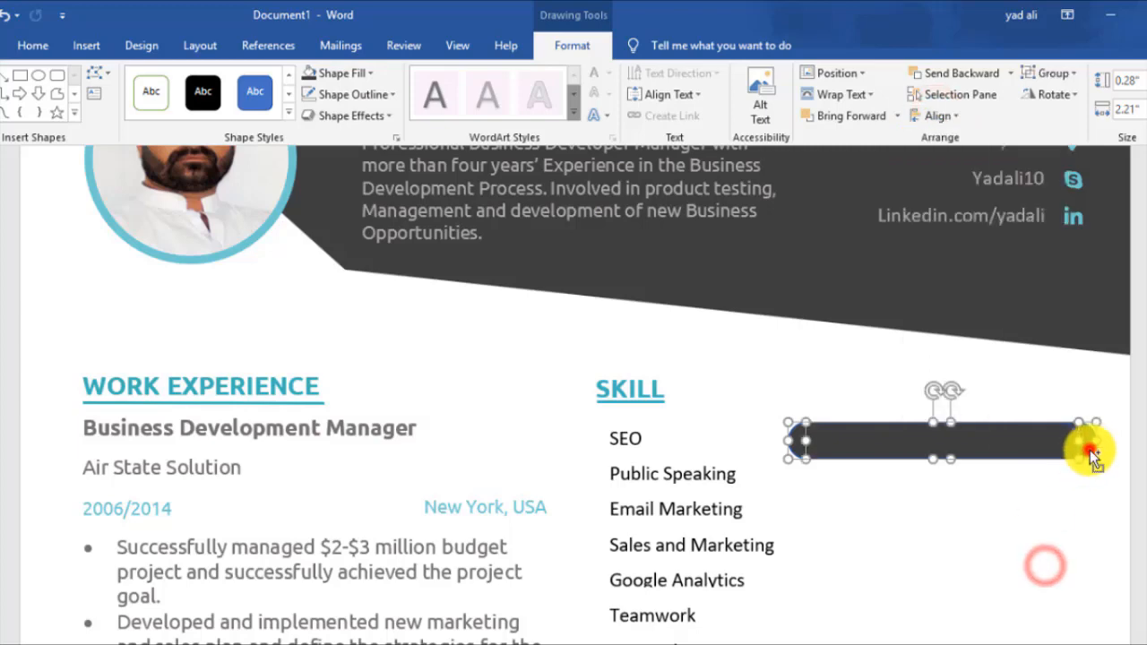
click(957, 116)
click(967, 161)
click(1050, 512)
- Give the back bar a lighter fill and outline, then group it with the dark bar
scroll(1049, 512, up, 1)
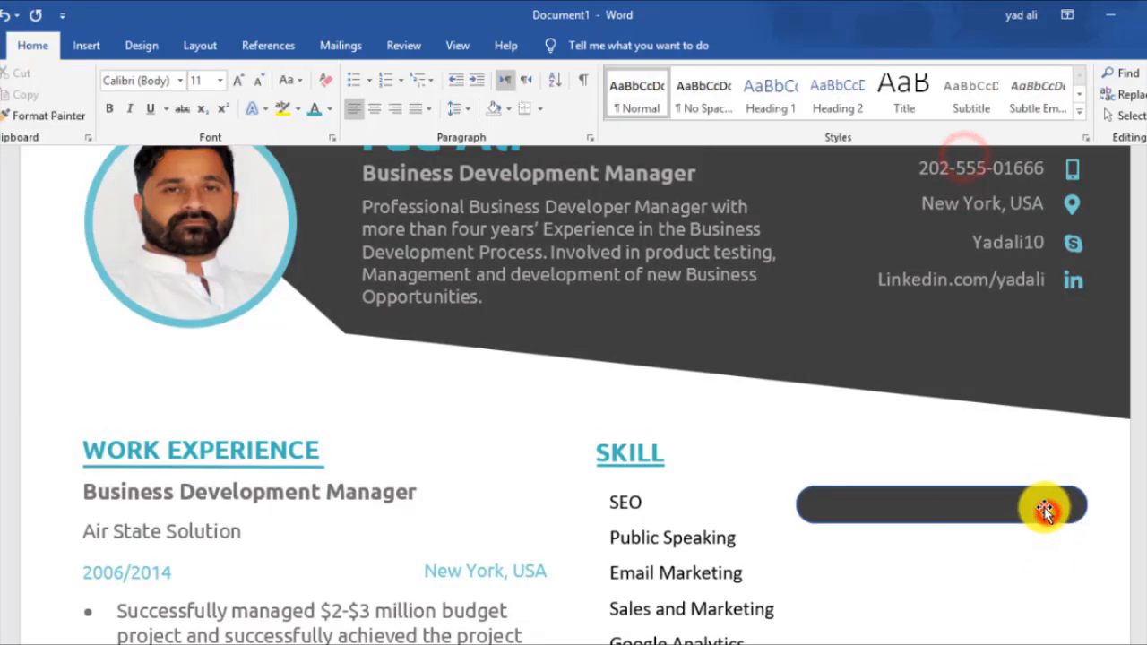
click(1076, 502)
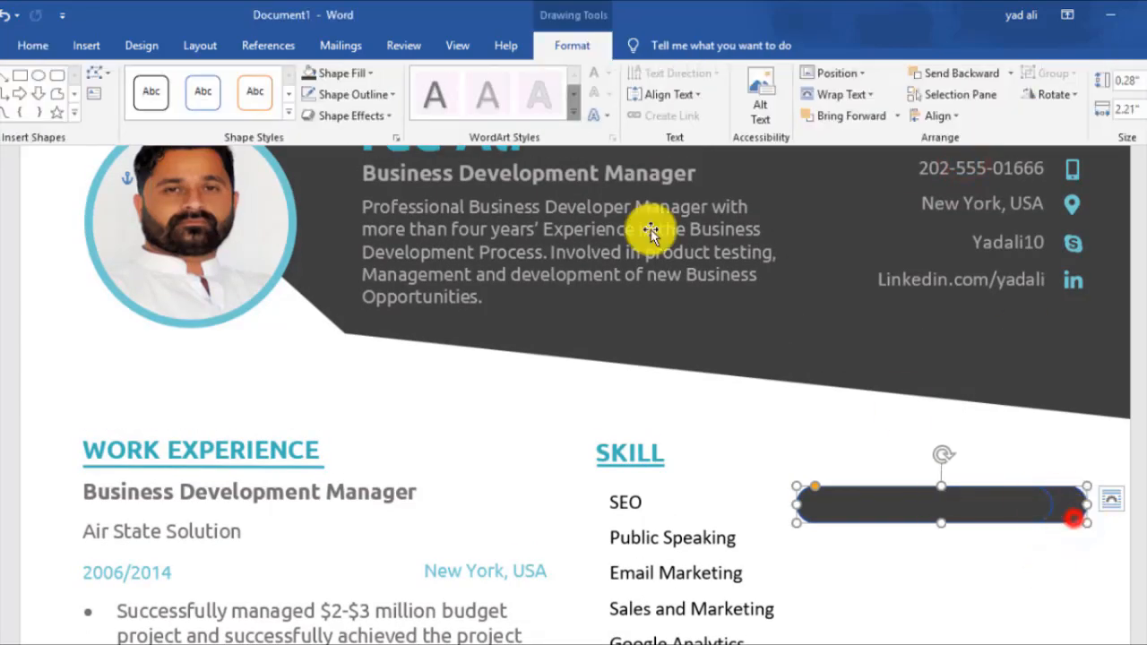
click(370, 72)
click(351, 273)
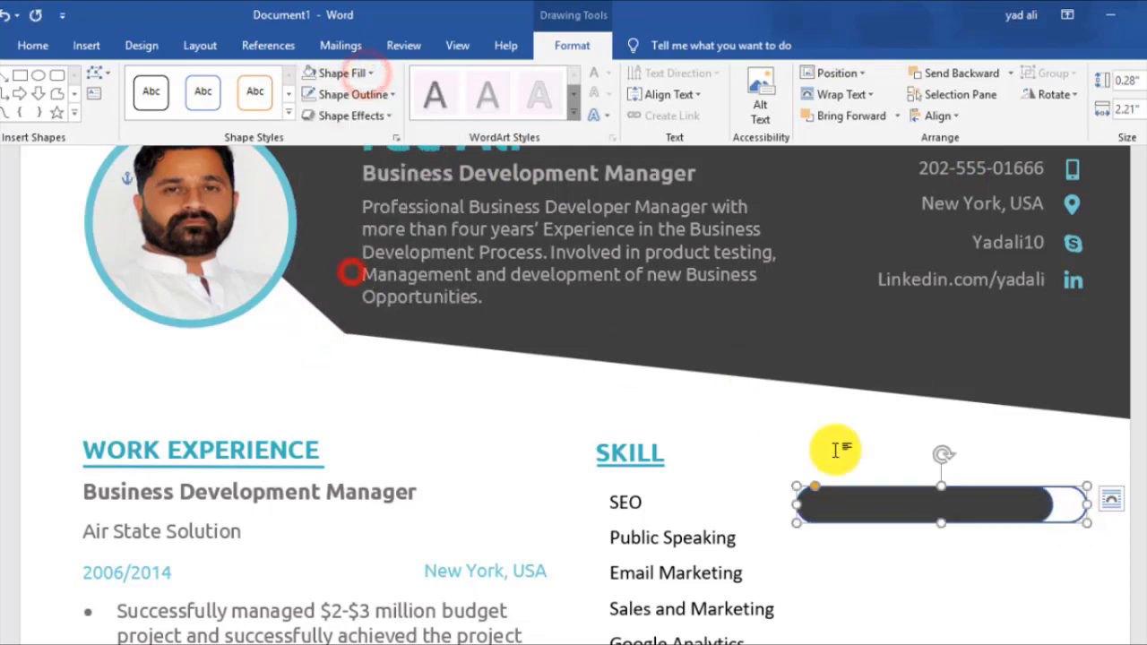
click(376, 95)
click(309, 275)
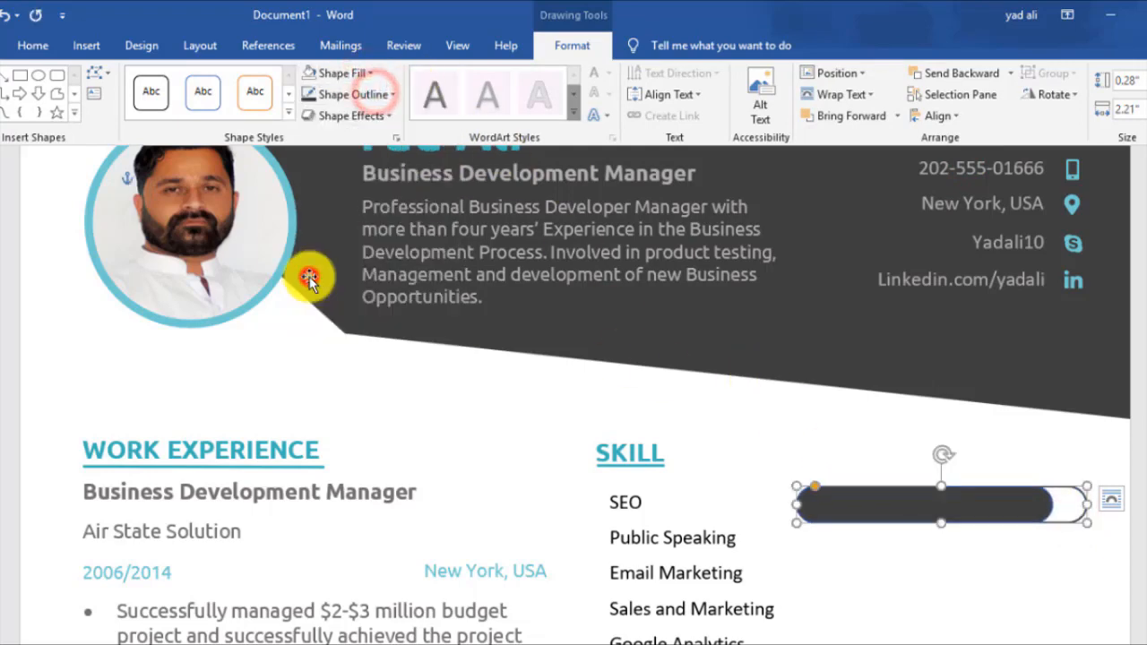
shift+click(973, 507)
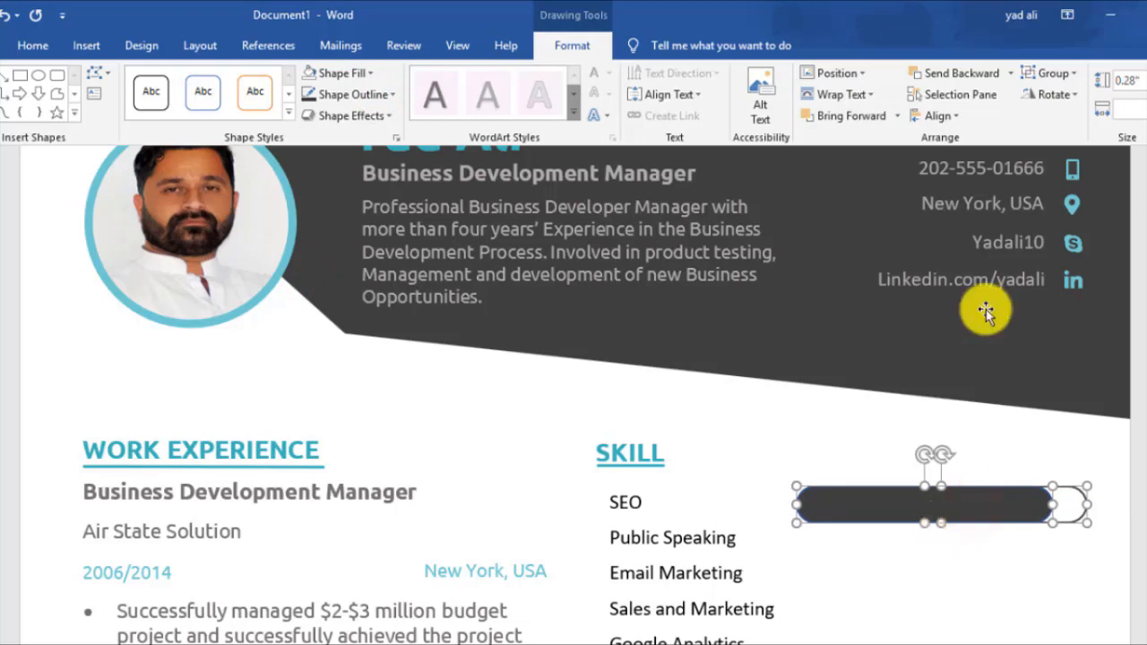
click(1075, 72)
click(1074, 77)
click(941, 507)
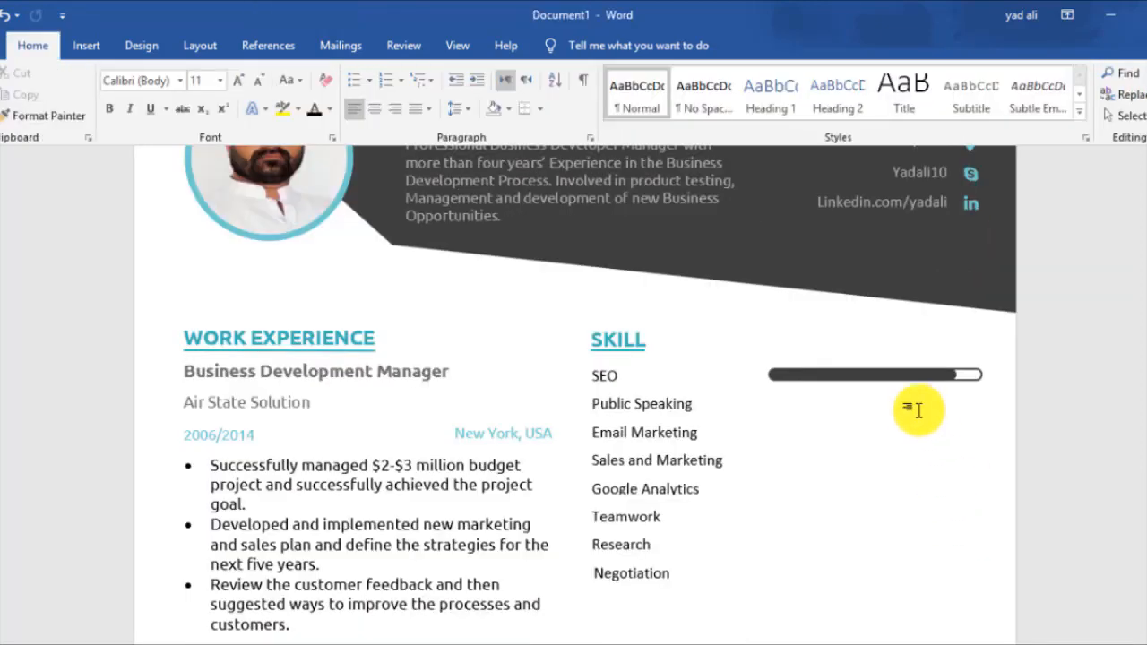
- Copy the grouped skill bar beside each skill below, down to Negotiation
click(912, 380)
drag(912, 380, 919, 565)
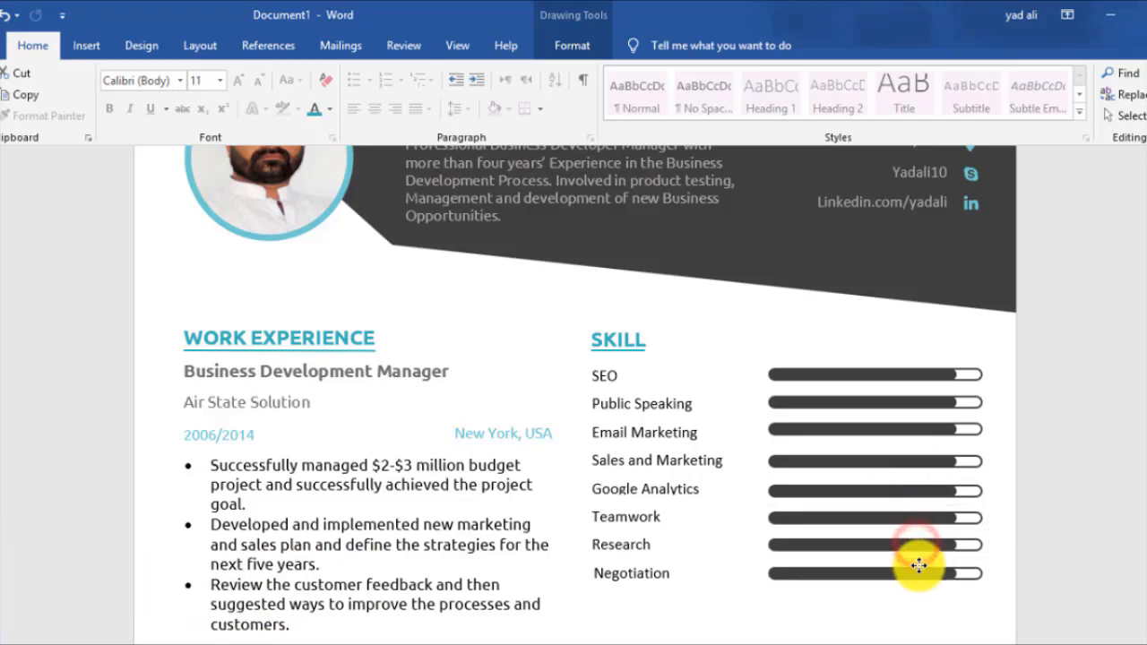
scroll(1012, 525, up, 8)
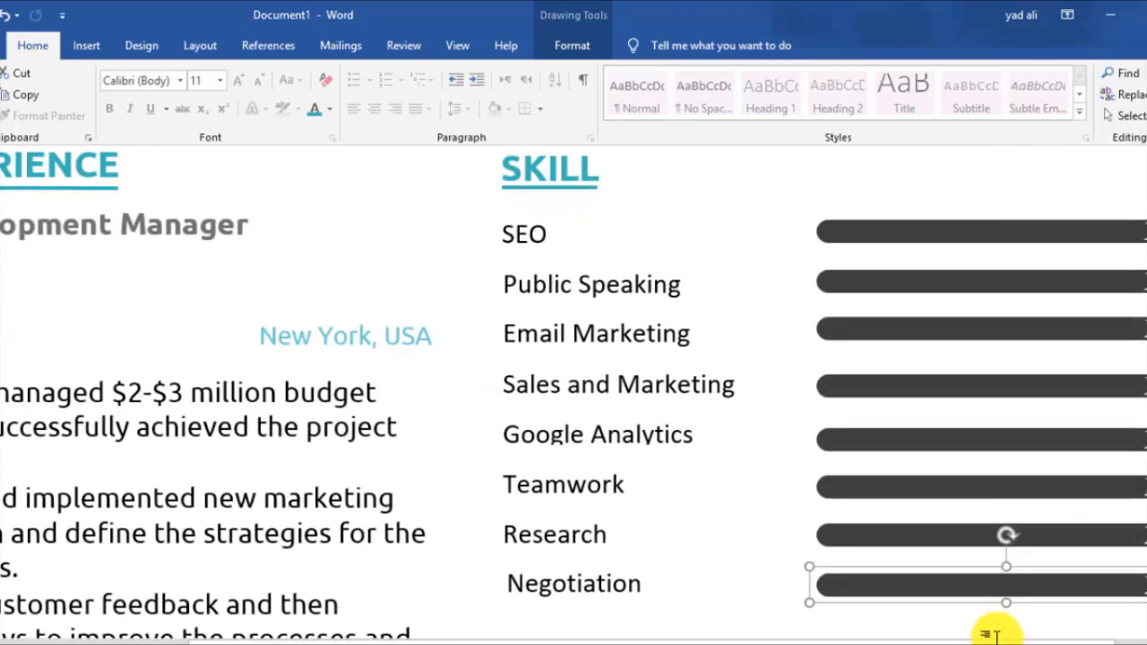
- Adjust the dark fills for Public Speaking, Email Marketing, Sales and Marketing, and Google Analytics
click(1014, 284)
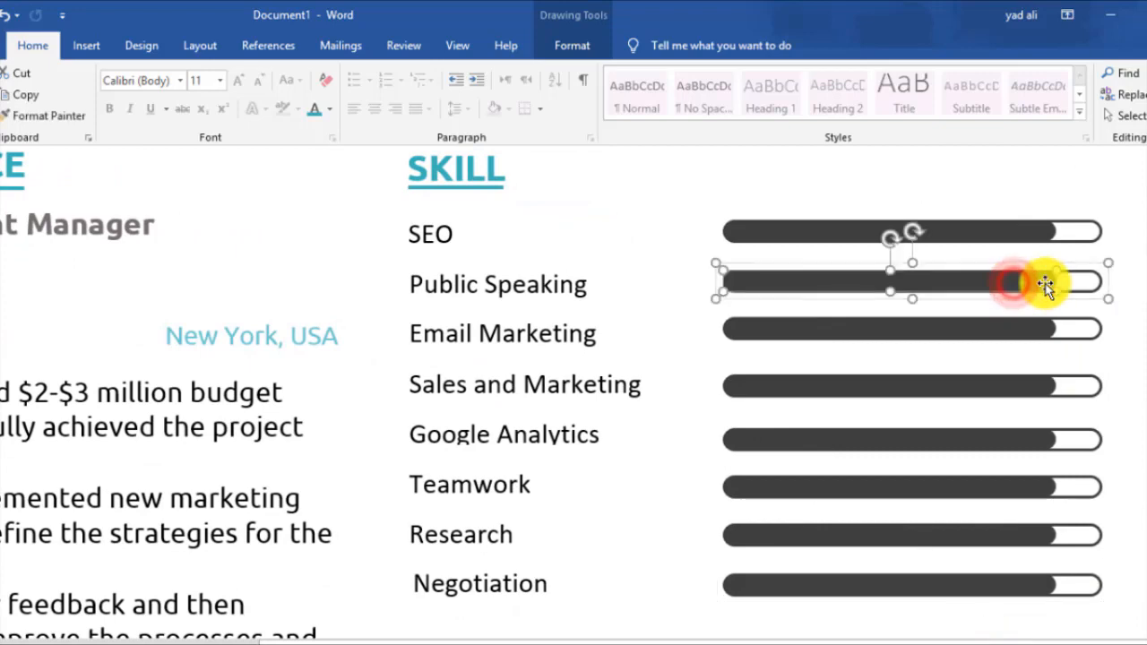
scroll(1045, 283, up, 2)
drag(1085, 289, 1065, 290)
double_click(1071, 339)
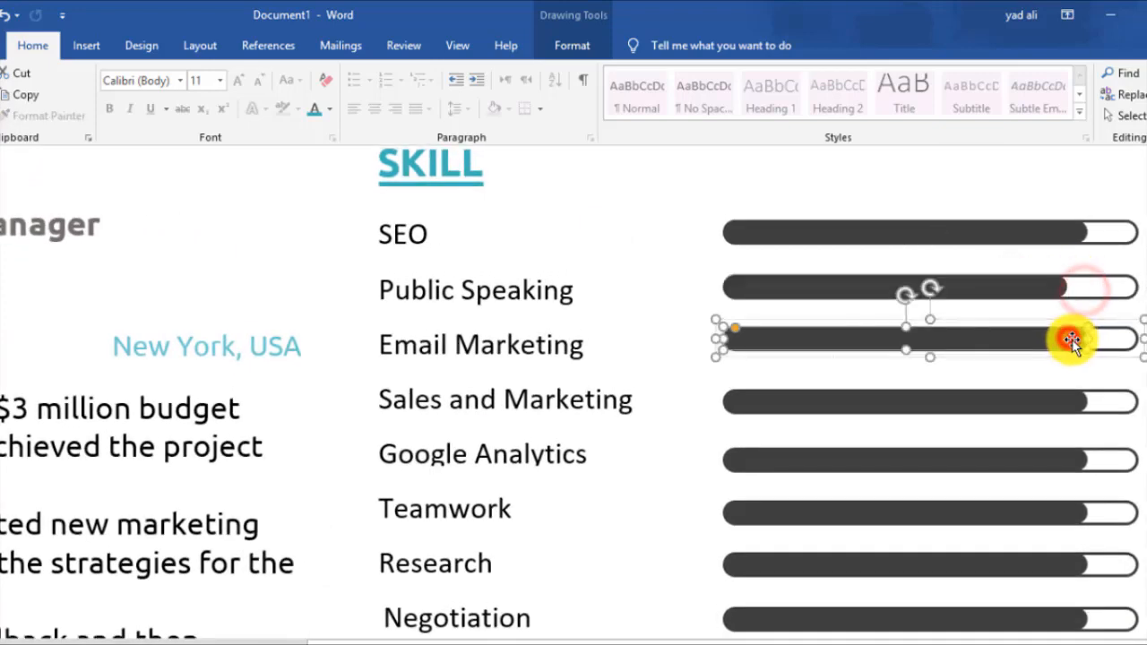
drag(1072, 339, 1047, 339)
double_click(1063, 402)
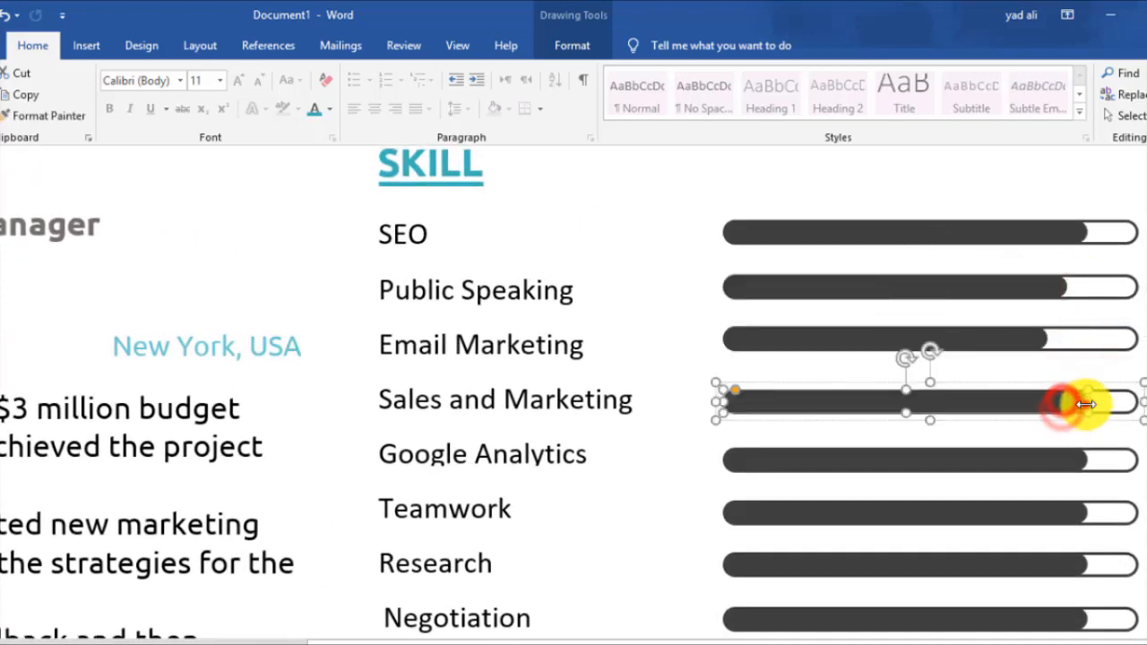
drag(1086, 405, 1080, 405)
click(1068, 466)
click(1067, 461)
drag(1087, 462, 1097, 462)
click(1062, 515)
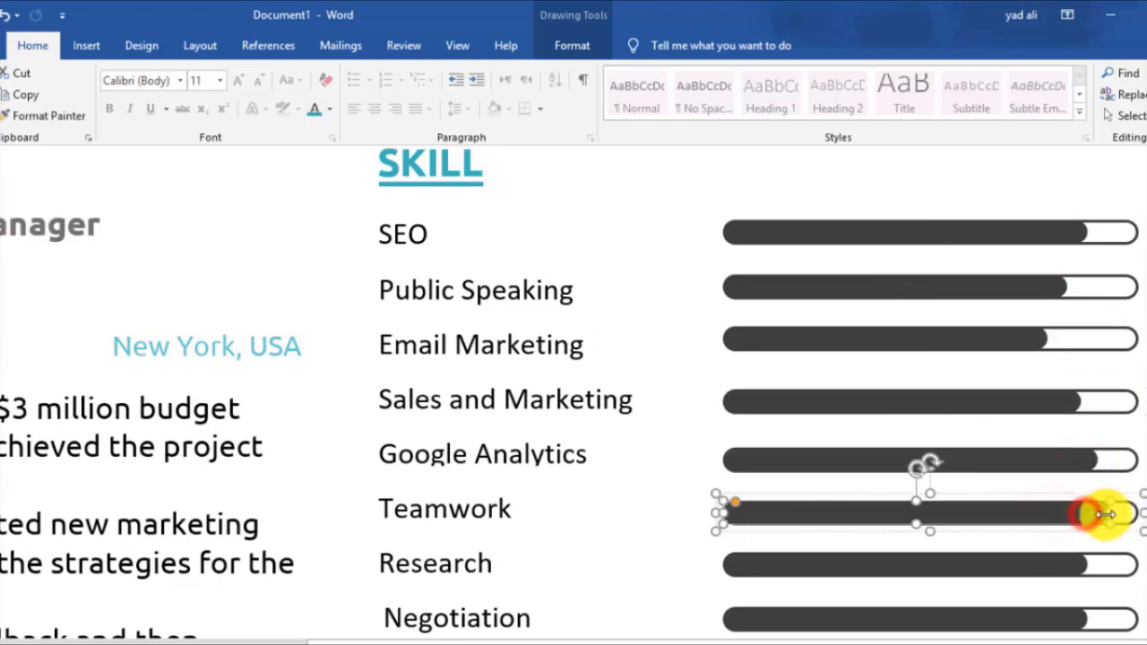
- Shorten the Research and Negotiation bar fills to show lower skill levels
scroll(1055, 379, down, 3)
click(1055, 367)
drag(1084, 366, 1002, 364)
click(1081, 418)
drag(1083, 420, 1052, 422)
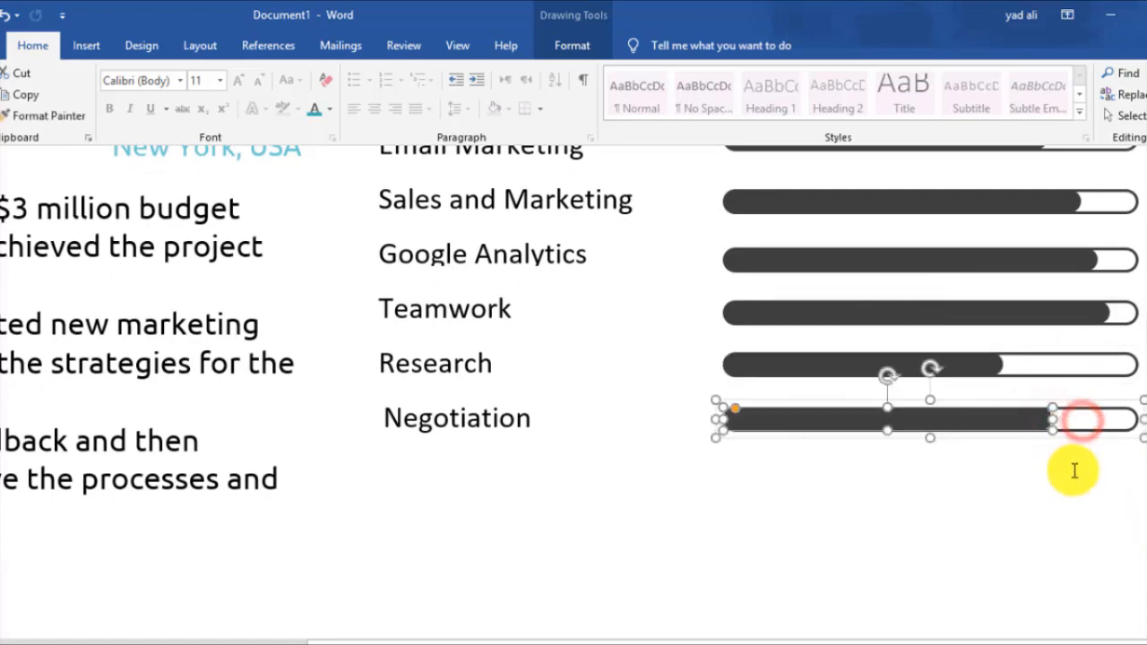
click(1074, 465)
scroll(1074, 464, down, 9)
scroll(1074, 463, down, 3)
scroll(1074, 463, up, 1)
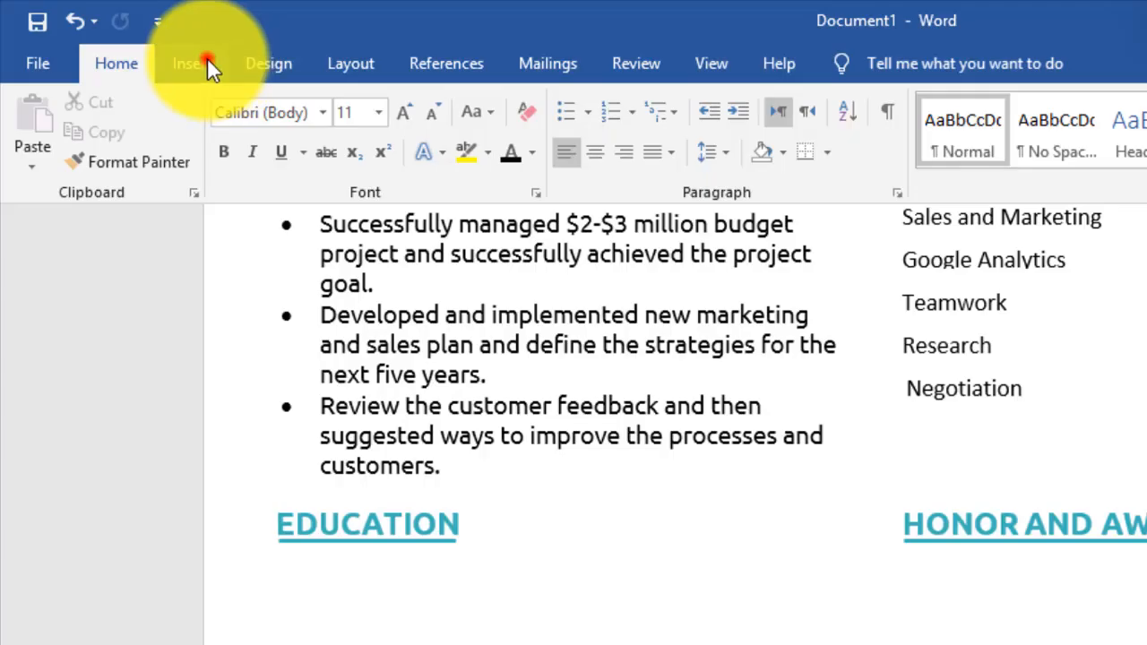
click(194, 63)
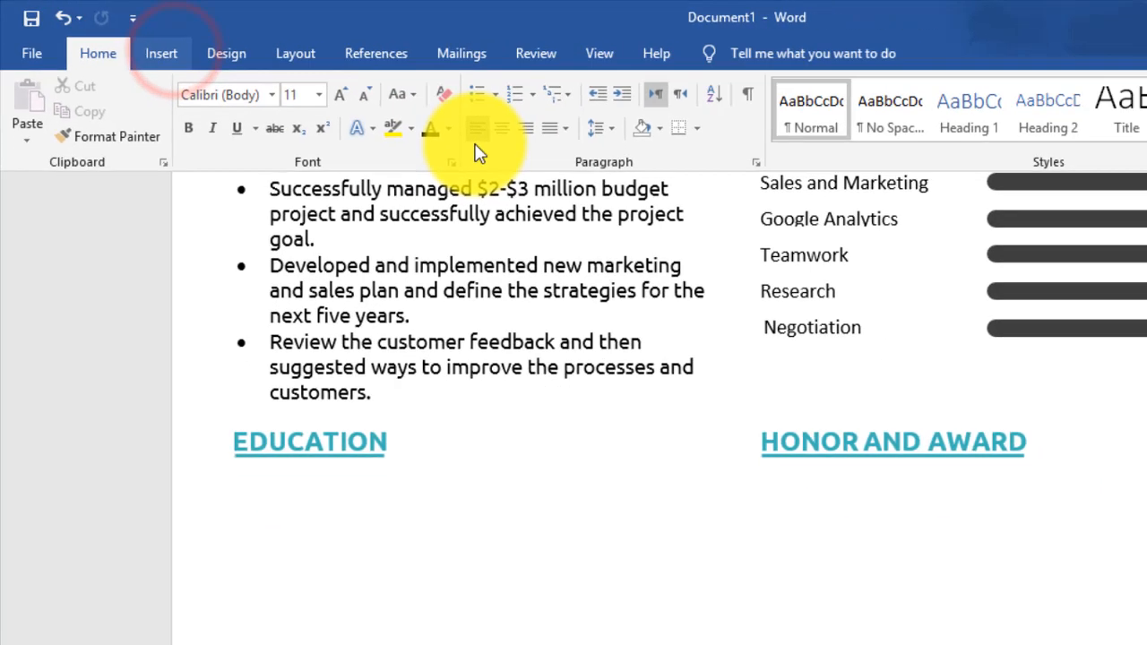
- Draw a text box under EDUCATION with 'Master in computer science and Business Administration', sized to fit
click(1007, 115)
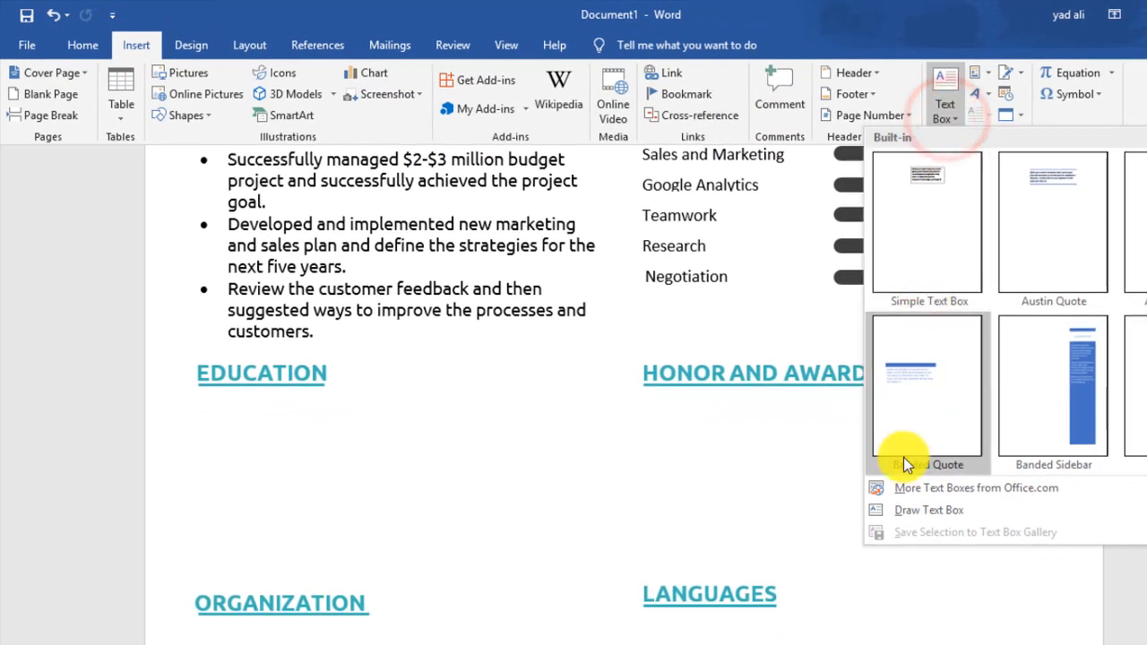
click(960, 539)
mouse_move(196, 396)
mouse_down()
mouse_move(302, 440)
mouse_move(473, 439)
mouse_up()
text(Master in computer science and)
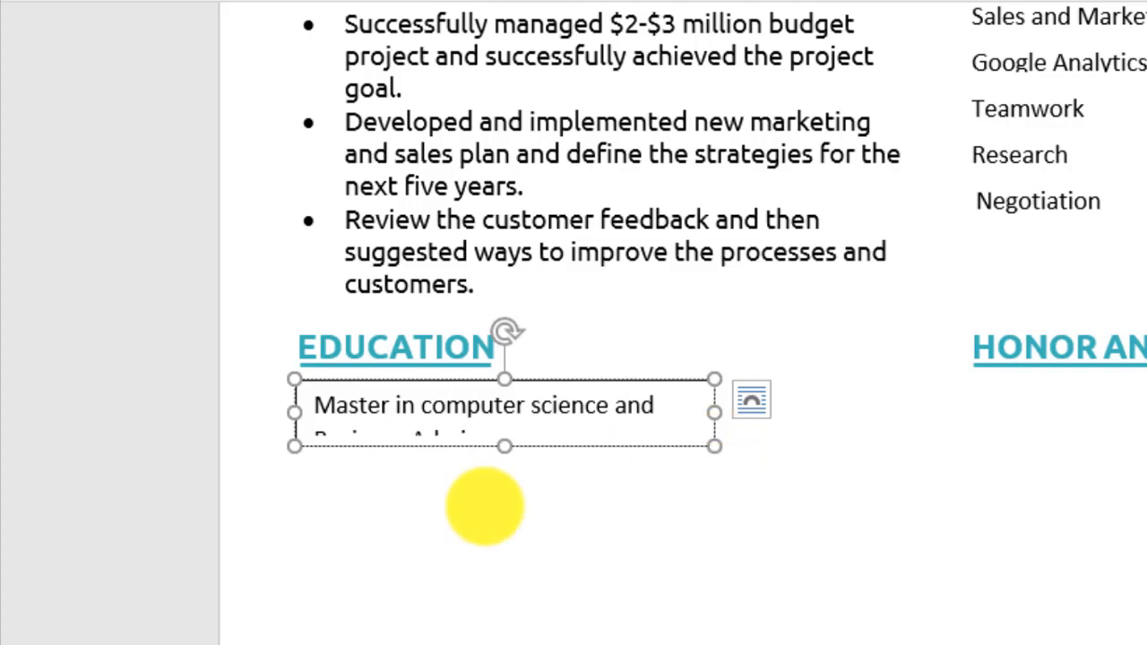
drag(505, 446, 513, 484)
click(485, 448)
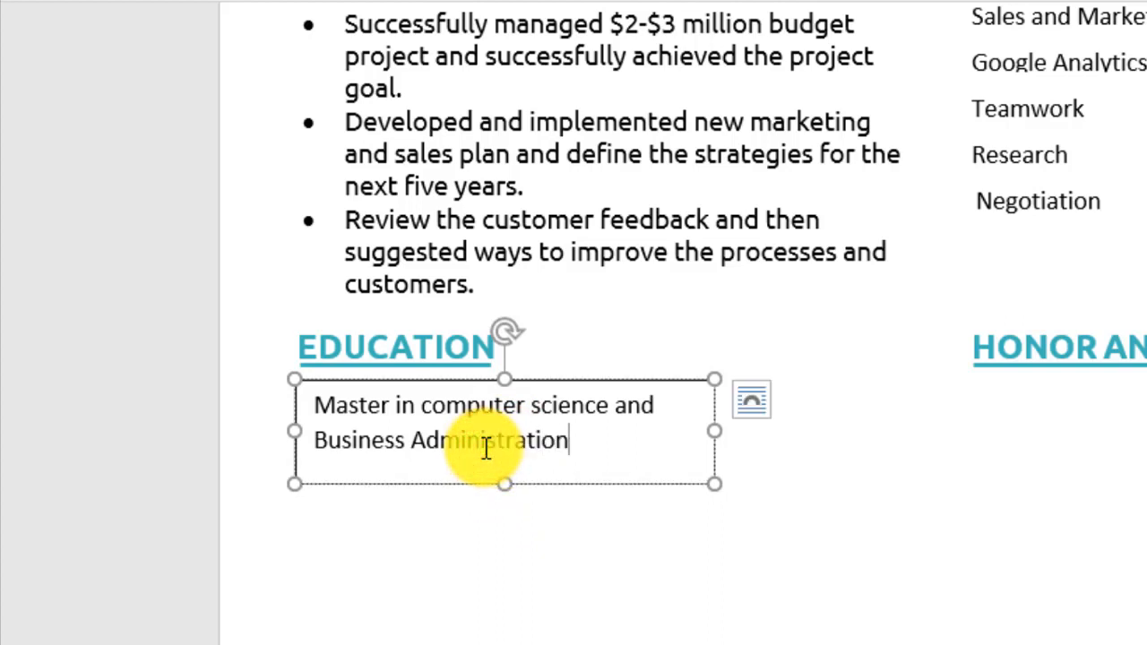
drag(715, 431, 938, 435)
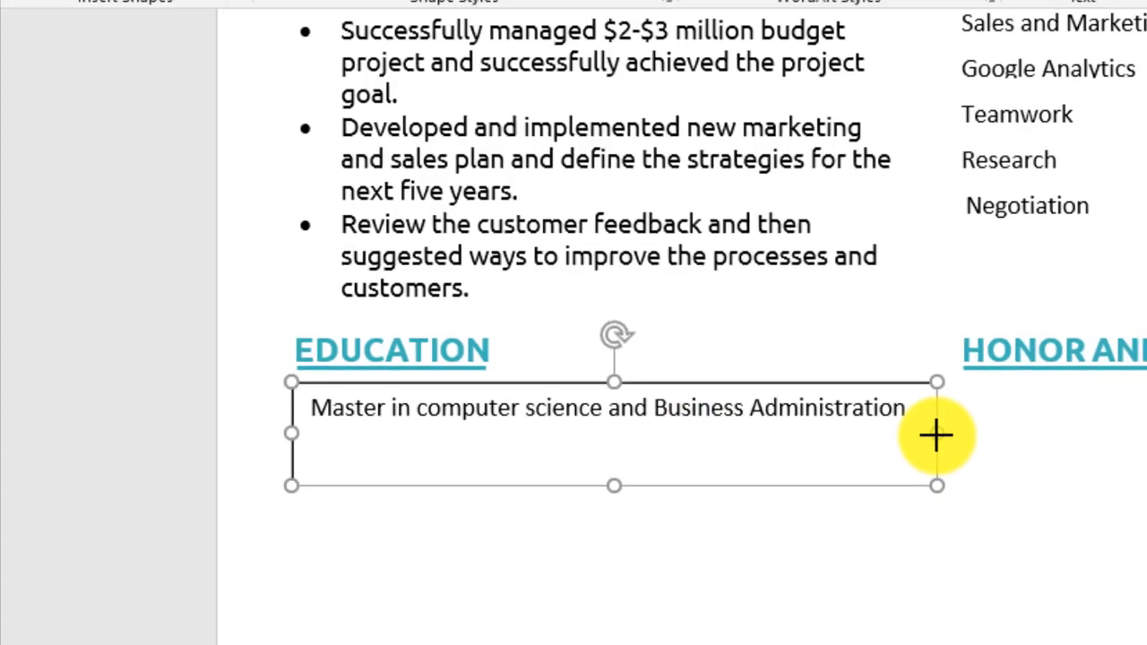
- Remove the degree text box's fill and border, and nudge it into place
click(494, 49)
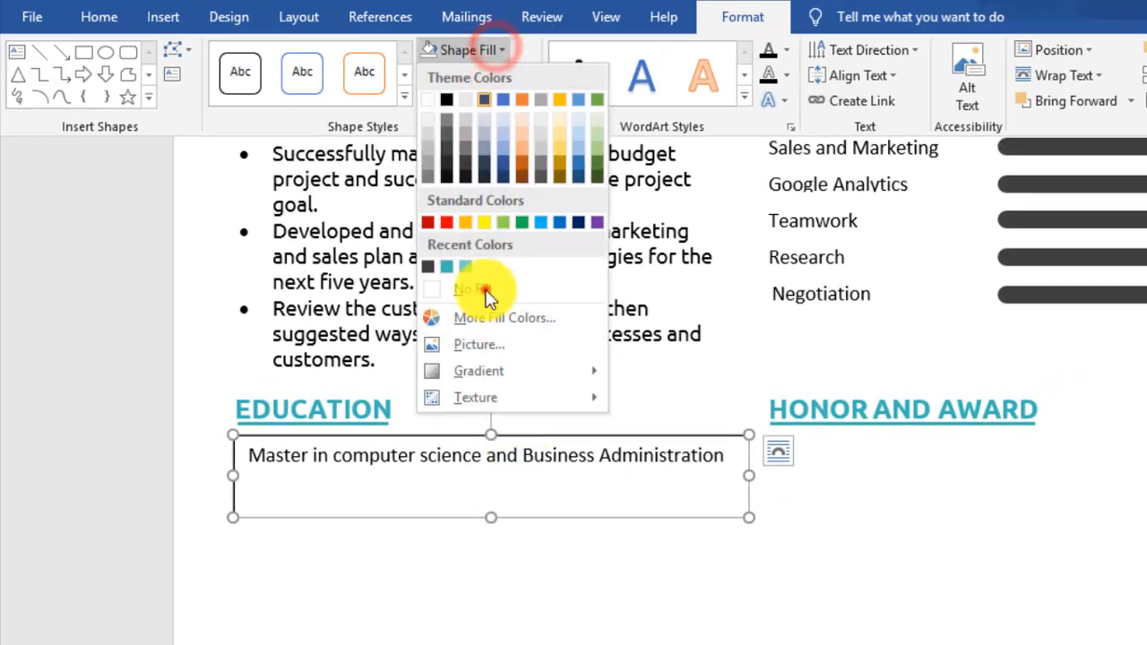
click(484, 286)
click(512, 79)
click(502, 315)
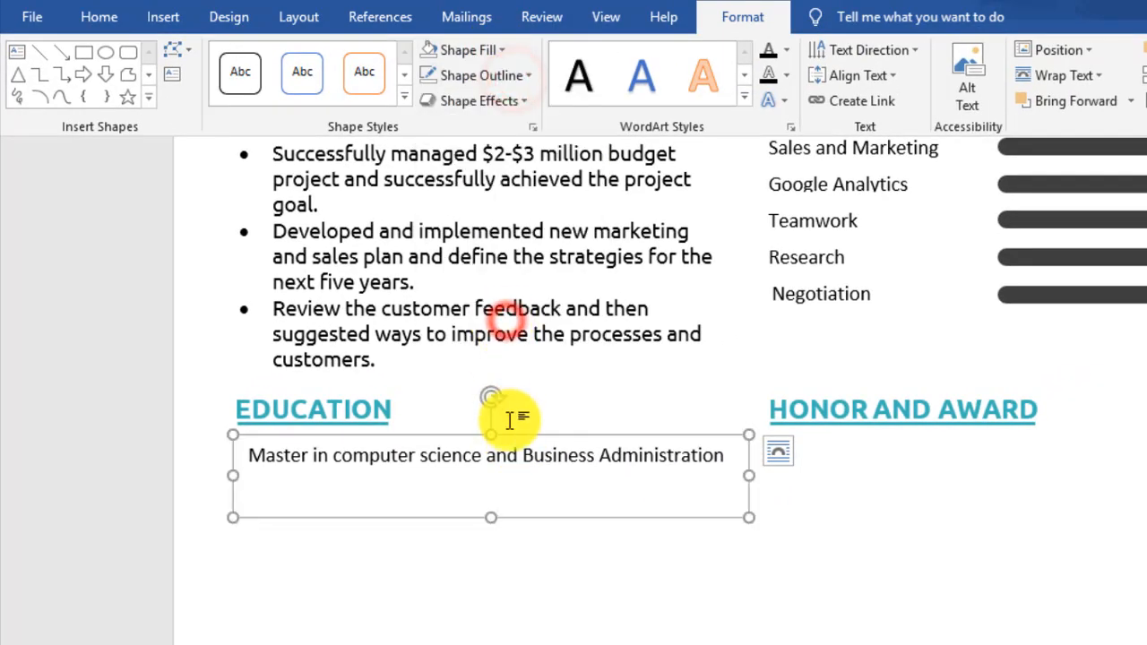
drag(511, 434, 499, 429)
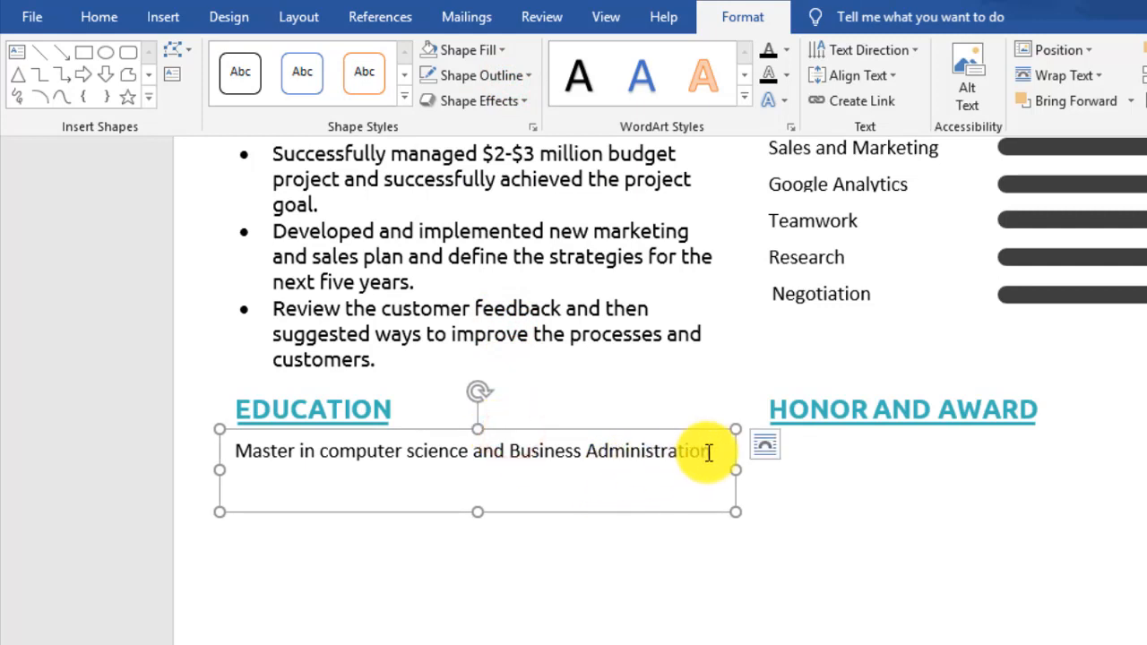
- Format the degree text as bold, 12 pt, in the Ubuntu font
drag(711, 452, 217, 458)
key(ctrl+b)
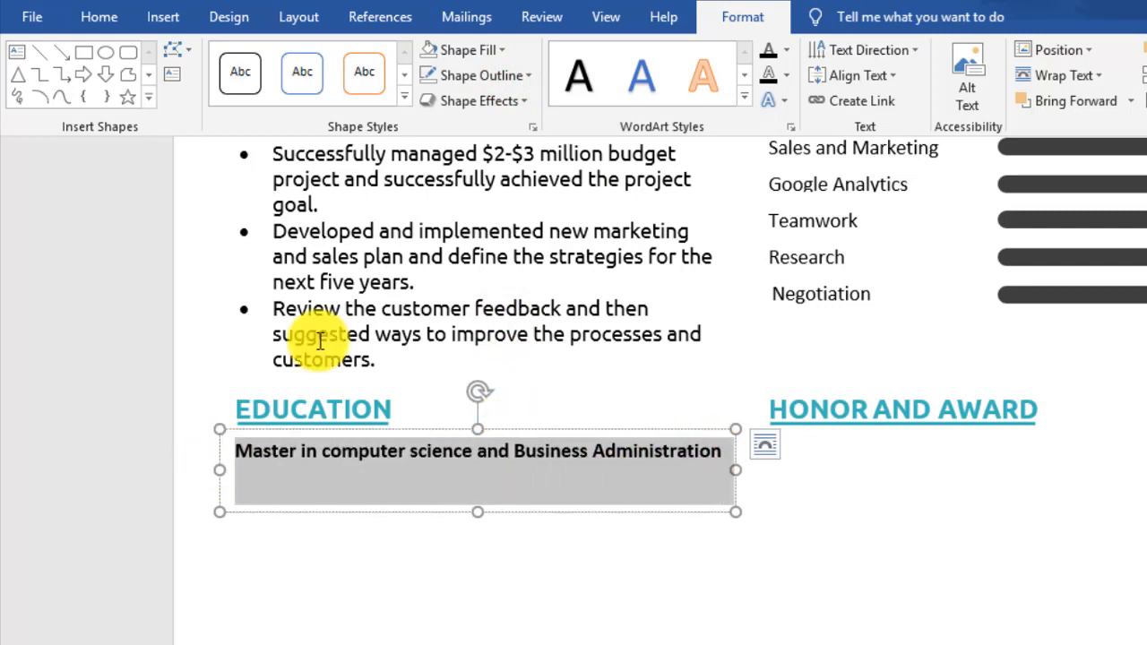
click(108, 16)
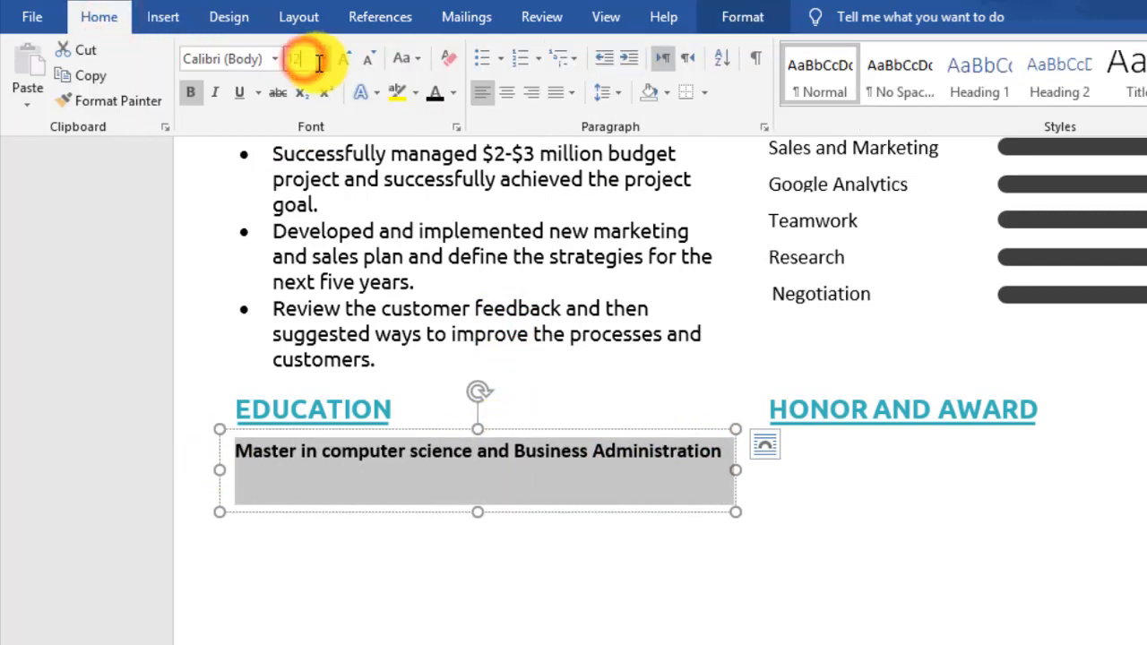
text(12)
key(Return)
click(403, 488)
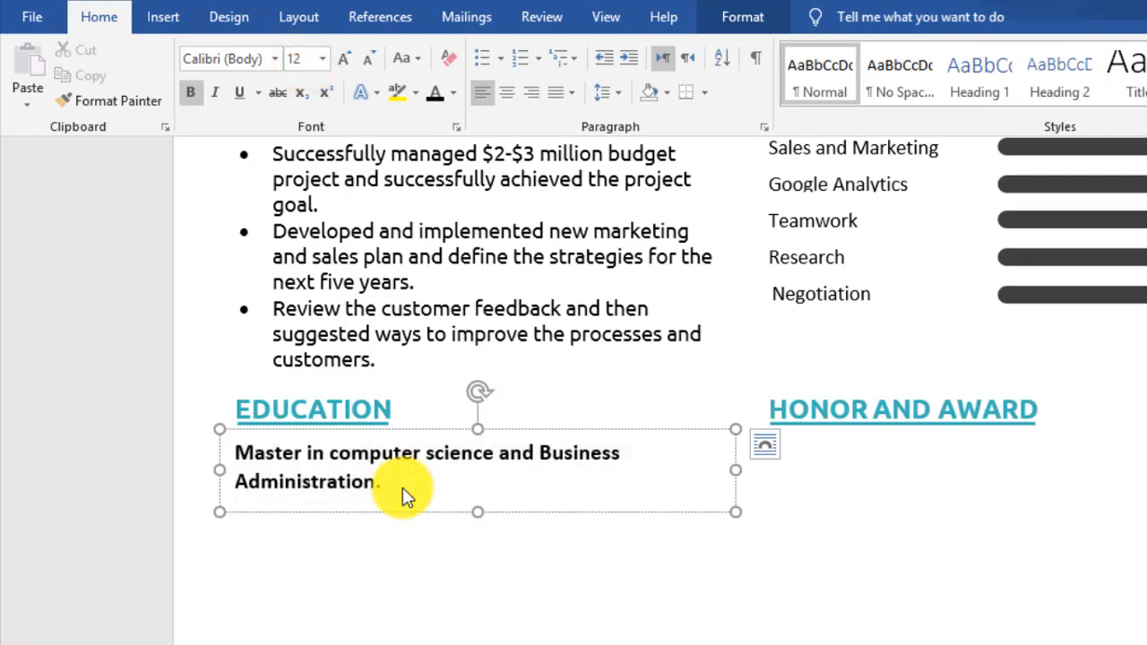
drag(404, 429, 392, 478)
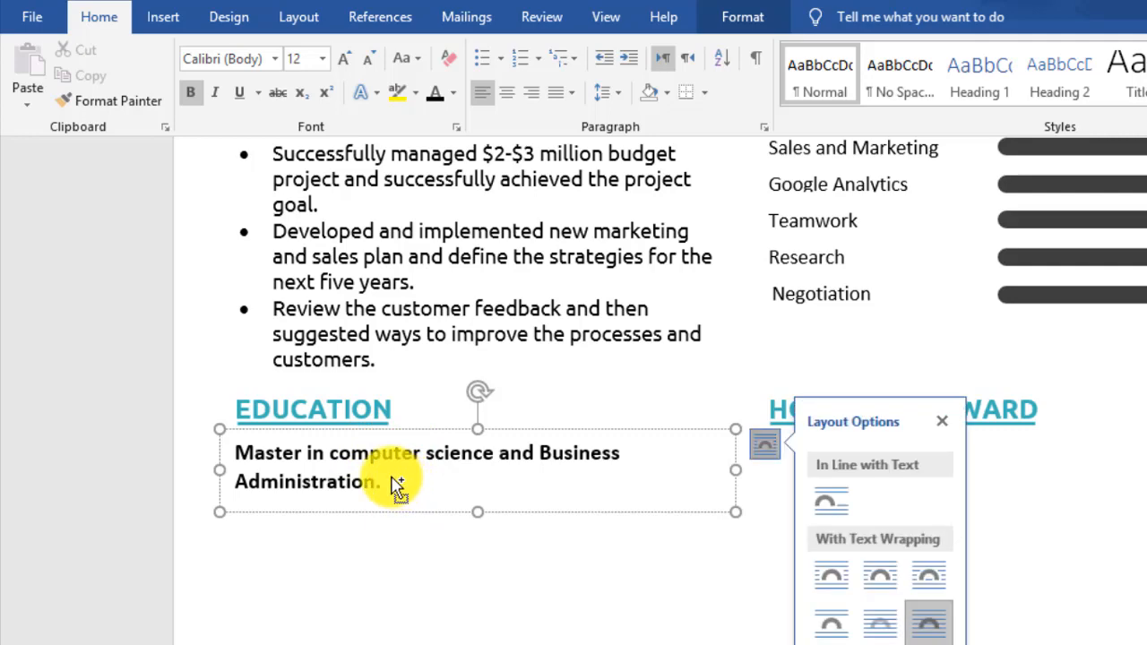
triple_click(373, 481)
click(247, 60)
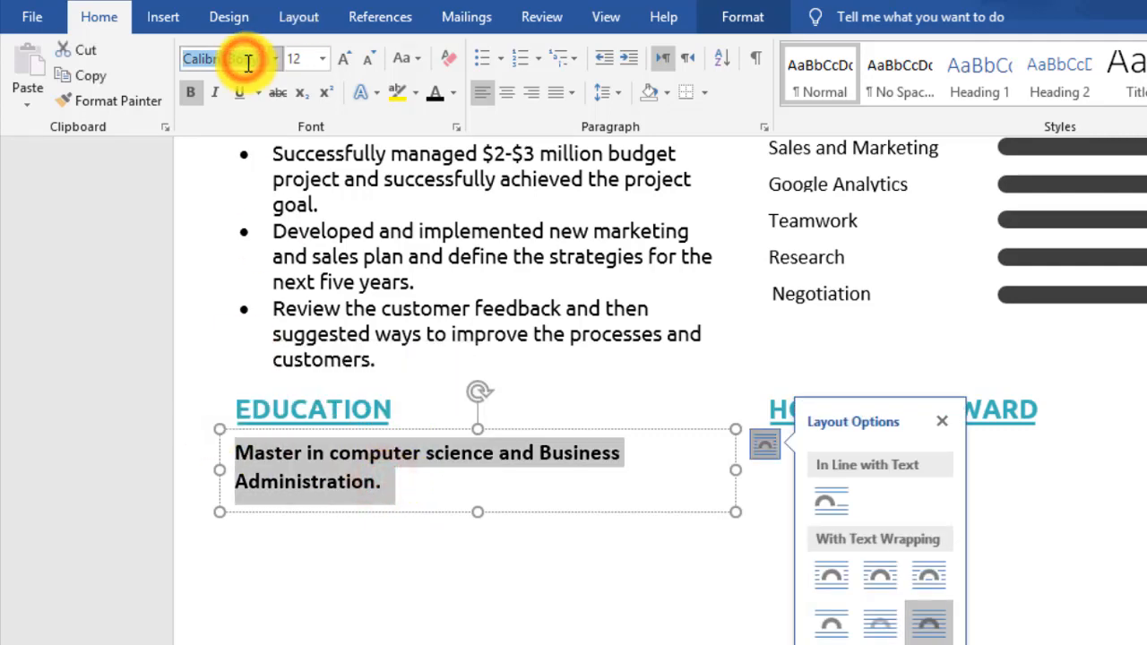
text(Ubuntu)
key(Return)
click(550, 586)
scroll(548, 552, down, 5)
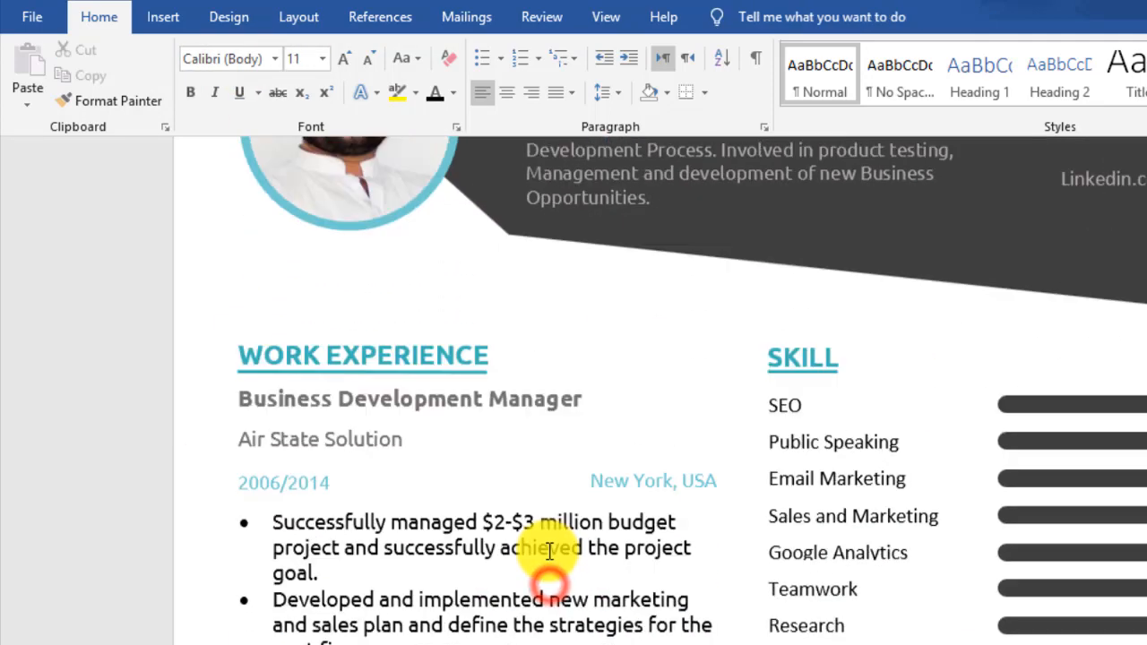
- Add a borderless, unfilled text box reading 'University of Chicago, USA' below the degree
click(164, 15)
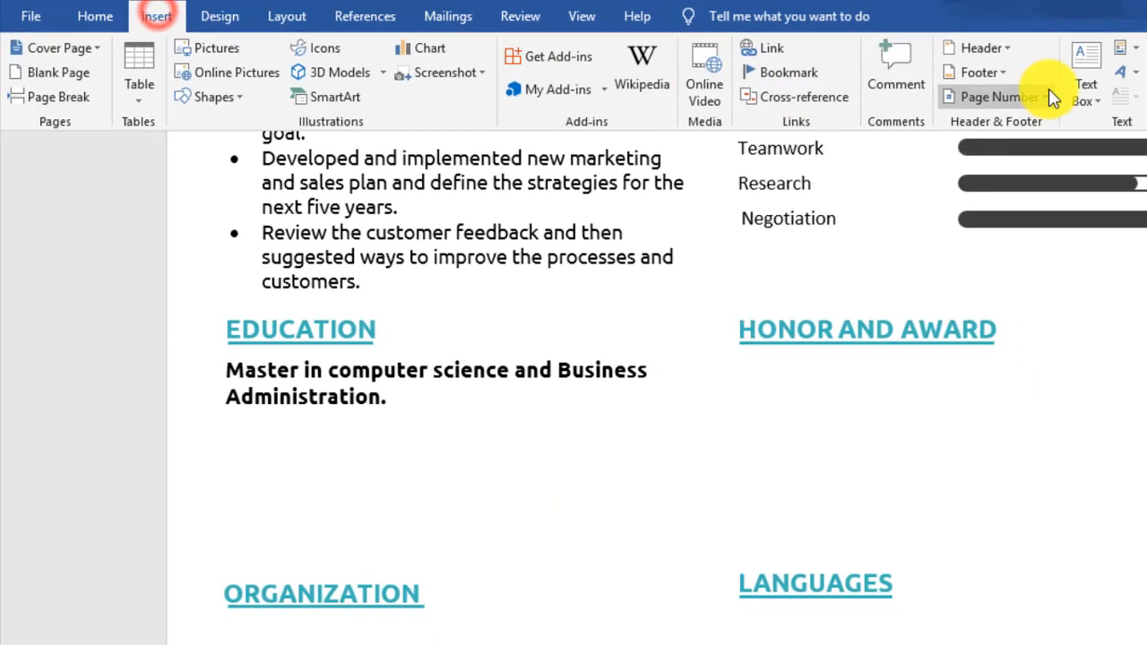
click(1134, 95)
click(986, 502)
mouse_move(207, 379)
mouse_down()
mouse_move(320, 415)
mouse_move(459, 423)
mouse_up()
text(Univeristy of Chicago, USA)
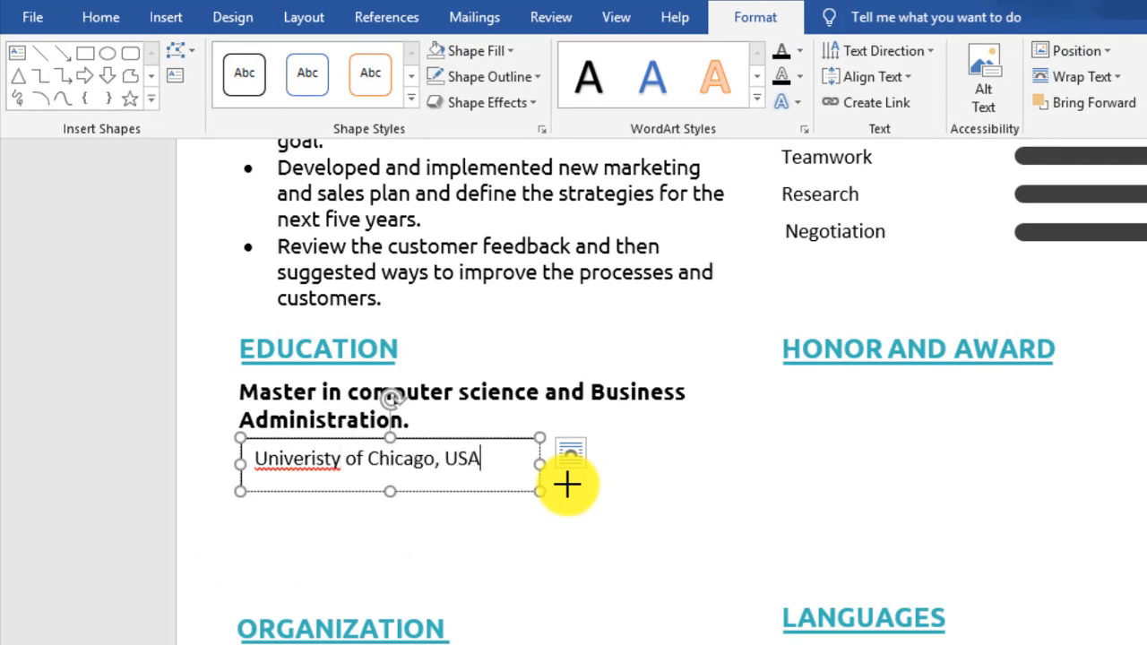
right_click(296, 460)
click(235, 114)
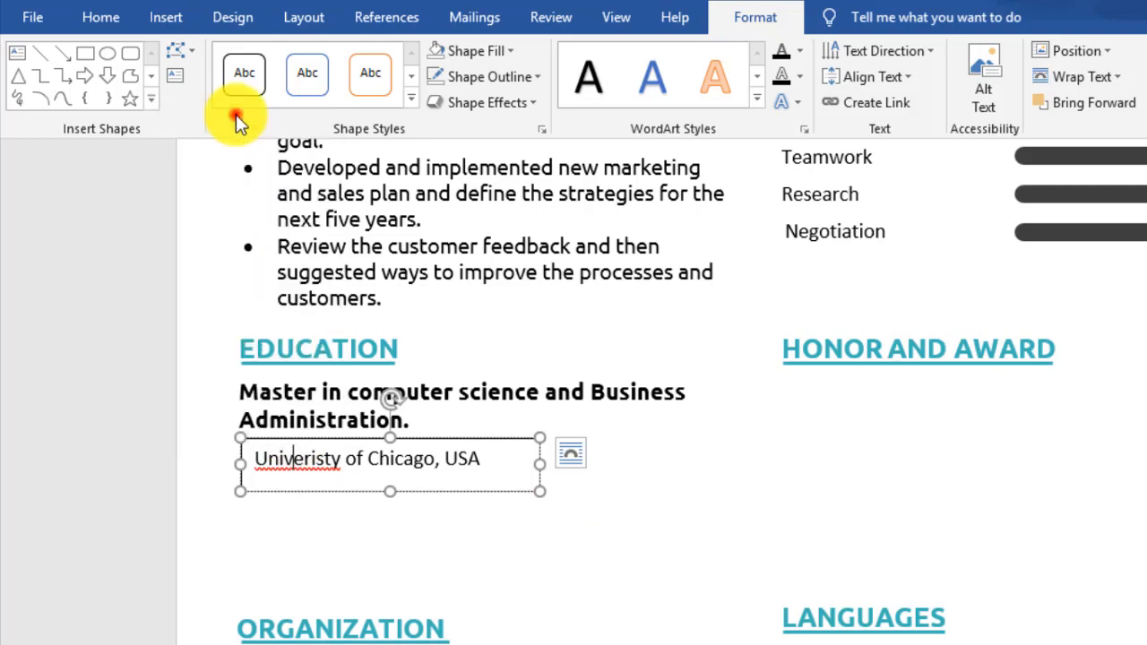
click(489, 50)
click(494, 294)
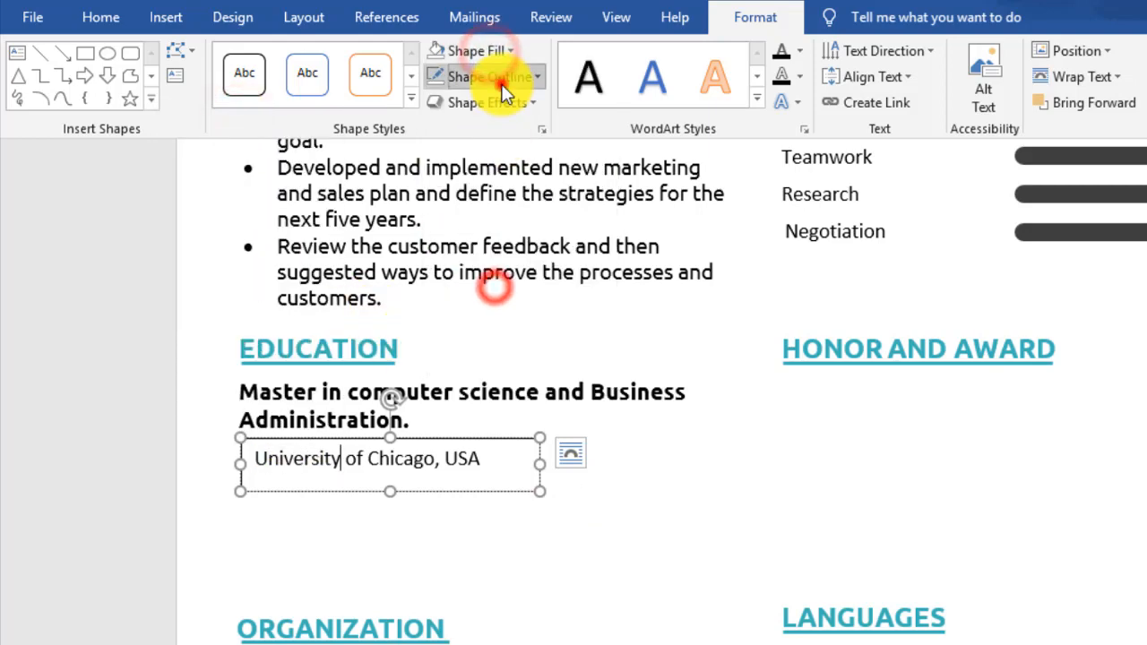
click(497, 77)
click(513, 323)
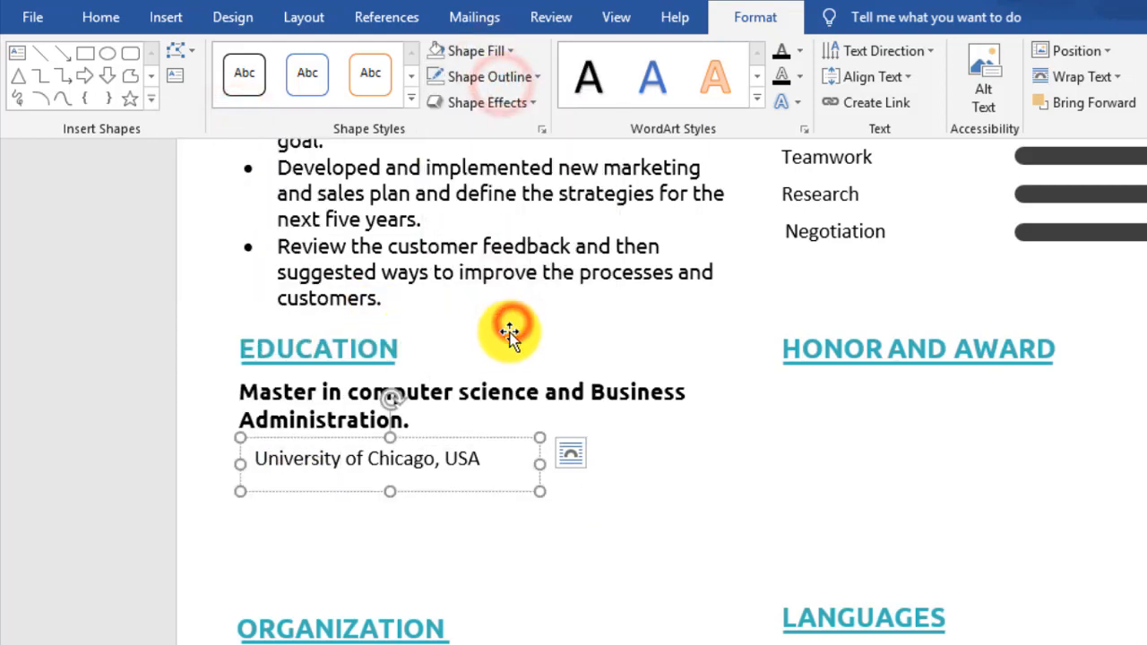
- Set the university line in Ubuntu, add a 2006-2008 line in Ubuntu, and select the ORGANIZATION box
click(102, 19)
text(Ubuntu)
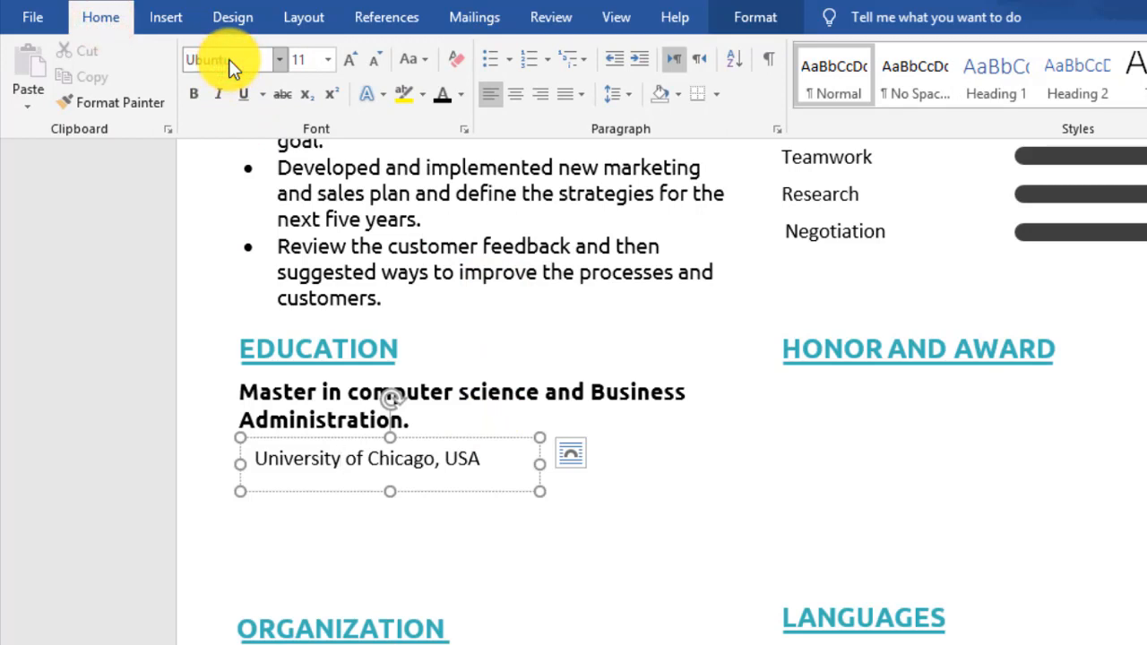
key(Return)
drag(431, 437, 225, 501)
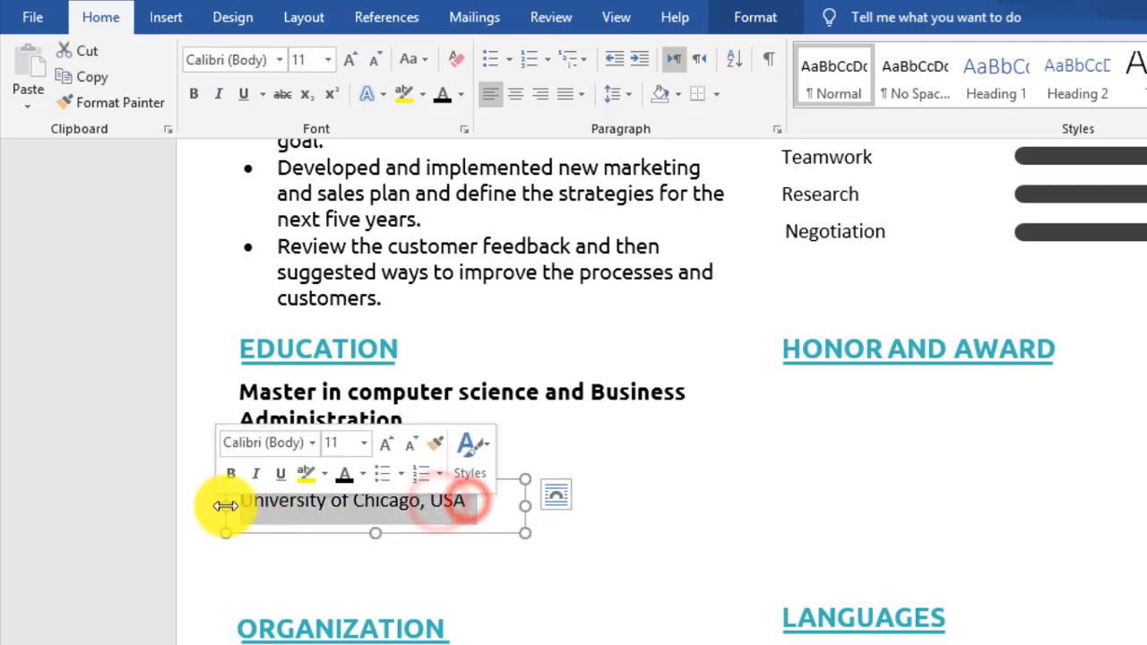
text(200)
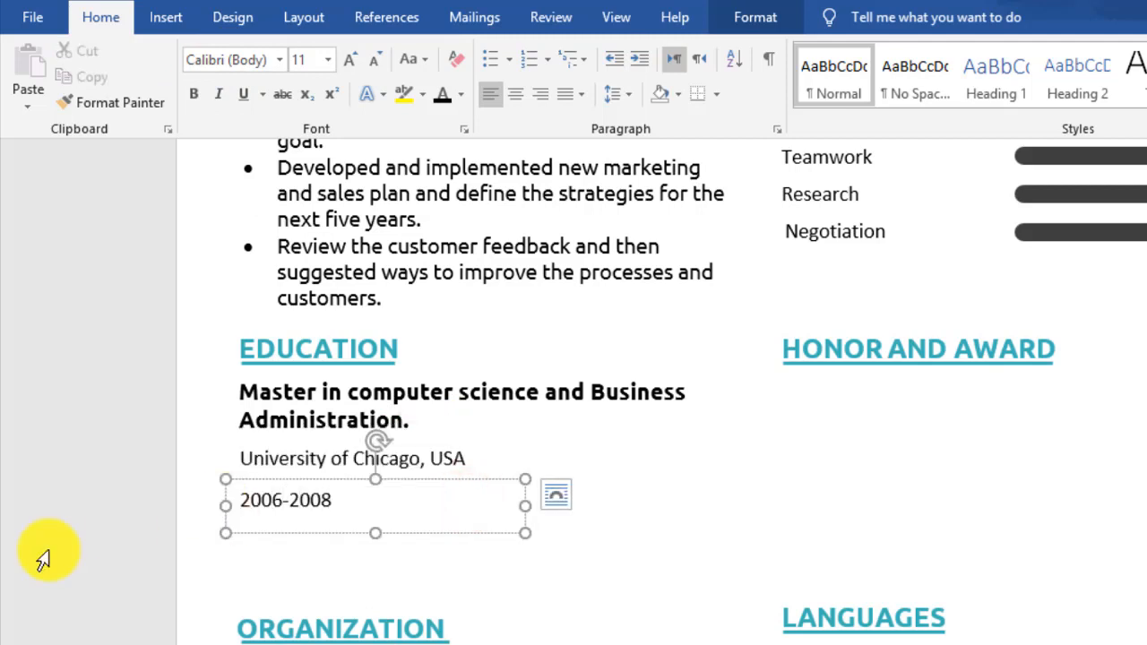
text(6-2008)
drag(338, 503, 240, 500)
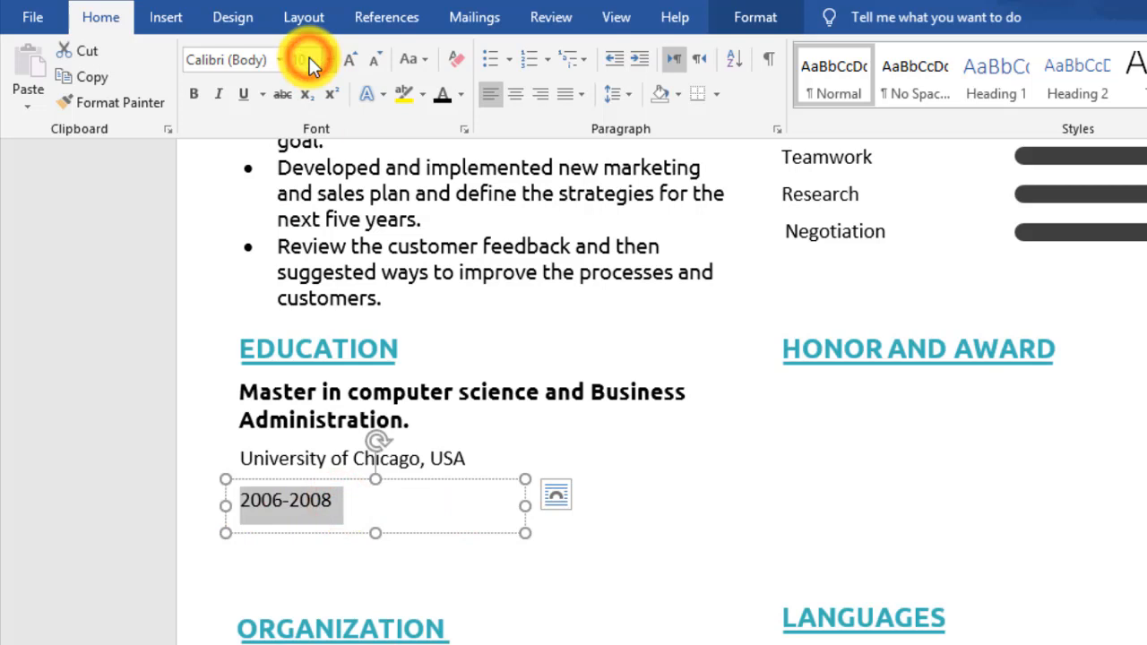
text(Ubuntu)
key(Return)
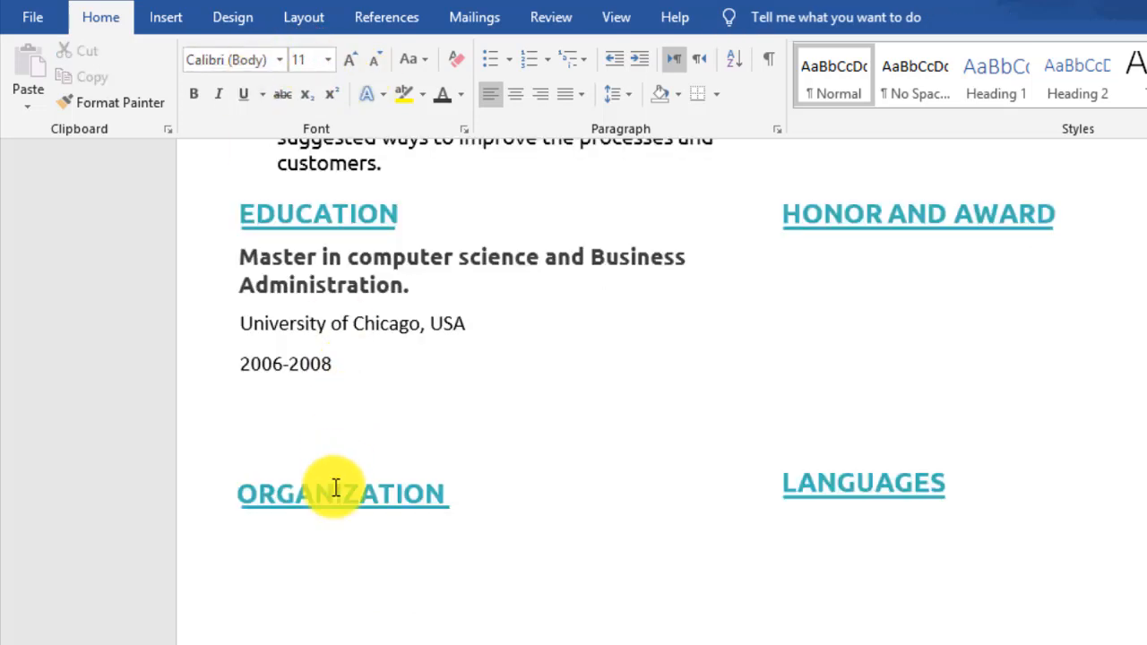
click(336, 489)
click(332, 463)
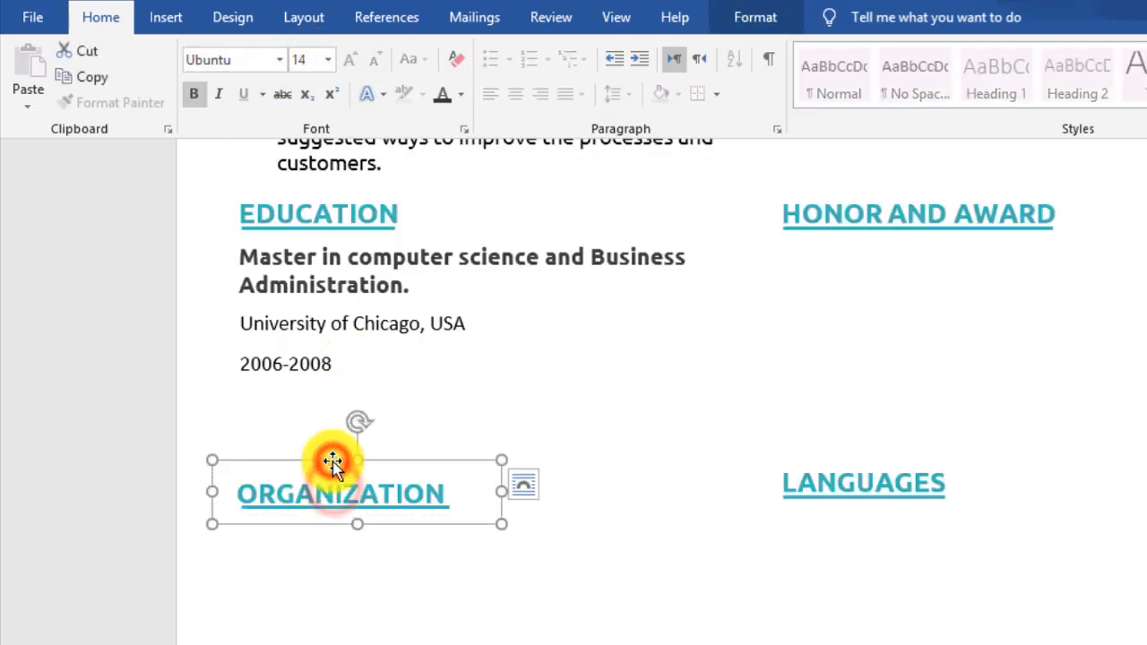
- Copy the University of Chicago entry below ORGANIZATION and retype it as American management association, 09/2012-09/2013
key(Up)
key(Up)
key(Up)
key(Up)
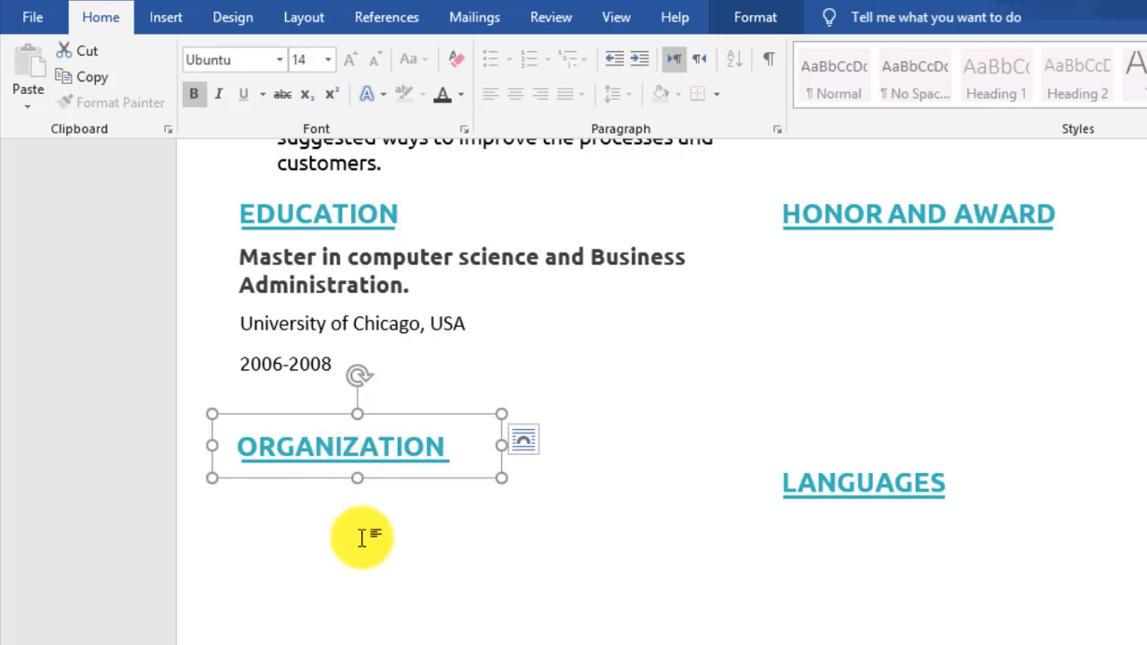
click(416, 520)
drag(393, 314, 397, 453)
drag(545, 499, 707, 500)
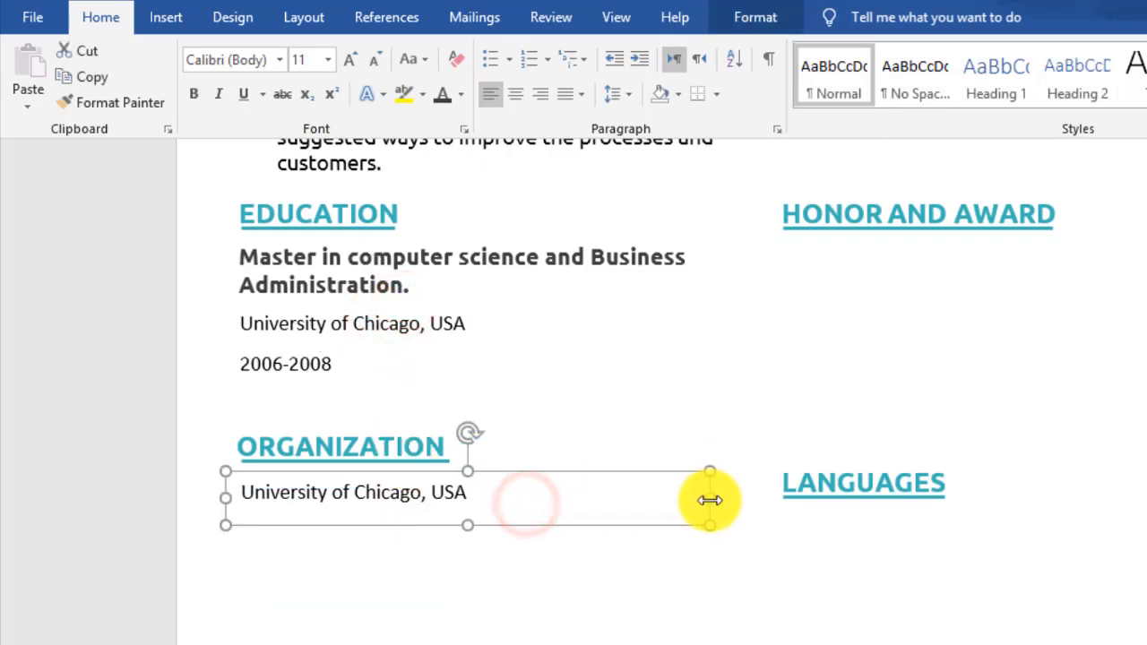
drag(504, 496, 240, 492)
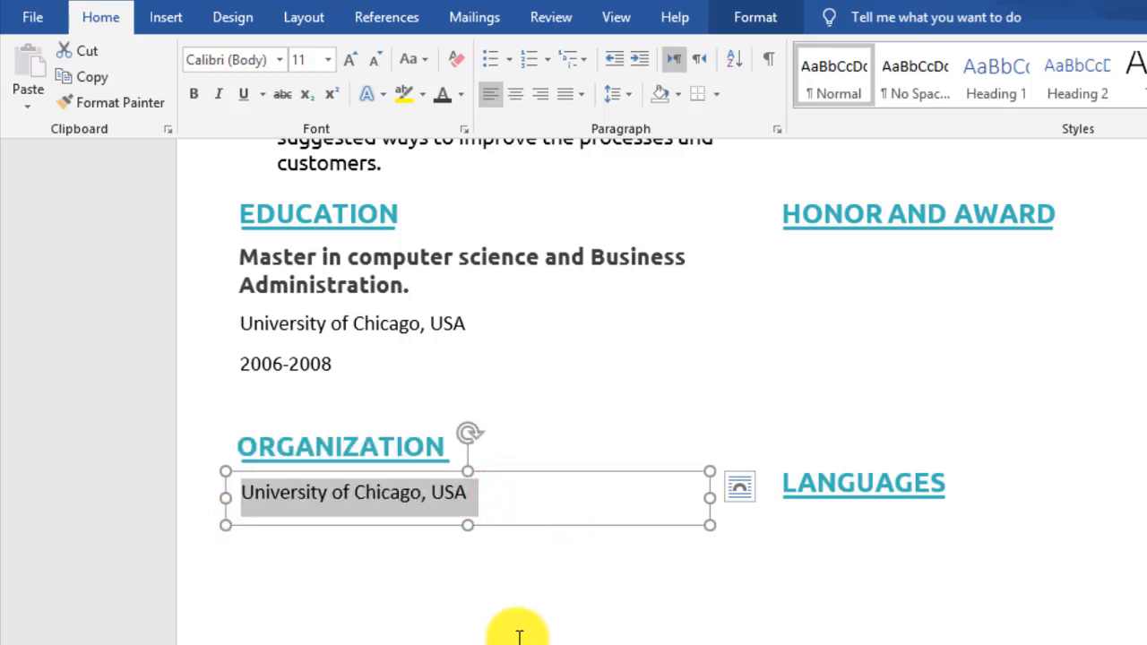
text(Am)
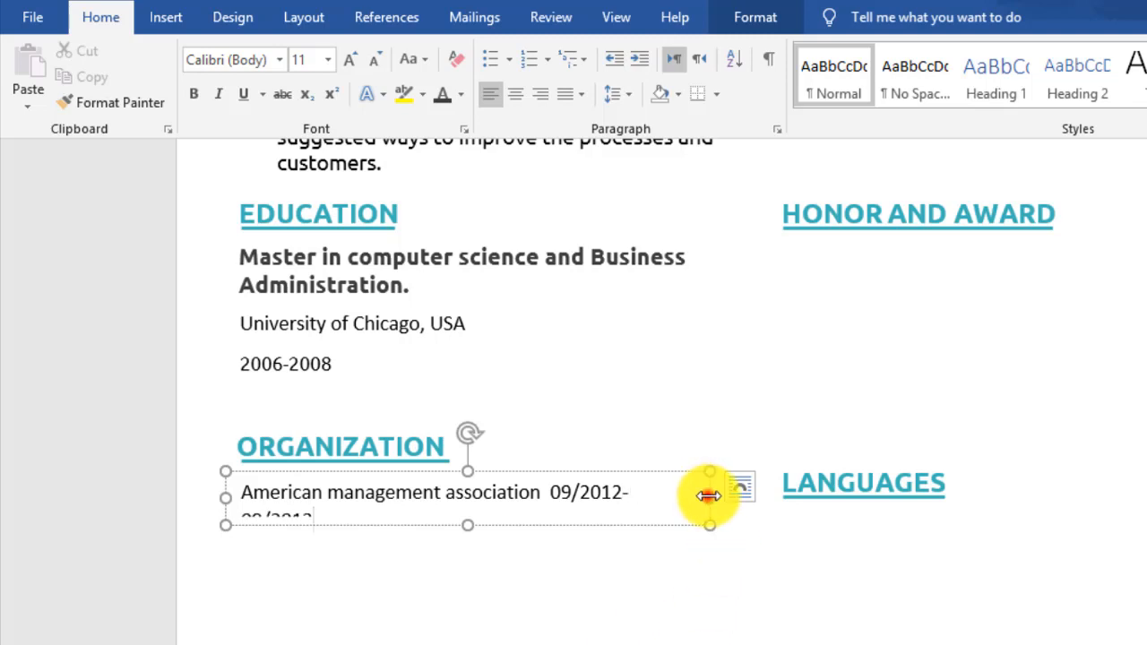
drag(710, 498, 720, 498)
- Duplicate it as Association of Private Enterprise Education, 09/2012-09/2013, with tighter line spacing and 0 pt Spacing After
drag(568, 475, 235, 536)
key(Delete)
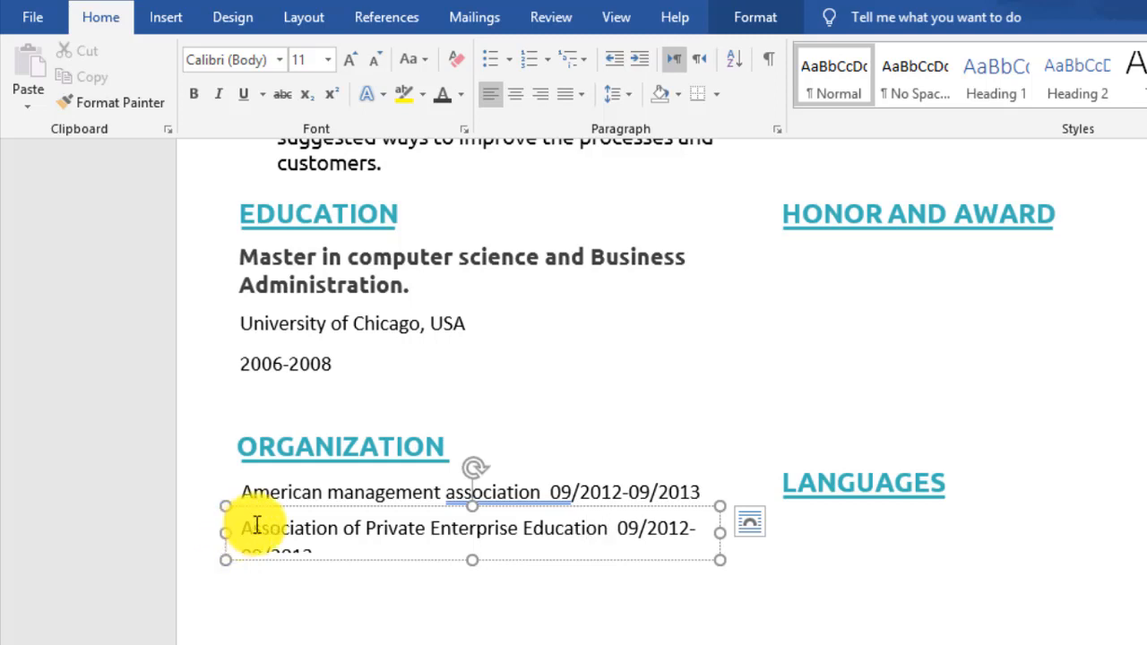
drag(472, 562, 473, 598)
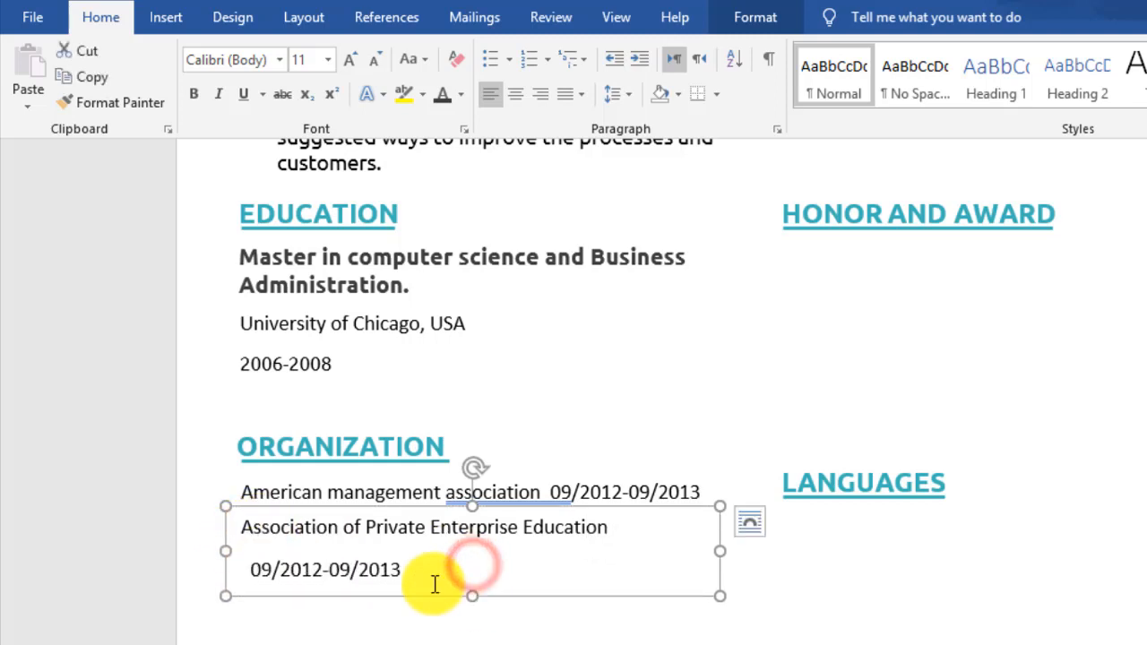
drag(411, 574, 228, 514)
click(615, 94)
click(626, 118)
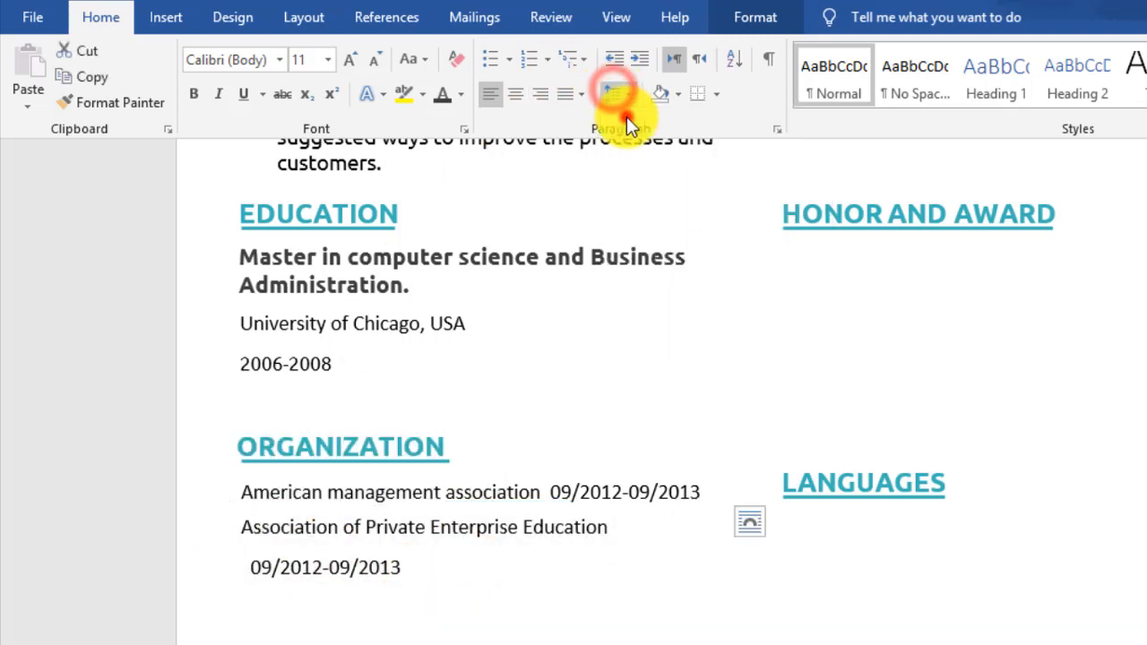
click(290, 18)
click(663, 108)
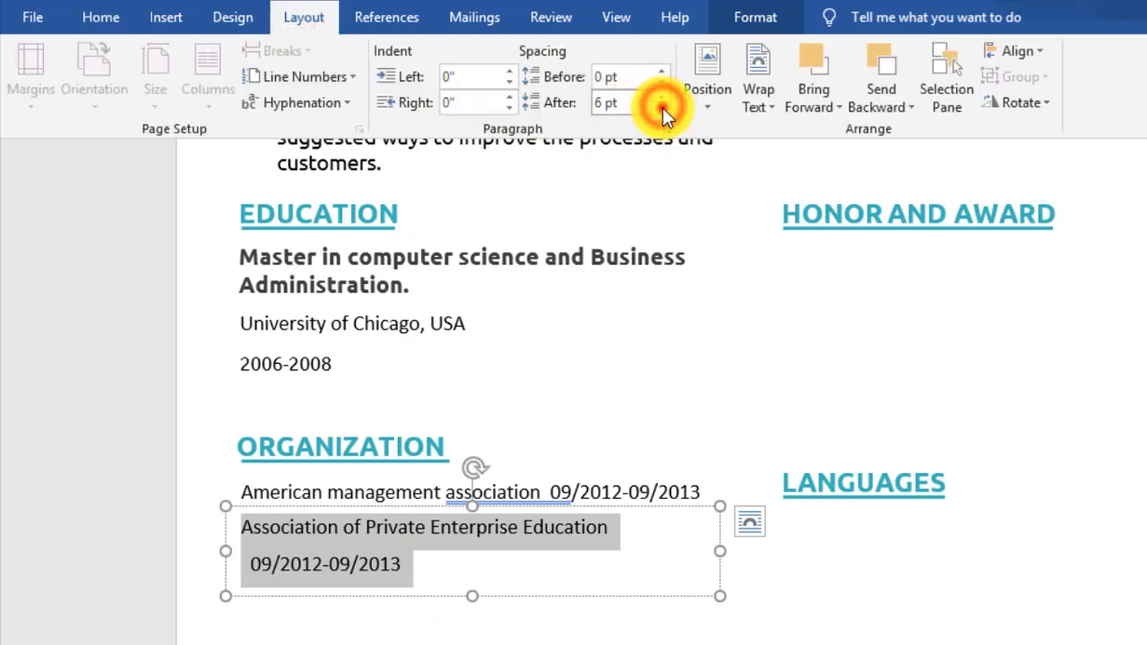
click(662, 107)
click(256, 546)
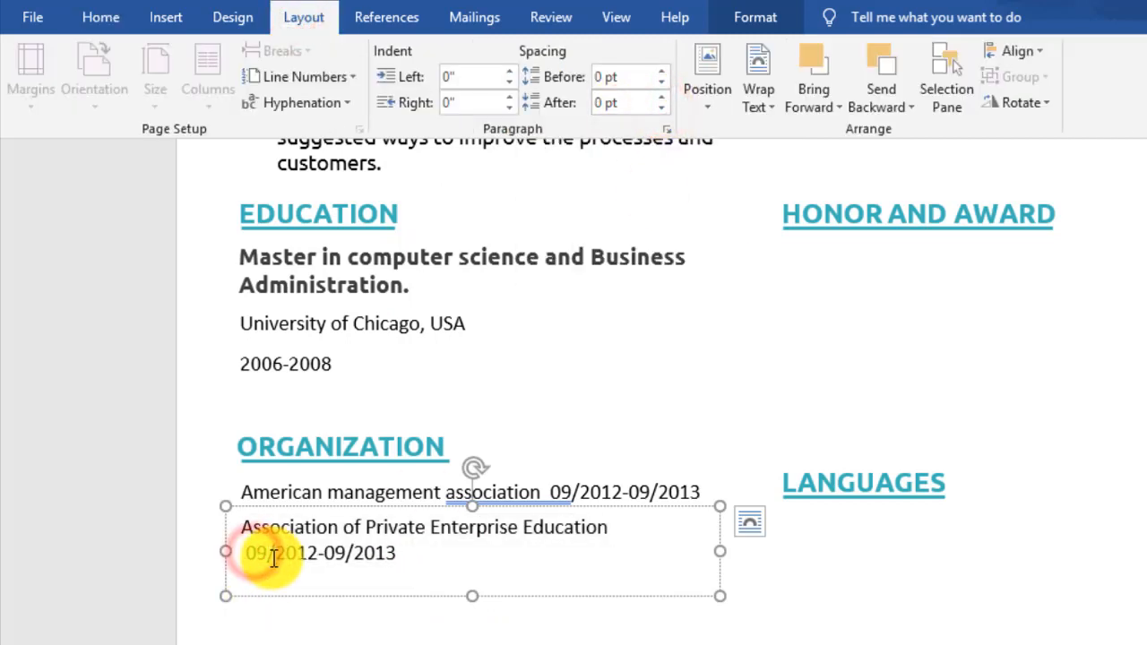
click(537, 629)
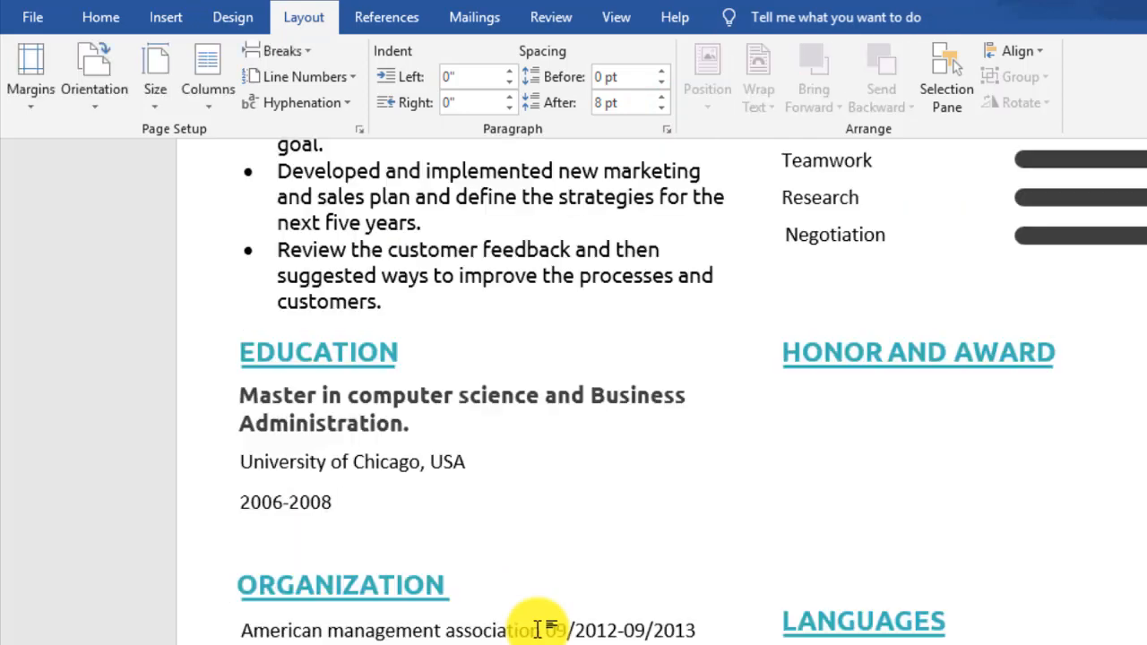
- Copy the University of Chicago entry under HONOR AND AWARD, retype it as an Excellence award, and widen it
drag(417, 453, 936, 433)
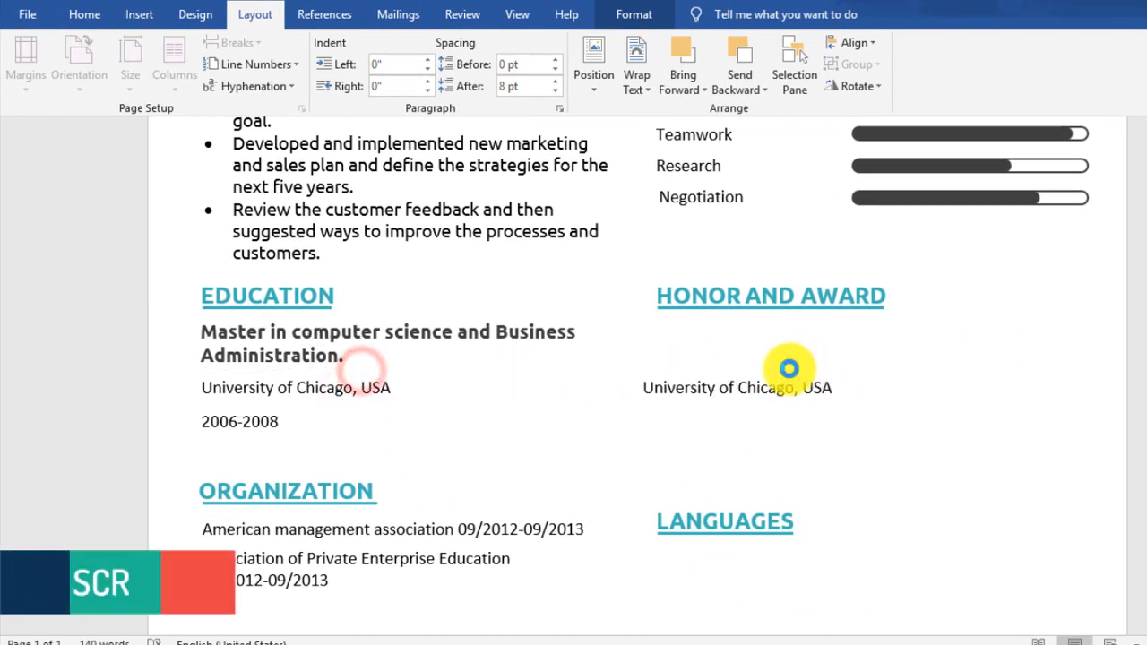
drag(789, 367, 798, 315)
drag(894, 334, 1083, 348)
drag(838, 330, 631, 350)
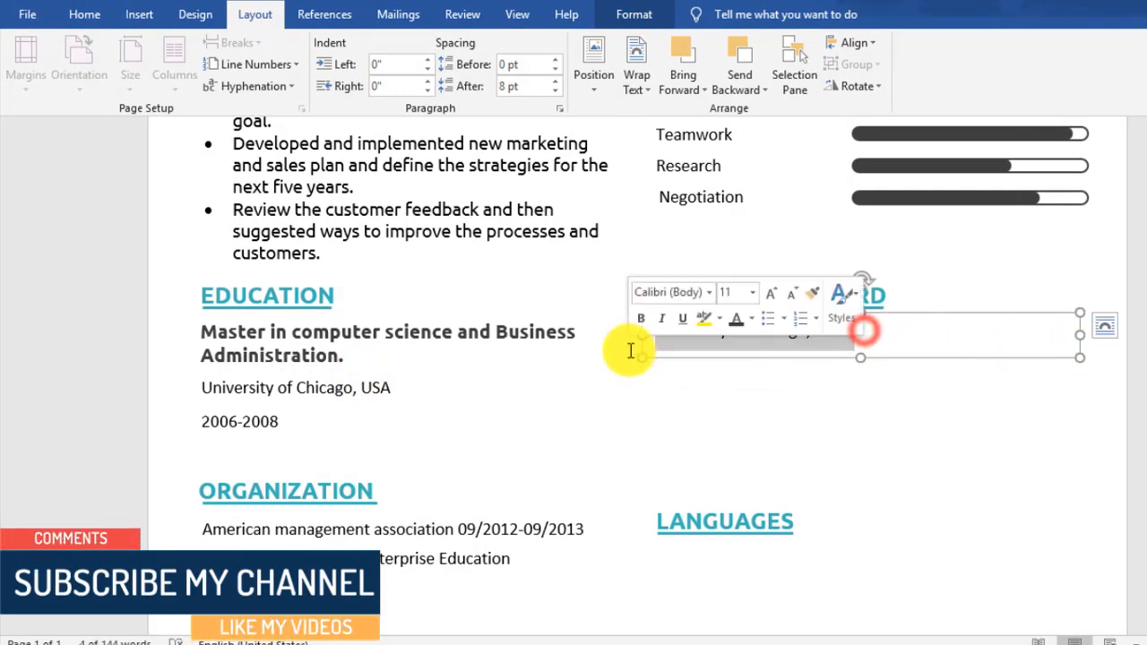
text(Ex)
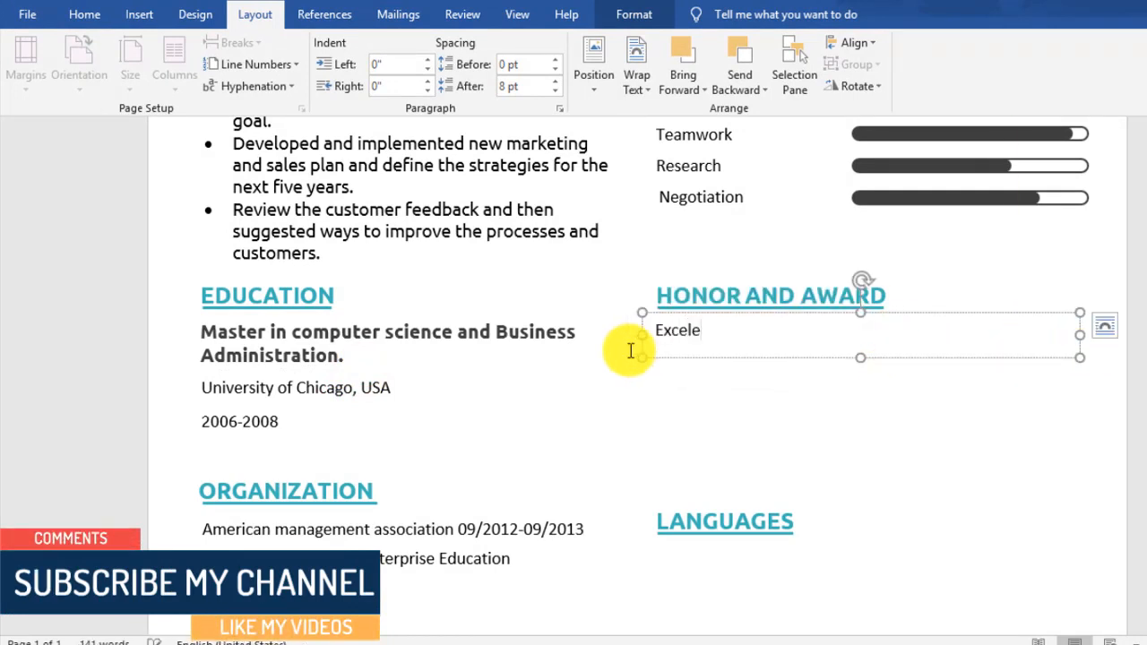
text(cellence in Customer Partnering Award 09/2017-)
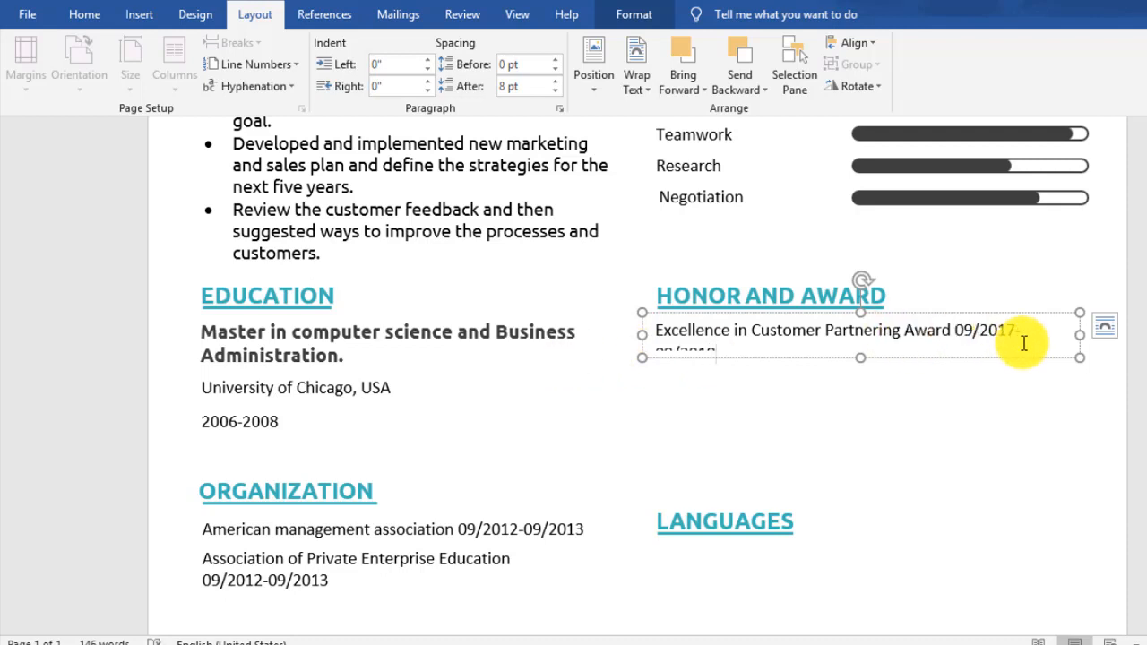
drag(1080, 334, 1100, 336)
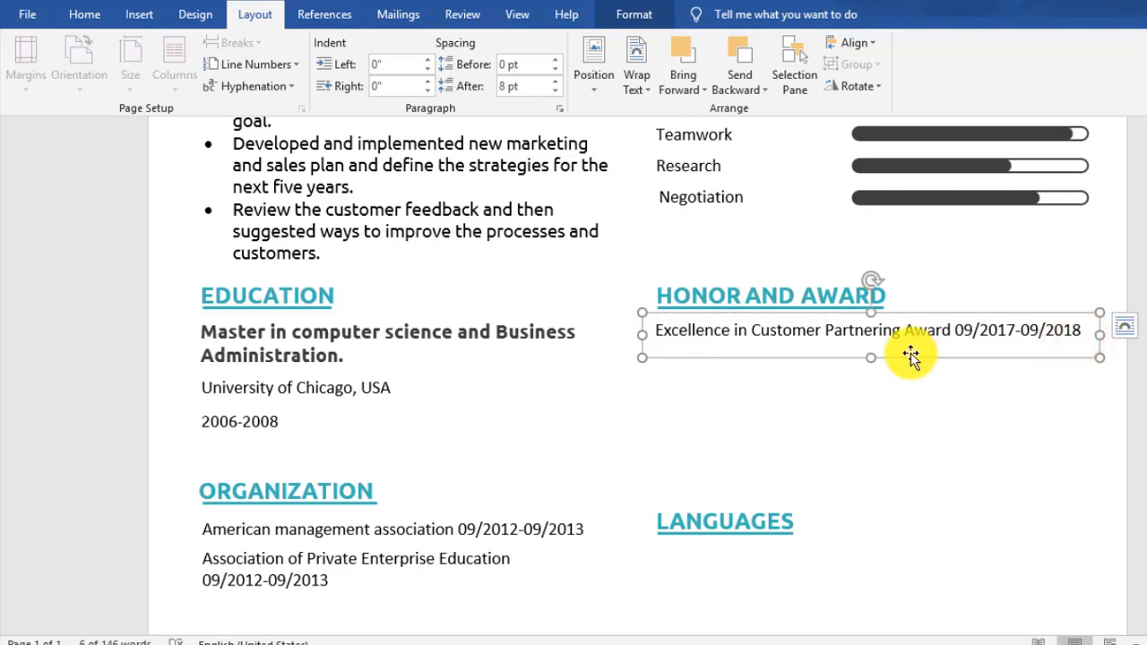
- Duplicate it as a second award, Sales individual and Business Development, with no space after its lines
drag(908, 323, 649, 369)
key(BackSpace)
text(Sa)
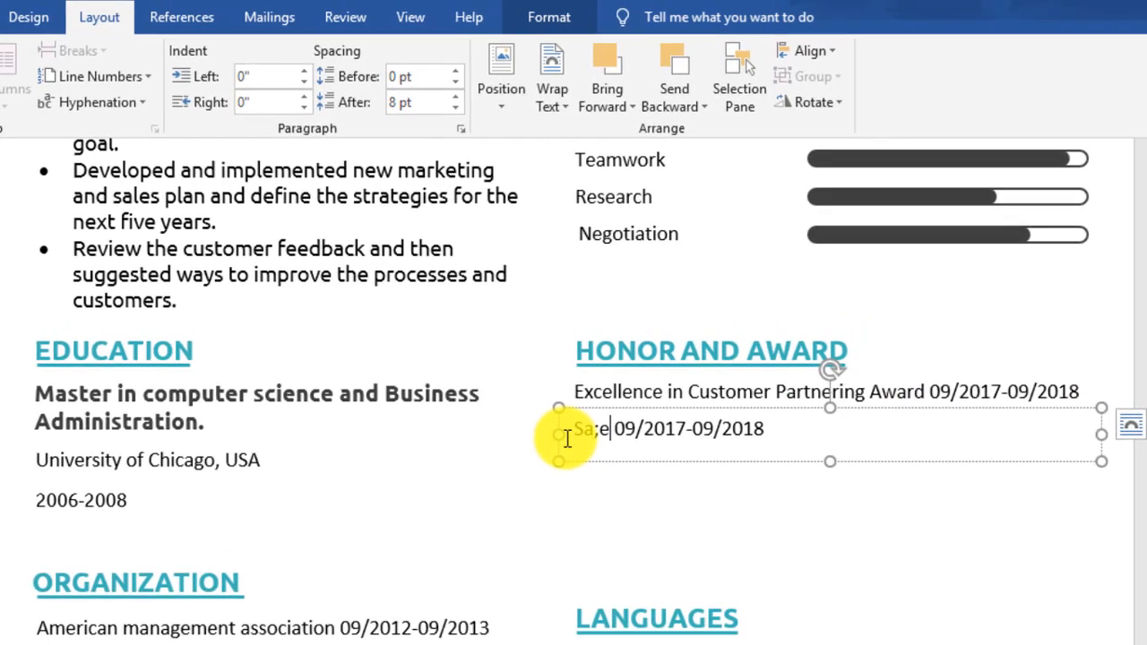
text(les )
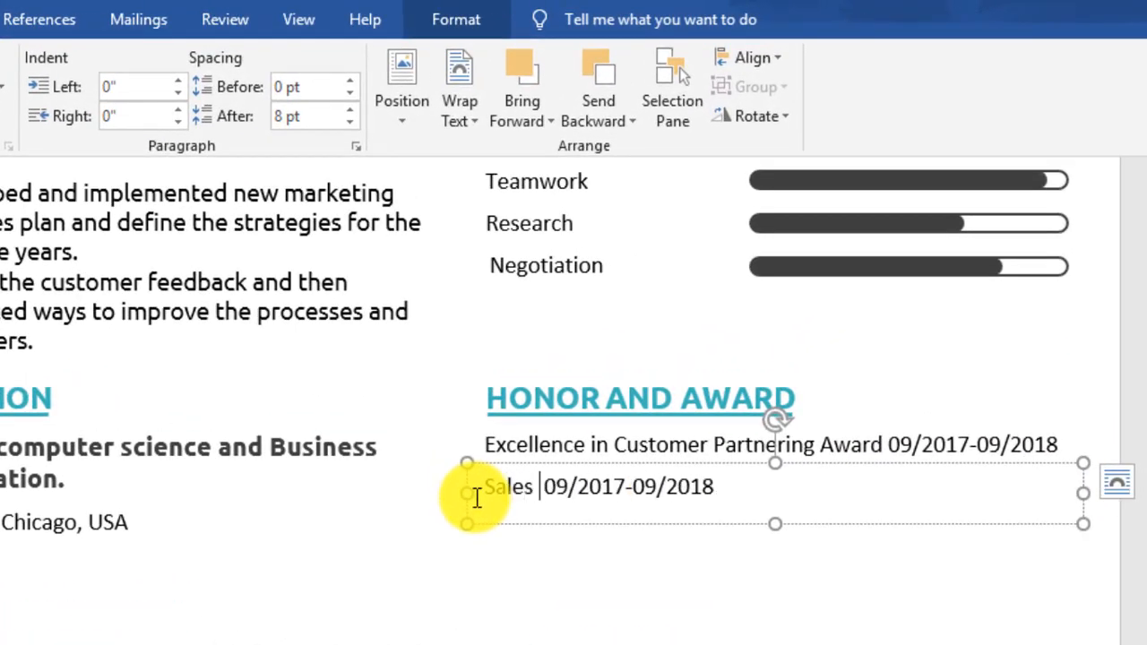
text(individual an)
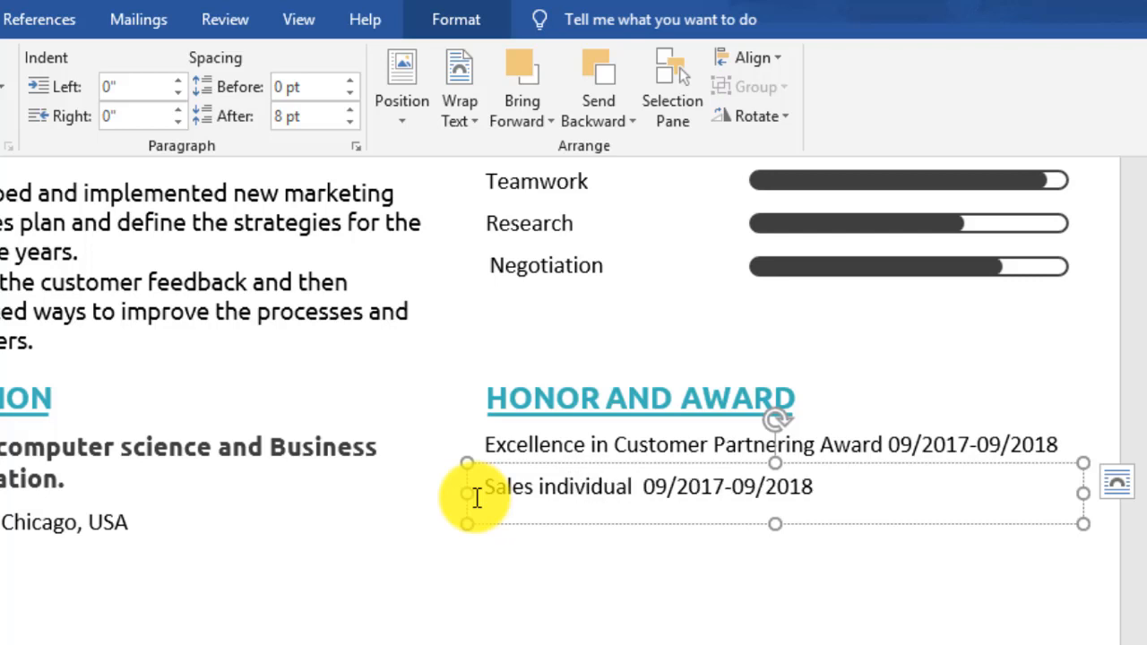
text(d Business De)
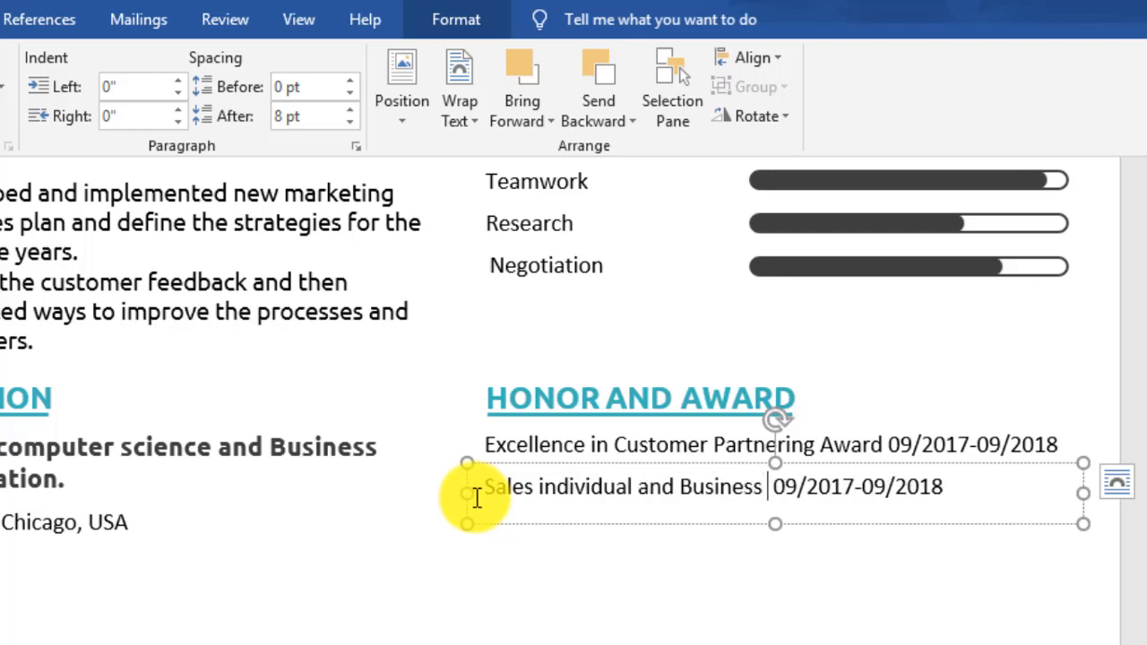
text(veelo)
key(BackSpace)
key(BackSpace)
key(BackSpace)
text(l)
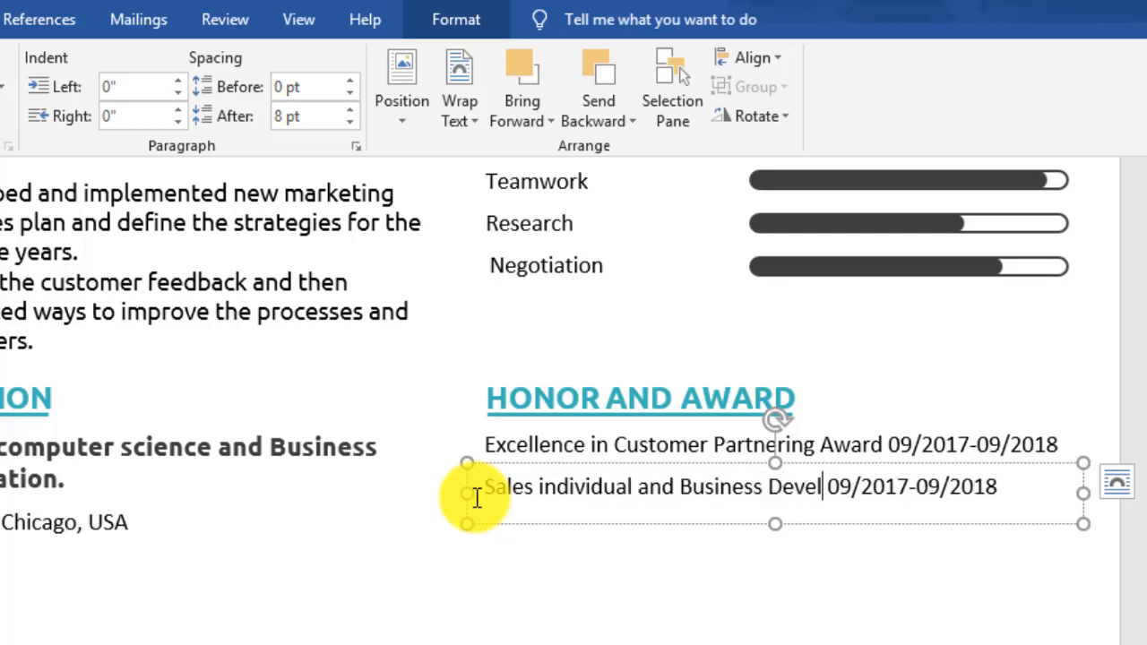
text(opment)
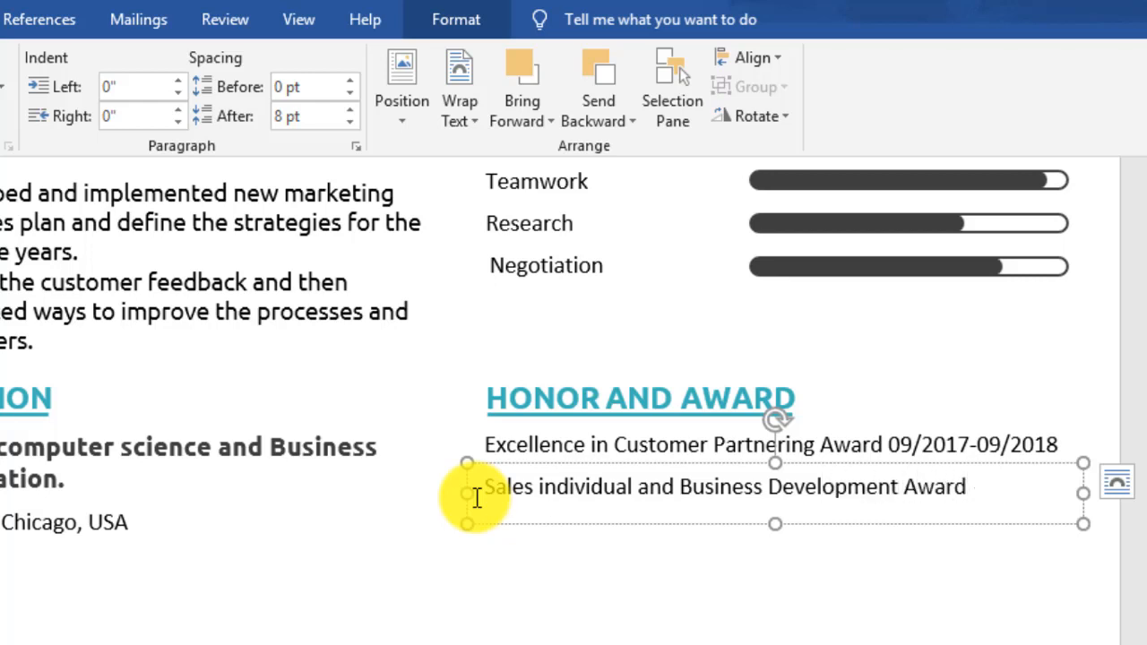
drag(775, 523, 774, 568)
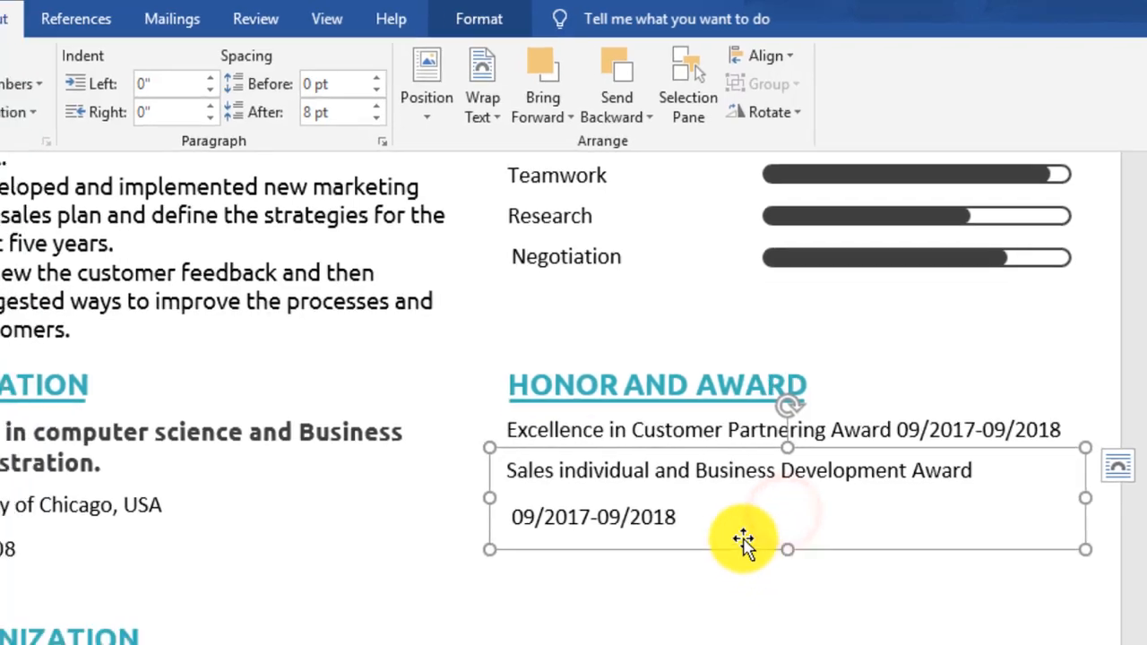
drag(696, 516, 515, 472)
click(377, 119)
click(377, 119)
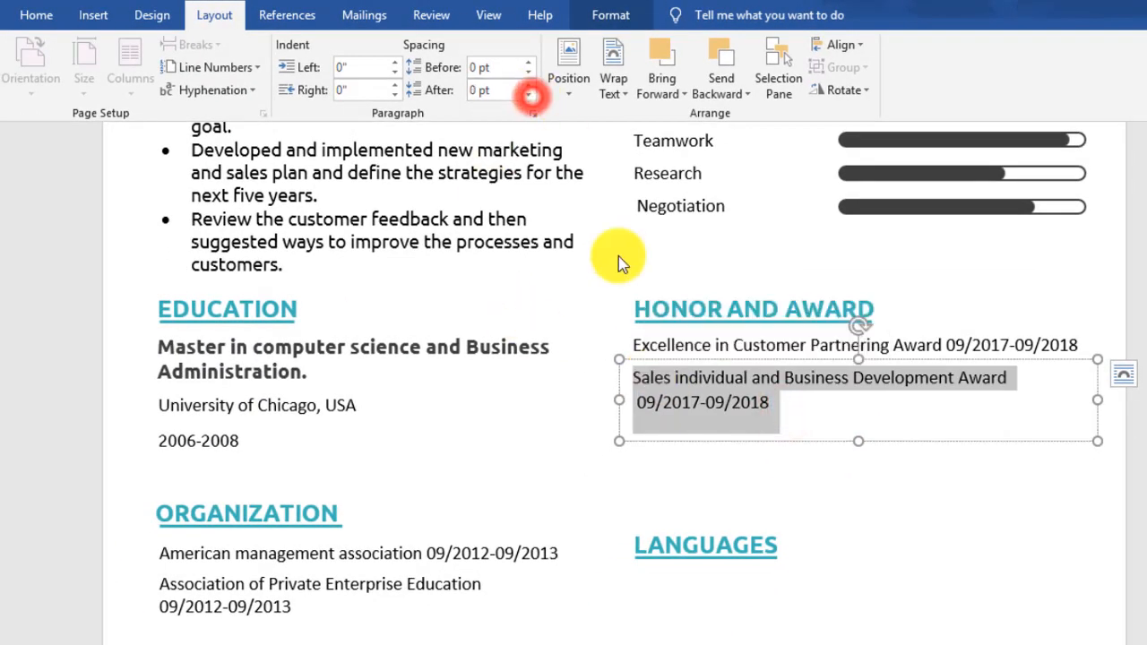
- Fix the second award's date text, removing the extra space and changing the year digits
click(688, 412)
click(641, 404)
key(BackSpace)
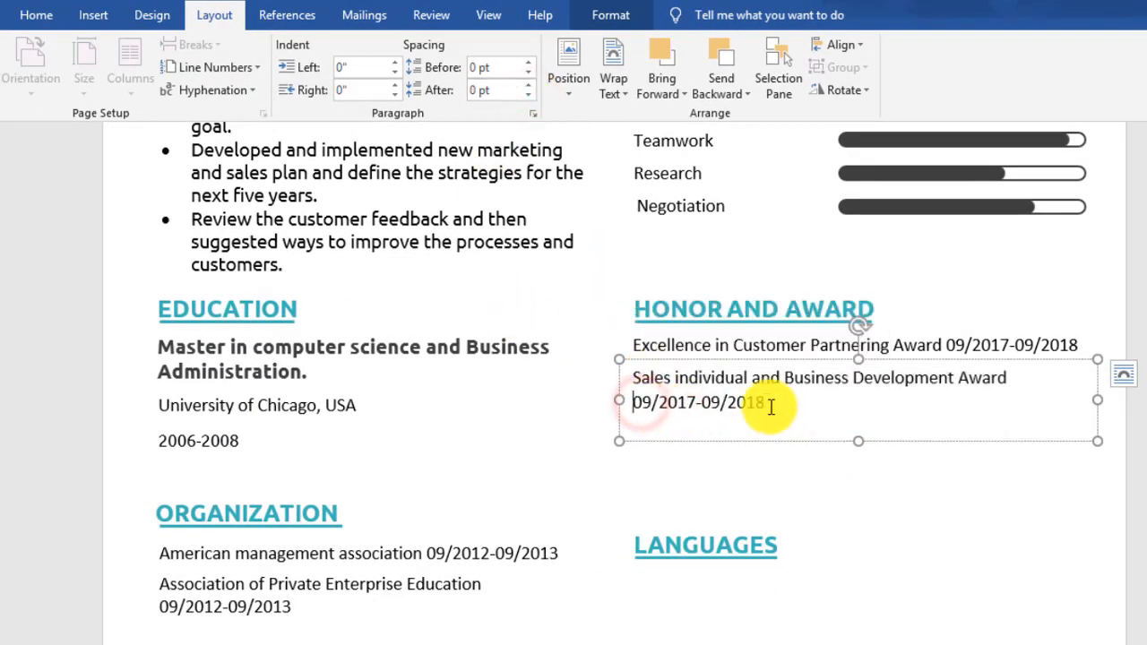
text(.)
scroll(753, 390, down, 3)
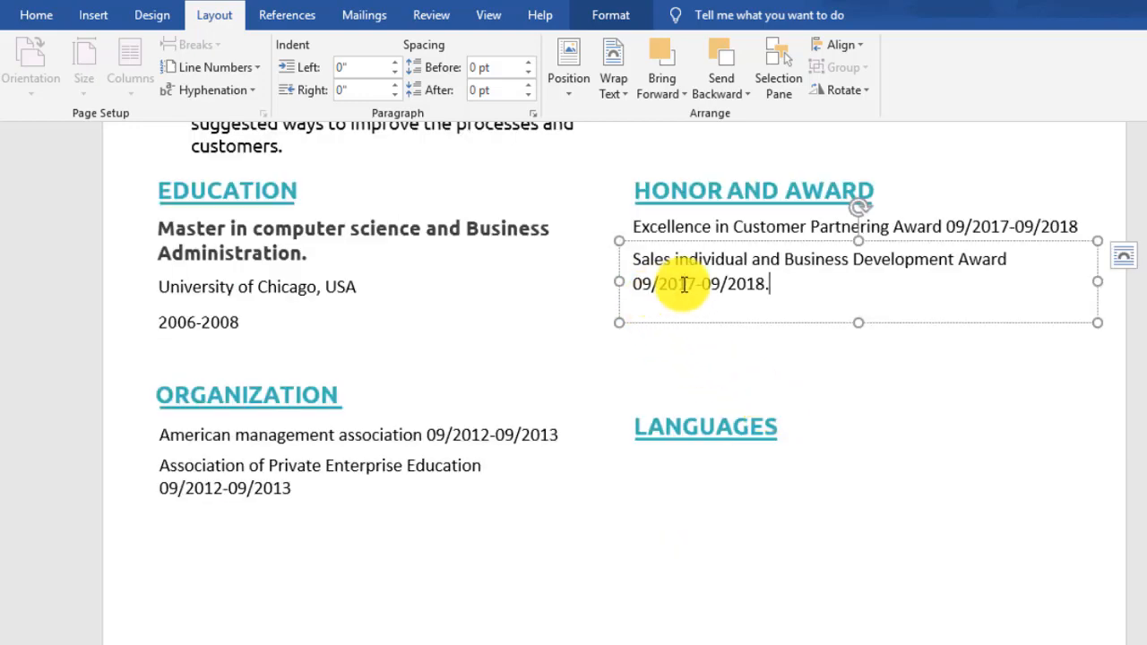
text(4)
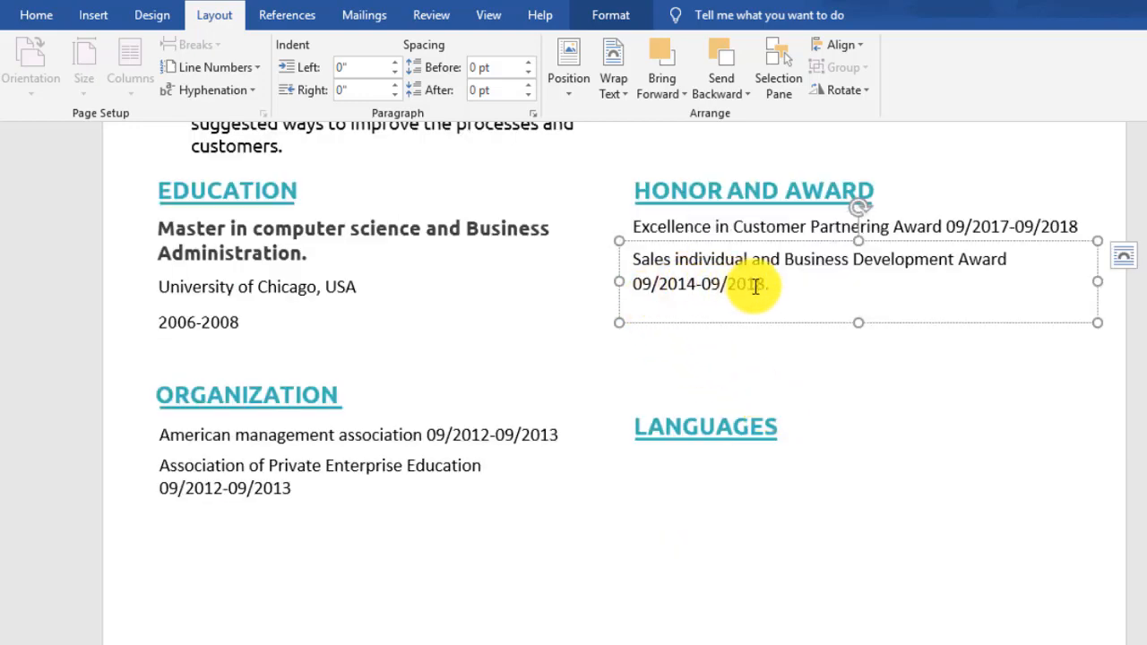
drag(759, 286, 779, 338)
text(6)
scroll(792, 287, up, 1)
click(779, 319)
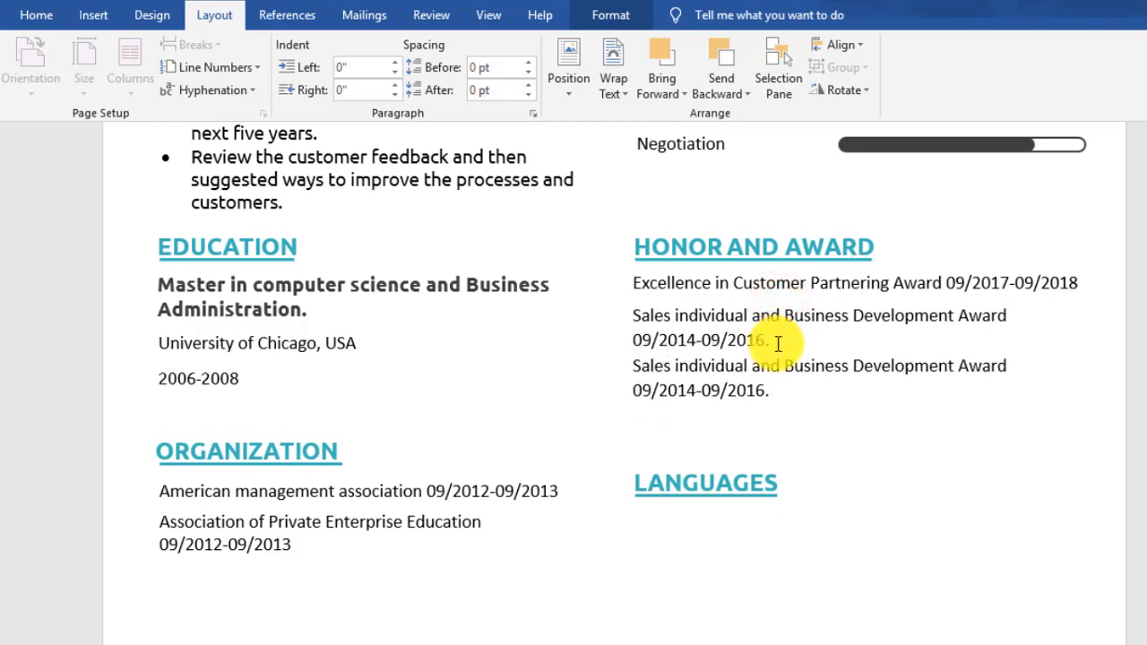
- Retype the third award as First Position Holder Award, University of Chicago, dated 09/2006-09/2008
drag(1005, 367, 648, 367)
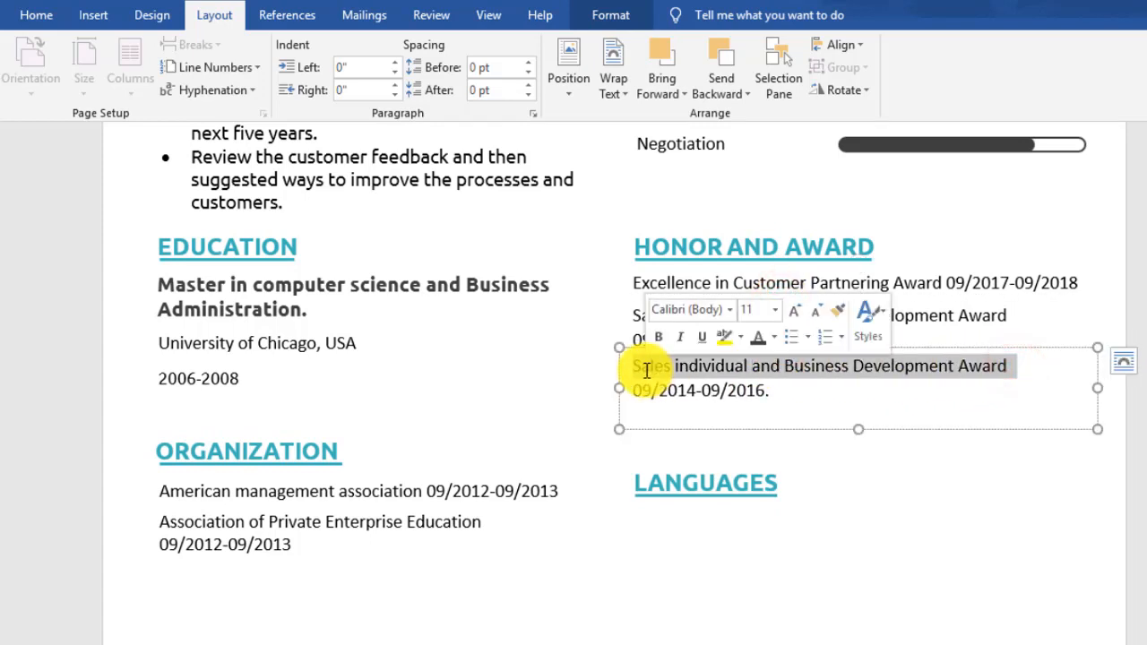
text(Fi)
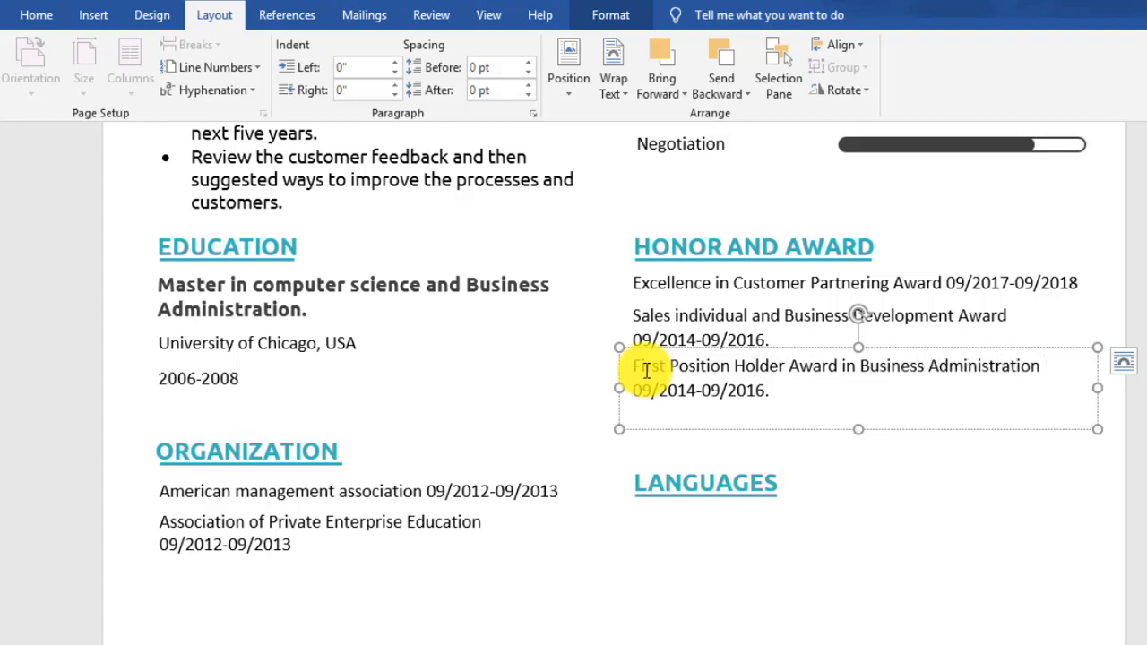
text(i)
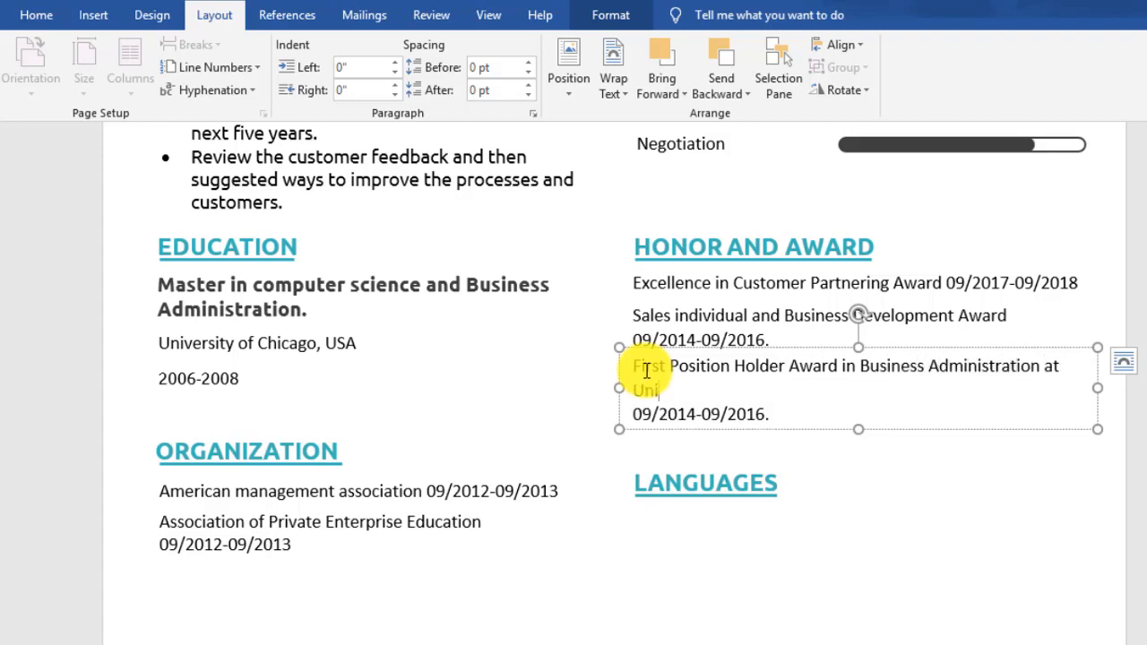
text(versity of Chicago, USA)
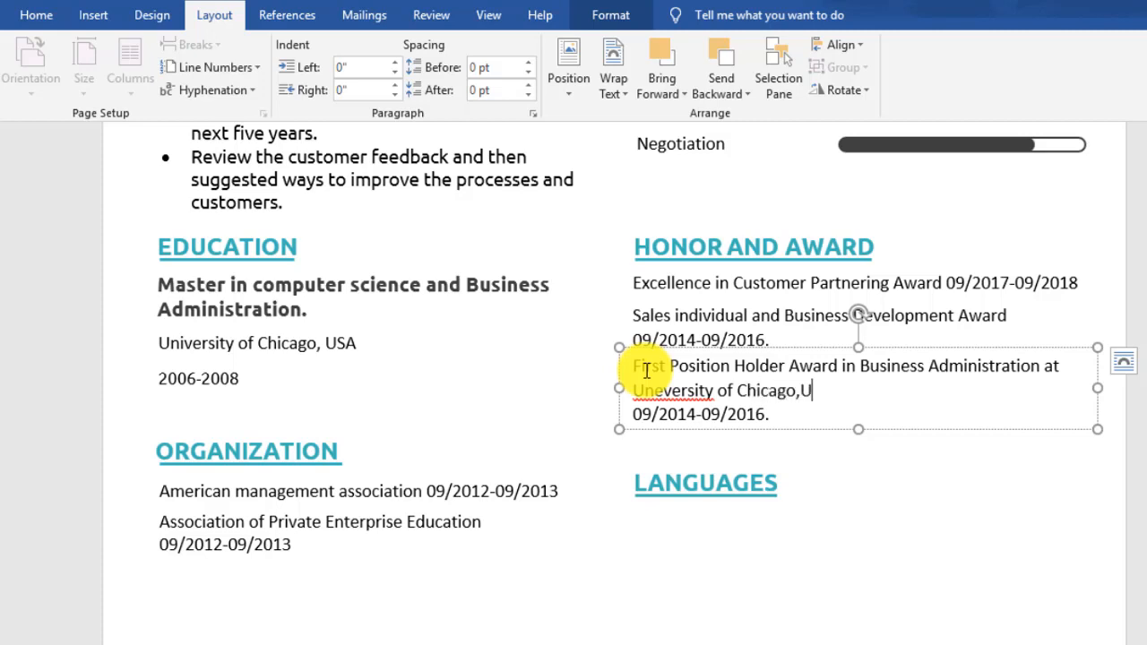
double_click(680, 413)
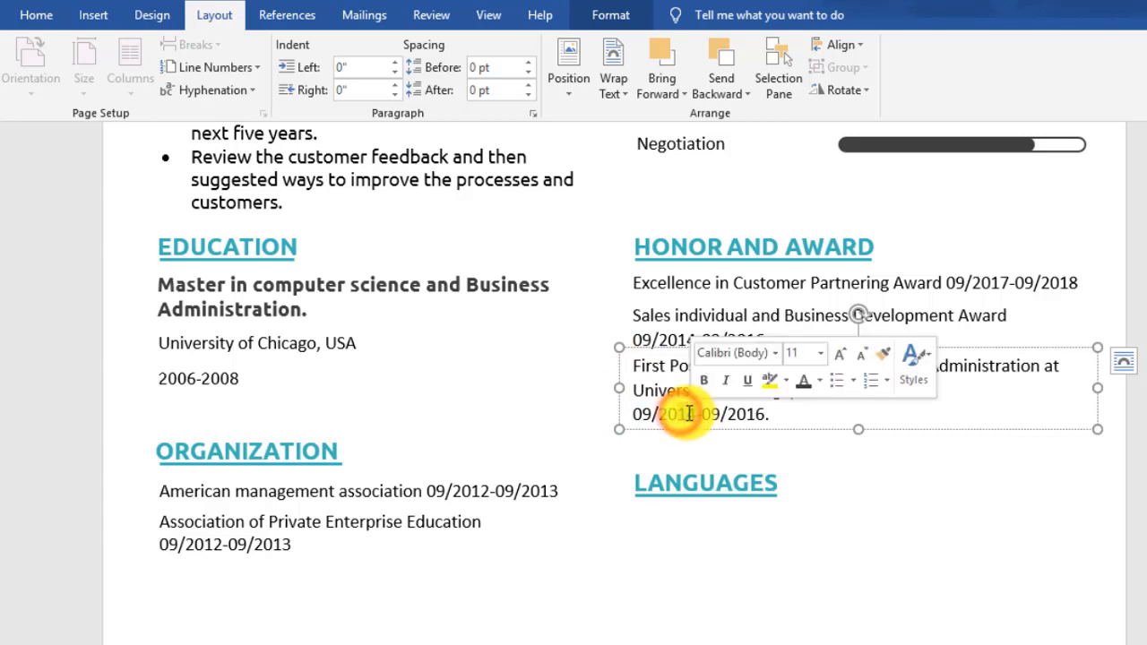
text(2006)
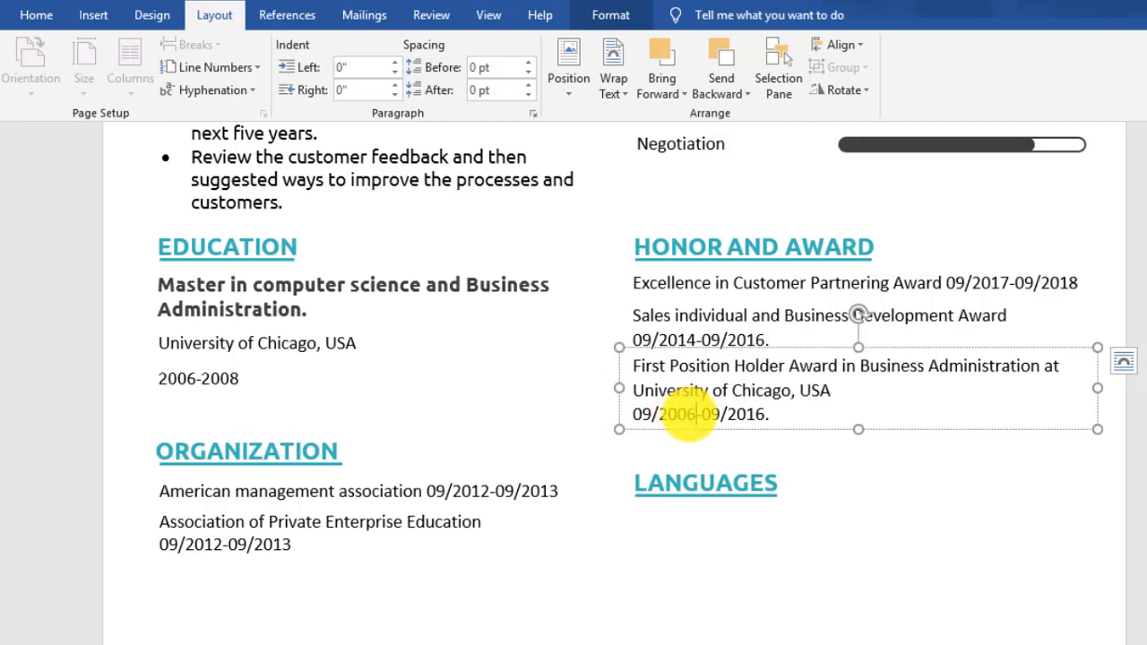
double_click(749, 414)
text(2008)
scroll(760, 416, down, 3)
click(747, 404)
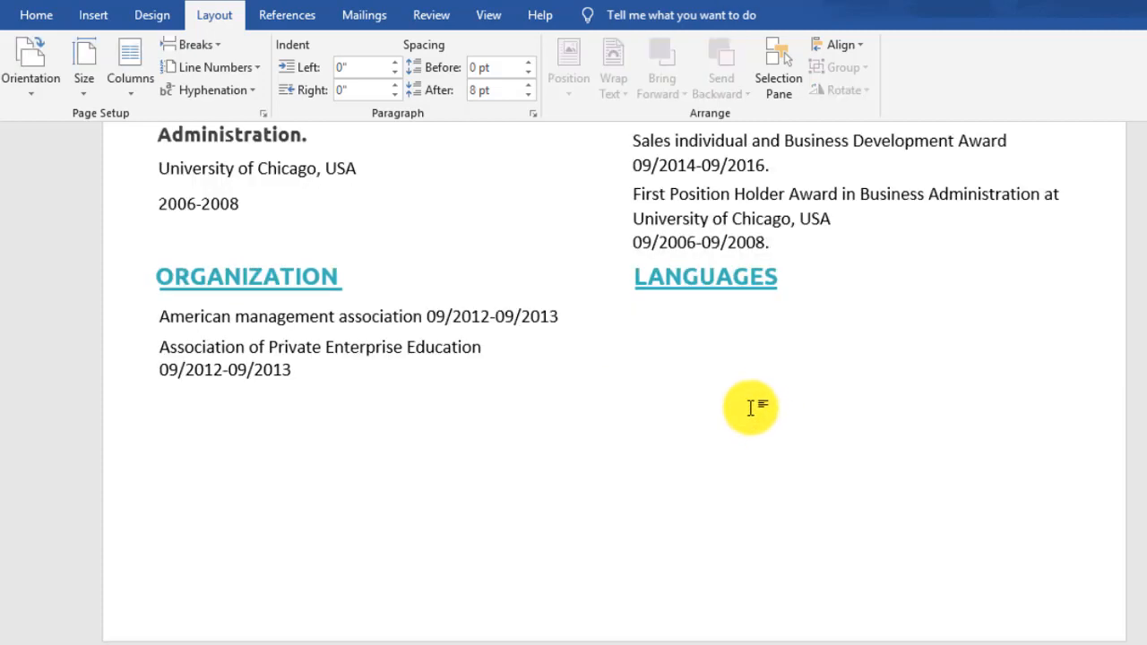
- Draw a text box below LANGUAGES reading English, with No Fill and No Outline
click(93, 16)
click(967, 90)
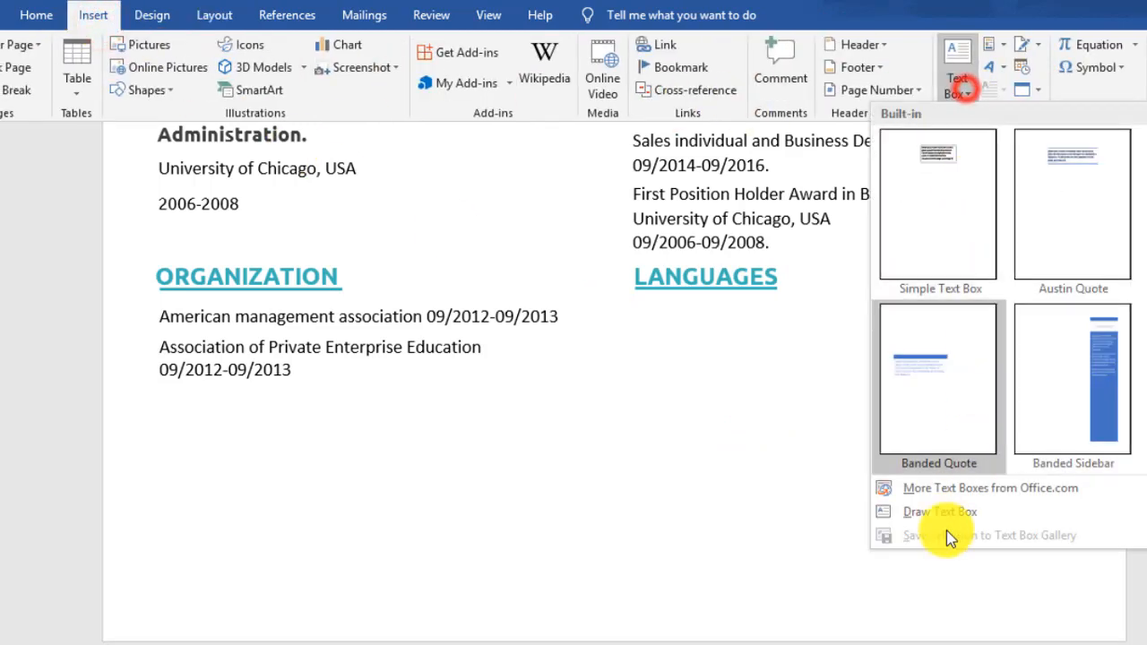
click(943, 509)
drag(632, 305, 753, 353)
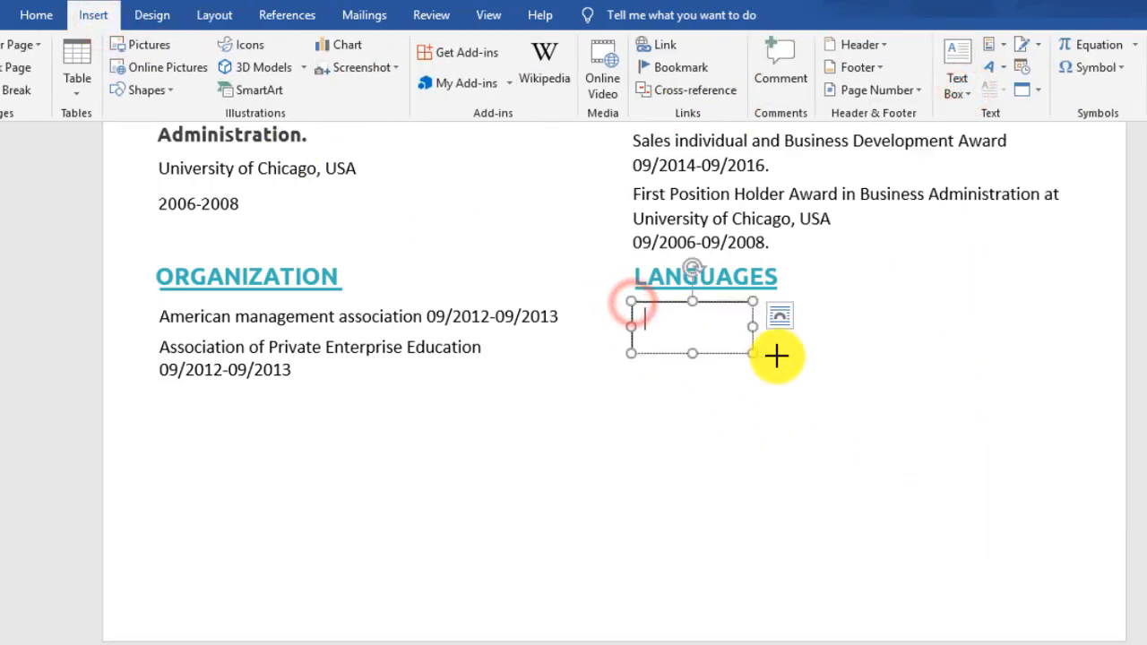
text(English)
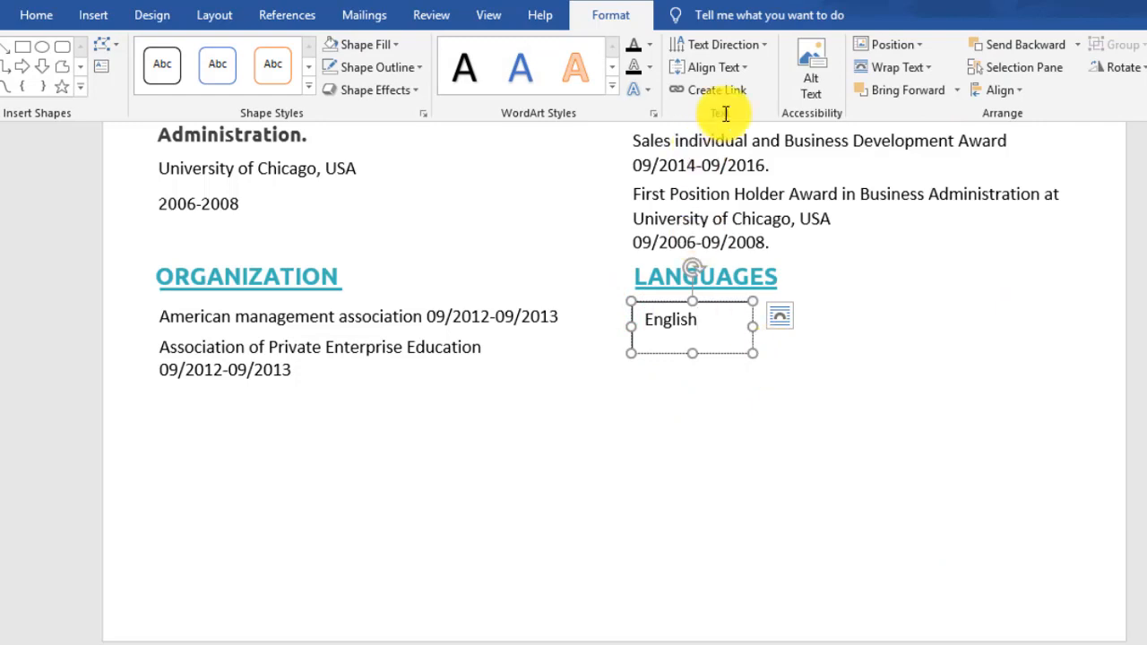
click(385, 44)
click(397, 252)
click(403, 67)
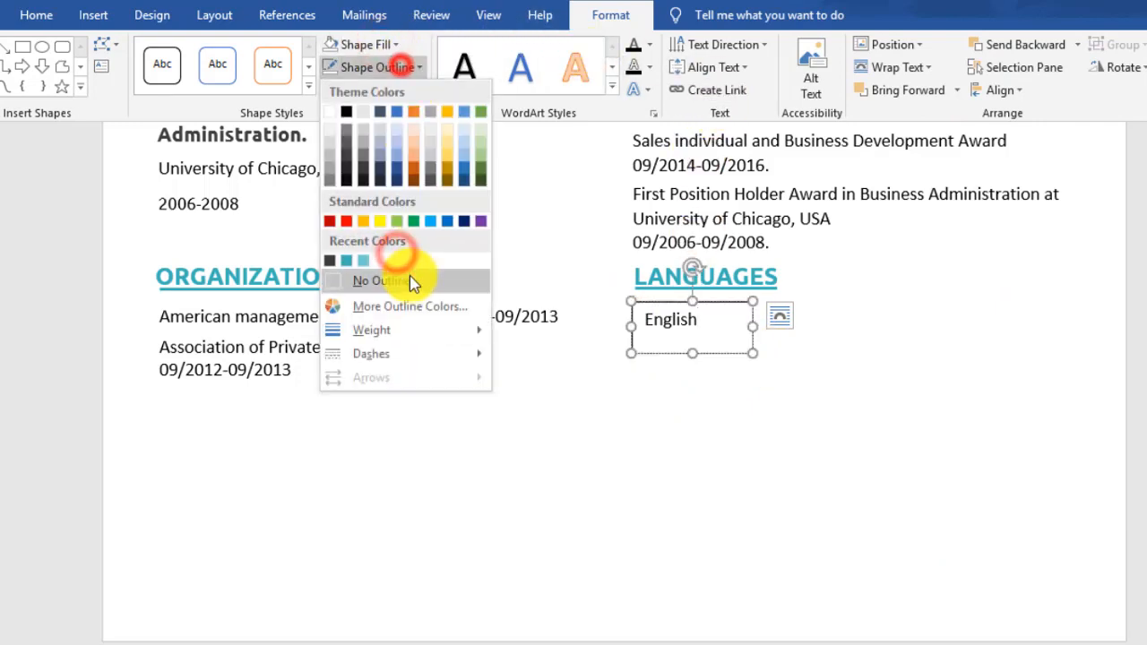
click(409, 276)
drag(692, 352, 719, 376)
- Retype the two copied boxes beneath English as French and Spanish
double_click(696, 356)
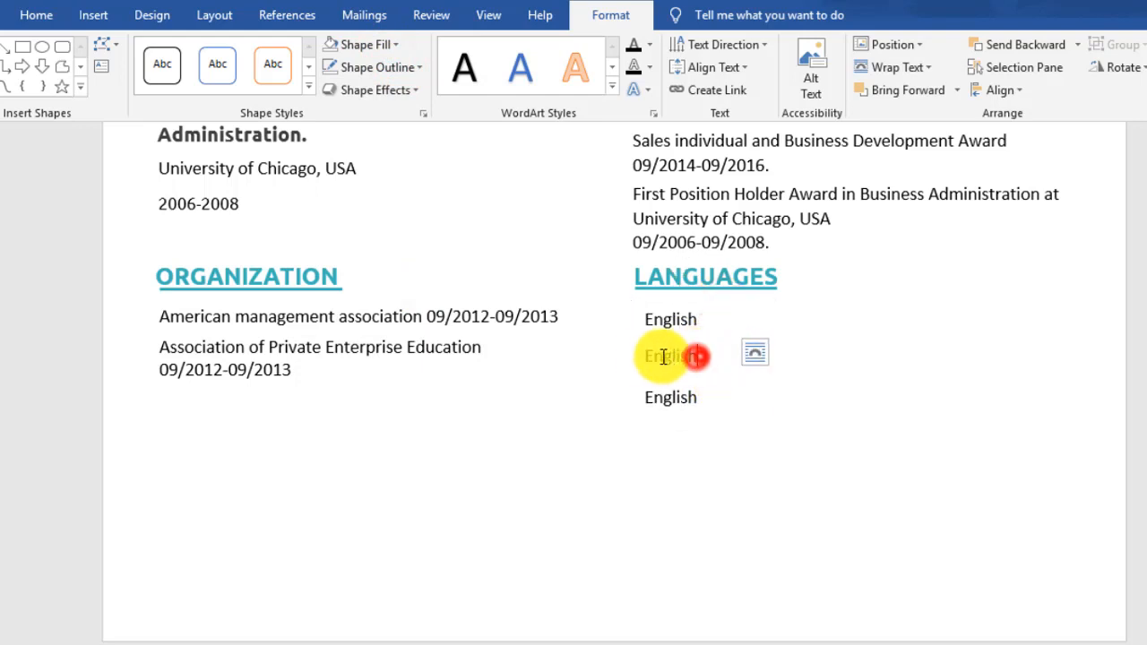
text(French)
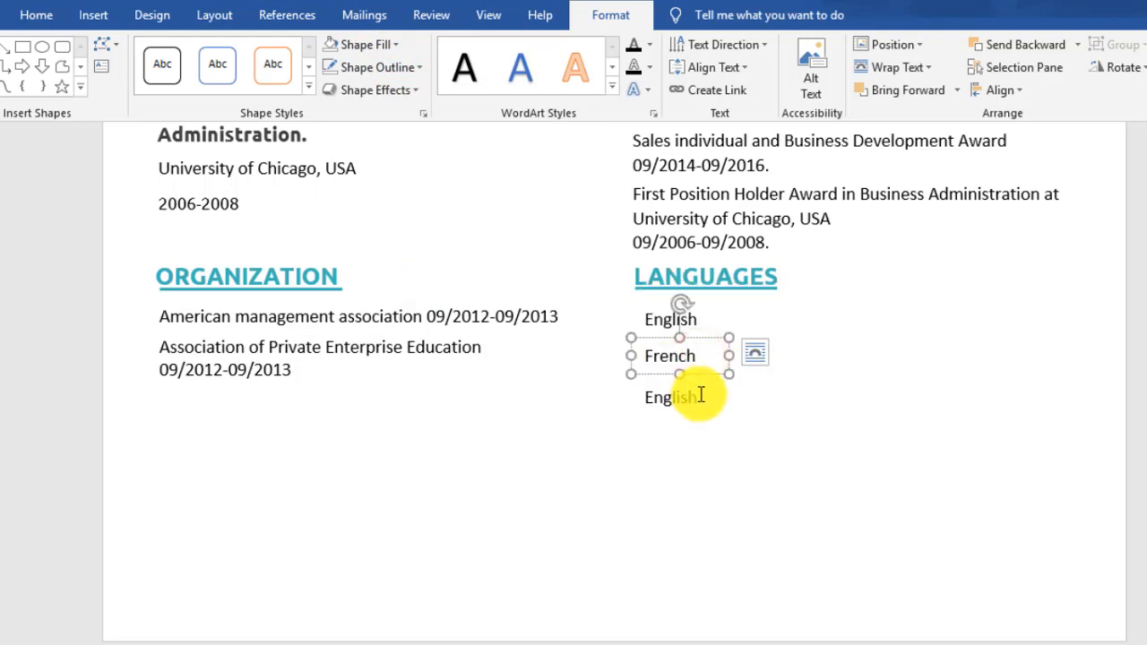
double_click(686, 397)
text(Sa)
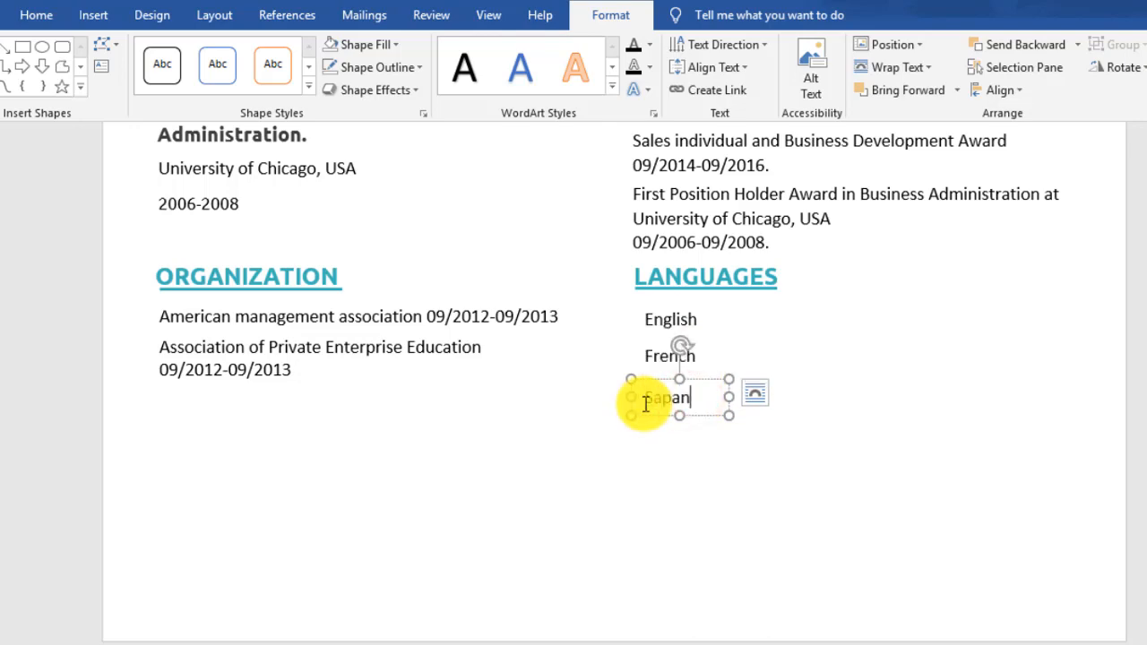
click(645, 403)
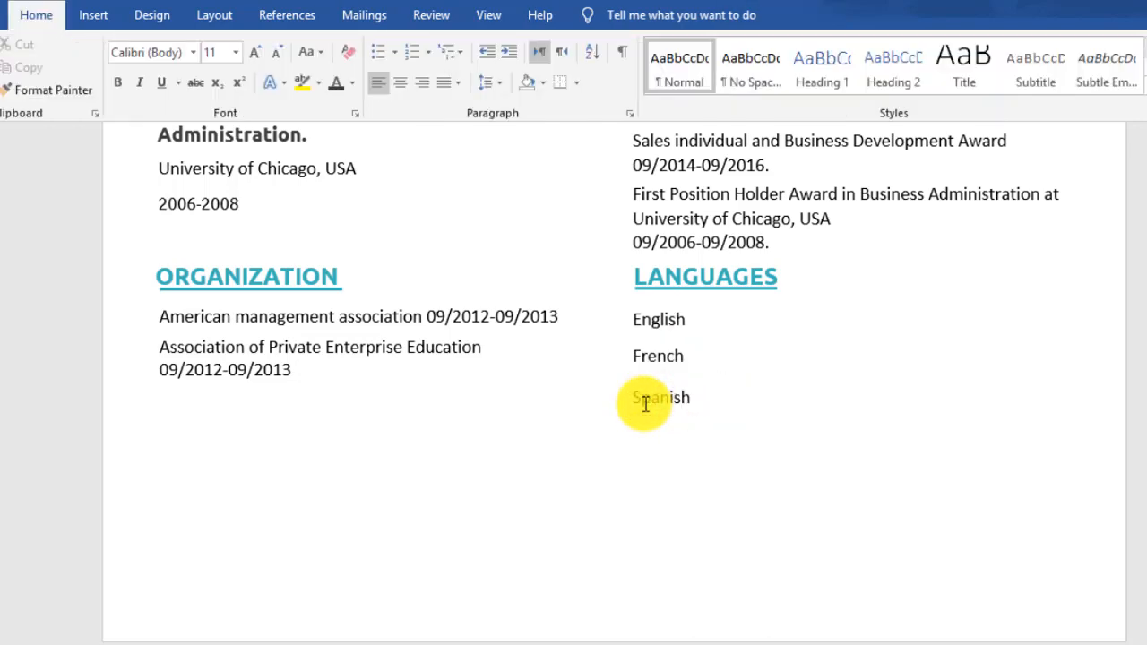
click(93, 16)
click(167, 90)
click(217, 145)
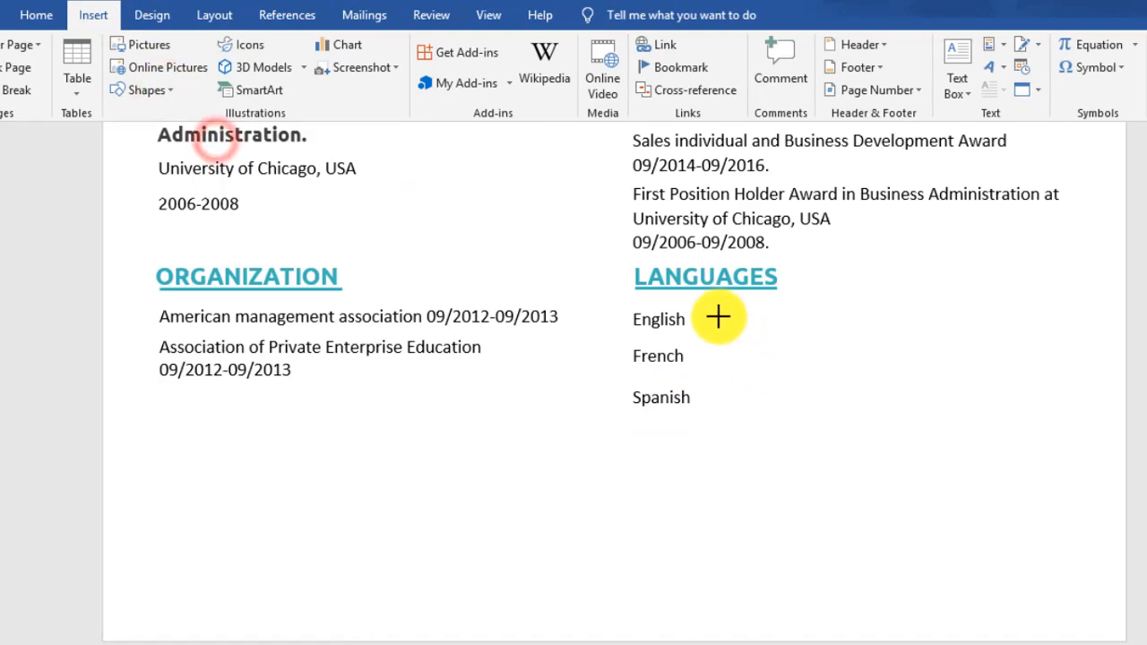
- Draw a small dark grey rounded square with no outline to the right of English
drag(755, 312, 774, 332)
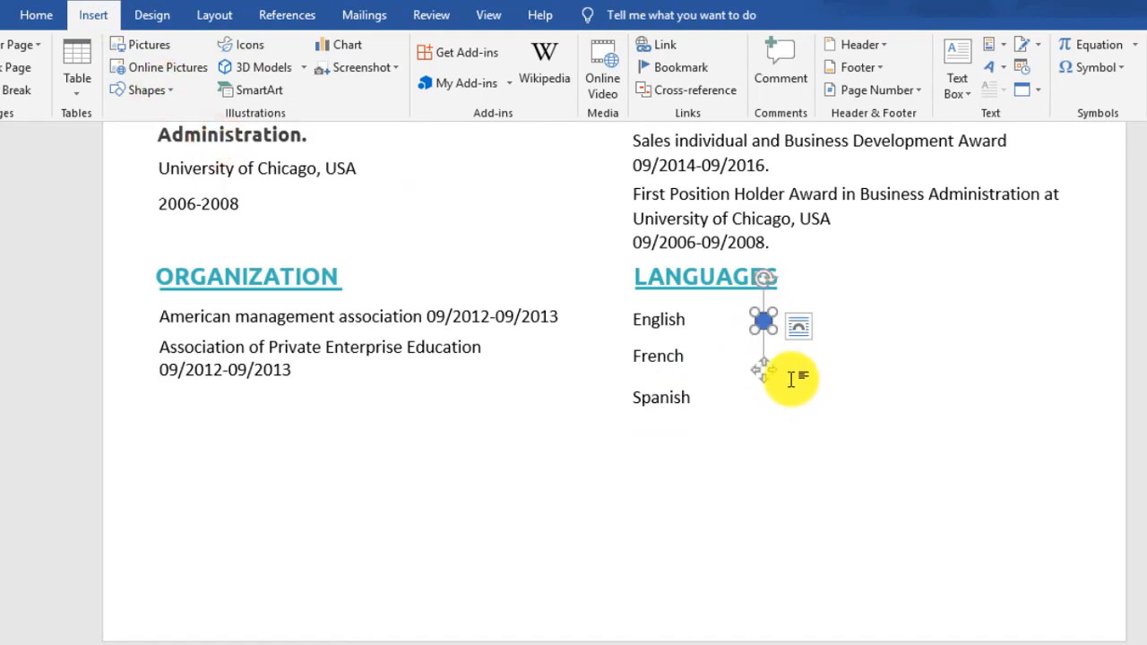
ctrl+scroll(791, 377, up, 10)
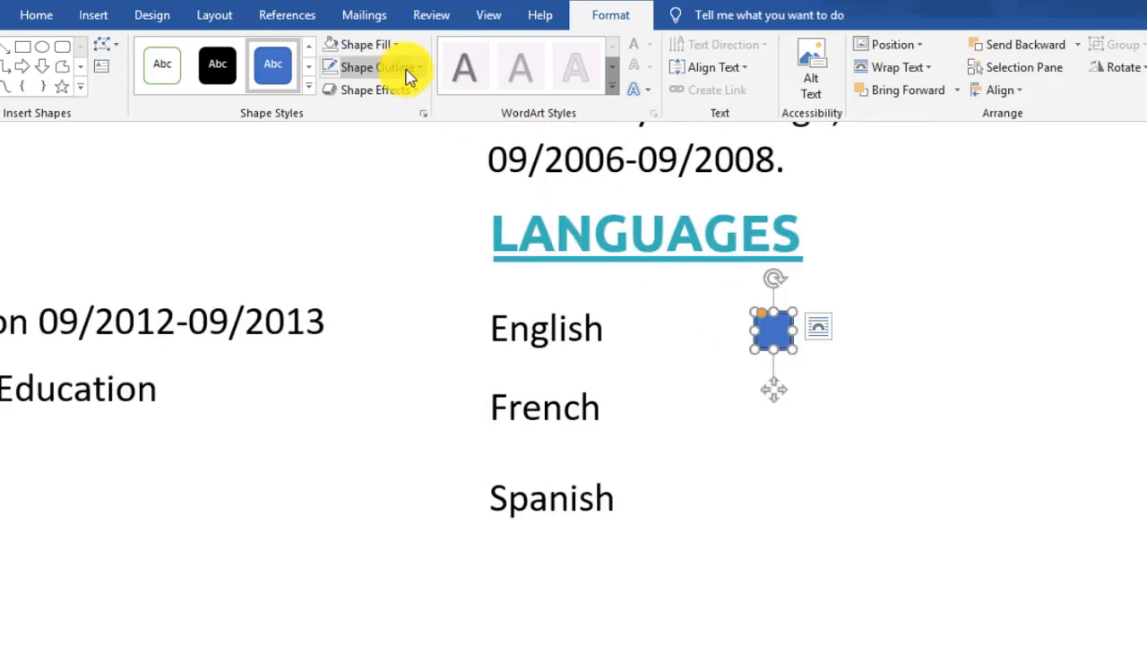
click(392, 44)
click(331, 238)
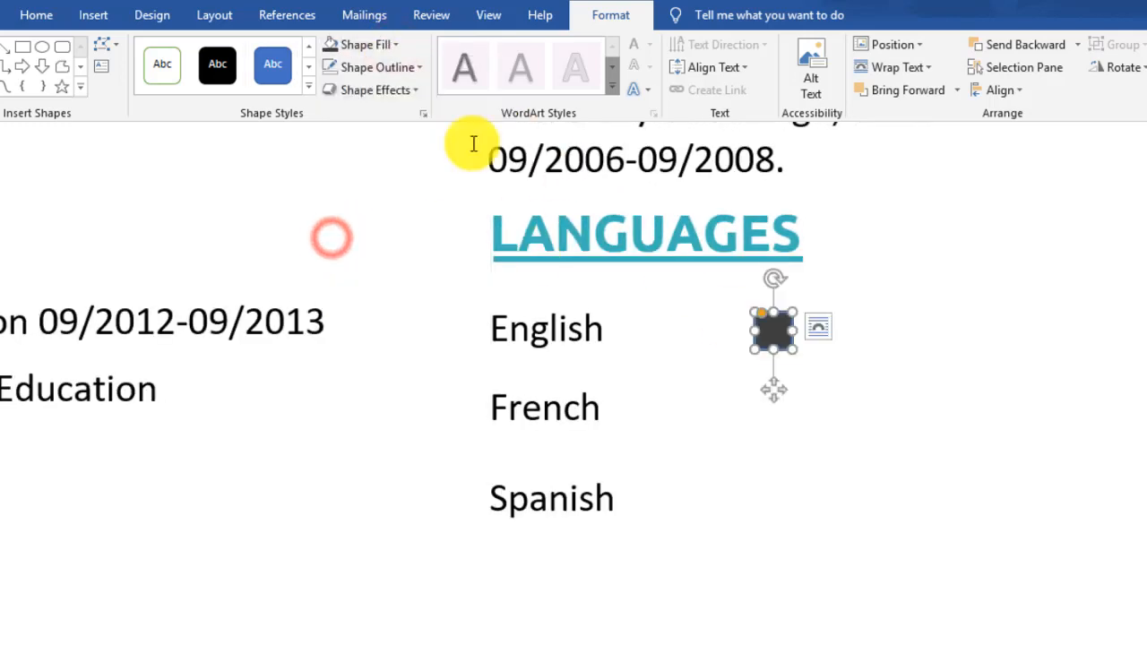
click(418, 67)
click(371, 276)
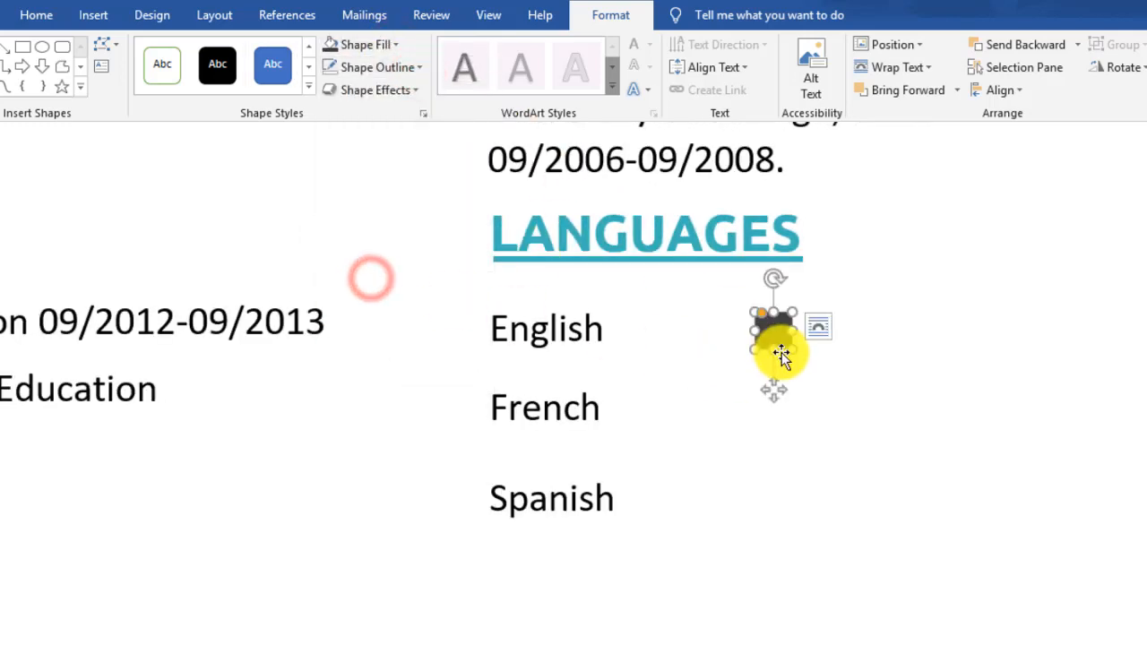
- Copy it to make five squares on the English row and distribute them horizontally
ctrl+drag(773, 331, 1045, 341)
ctrl+click(990, 334)
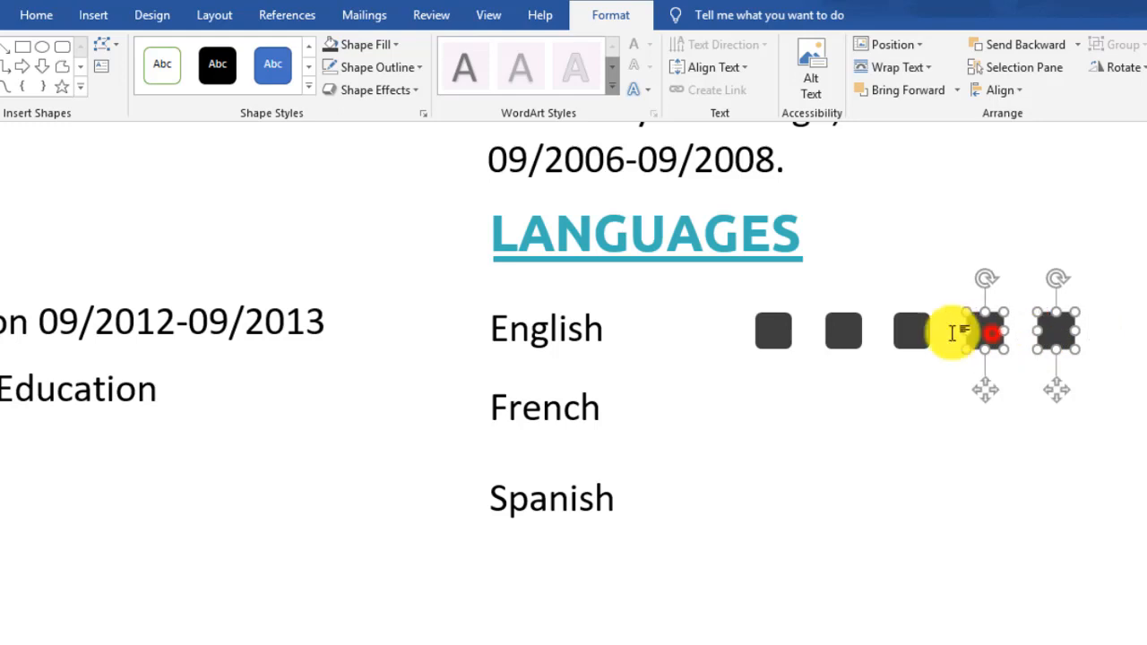
ctrl+click(911, 331)
ctrl+click(843, 332)
ctrl+click(774, 332)
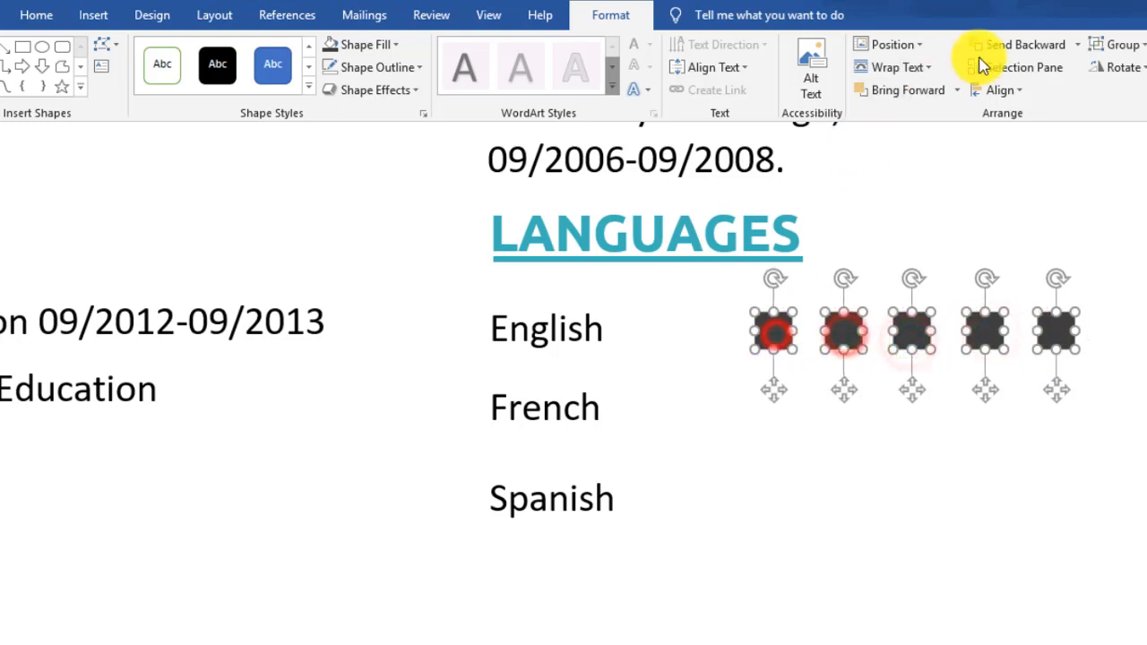
click(1011, 93)
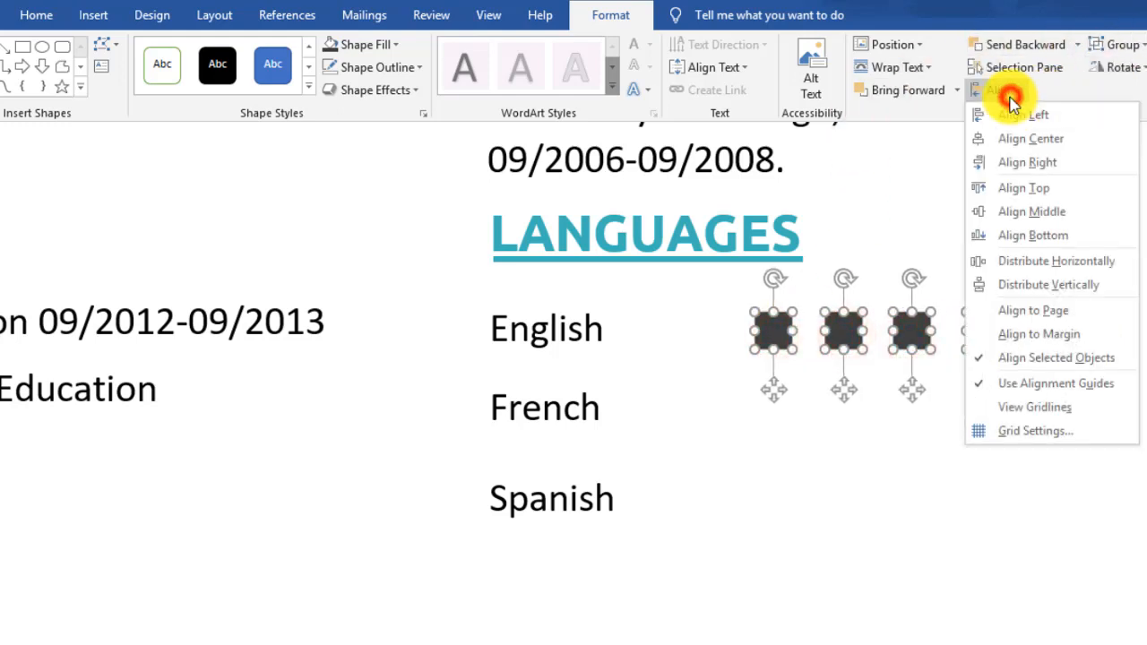
click(1045, 261)
- Copy the row for French and Spanish, filling their unused squares light grey (French 3, Spanish 2)
drag(981, 333, 980, 485)
click(1056, 408)
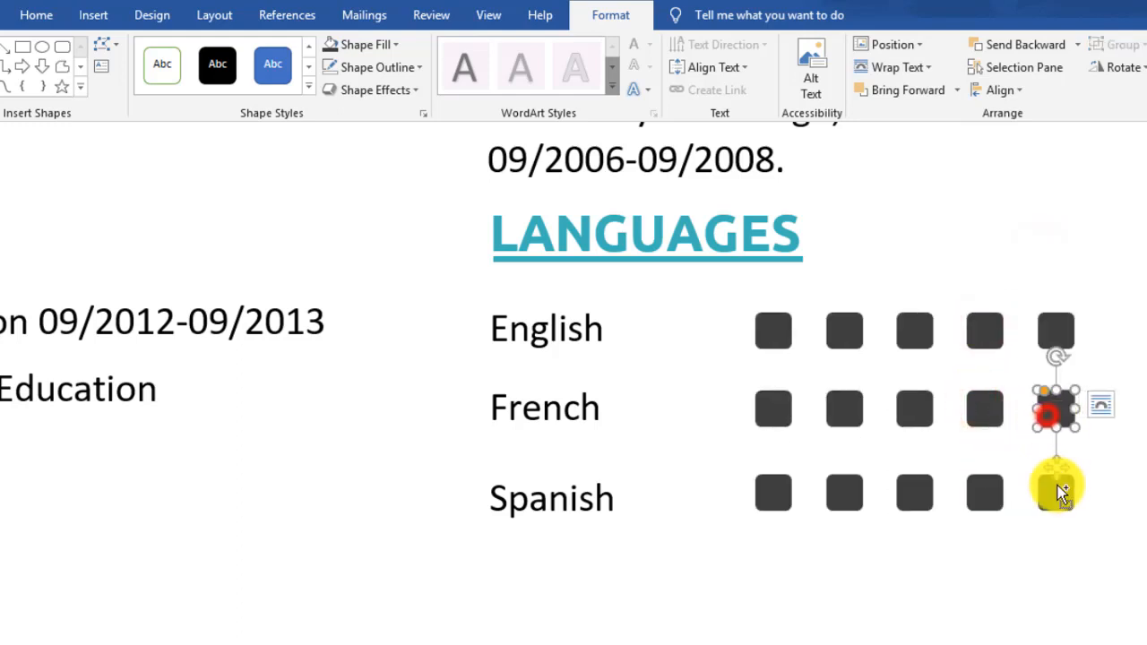
shift+click(1056, 491)
shift+click(986, 493)
shift+click(985, 409)
shift+click(914, 492)
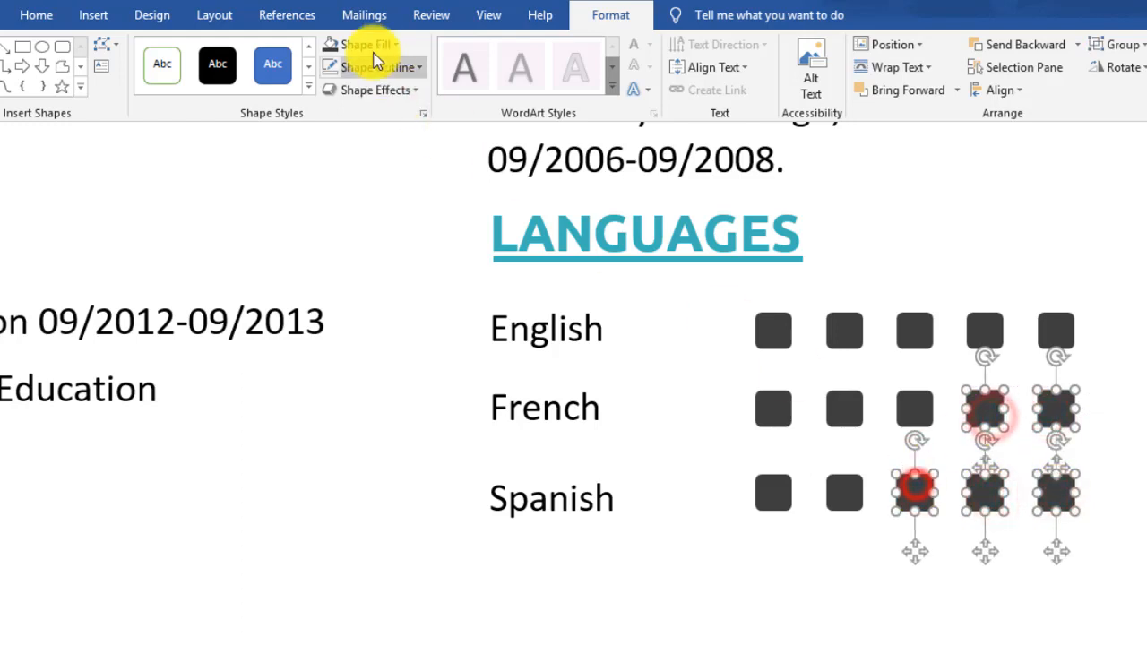
click(375, 46)
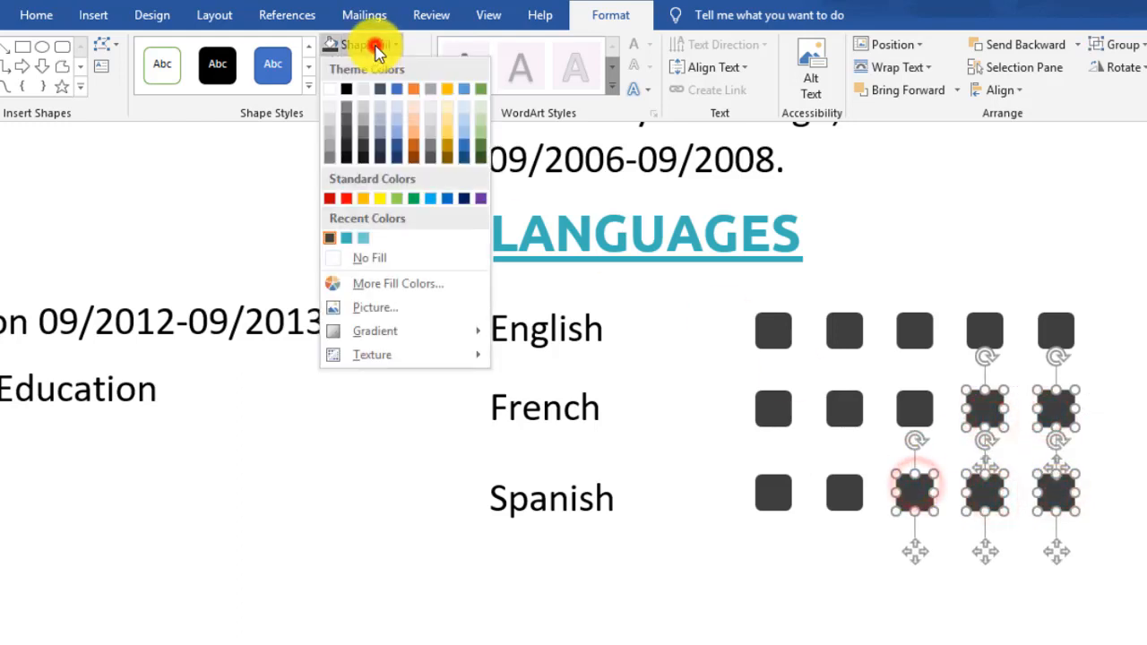
click(363, 130)
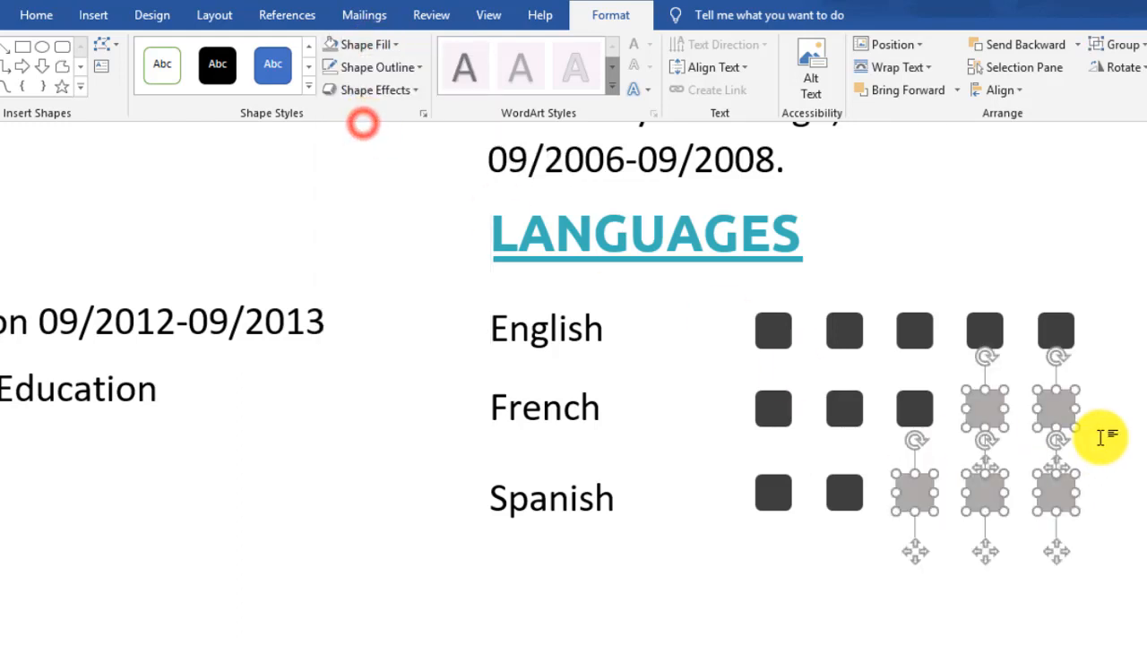
click(1044, 332)
click(1014, 347)
scroll(1014, 346, down, 10)
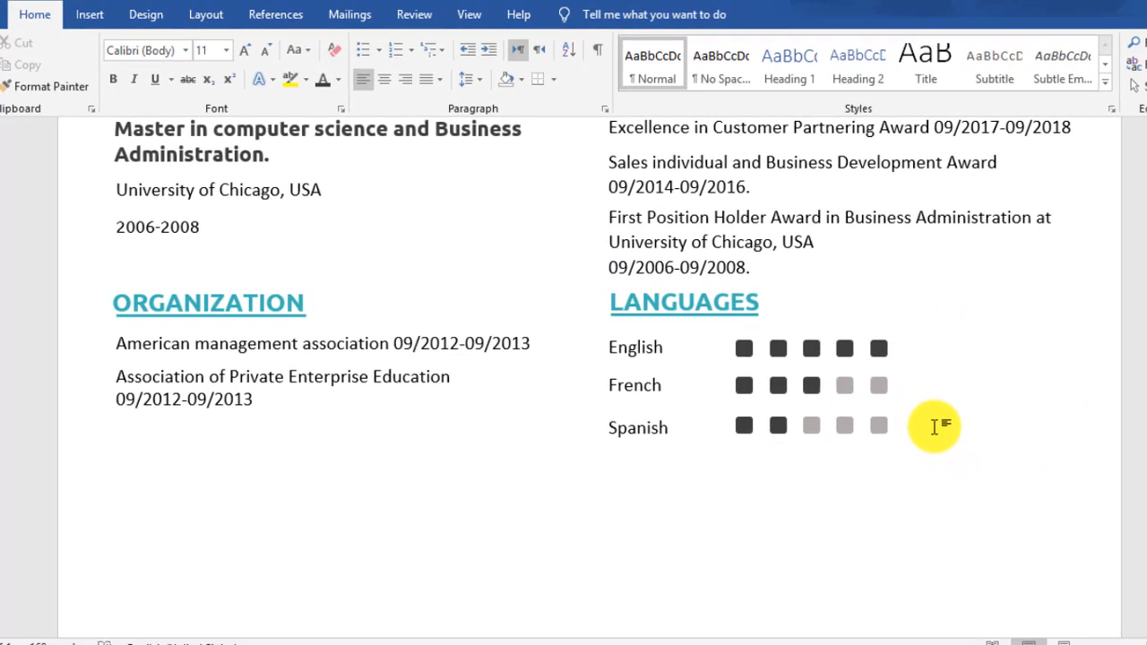
scroll(930, 424, up, 10)
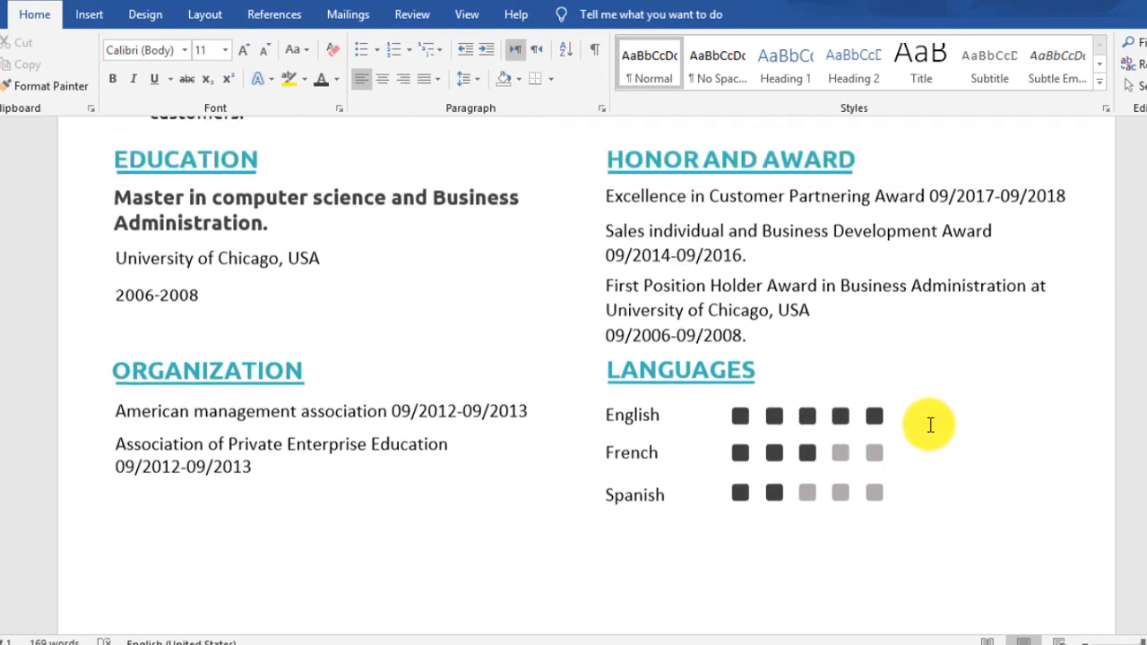
scroll(932, 423, up, 5)
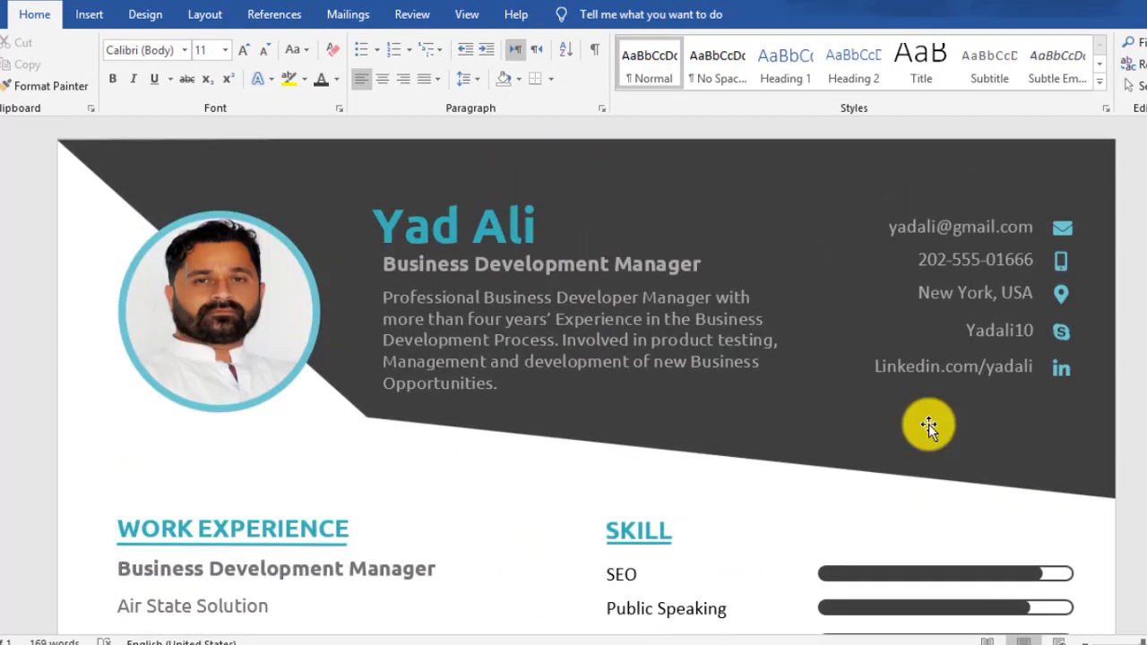
click(468, 16)
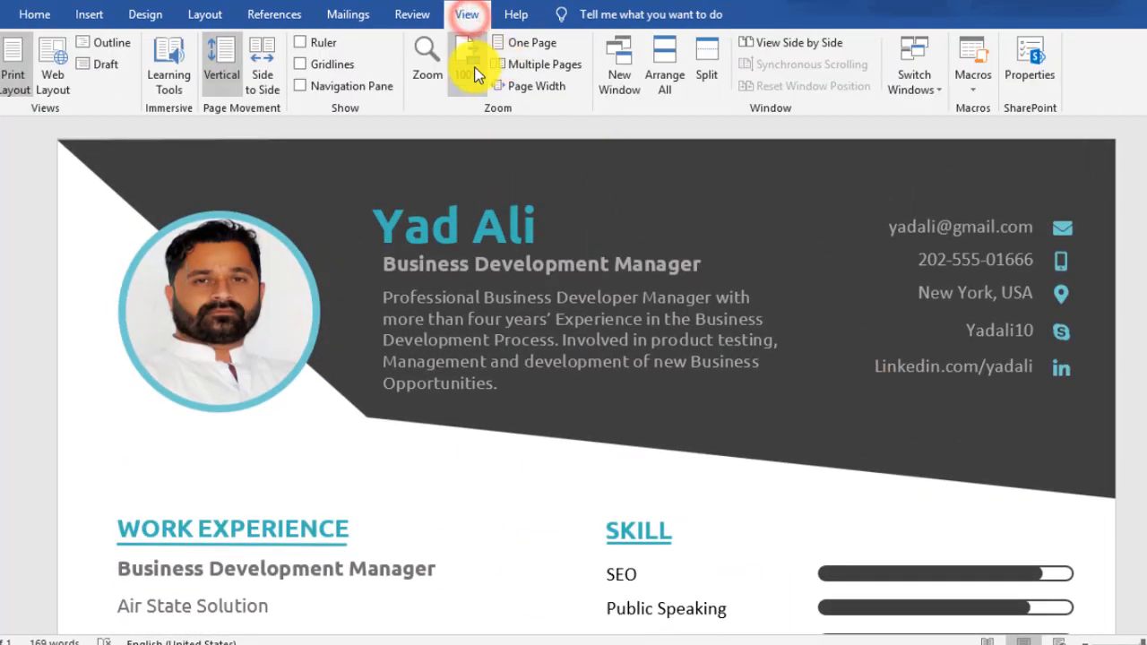
click(466, 68)
scroll(713, 345, down, 9)
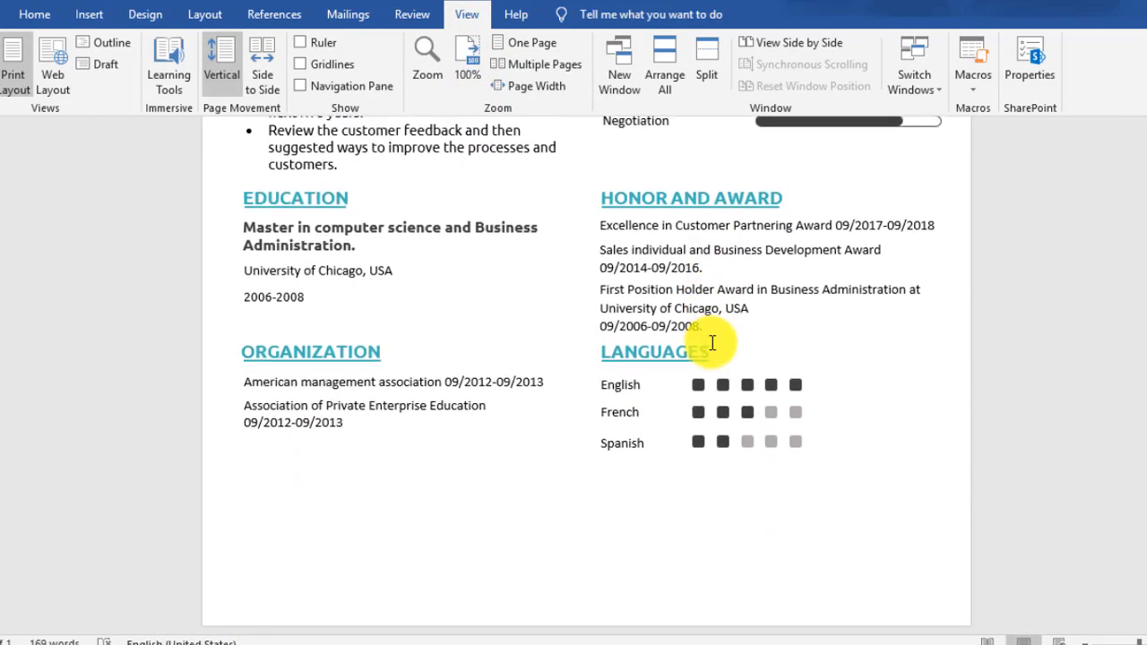
scroll(712, 343, up, 5)
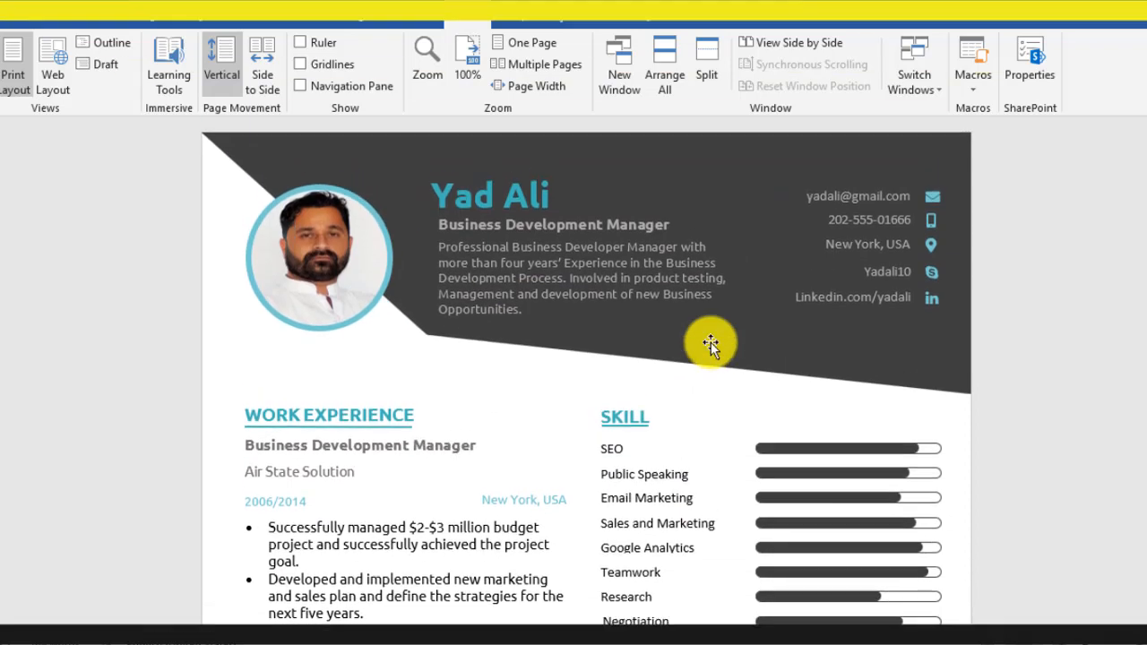